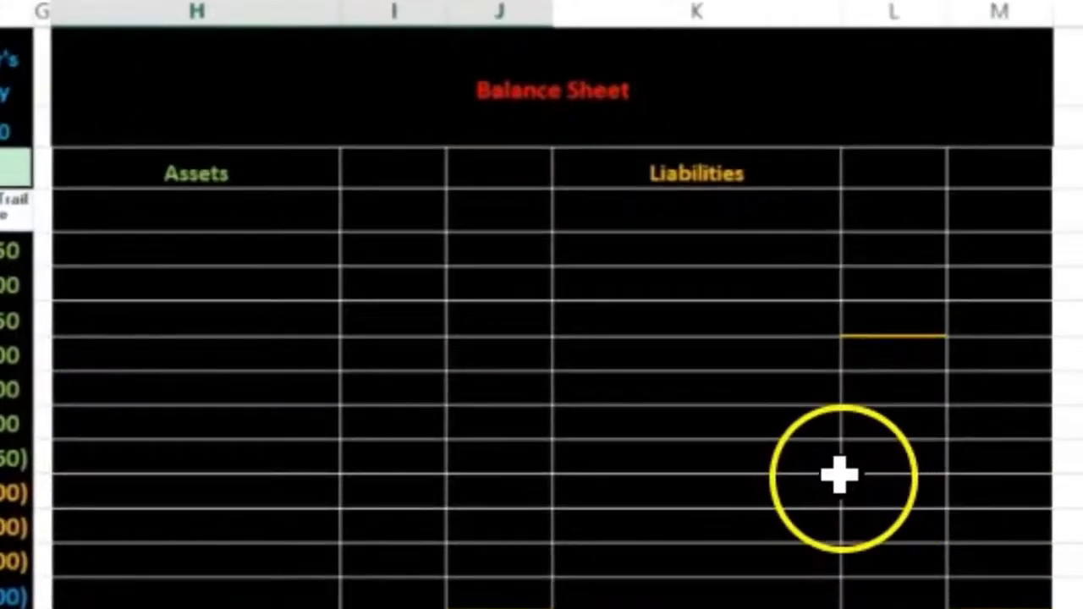
Step: Look over the blank balance sheet and income statement templates and the adjusted trial balance heading
scroll(840, 477, down, 5)
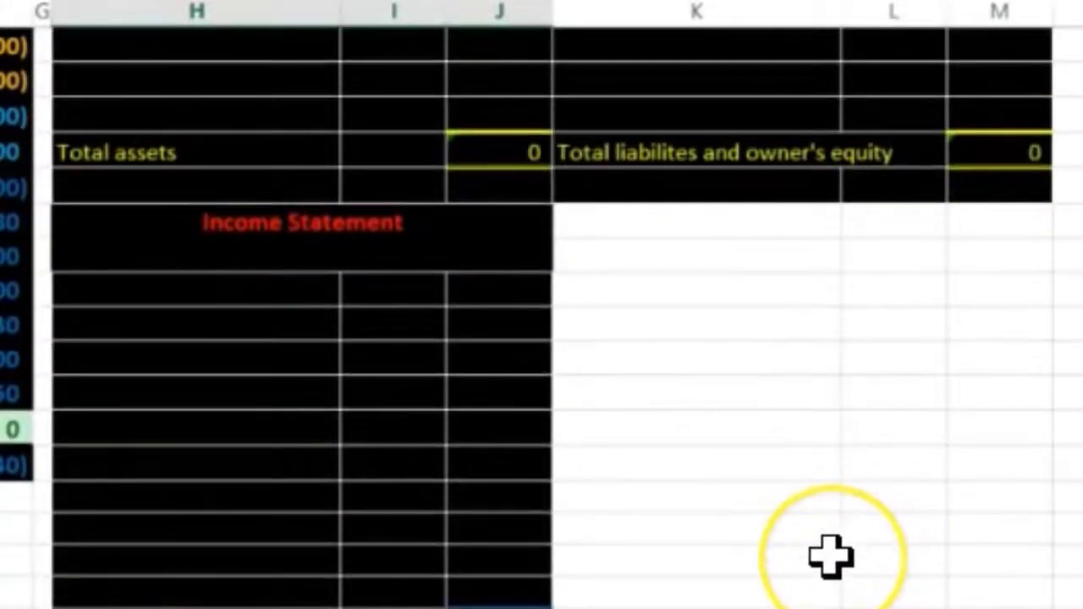
scroll(834, 555, up, 5)
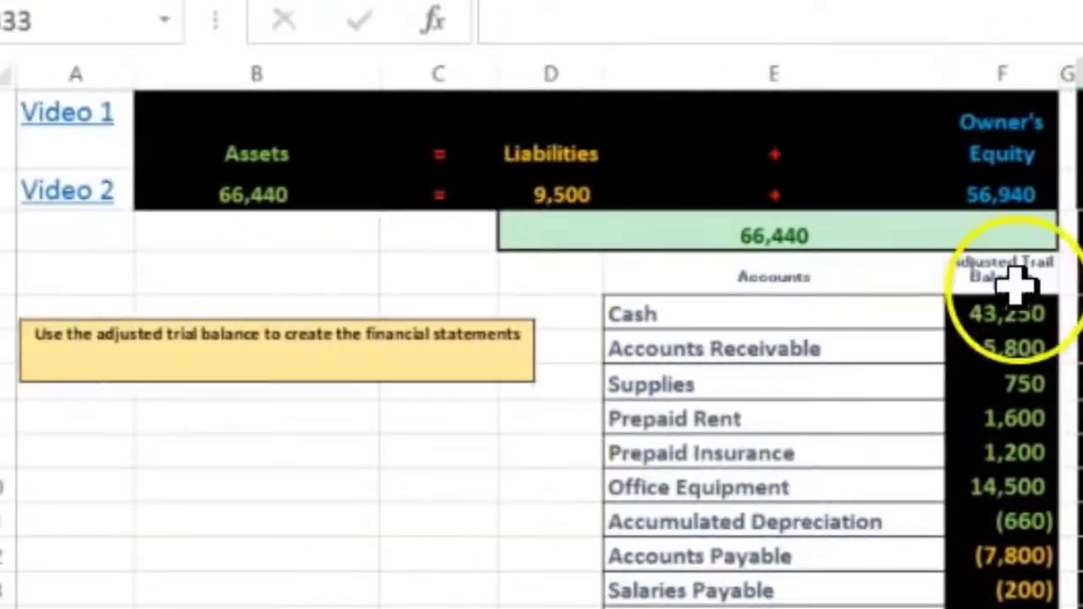
click(1013, 284)
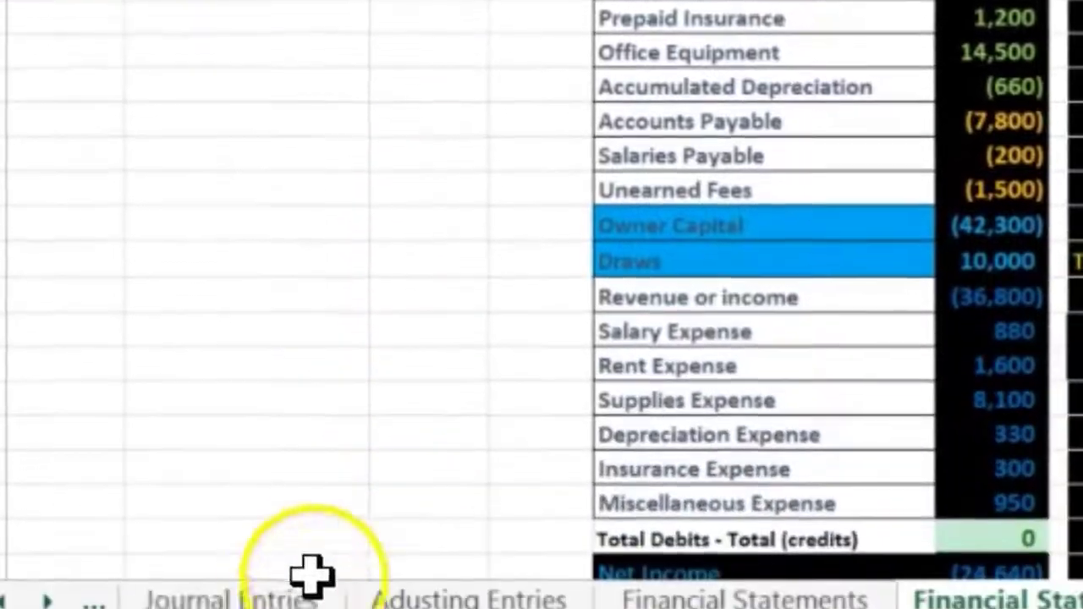
Step: Open the Journal Entries sheet and review its trial balance alongside the general ledger accounts
click(279, 573)
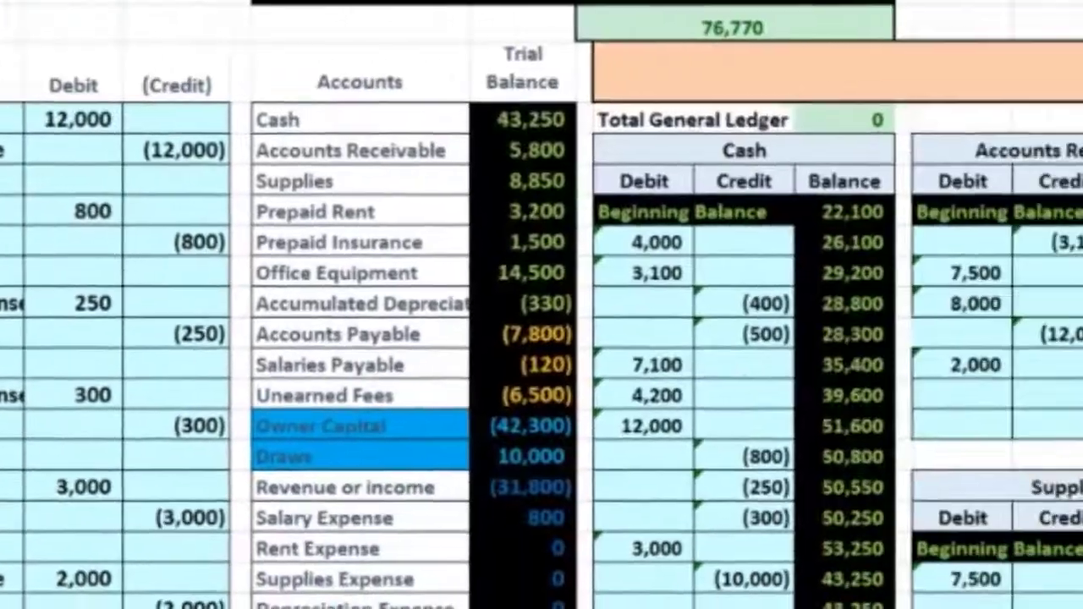
click(600, 138)
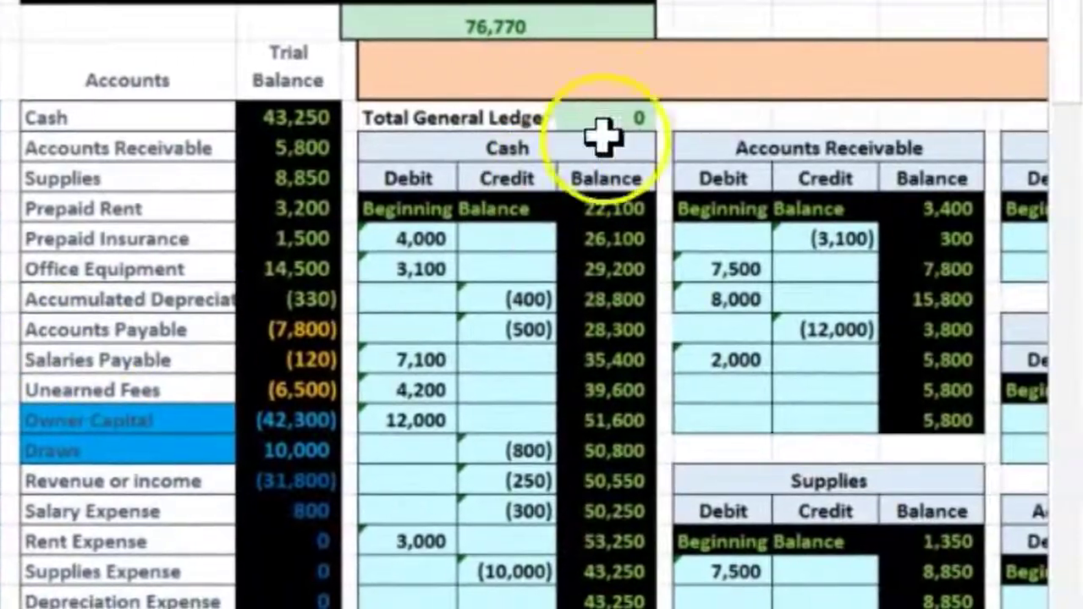
scroll(718, 73, right, 3)
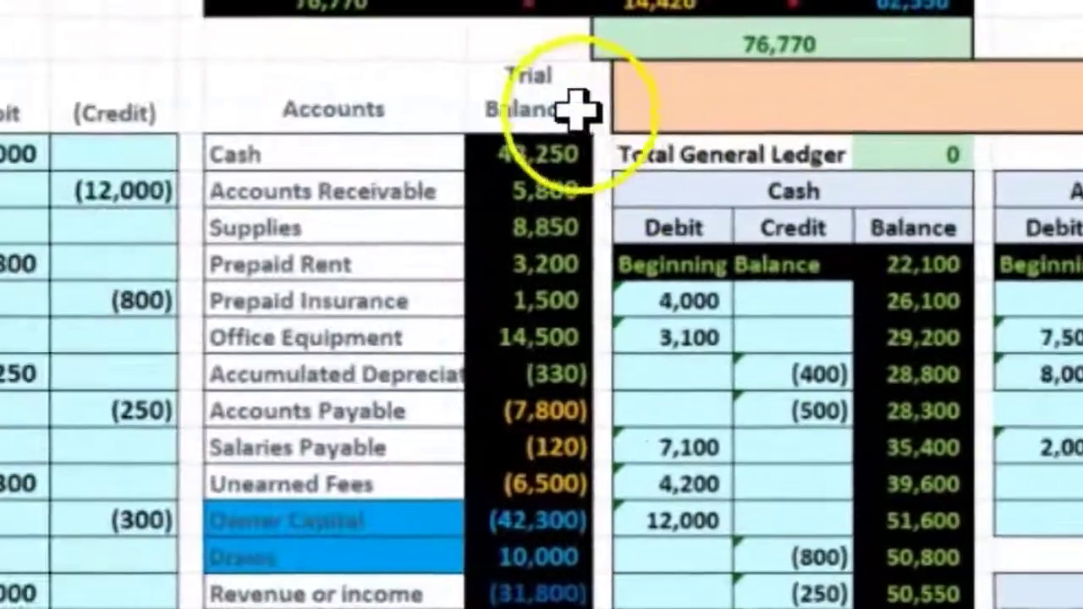
click(571, 105)
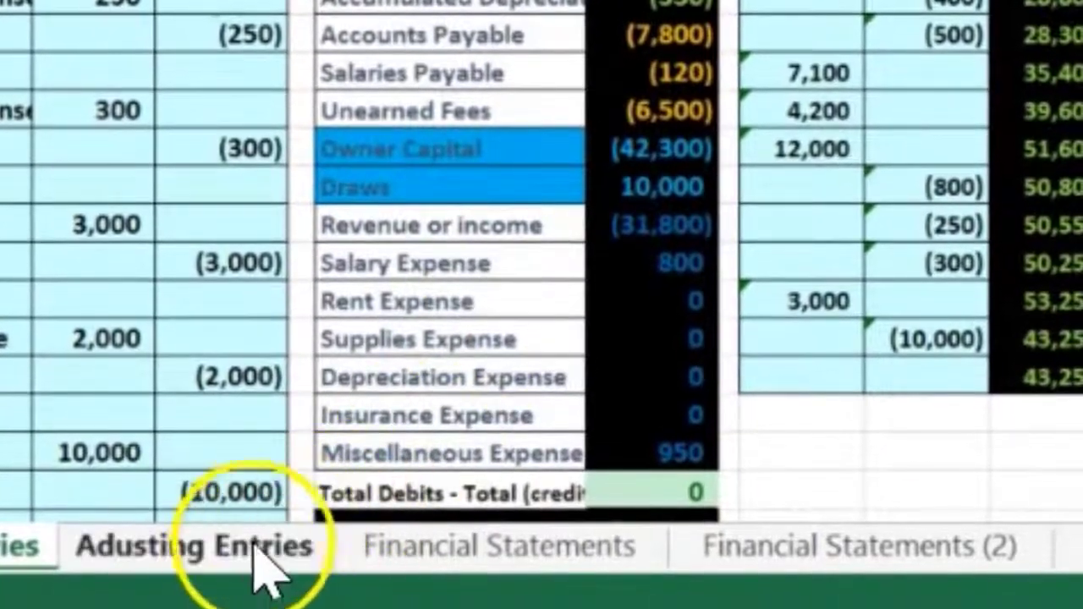
Step: Review the unadjusted trial balance on the Adusting Entries sheet and return to the Financial Statements (2) sheet
click(250, 550)
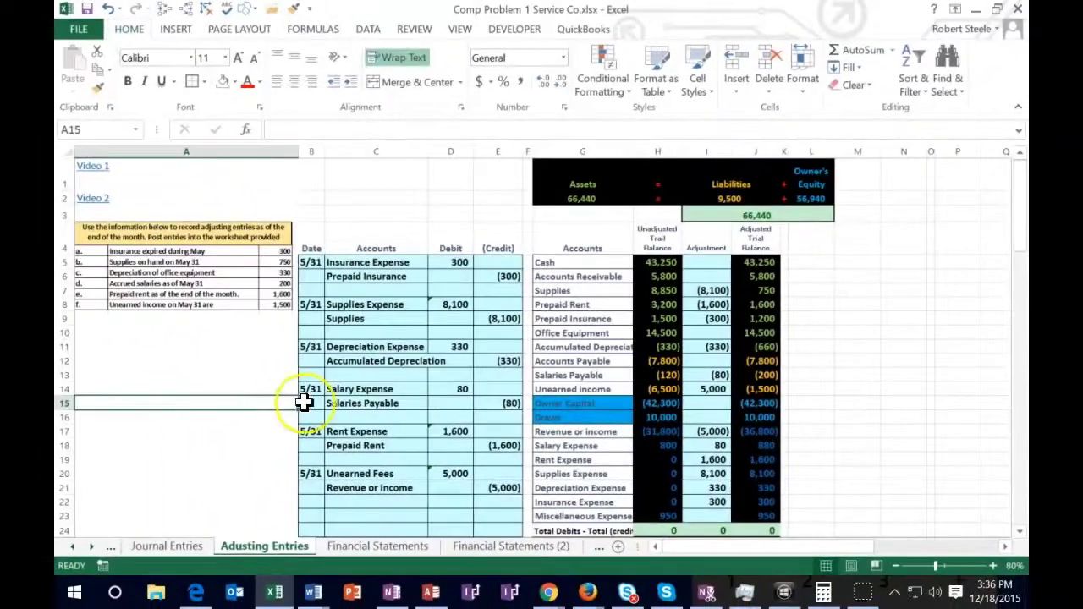
click(650, 244)
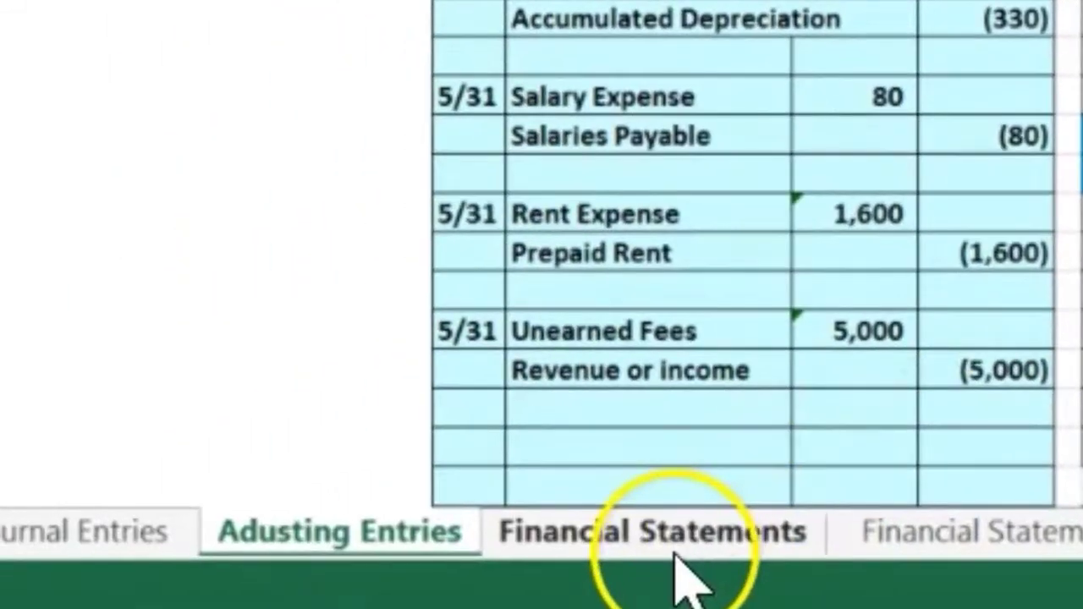
click(677, 550)
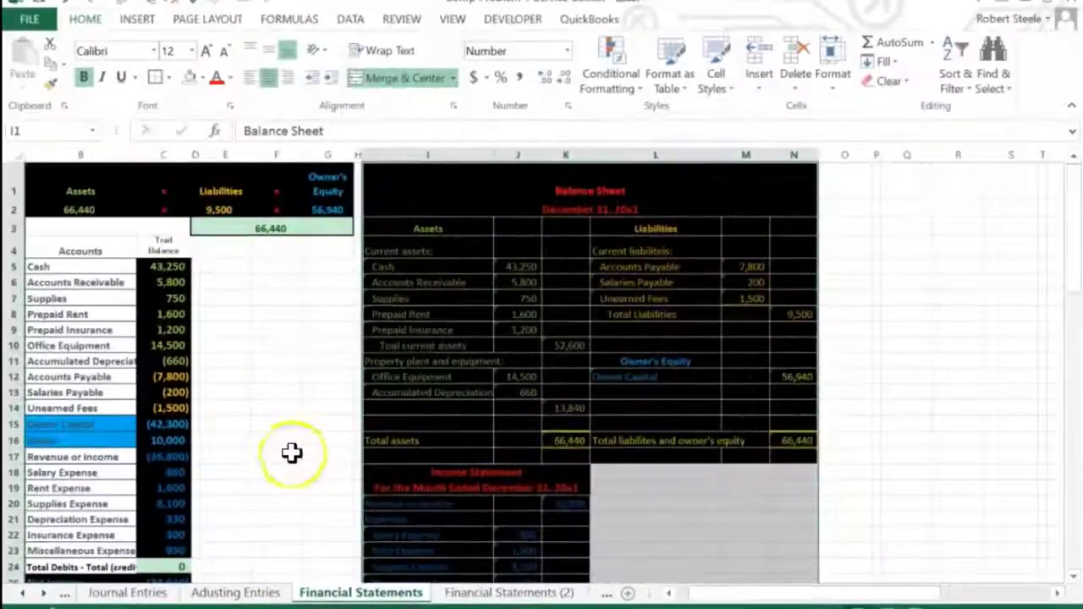
key(ctrl+Page_Down)
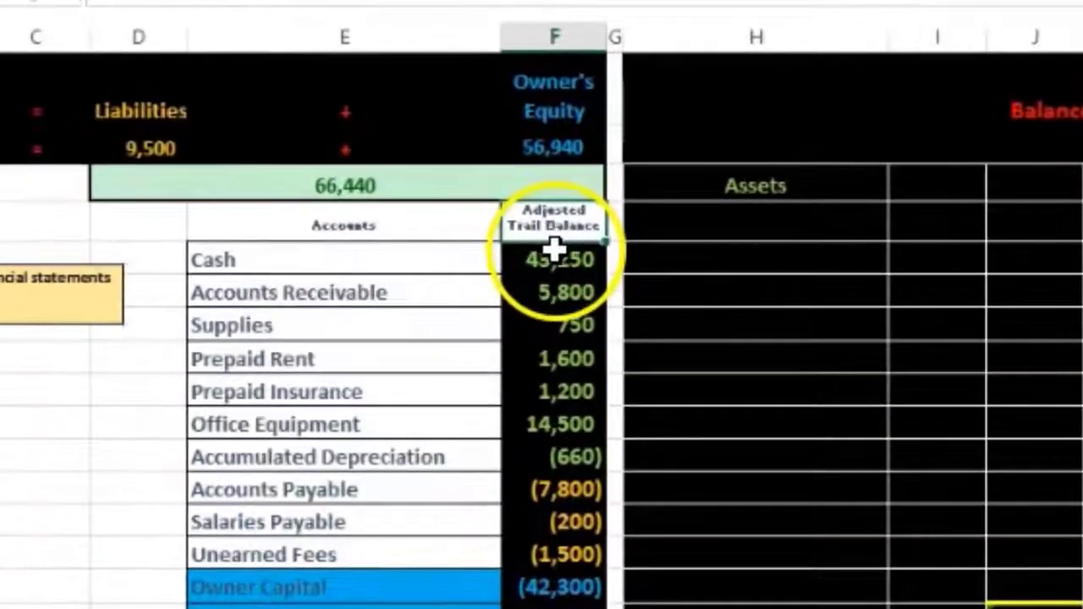
Step: Examine the adjusted trial balance amounts from Cash down through the expense accounts
click(470, 269)
drag(590, 262, 589, 263)
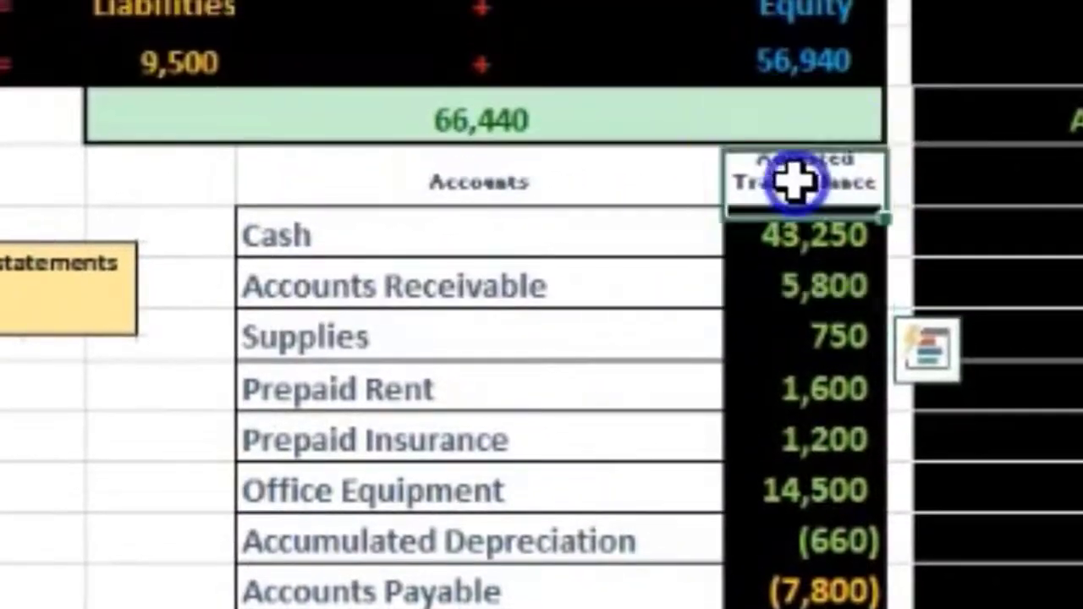
click(785, 48)
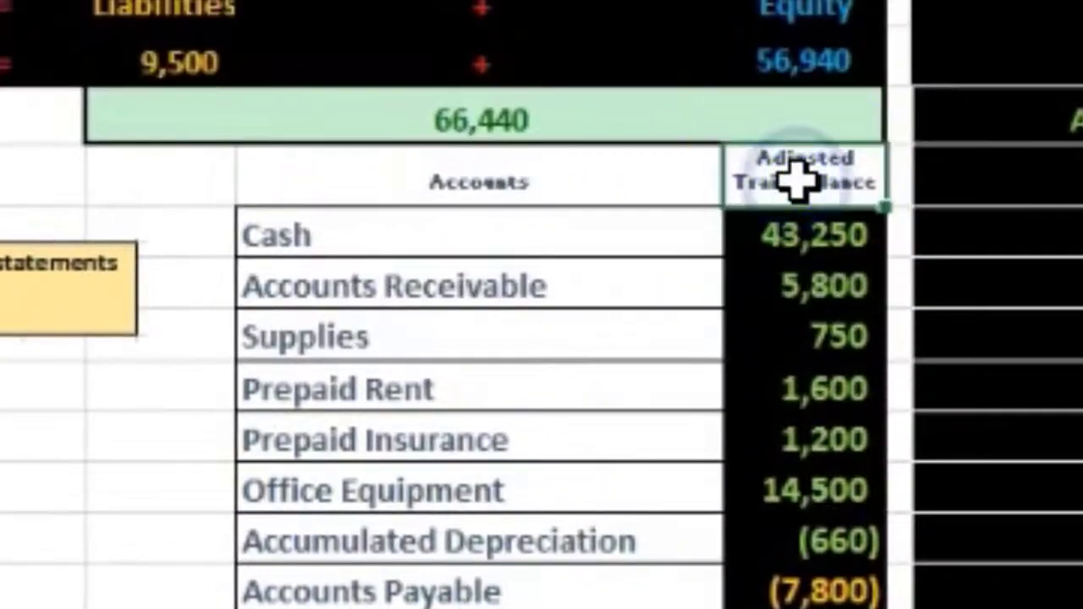
click(808, 235)
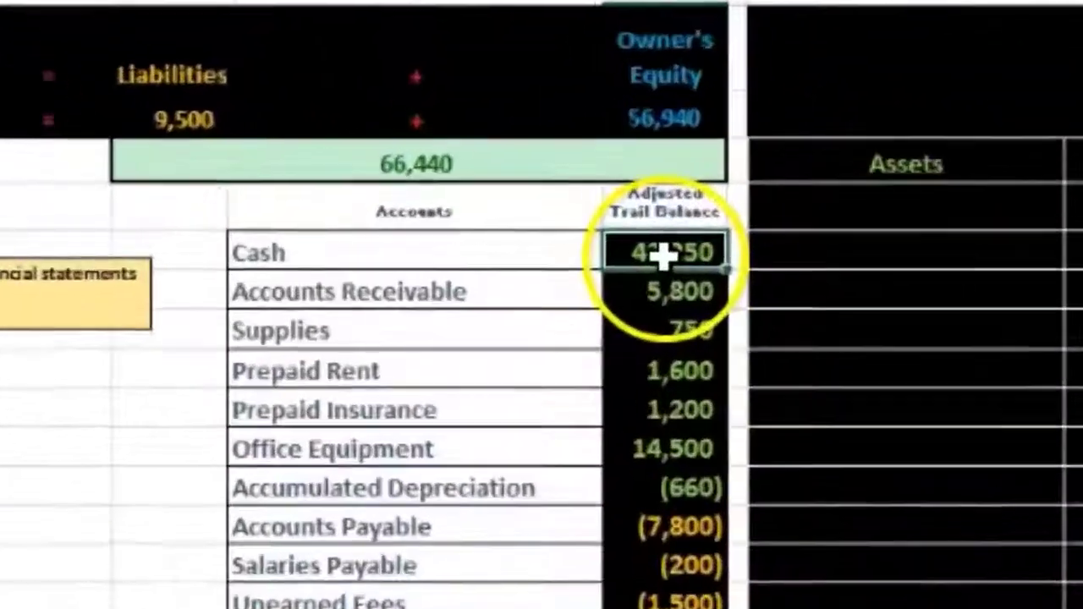
drag(470, 253, 468, 385)
drag(719, 592, 721, 479)
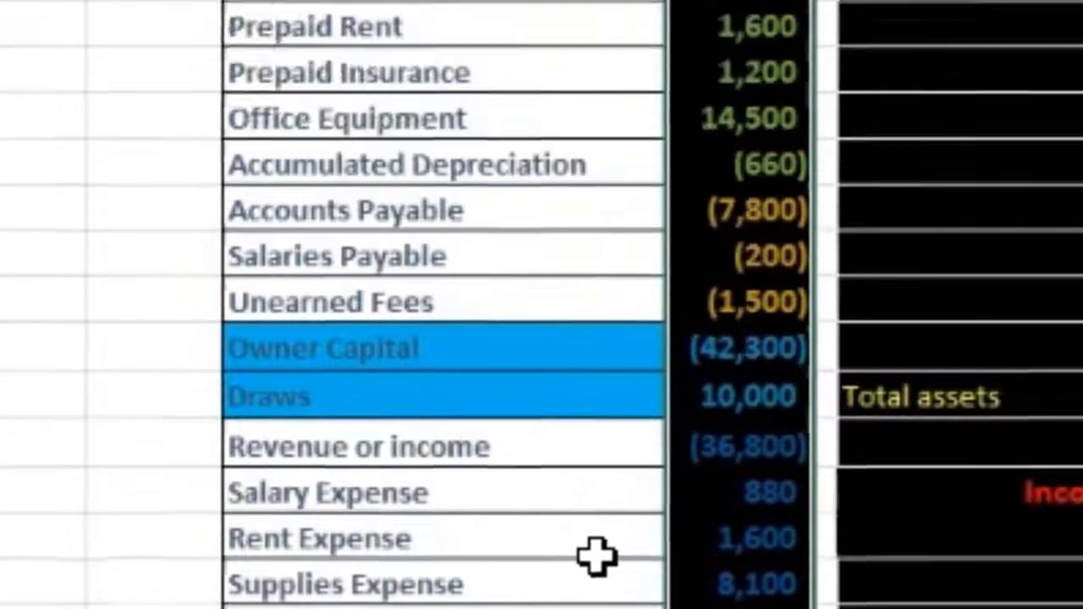
click(757, 476)
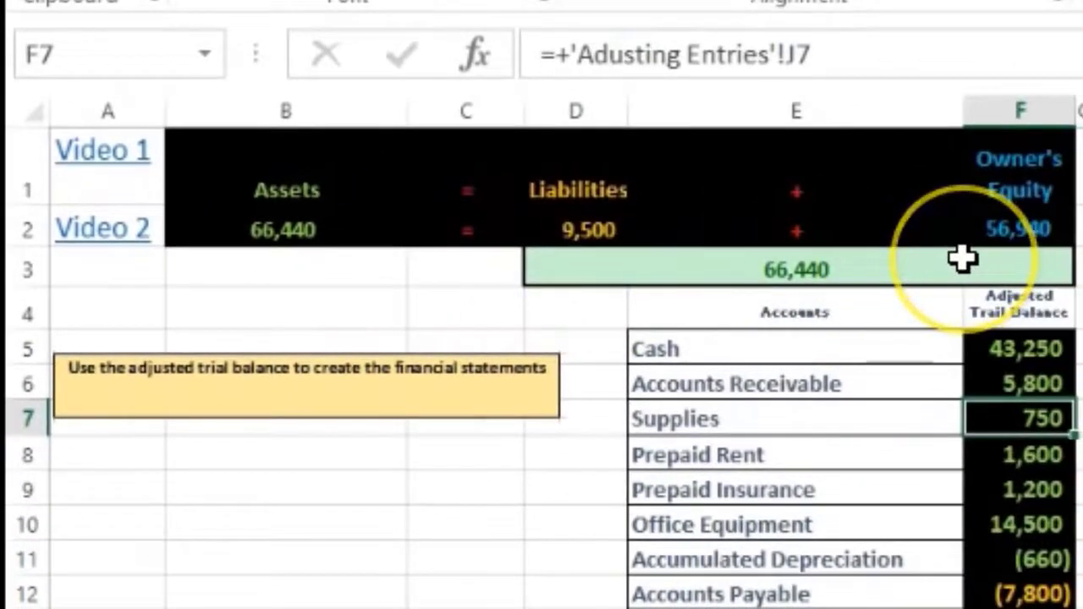
Step: Inspect the accounting equation formulas for Assets, Liabilities and Owner's Equity in row 2 and their combined total below
click(350, 229)
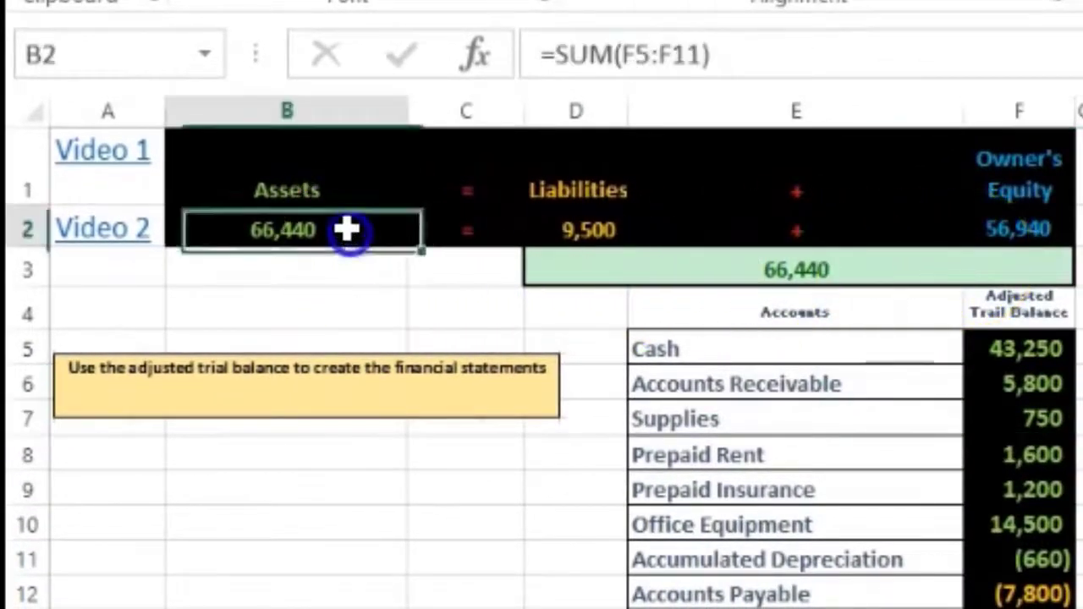
click(722, 263)
click(344, 235)
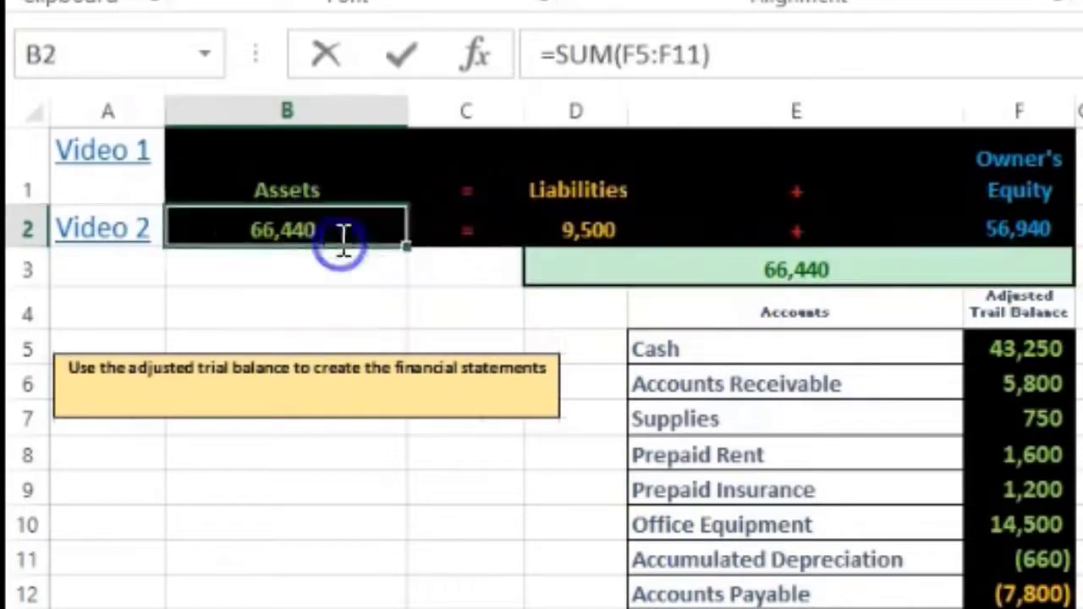
double_click(344, 236)
key(Return)
double_click(559, 227)
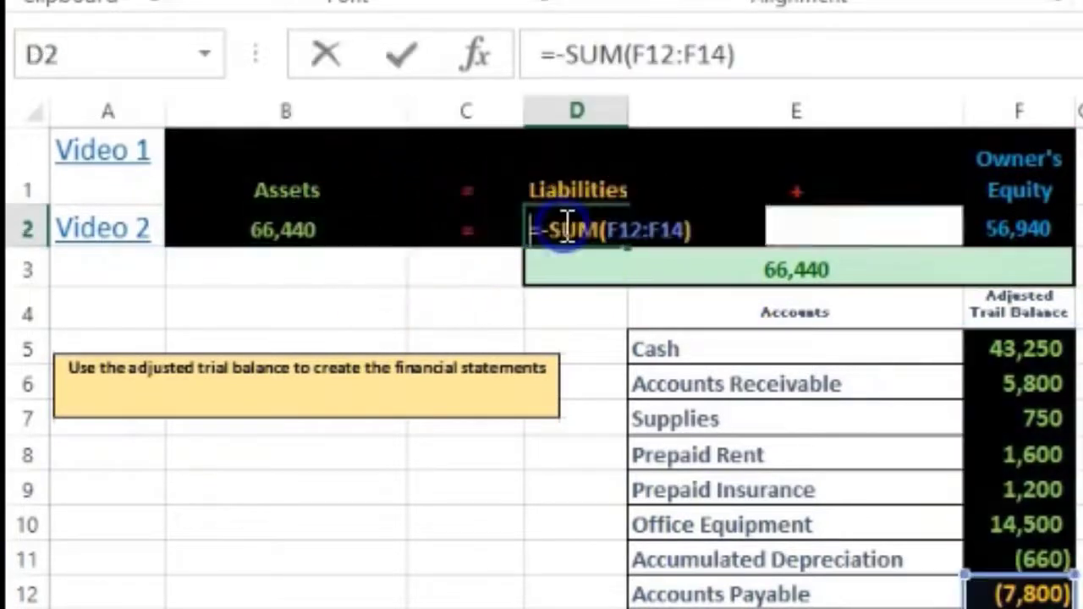
key(Return)
click(1004, 229)
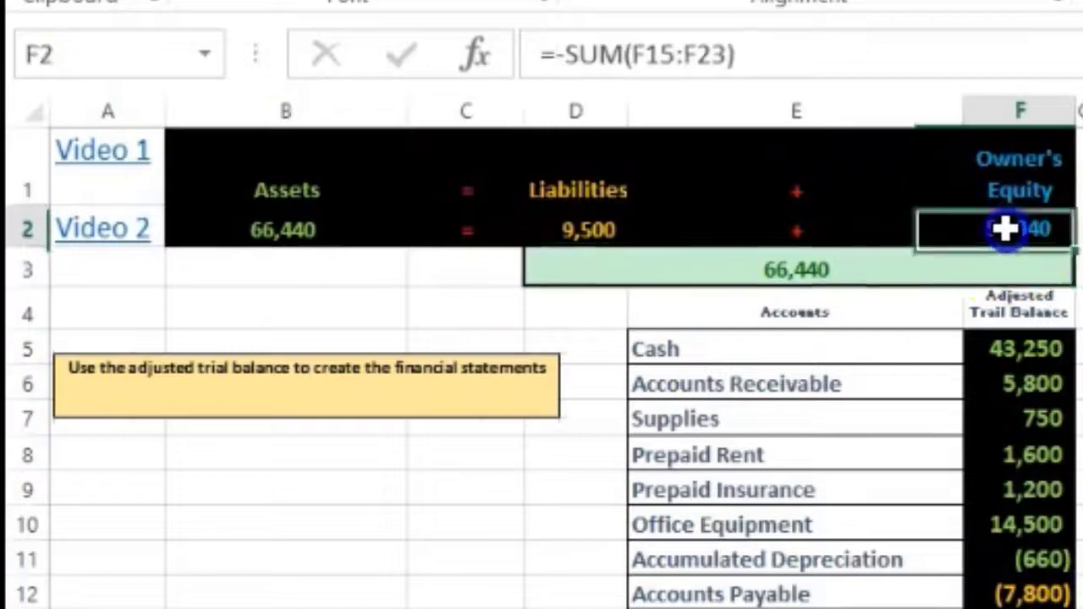
double_click(1006, 230)
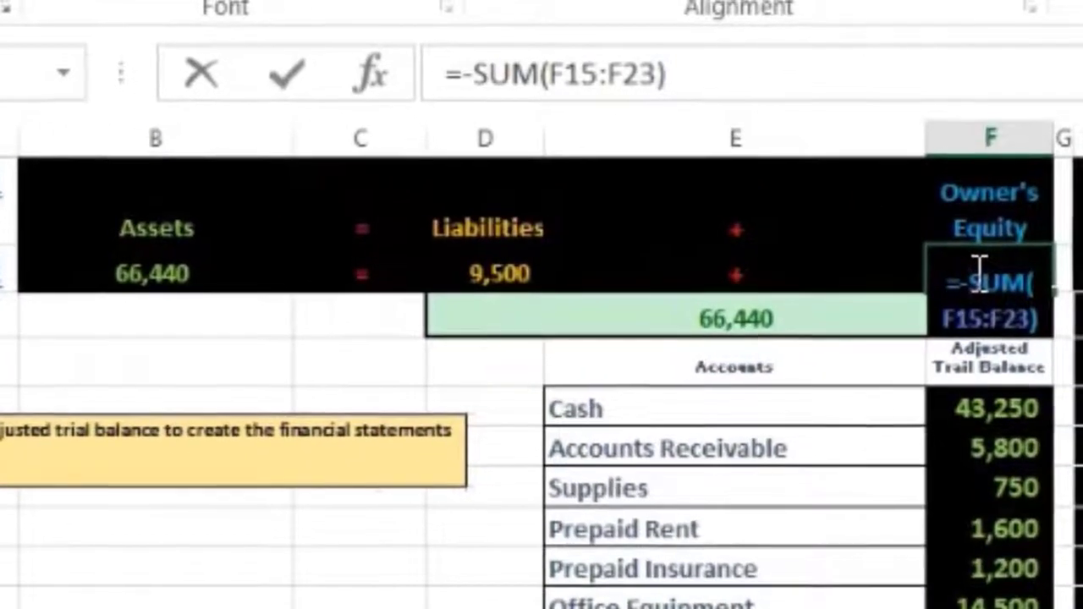
key(Return)
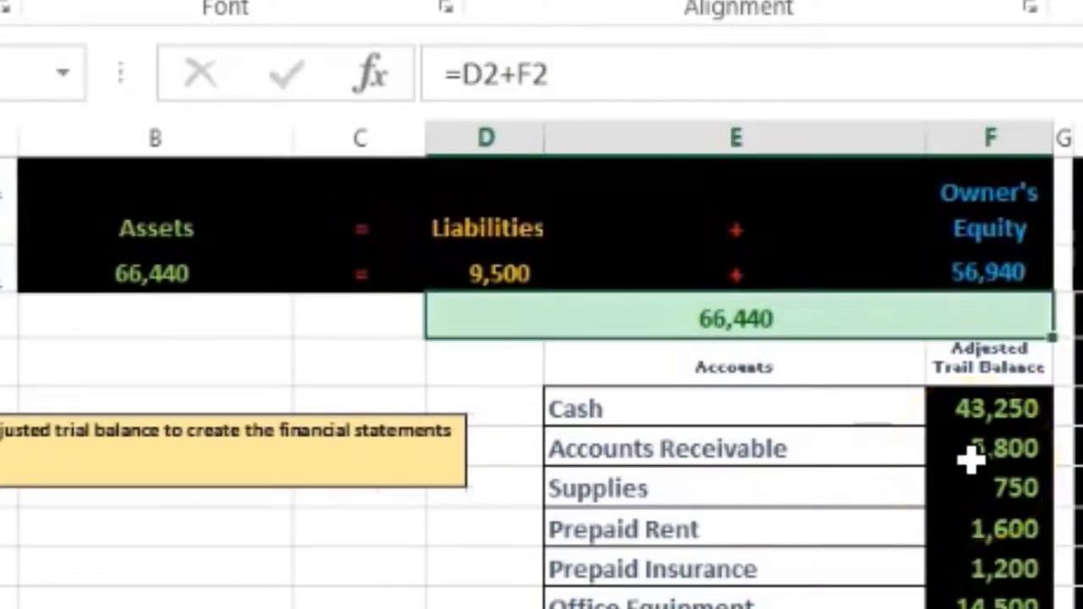
click(885, 314)
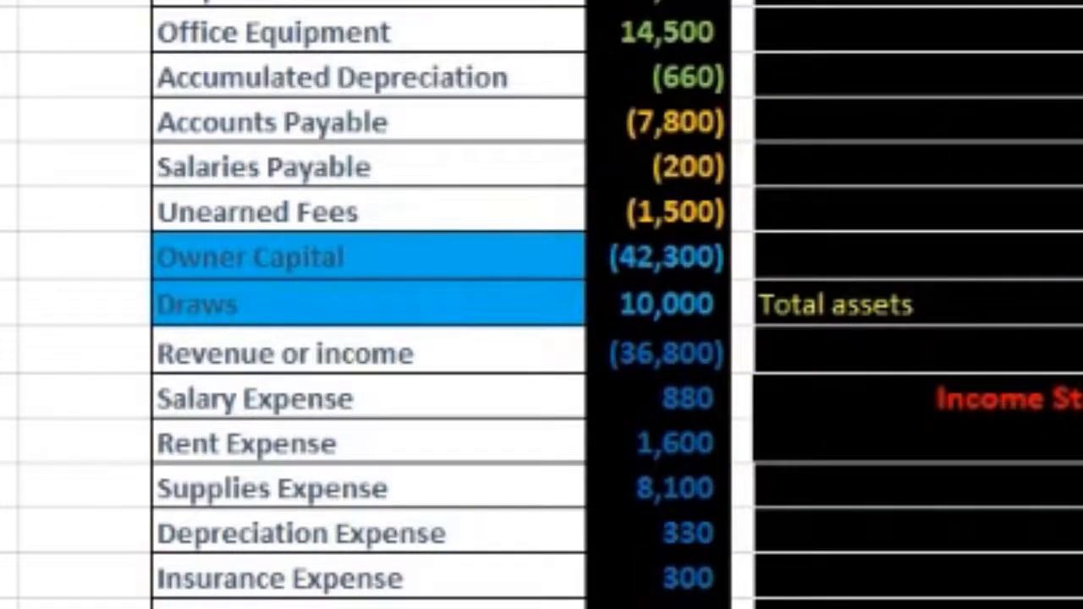
Step: Check the balance sheet's Total assets and Total liabilites and owner's equity cells
click(1064, 332)
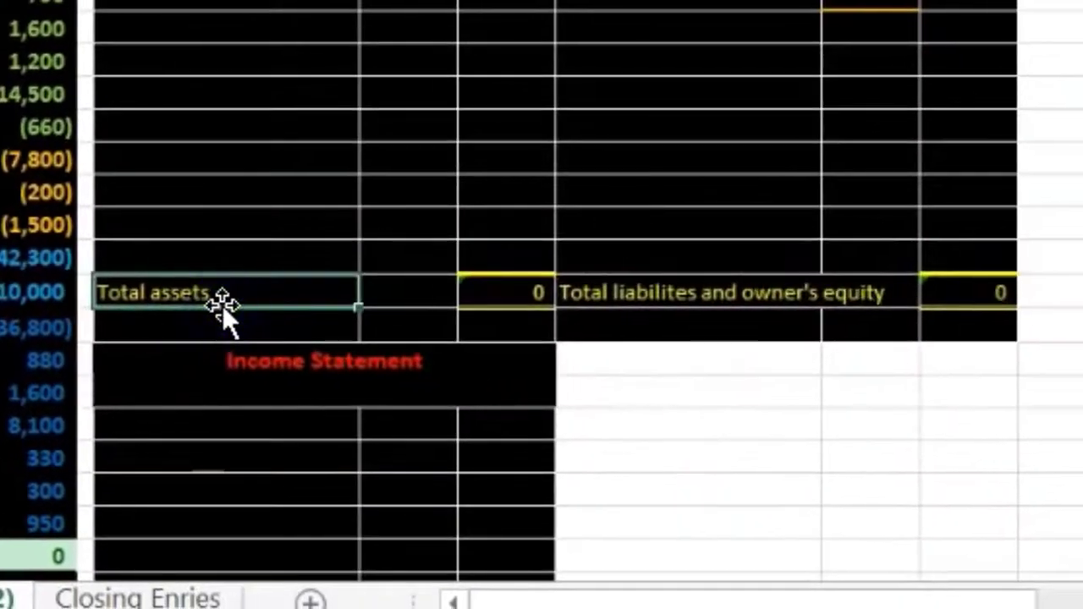
click(559, 294)
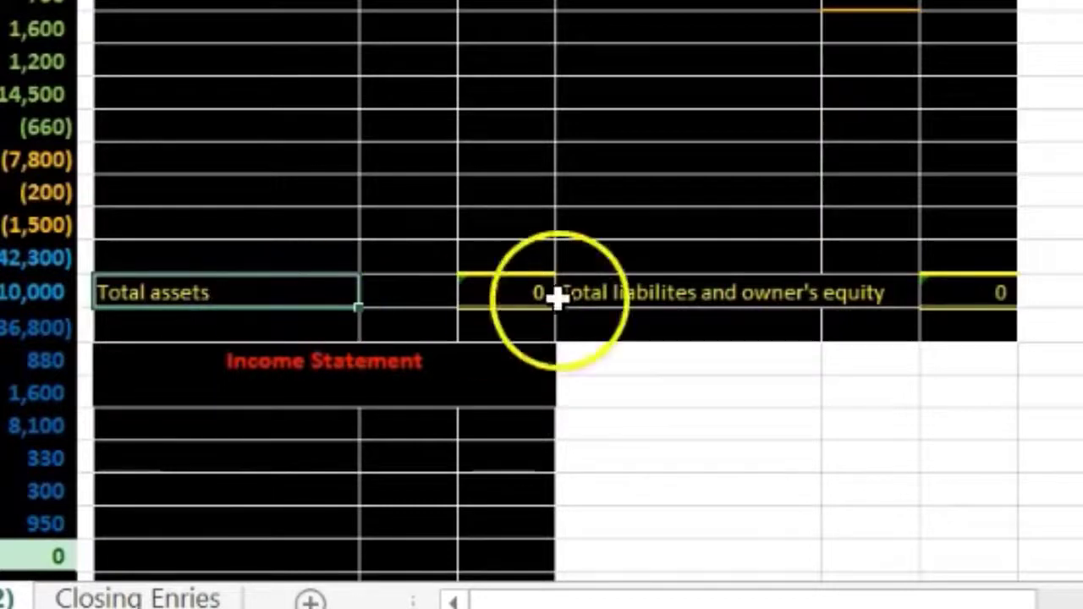
click(960, 290)
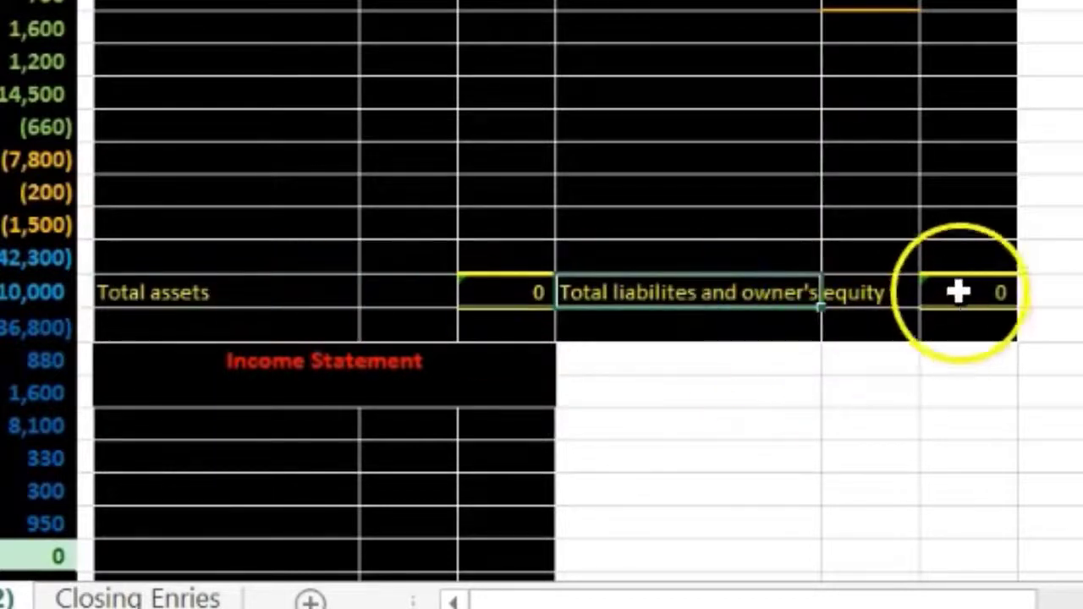
click(498, 298)
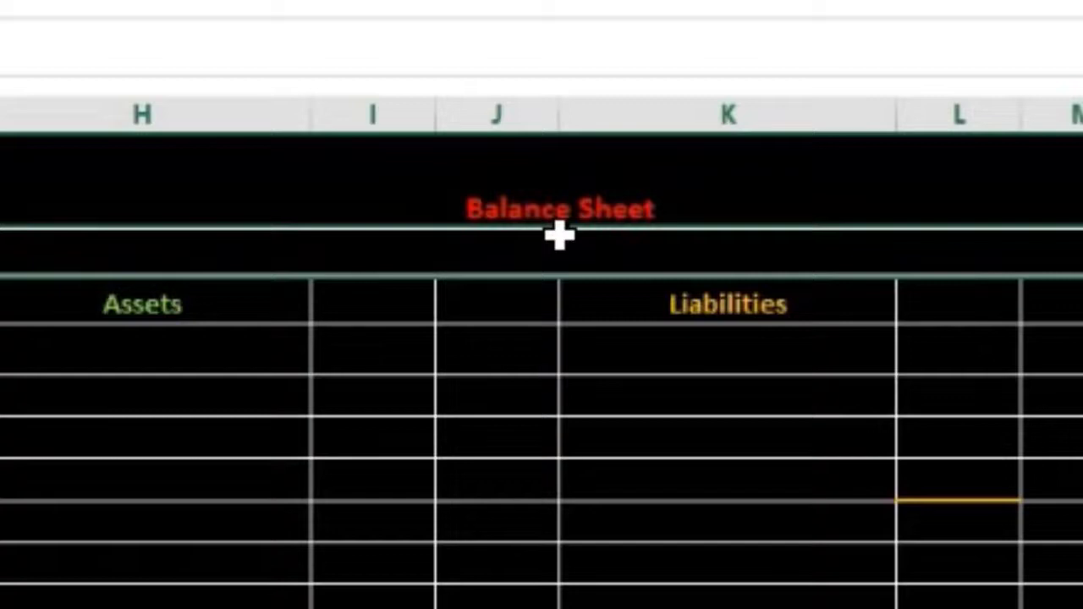
Step: Enter the date May 31, 20x1 directly beneath the Balance Sheet title
double_click(559, 236)
text(May 31,)
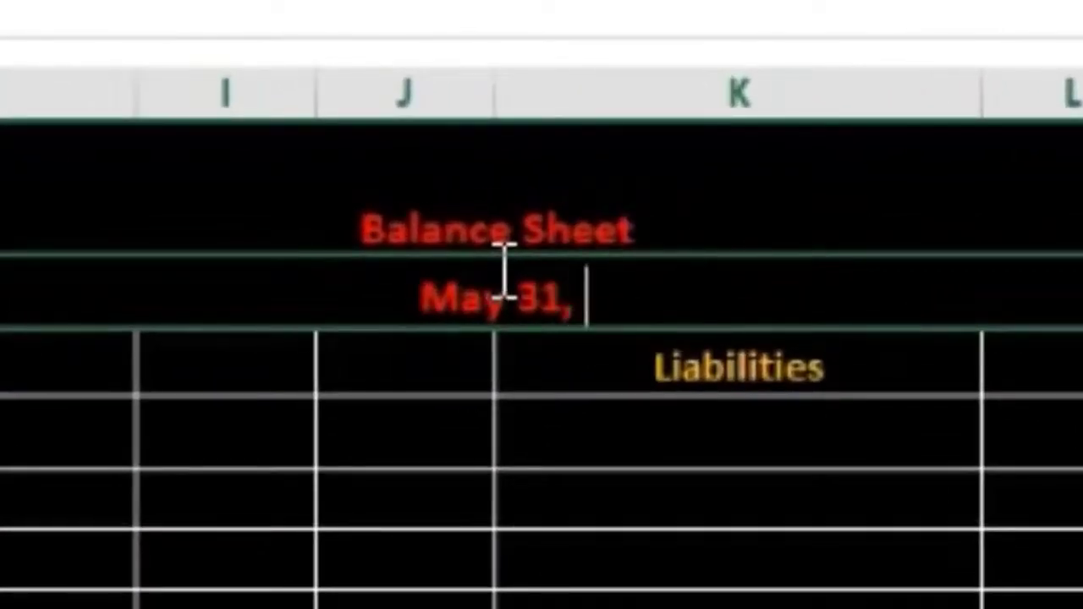
text( 20x)
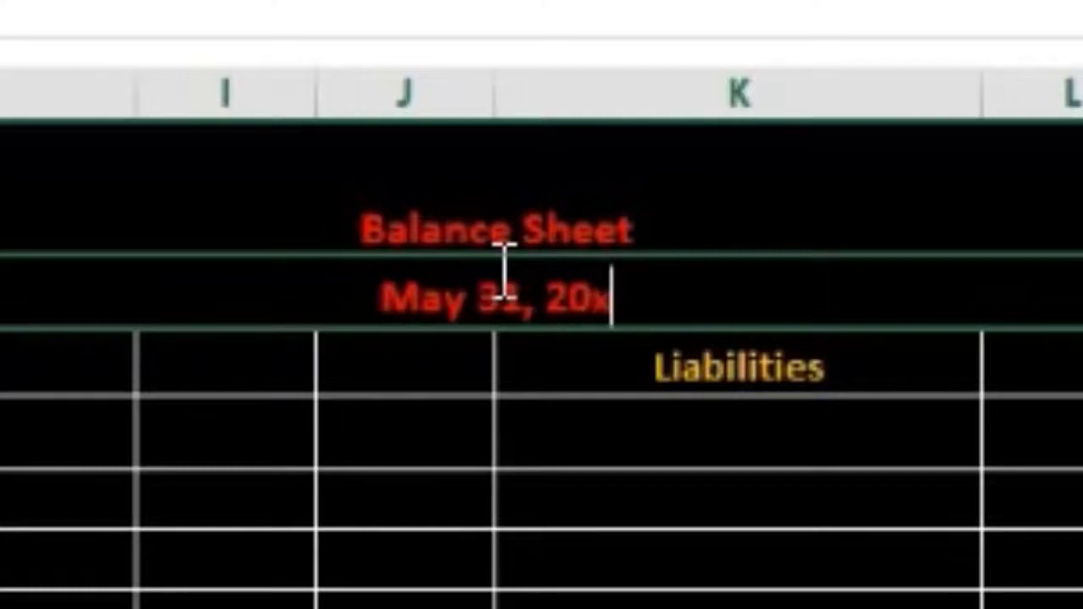
text(1)
key(Return)
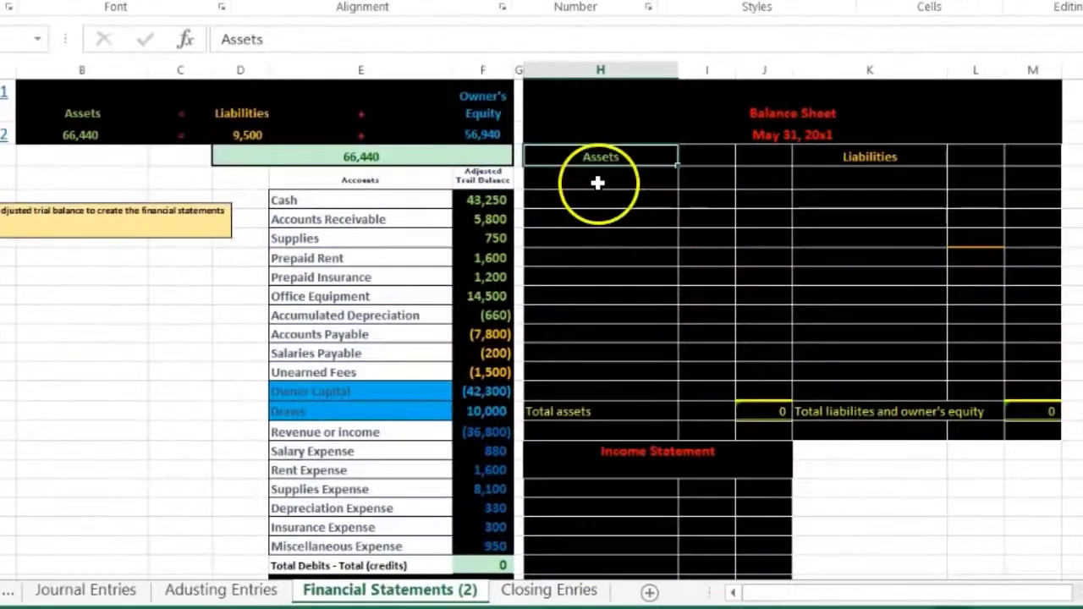
Step: Enter the heading "Current asset:" in the first row beneath Assets on the balance sheet
click(598, 183)
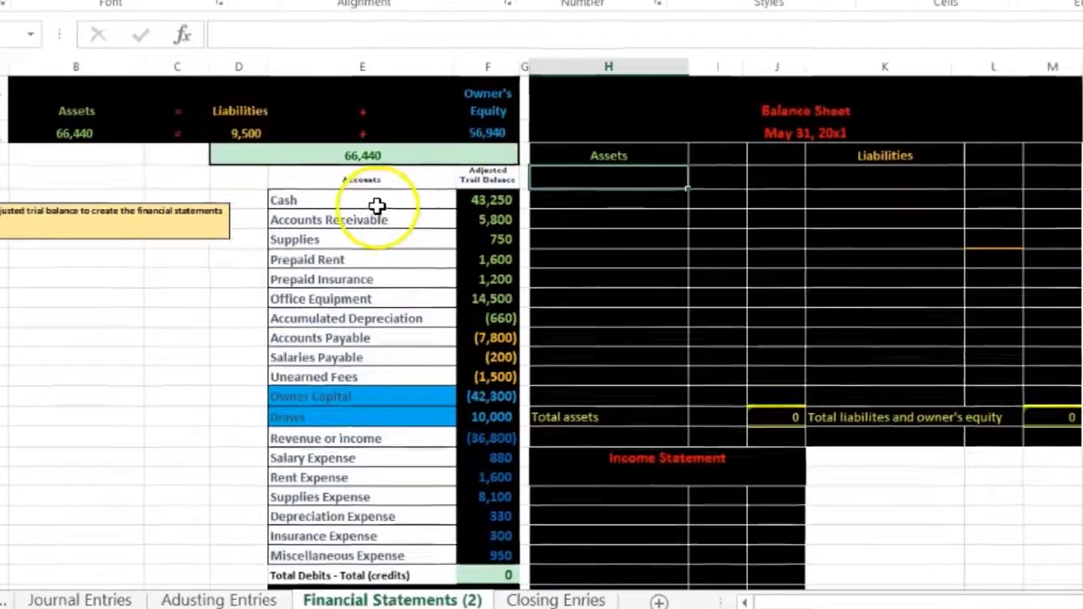
click(376, 206)
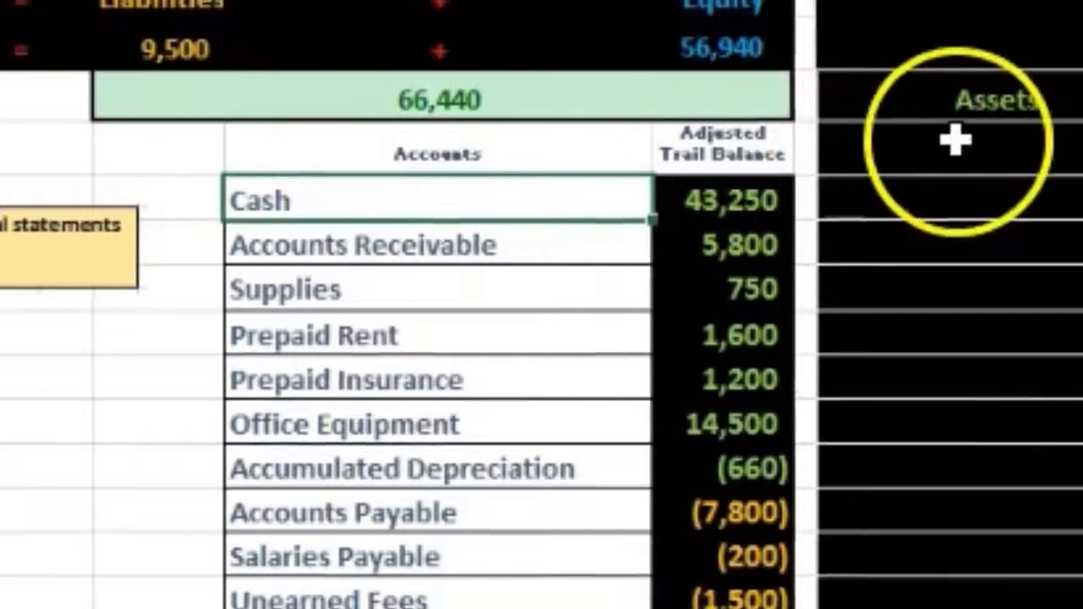
click(842, 150)
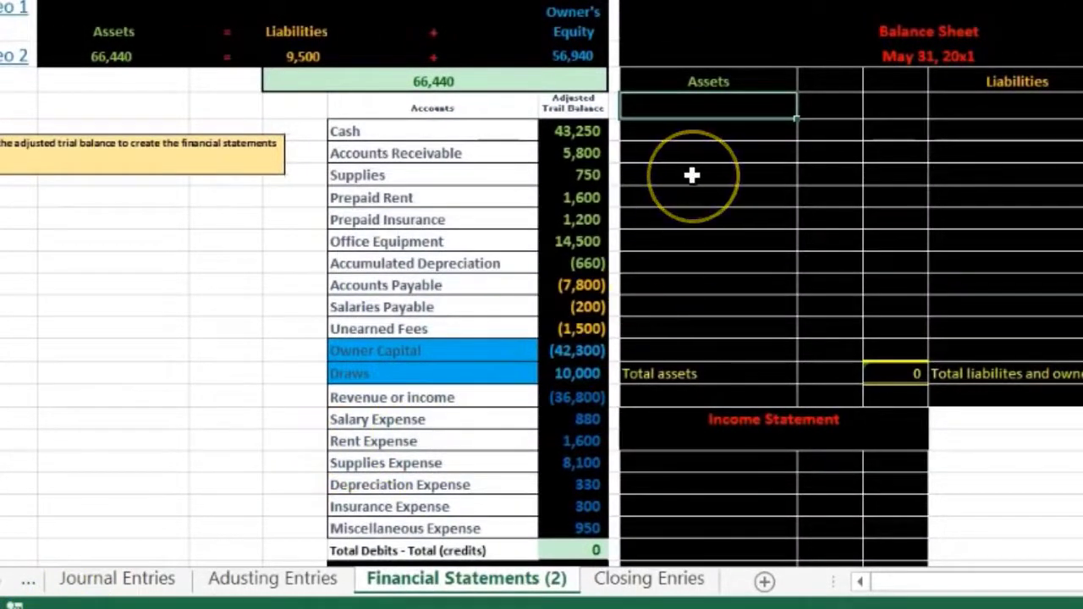
text(Current)
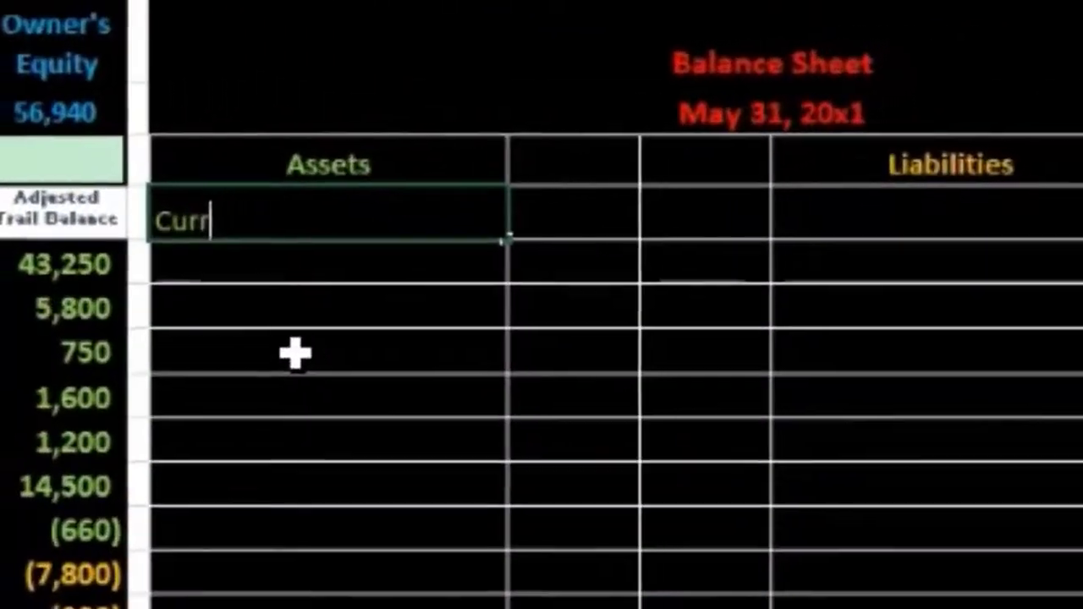
text( ass)
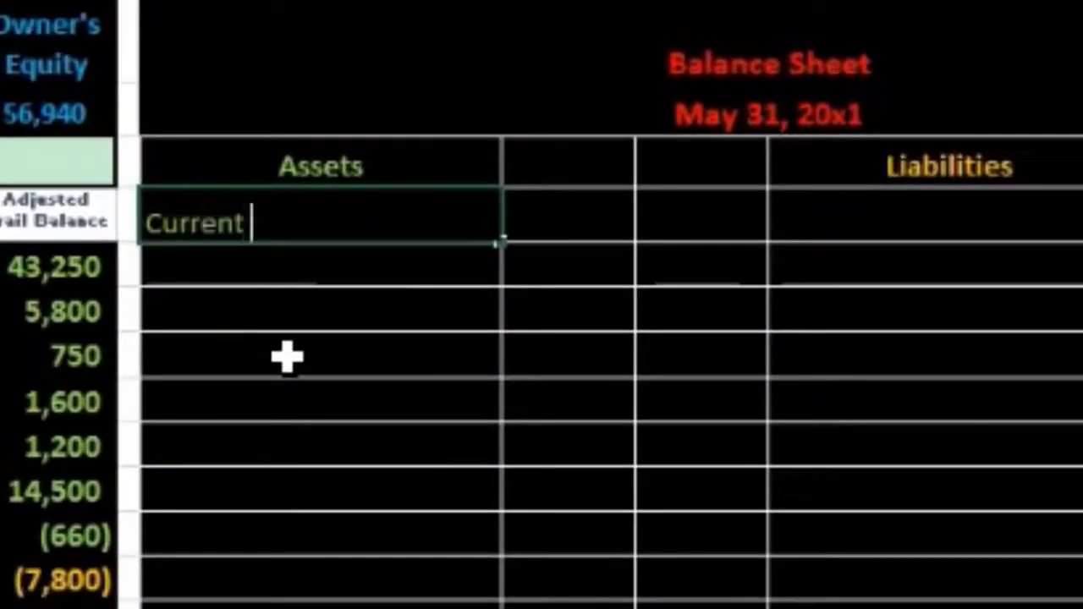
text(et)
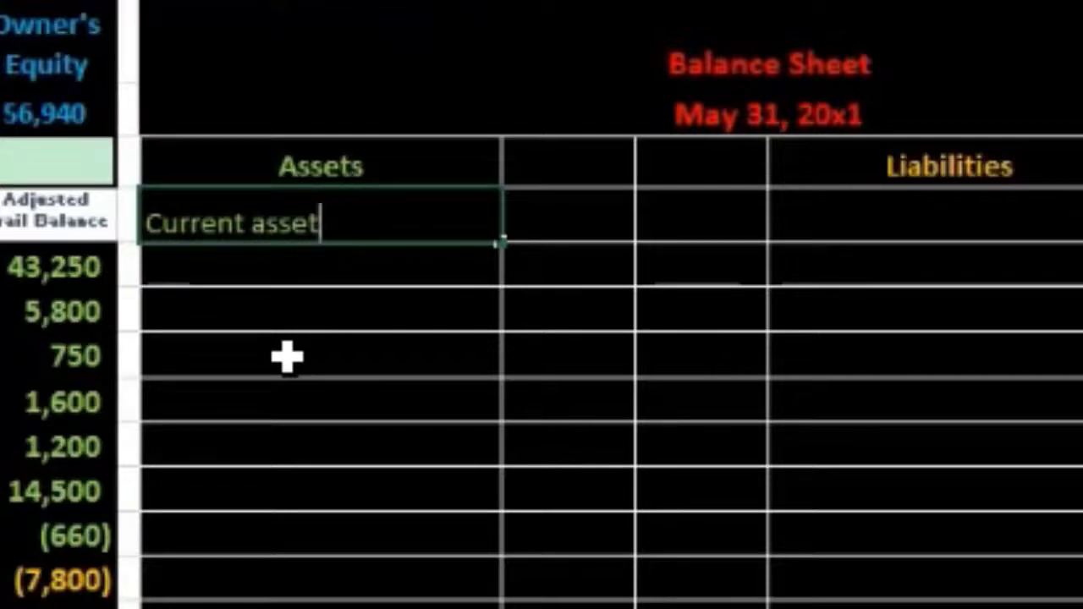
text(:)
key(Return)
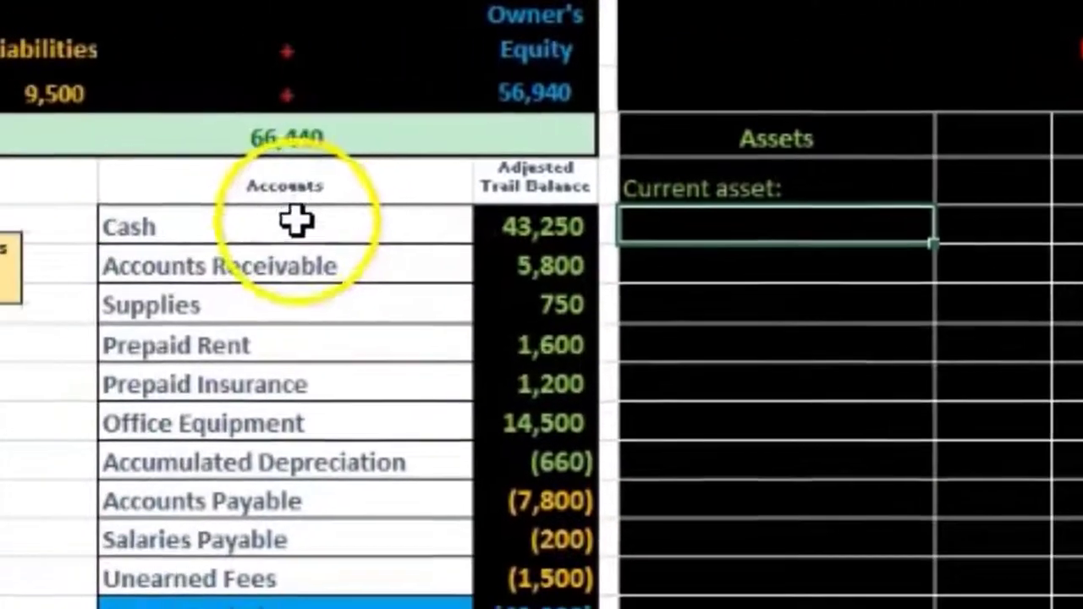
Step: Review the trial balance accounts from Cash down to Office Equipment to identify which ones are current assets
click(309, 222)
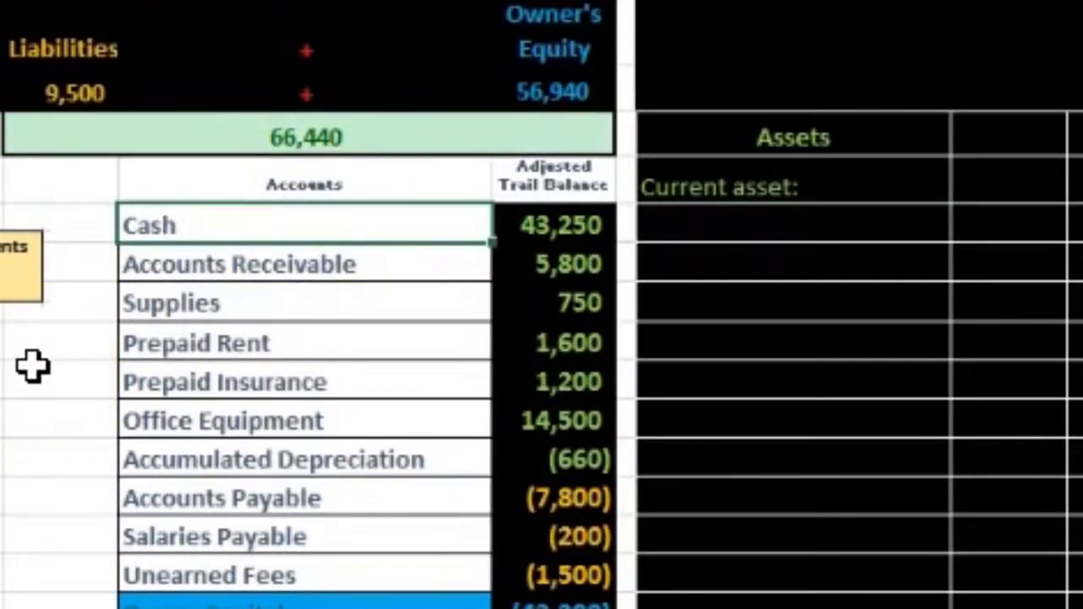
key(Down)
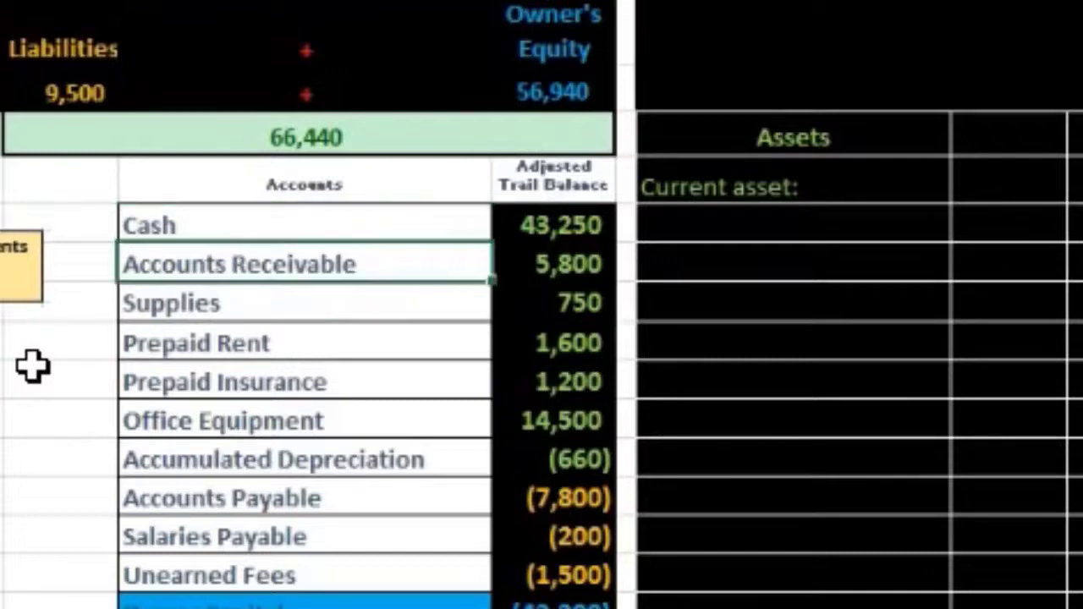
key(Down)
key(Down)
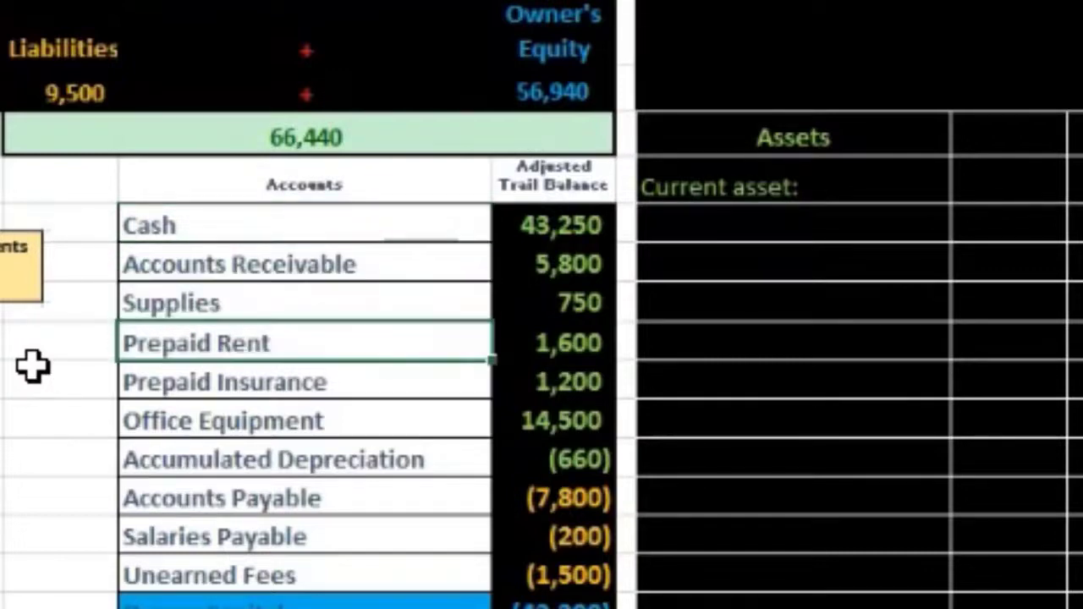
key(Down)
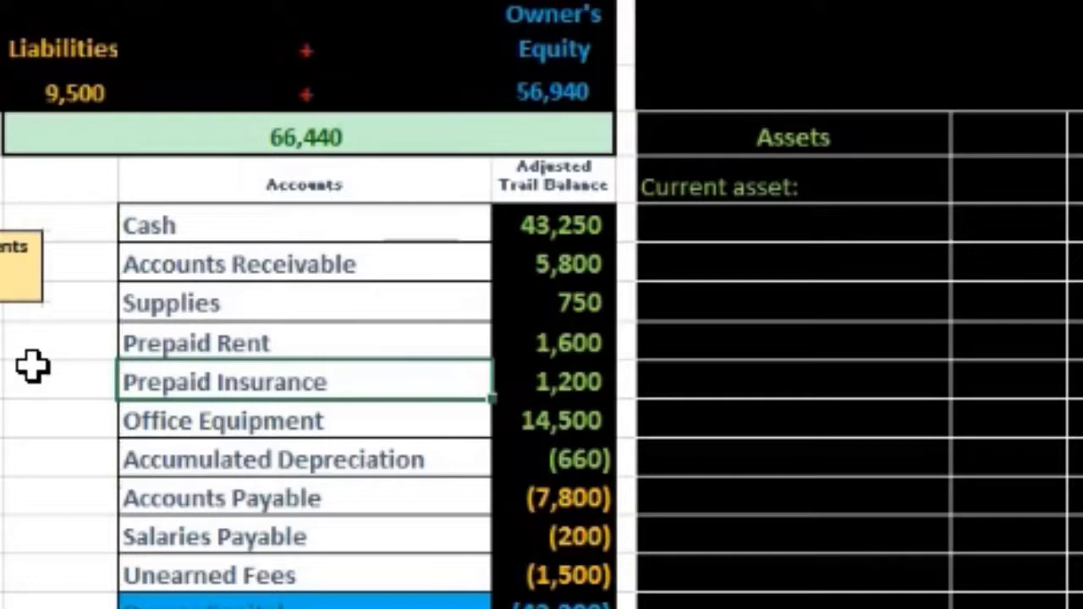
key(Down)
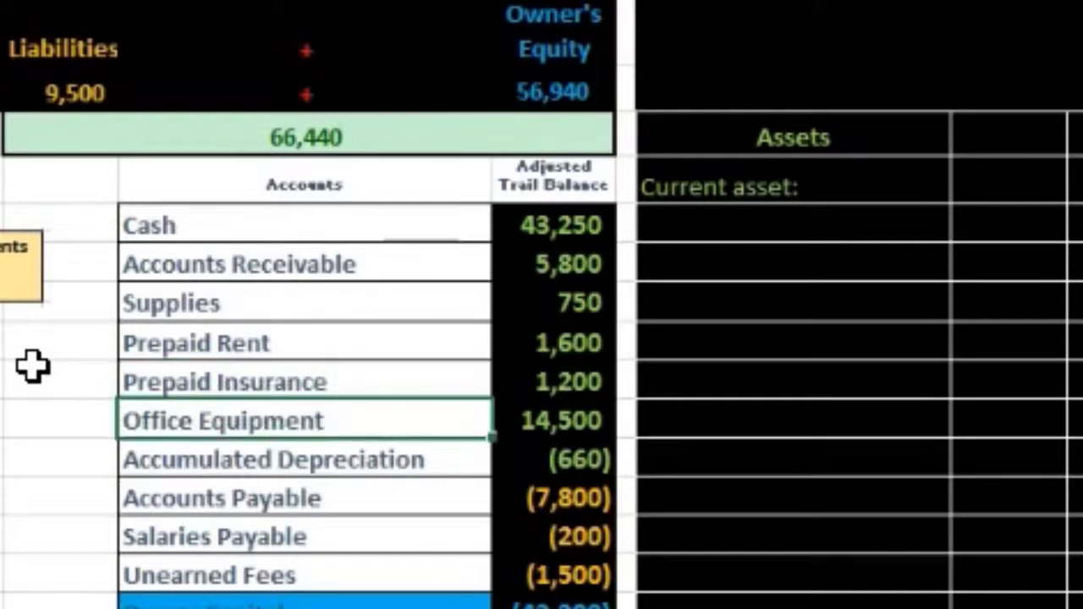
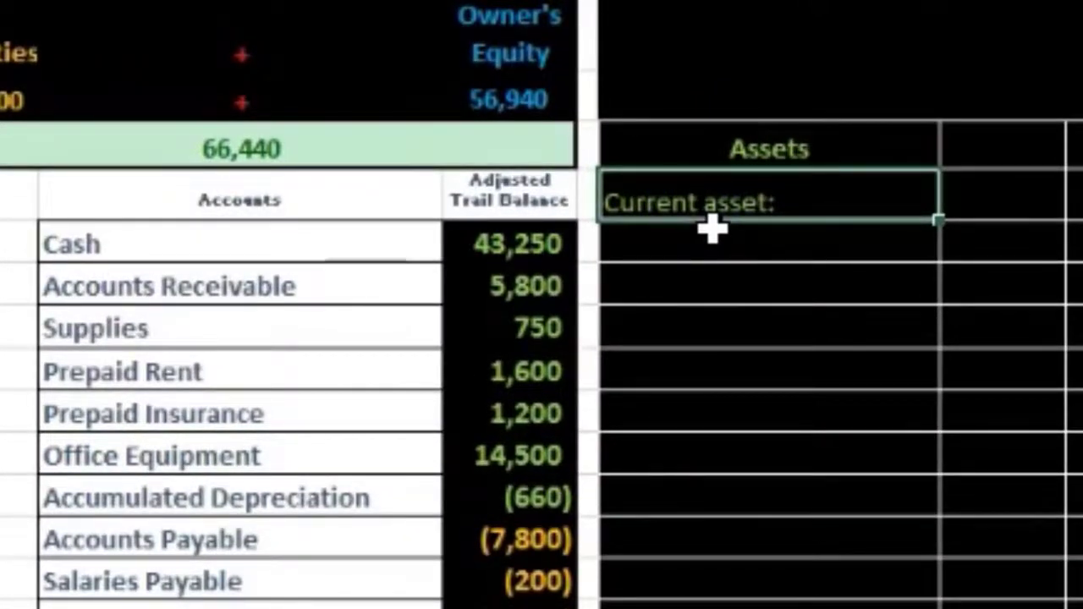
Step: Copy the account names Cash through Prepaid Insurance from the trial balance and paste them as values beneath "Current asset:"
click(220, 250)
drag(220, 248, 223, 350)
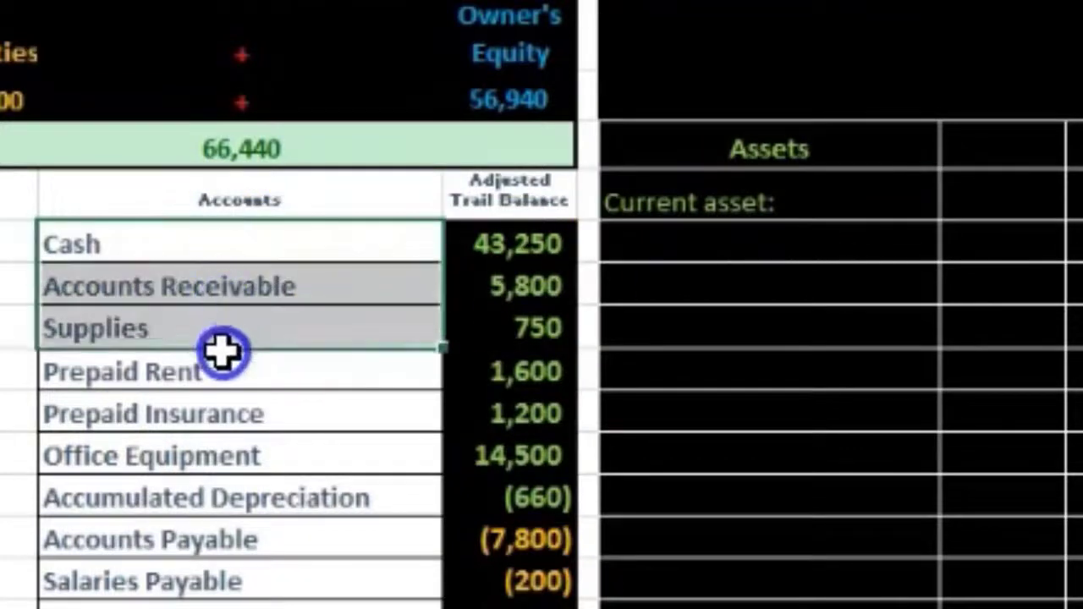
right_click(268, 377)
click(322, 308)
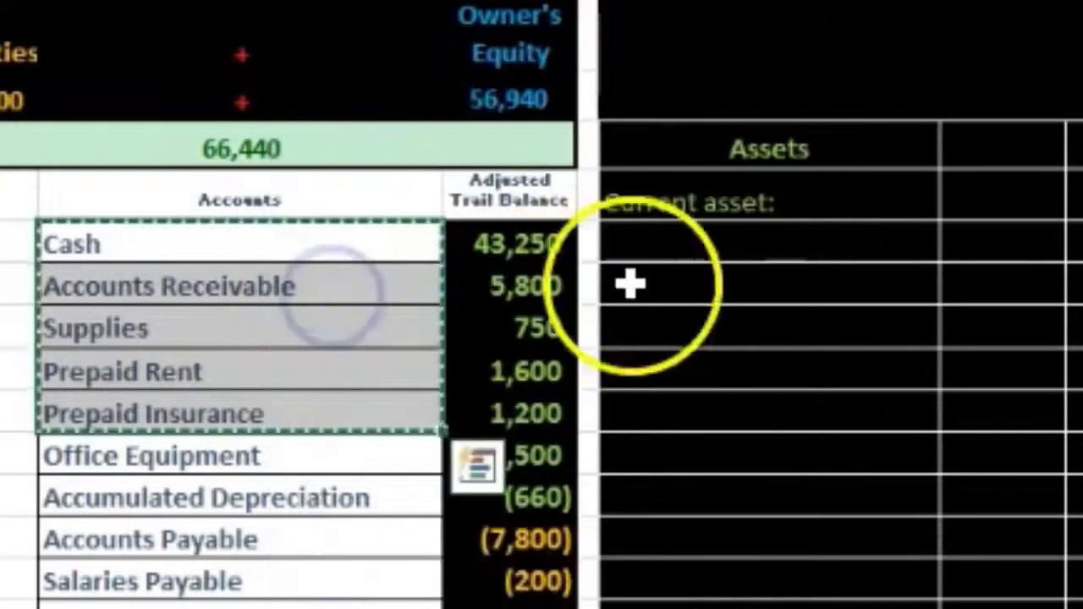
click(680, 247)
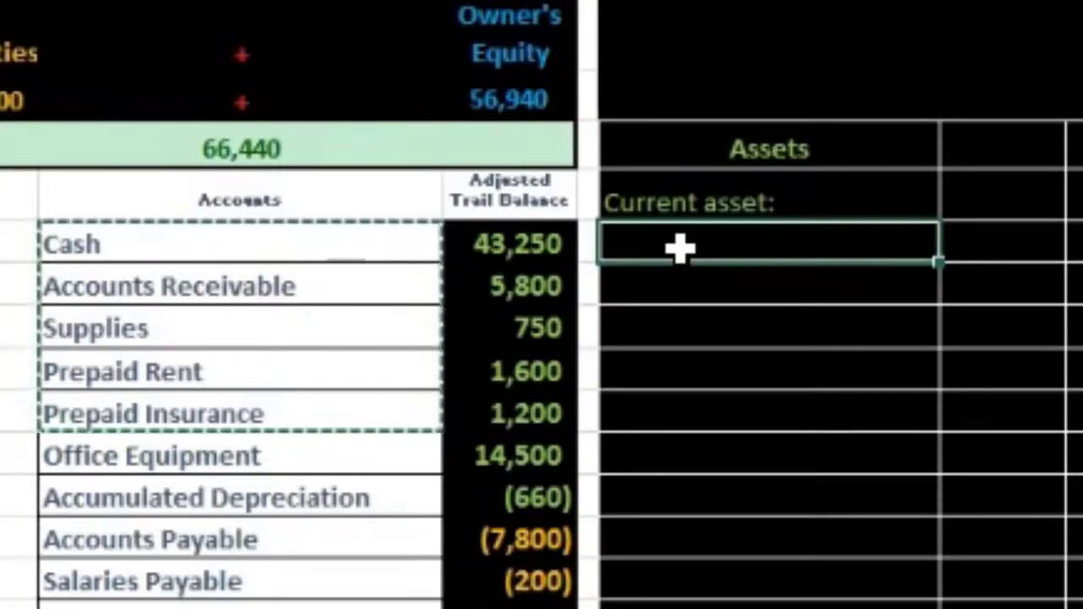
right_click(681, 247)
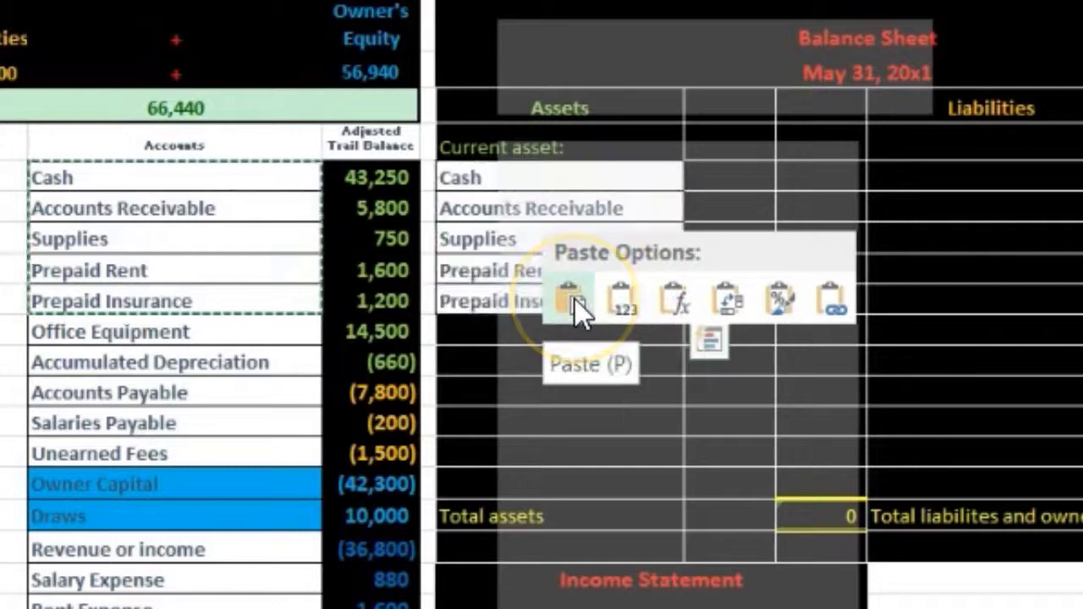
click(625, 307)
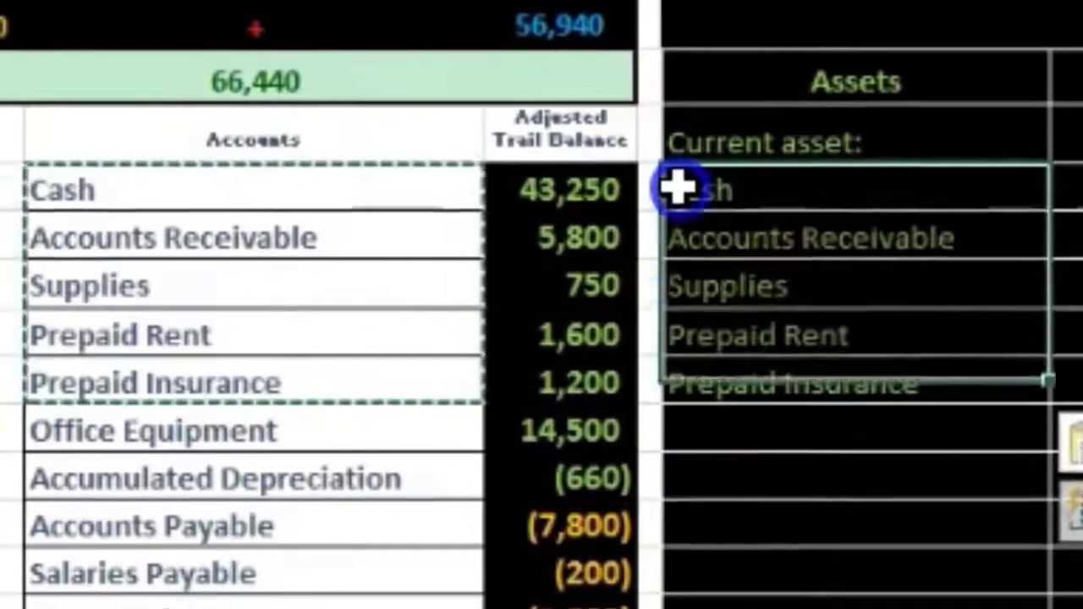
Step: Try indenting the balance sheet's Cash label with leading spaces, and remove those spaces again
click(126, 241)
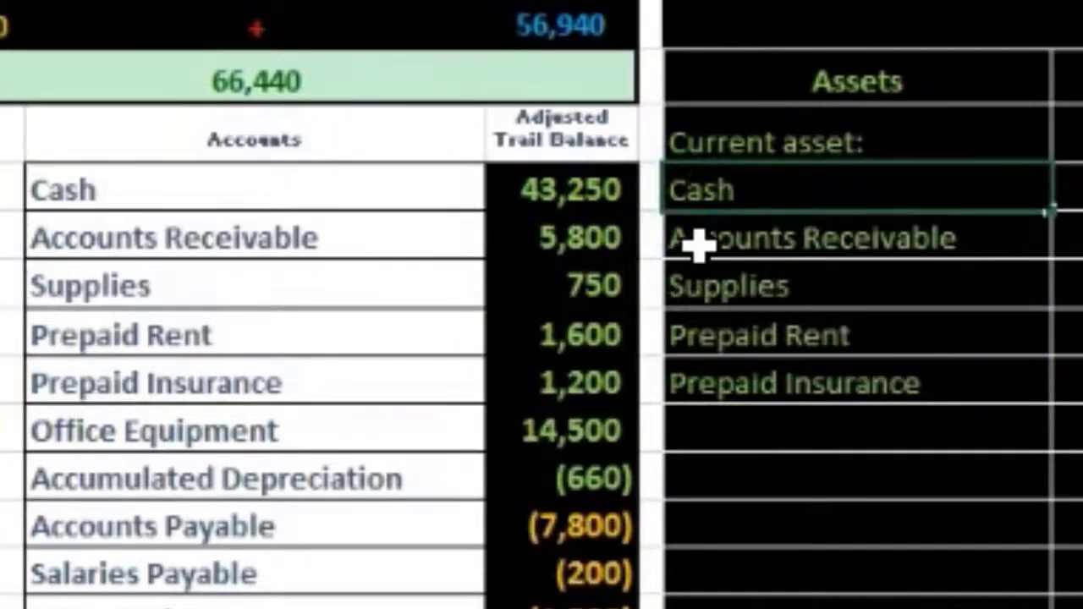
key(F2)
key(Home)
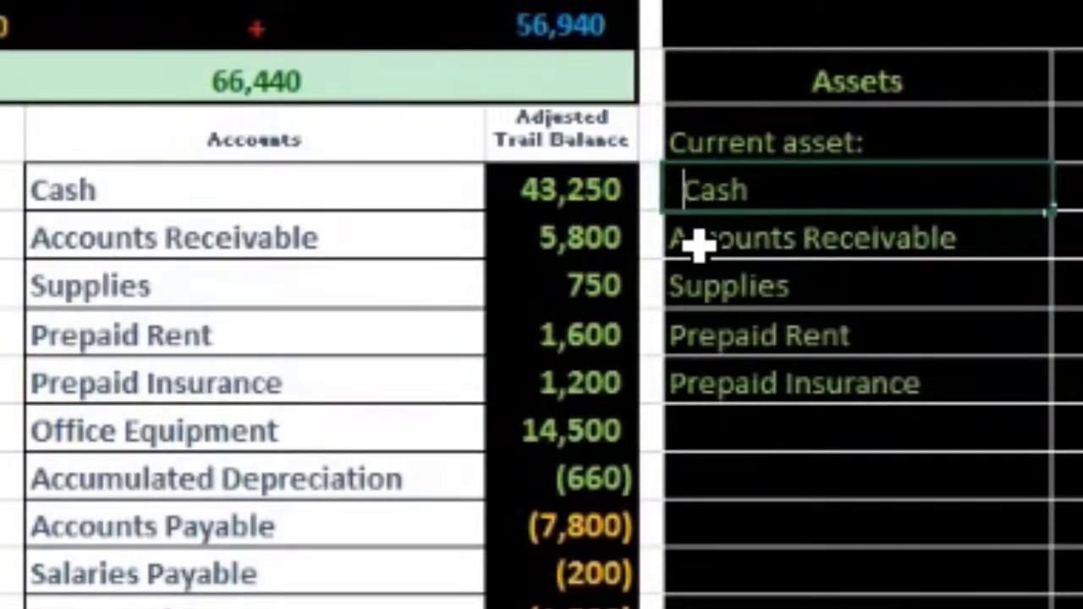
key(BackSpace)
key(BackSpace)
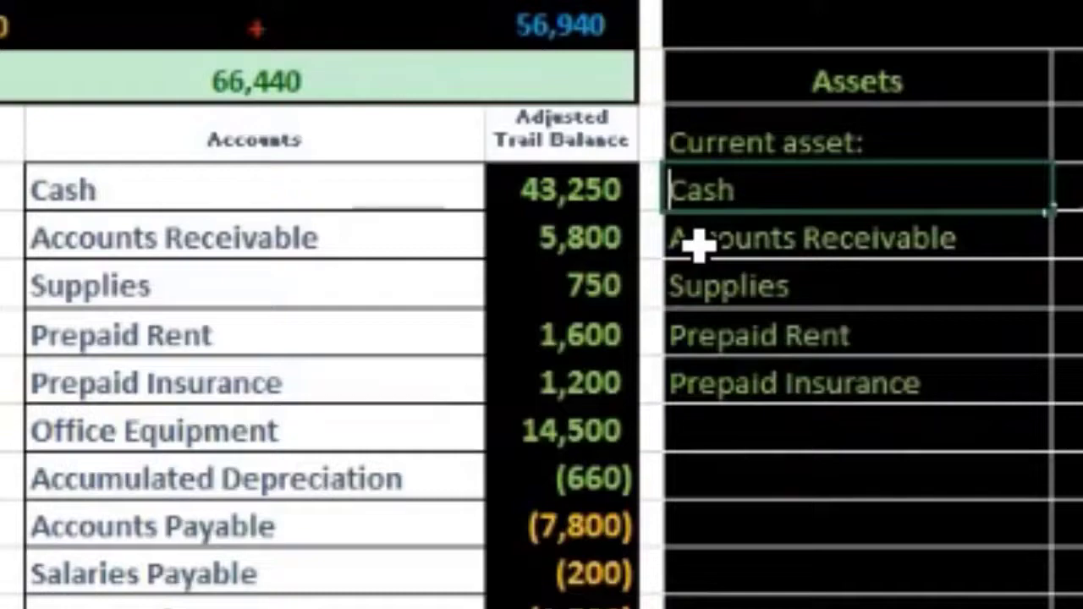
key(Return)
Step: Increase the indent of the five current asset names, Cash through Prepaid Insurance, in H5:H9
drag(774, 188, 796, 367)
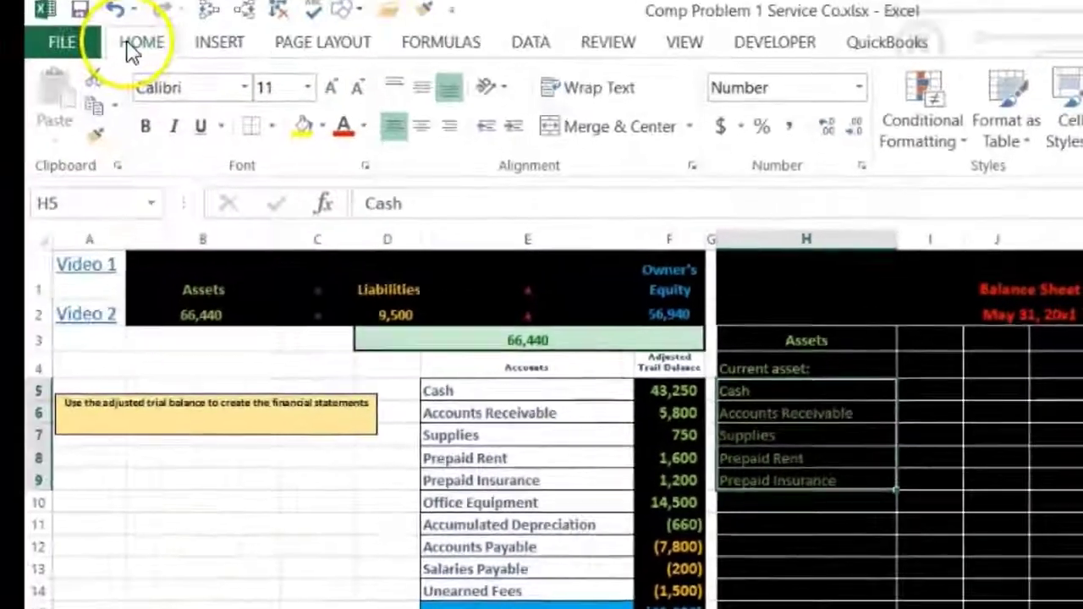
click(517, 131)
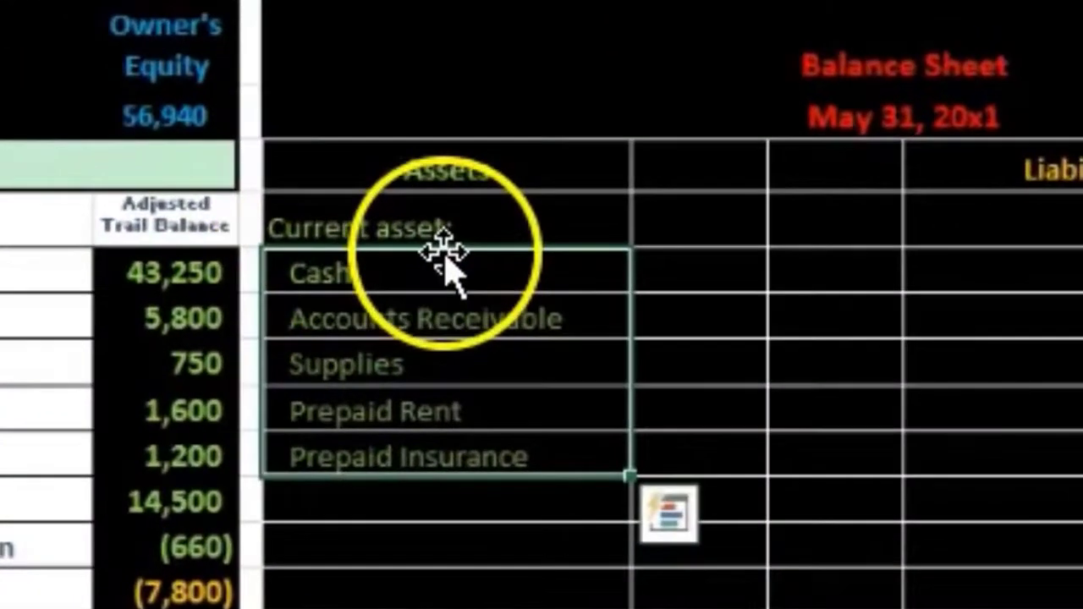
click(355, 273)
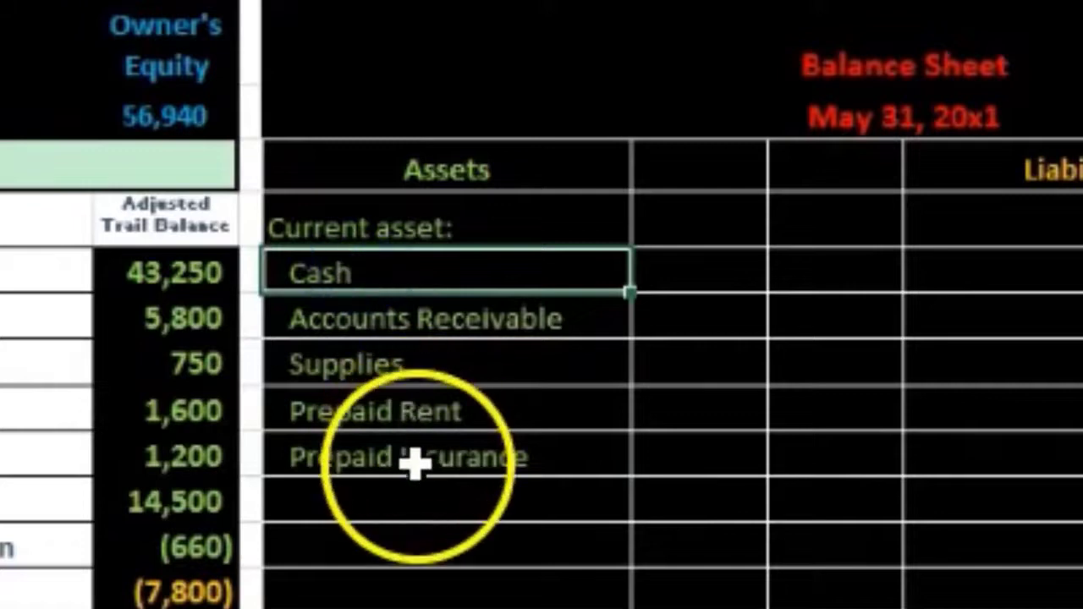
Step: Link the balance sheet's Cash amount in column I to the adjusted trial balance with =F5
click(707, 283)
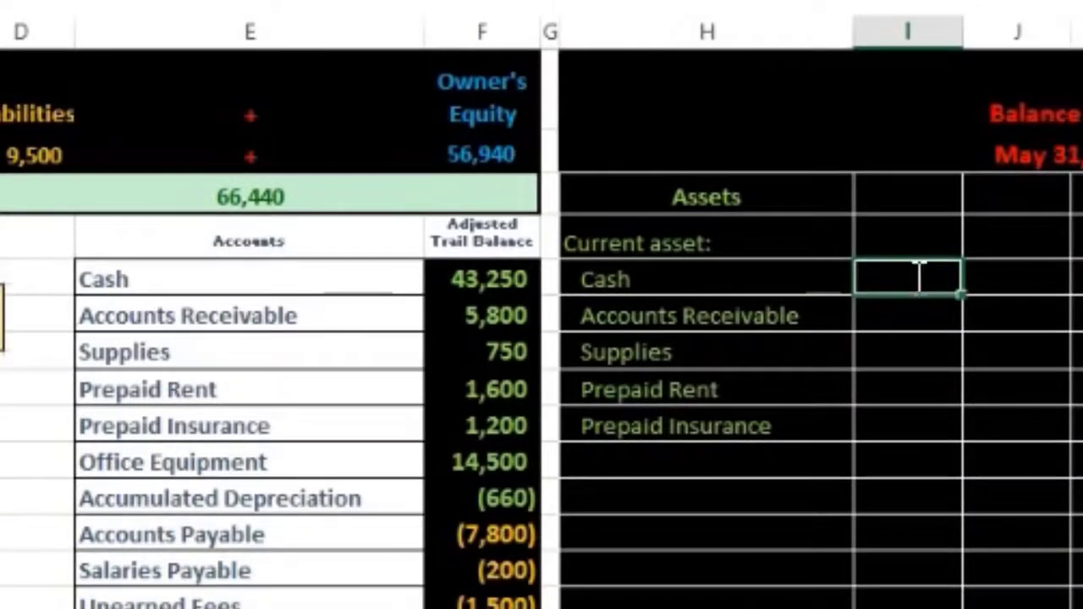
text(=)
key(Left)
key(Left)
key(Left)
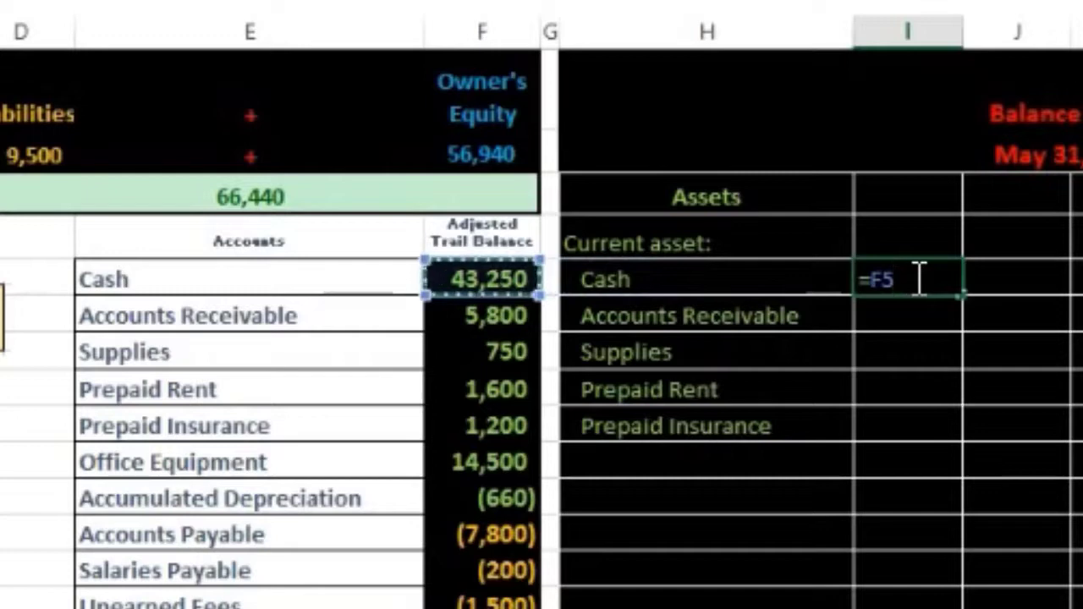
key(Return)
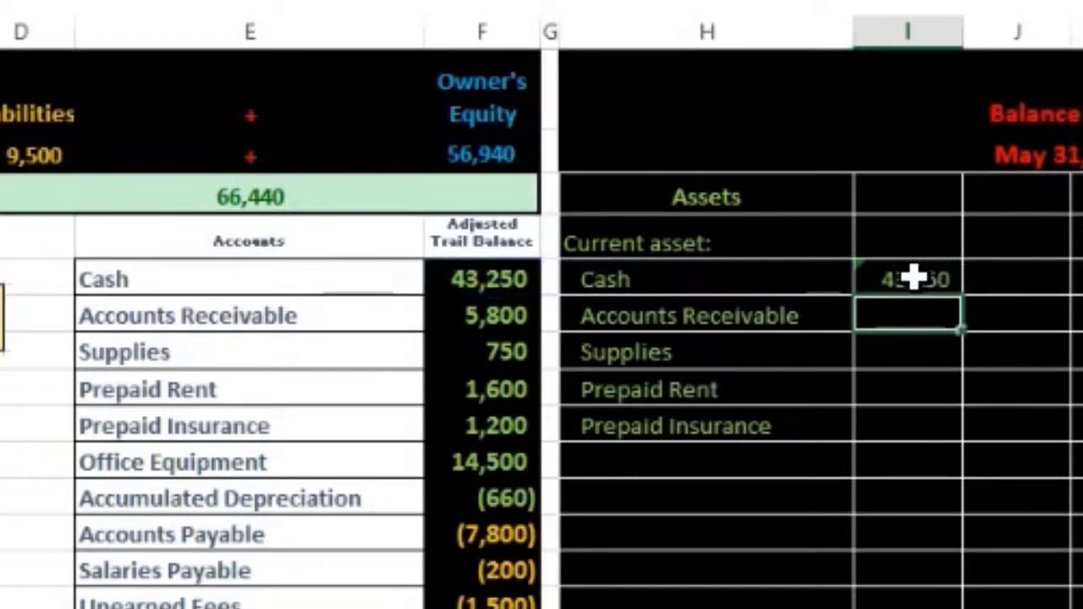
Step: Link the Accounts Receivable and Supplies amounts in column I to trial balance cells F6 and F7
text(=)
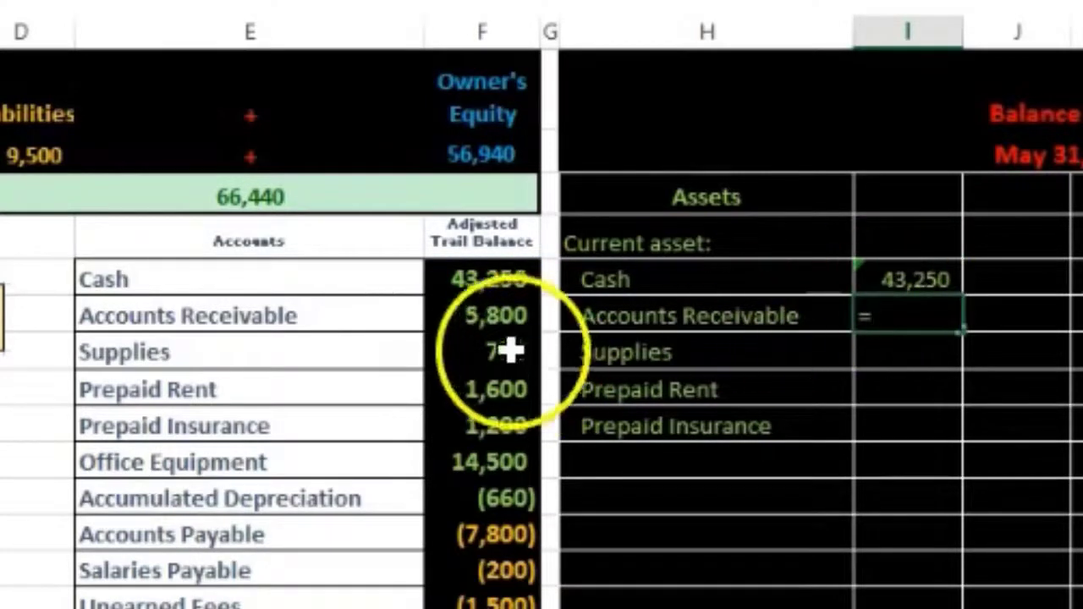
click(485, 314)
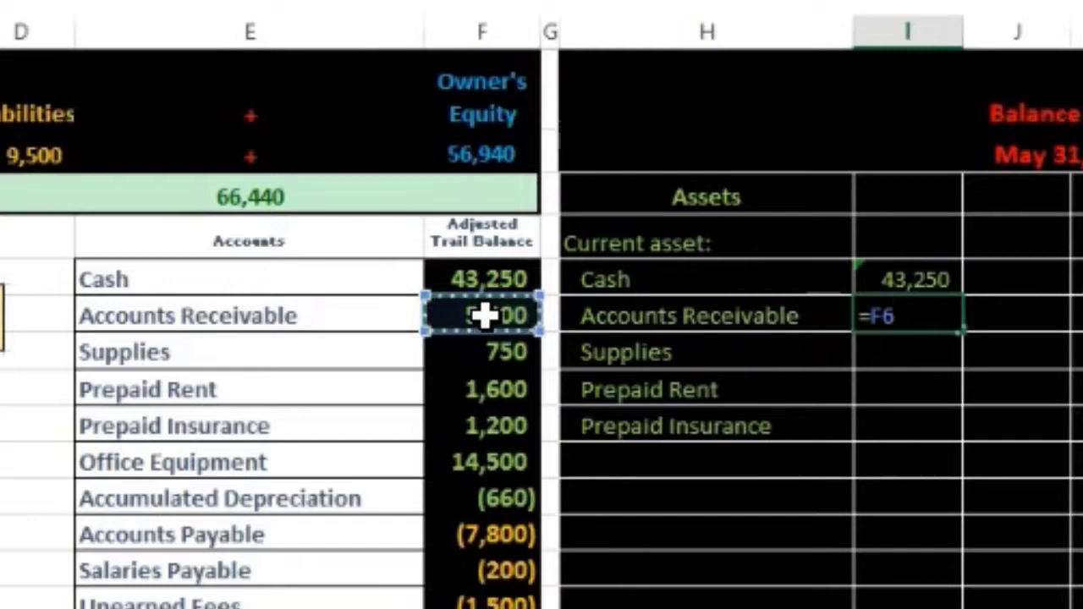
key(Return)
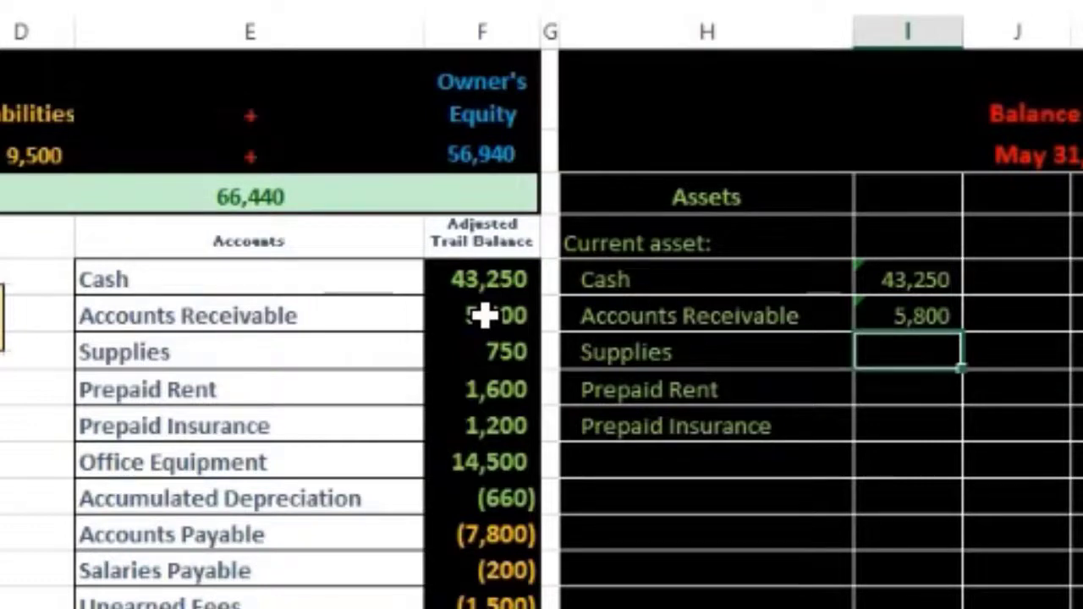
text(=)
click(483, 353)
key(Return)
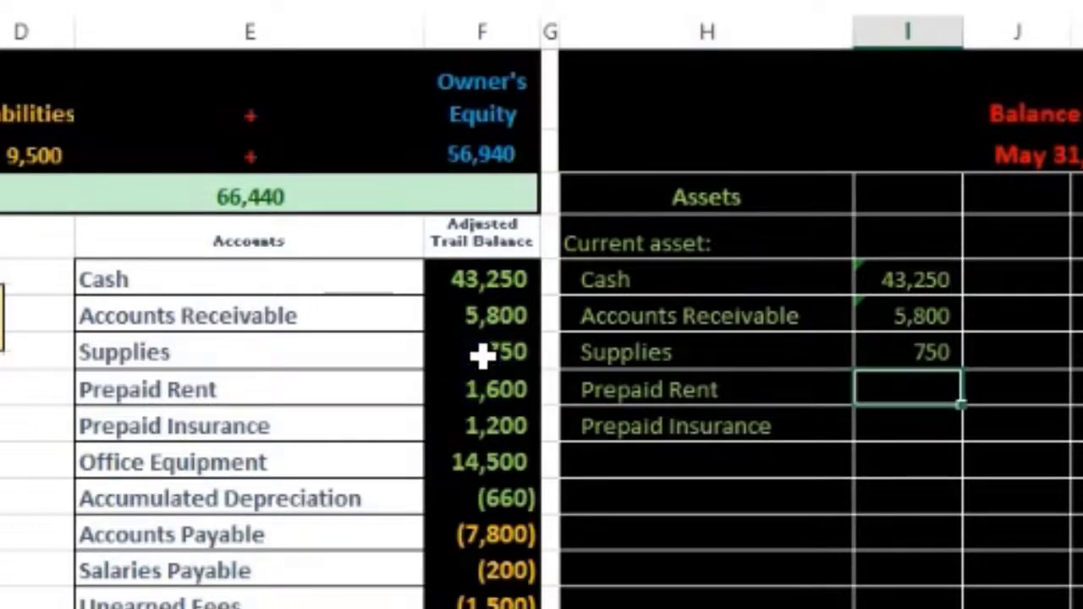
Step: Link the Prepaid Rent and Prepaid Insurance amounts in column I to the trial balance with =F8 and =F9
text(=)
click(479, 390)
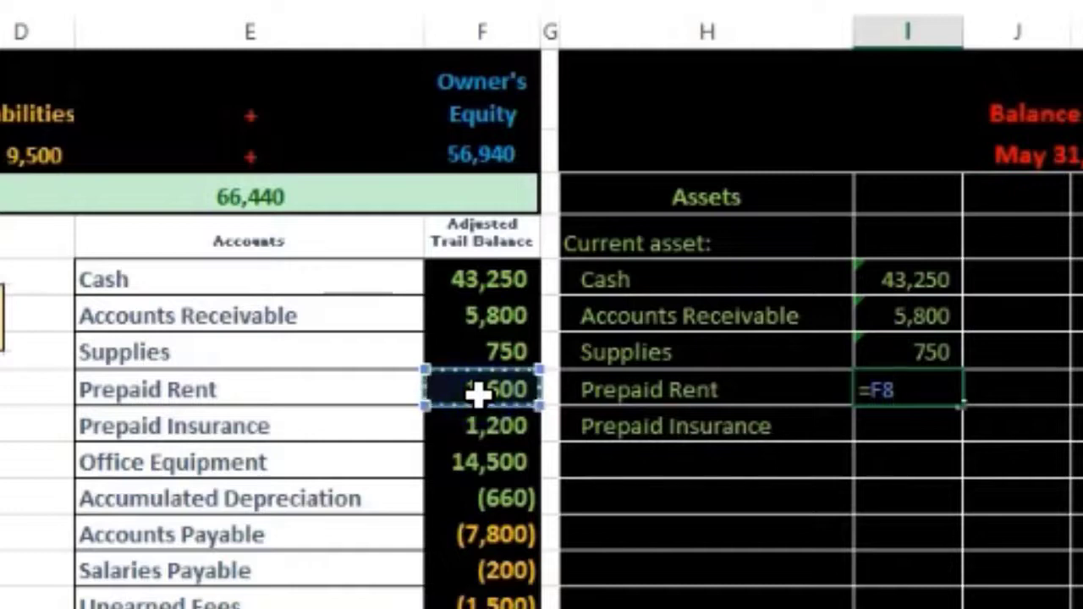
key(Return)
text(=)
click(466, 436)
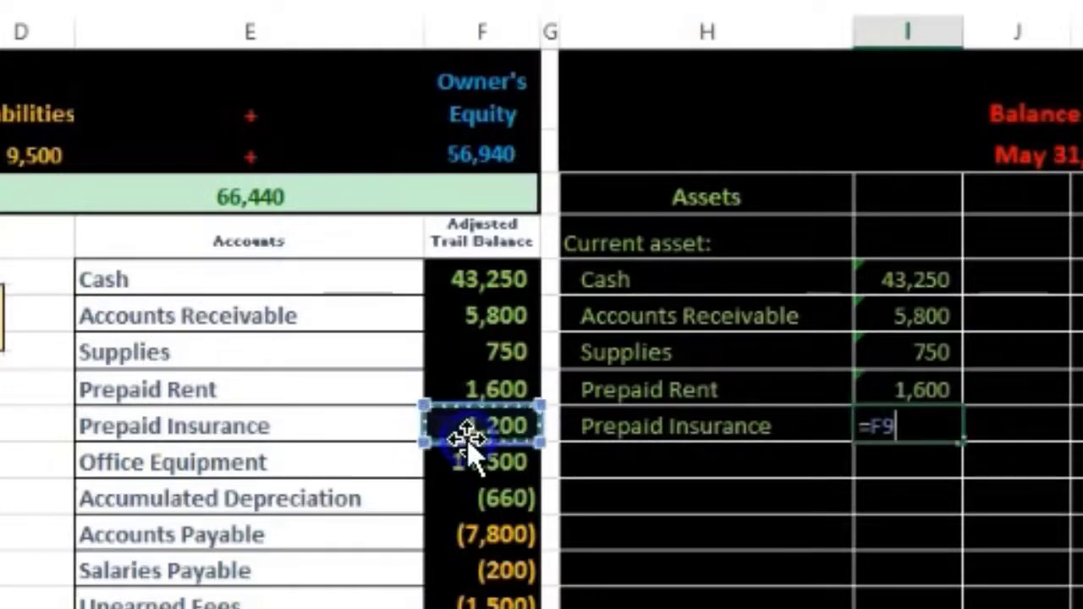
key(Return)
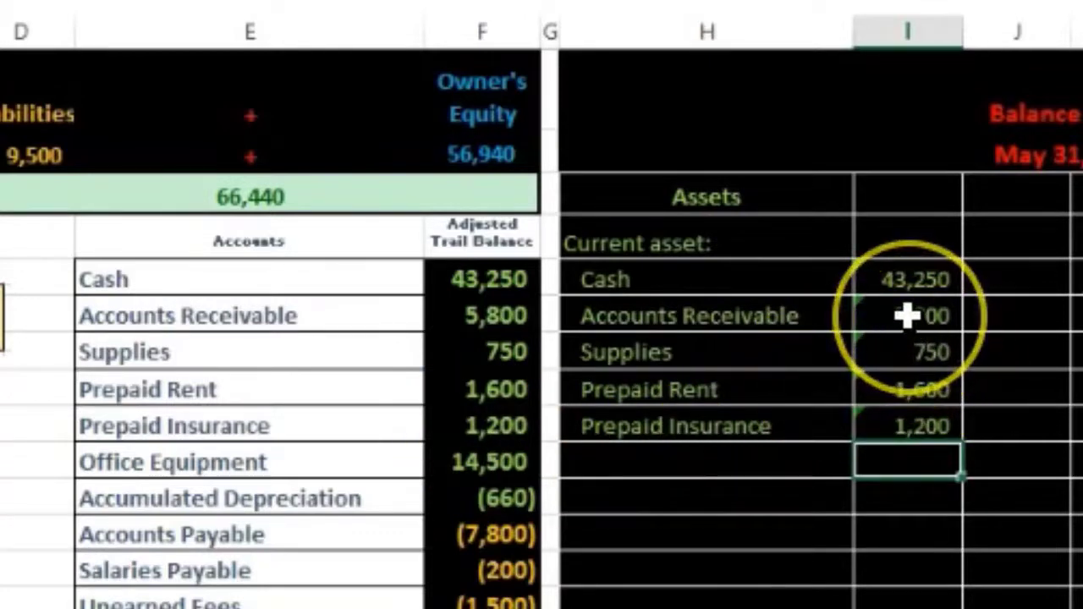
Step: Clear the Accounts Receivable through Prepaid Insurance amounts in I6:I9 and refill them by copying the Cash formula down from I5
drag(906, 315, 906, 414)
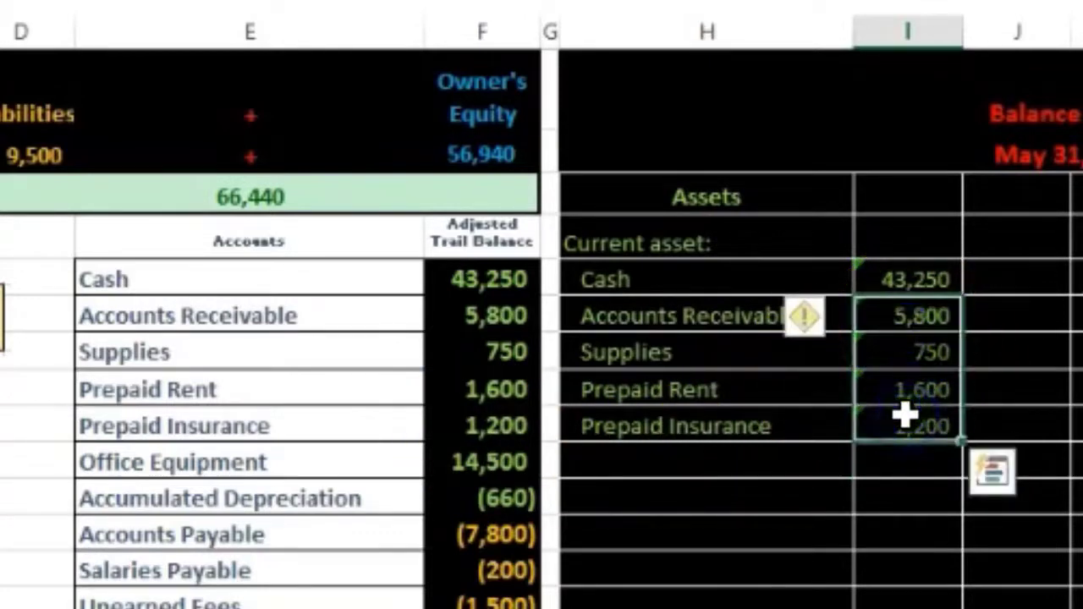
key(Delete)
click(931, 285)
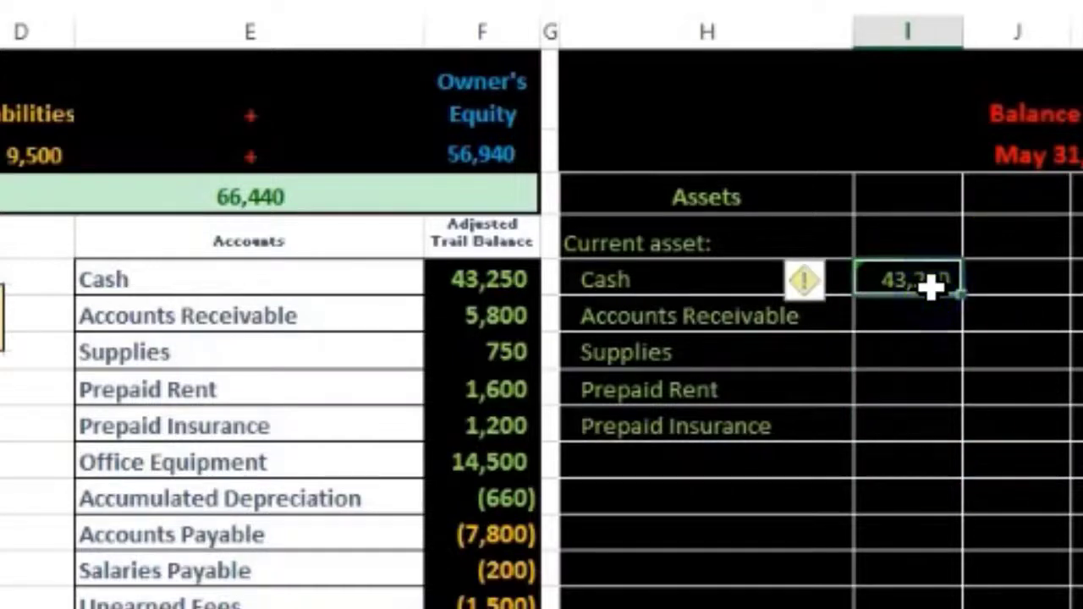
click(906, 288)
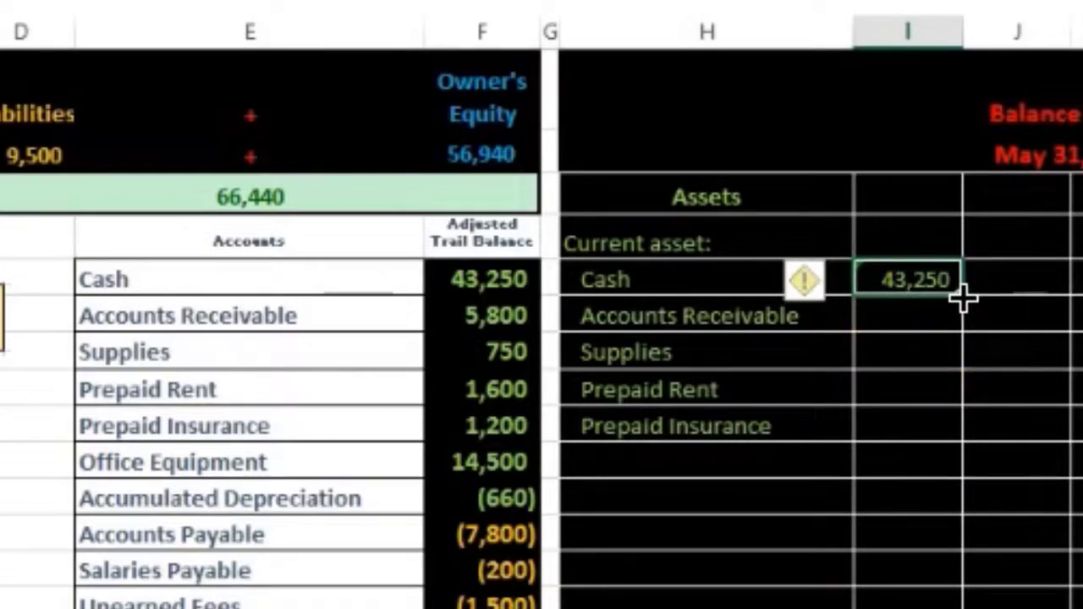
mouse_move(963, 297)
mouse_down()
mouse_move(903, 336)
mouse_move(967, 299)
mouse_move(958, 296)
mouse_up()
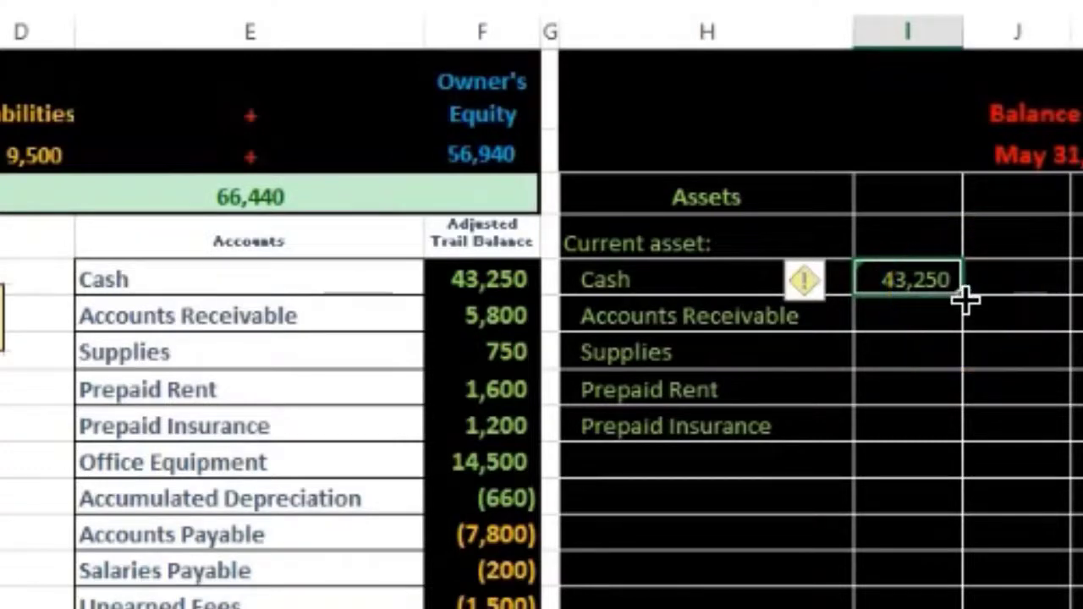
right_click(965, 298)
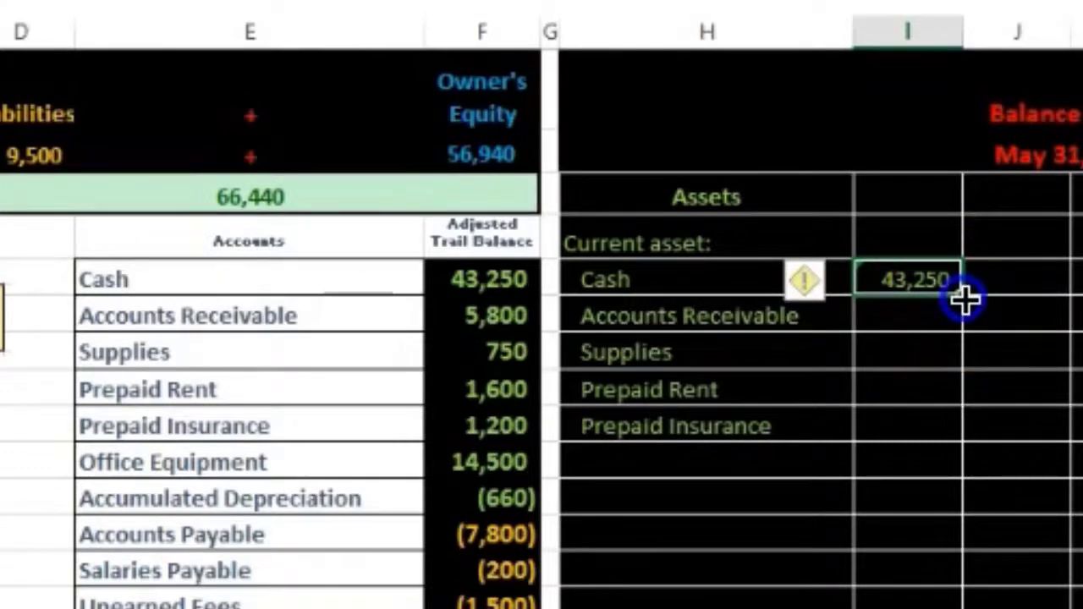
drag(965, 298, 955, 425)
Step: Check the cell references in the copied formulas for the Prepaid Insurance and Supplies amounts
click(914, 423)
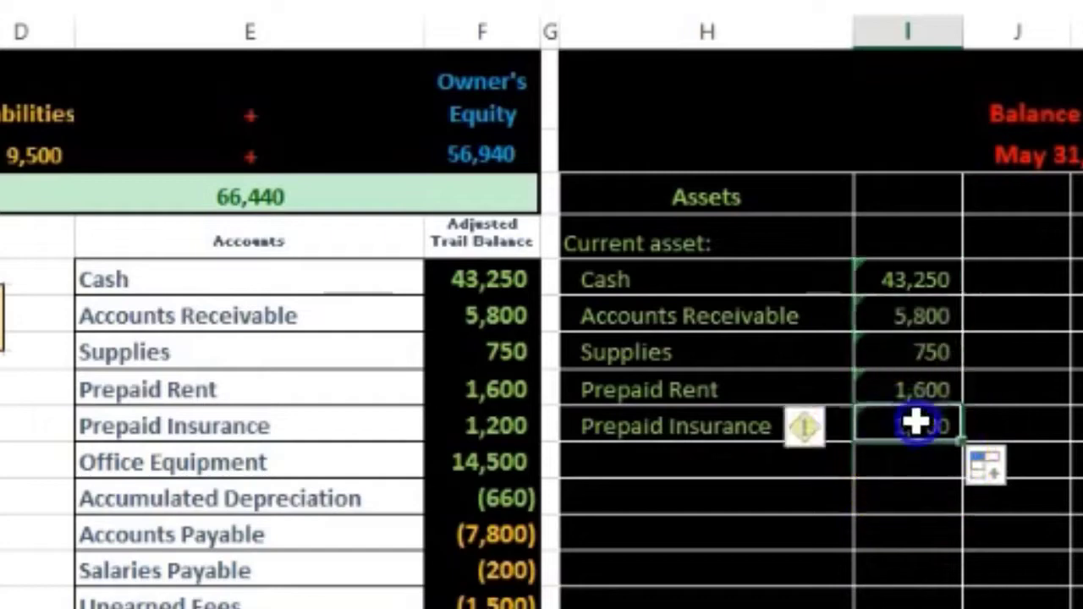
double_click(914, 425)
key(Return)
double_click(938, 346)
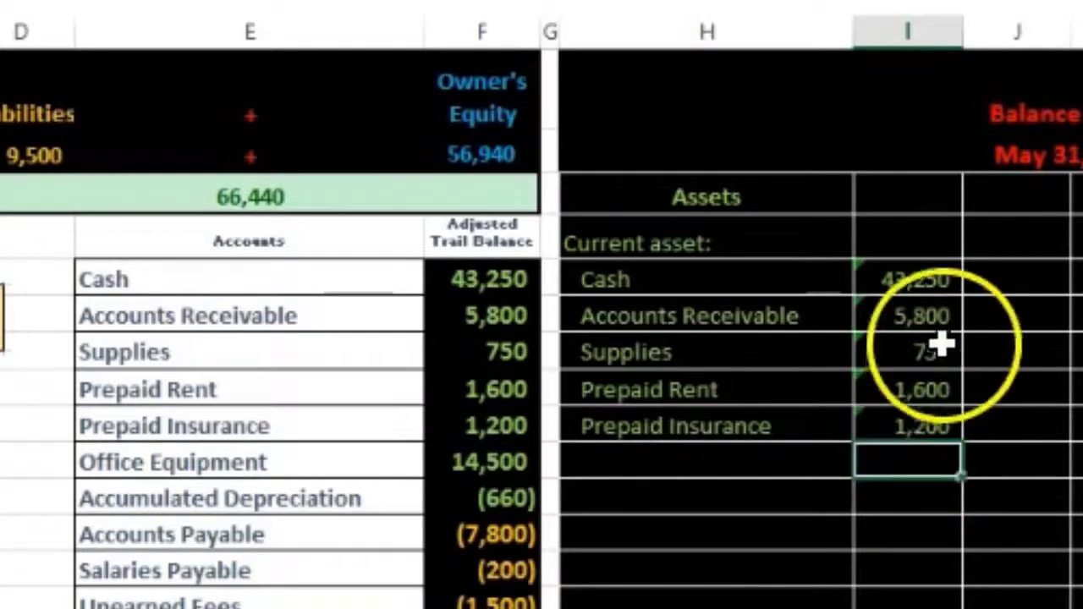
key(Return)
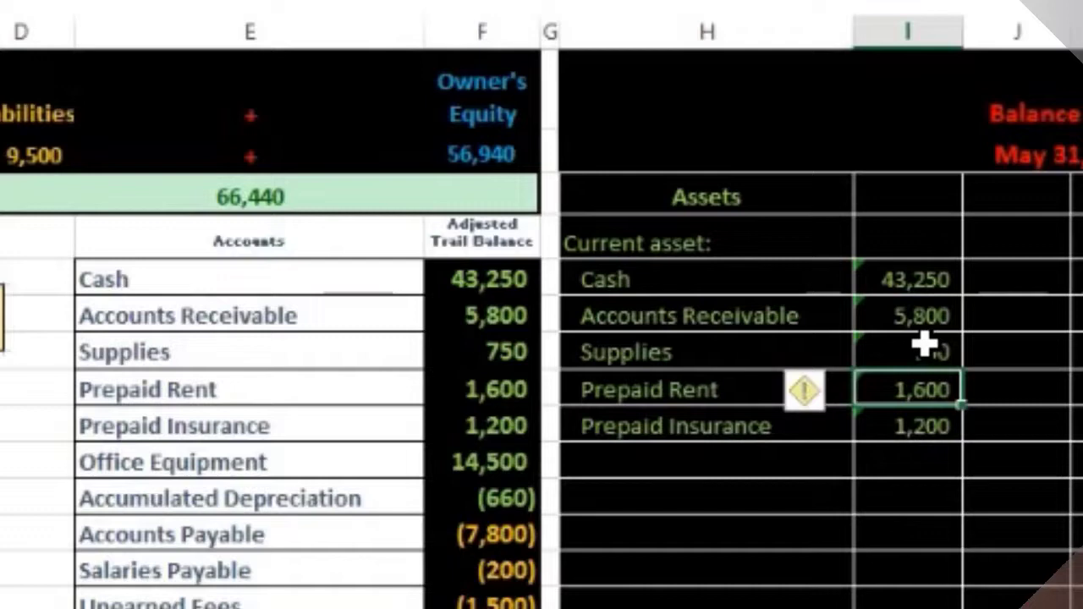
Step: Enter the label "Total current assets" in H10, directly below Prepaid Insurance
key(Down)
key(Down)
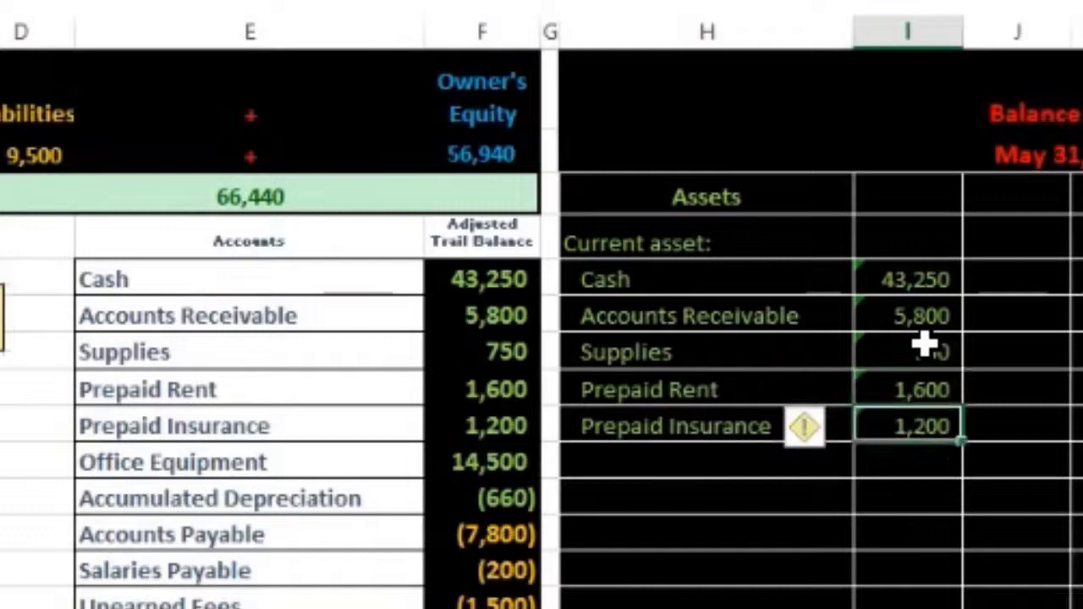
key(Left)
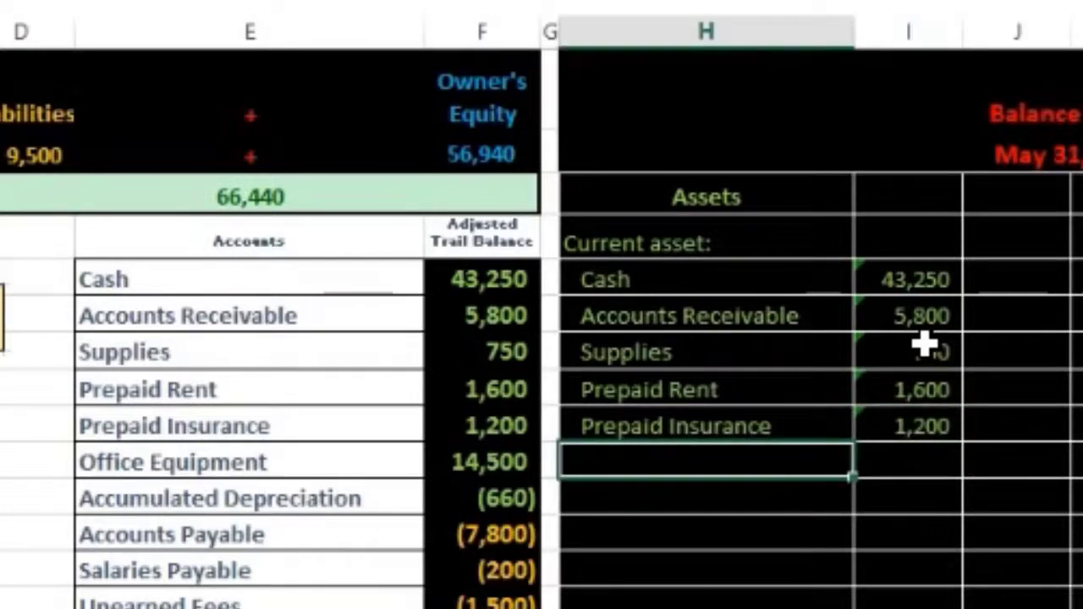
text(Tot)
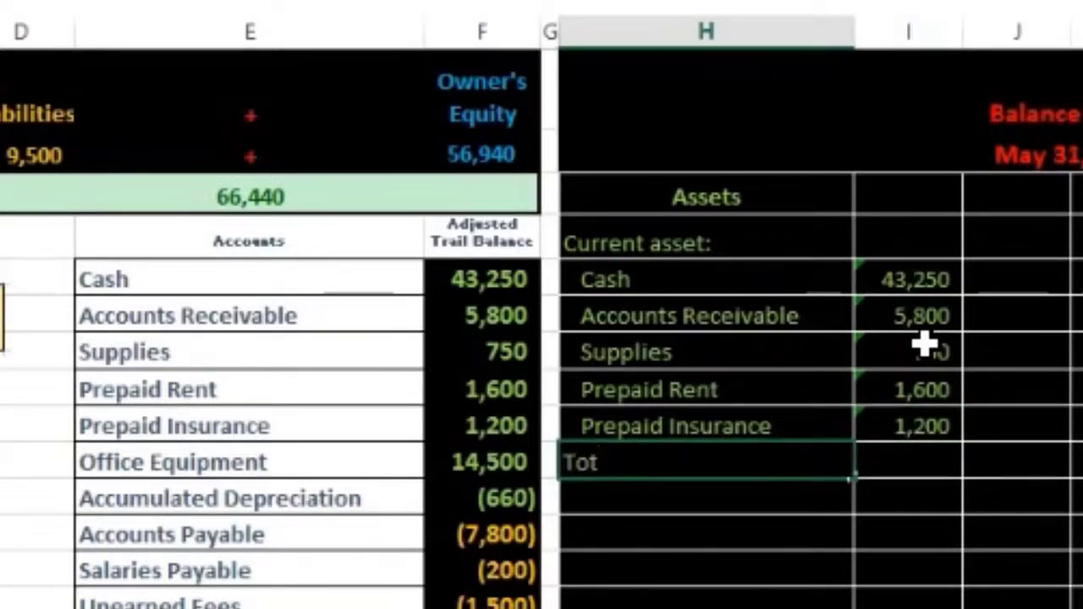
text(al current assets)
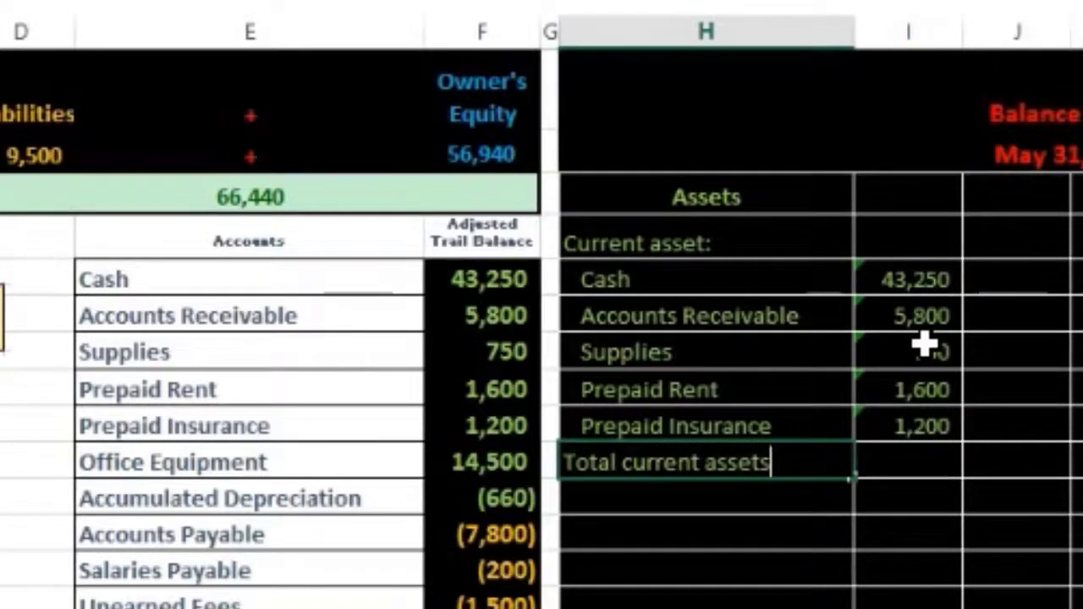
key(Return)
Step: Indent the "Total current assets" label in H10 by two levels
key(Up)
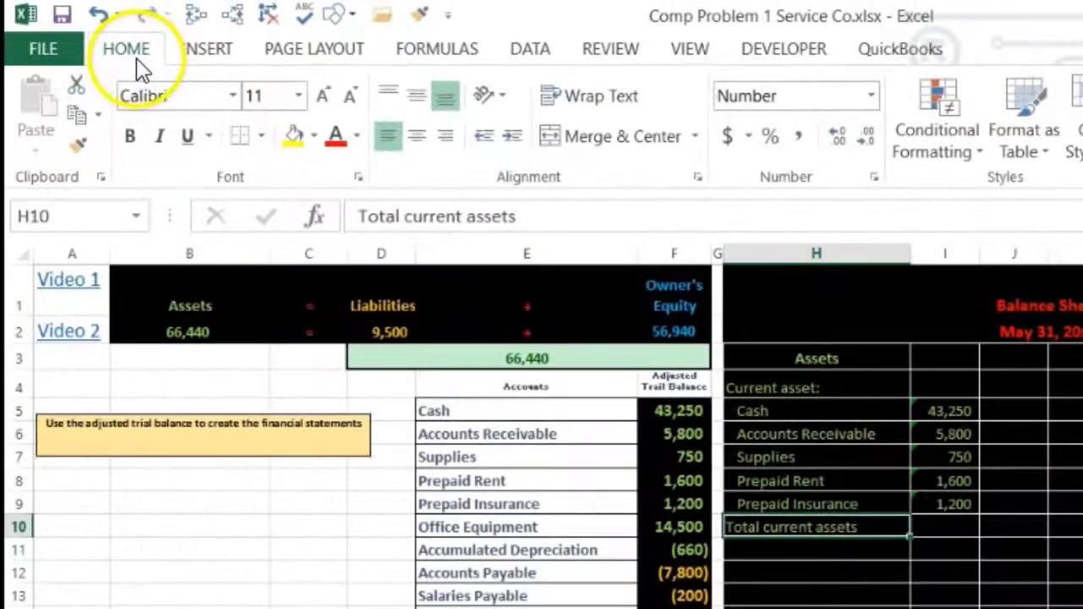
click(518, 138)
click(517, 138)
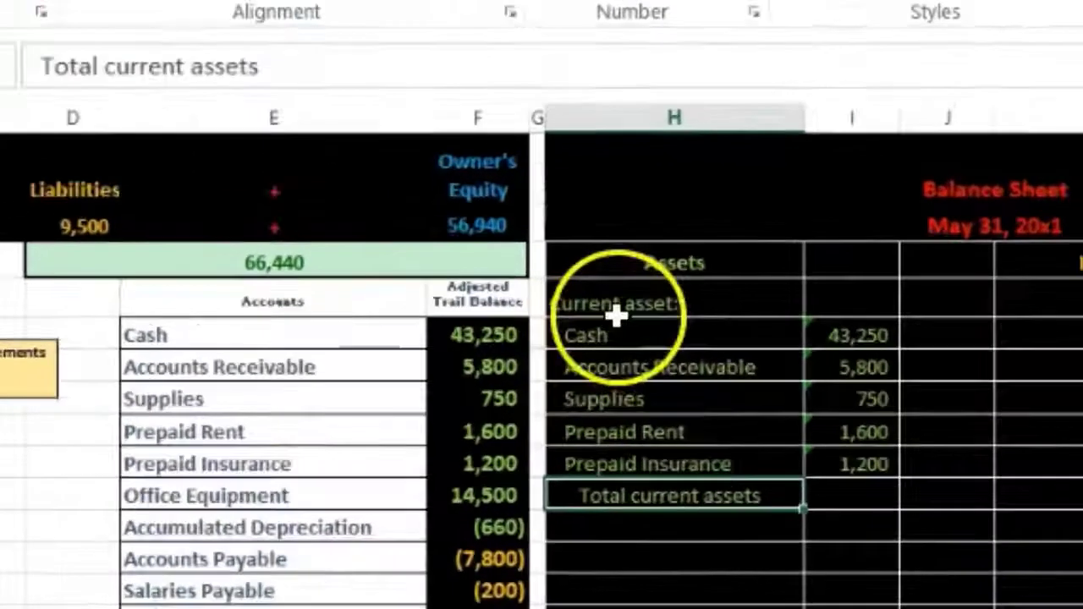
click(775, 387)
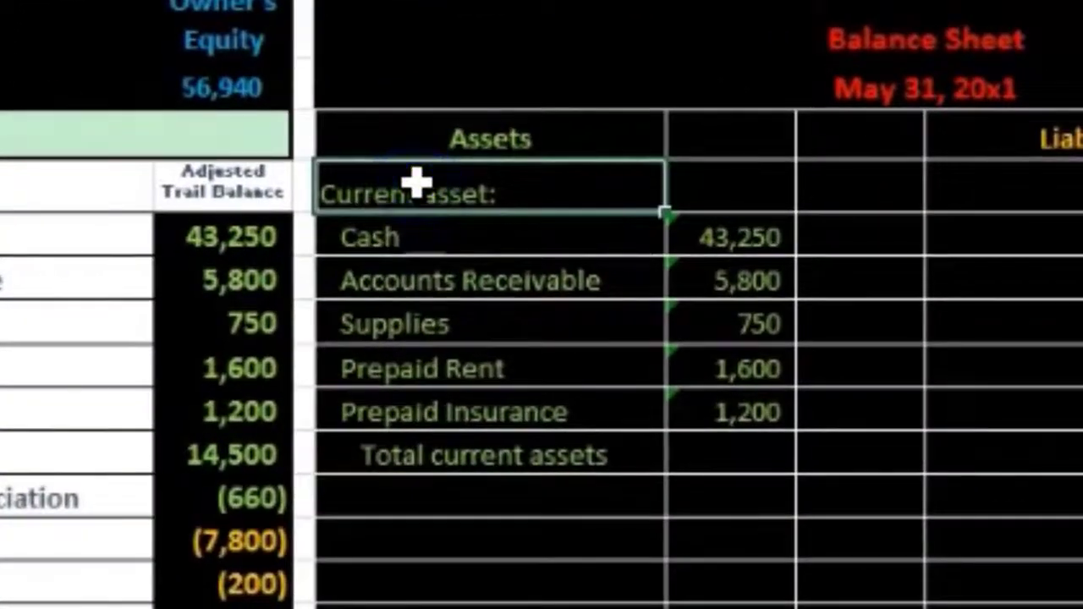
click(468, 445)
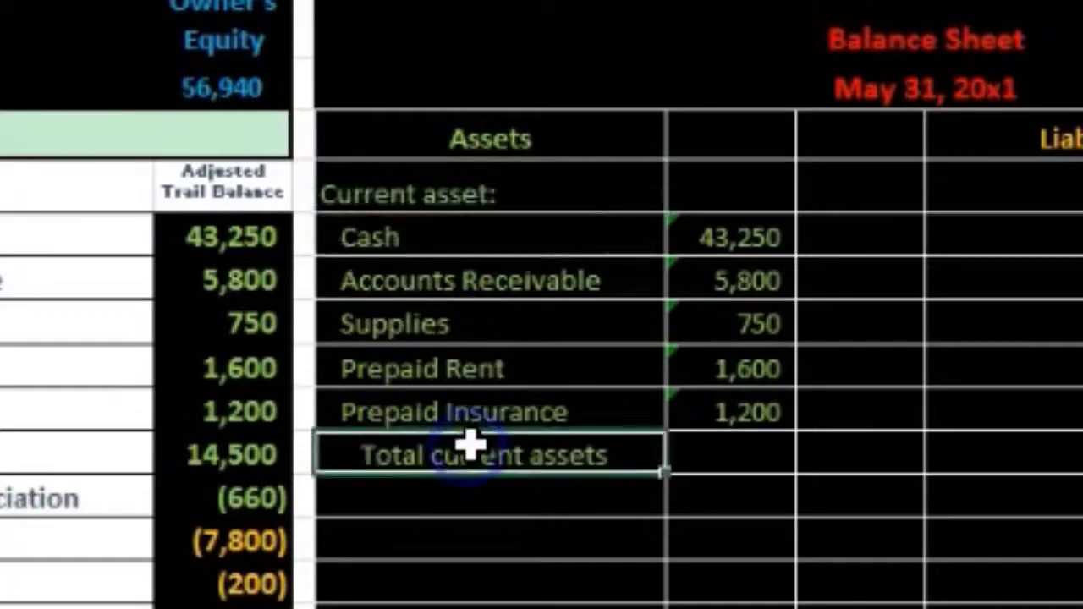
Step: Total the five current asset amounts in J10, on the Total current assets row, with =SUM(I5:I9)
click(869, 465)
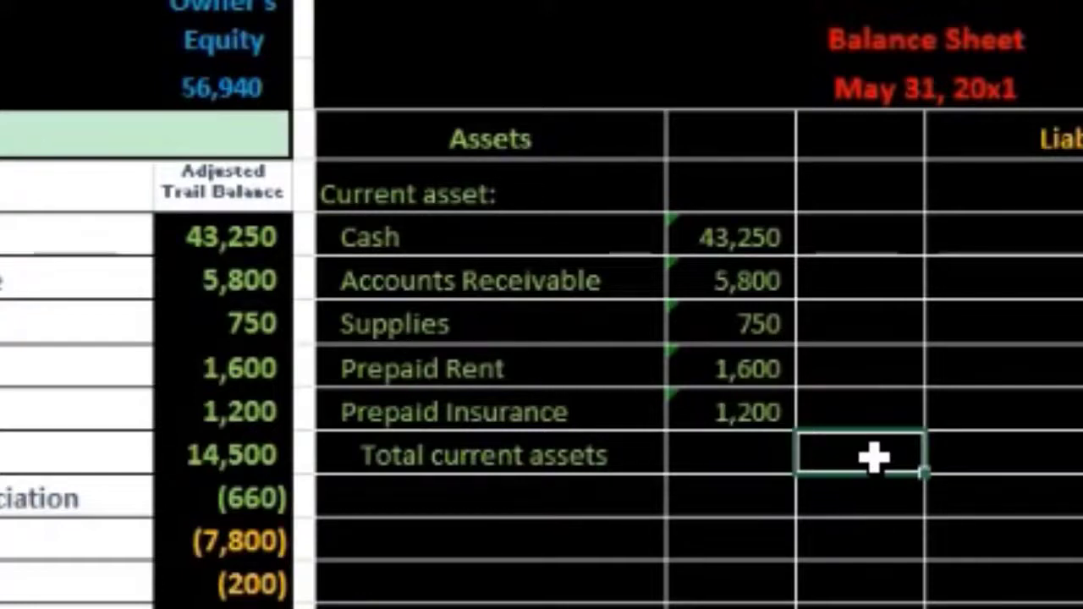
drag(756, 239, 776, 413)
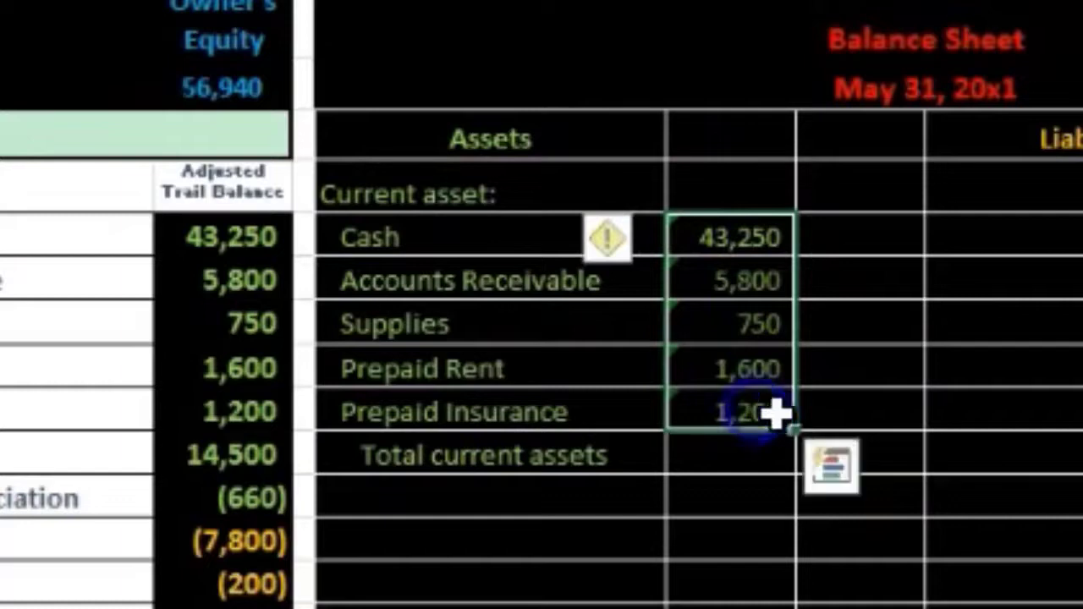
click(908, 454)
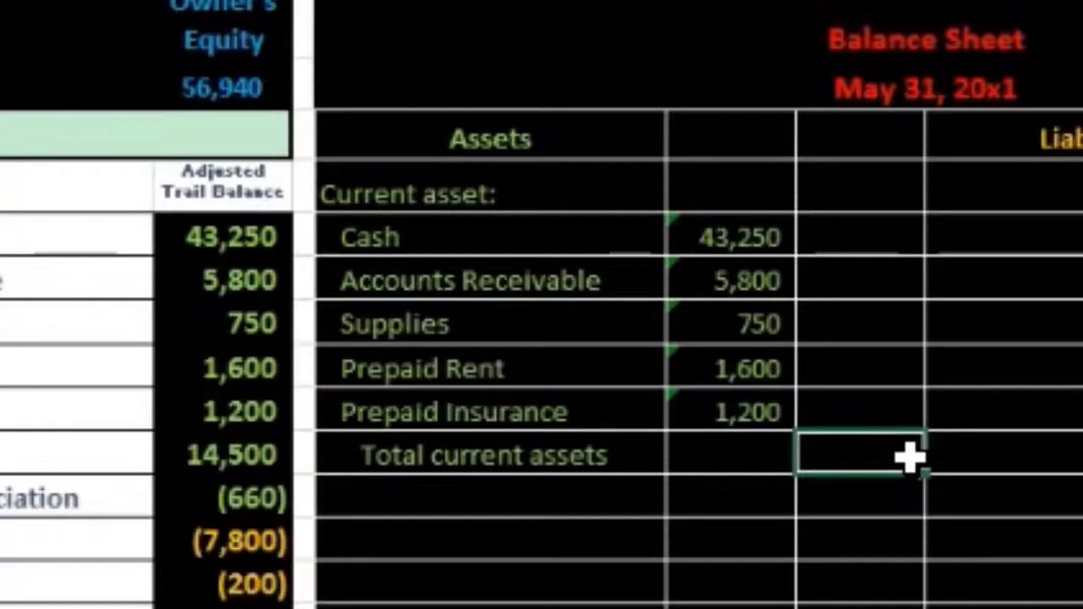
text(=)
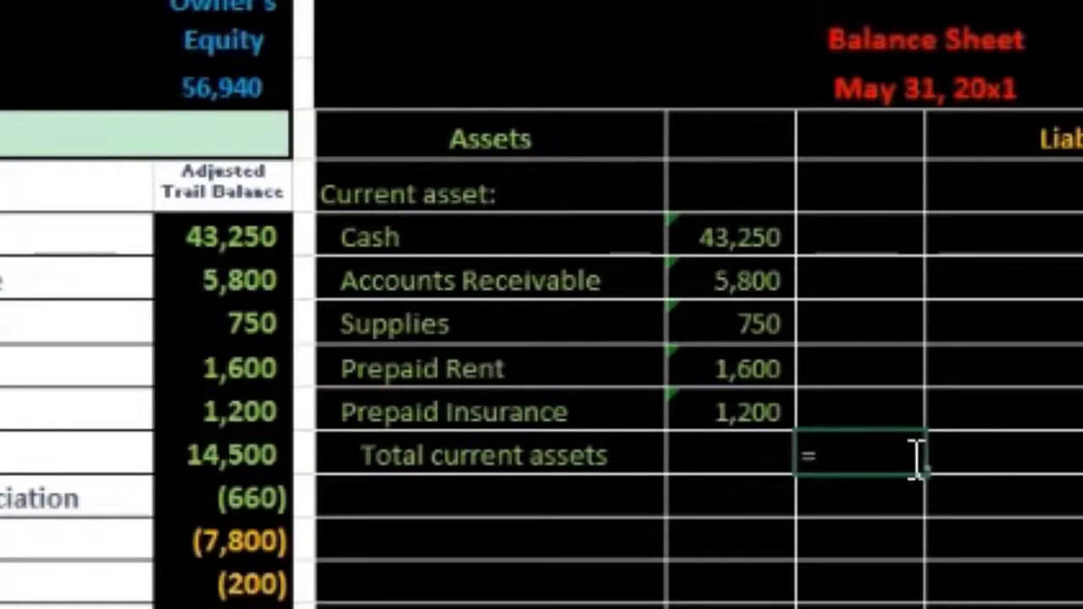
text(sum)
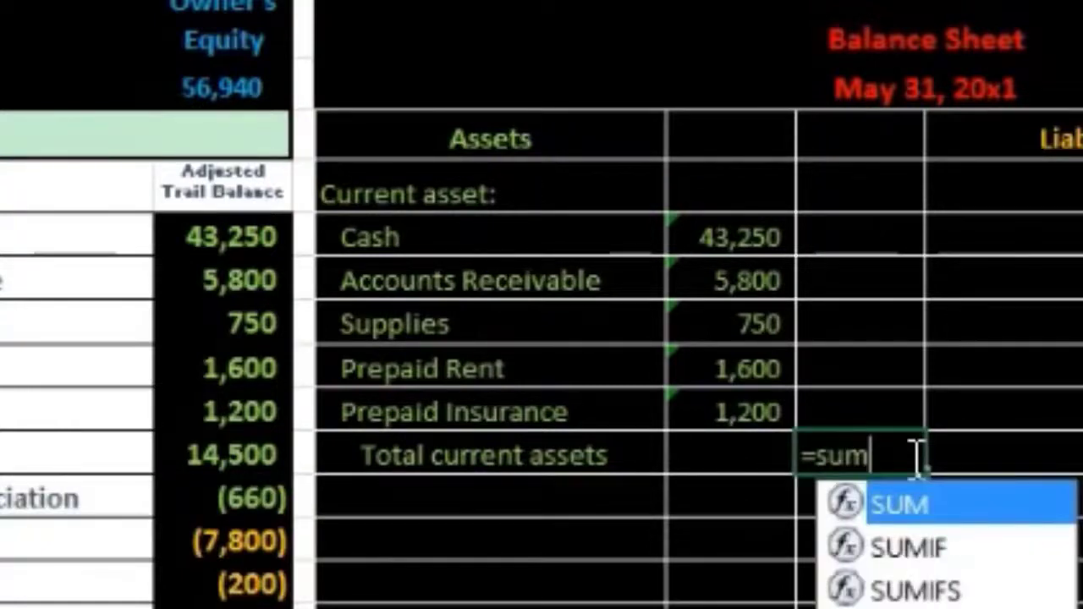
double_click(885, 507)
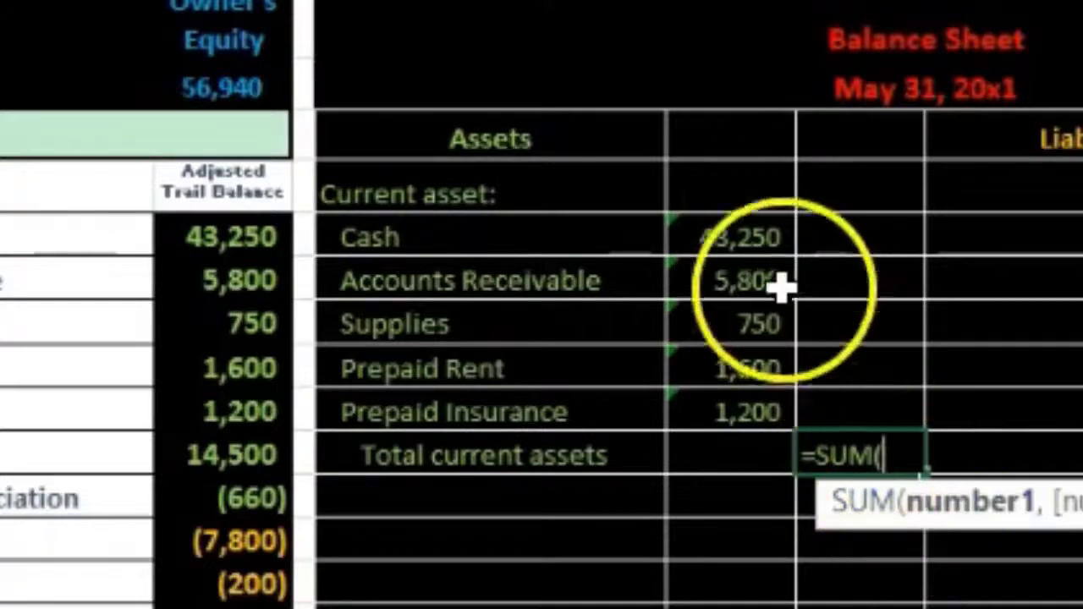
click(730, 240)
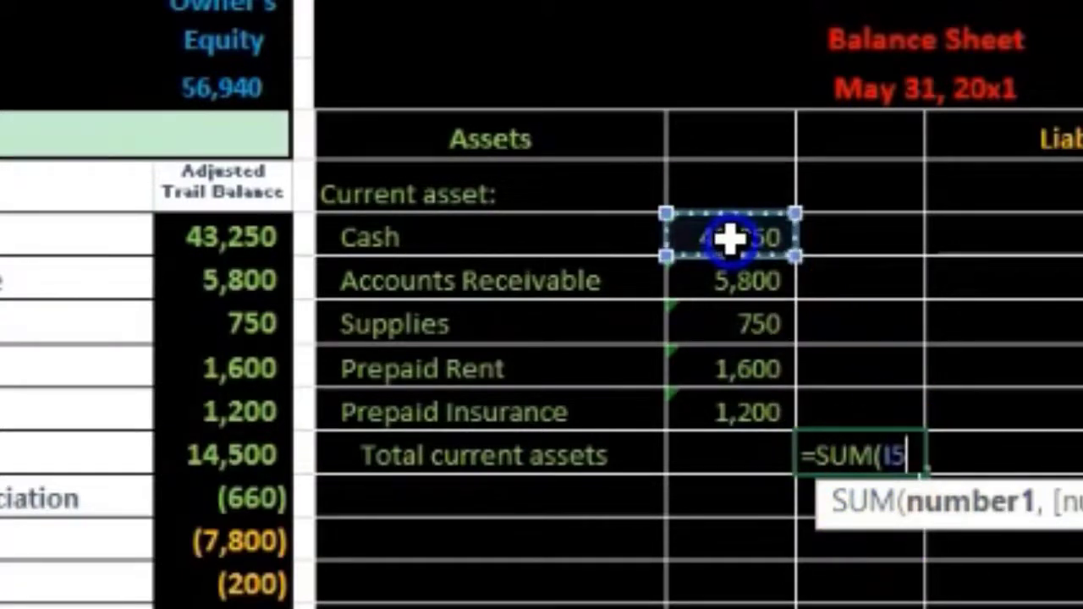
drag(729, 239, 766, 406)
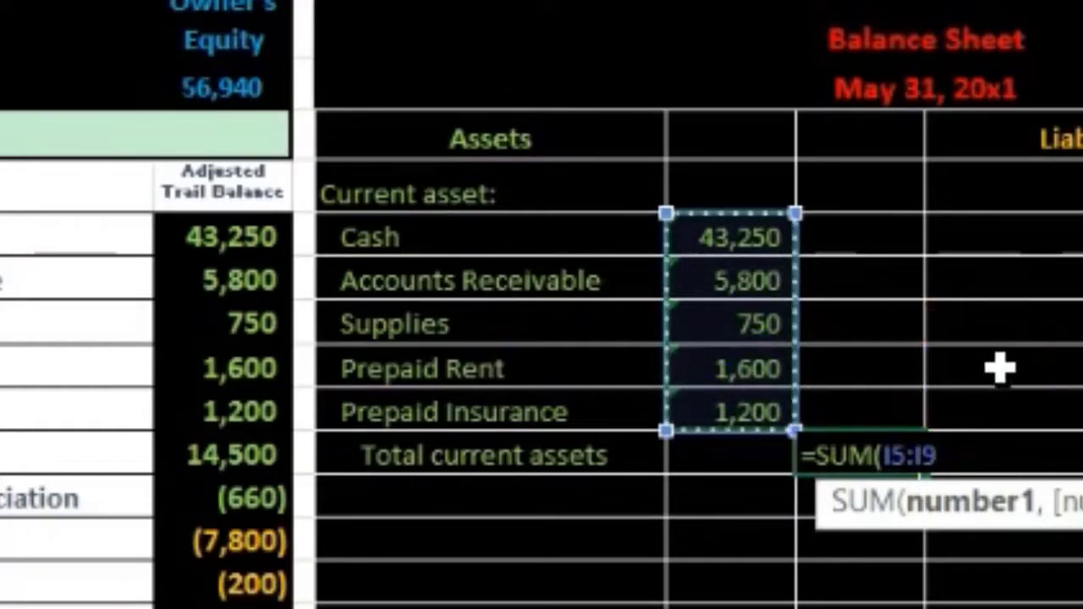
text())
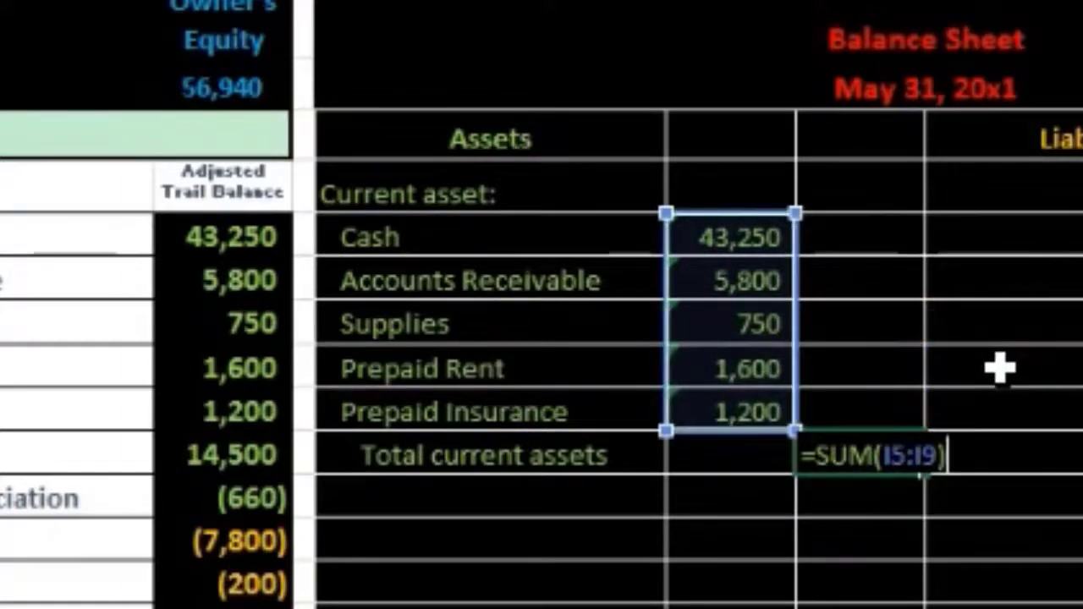
click(975, 479)
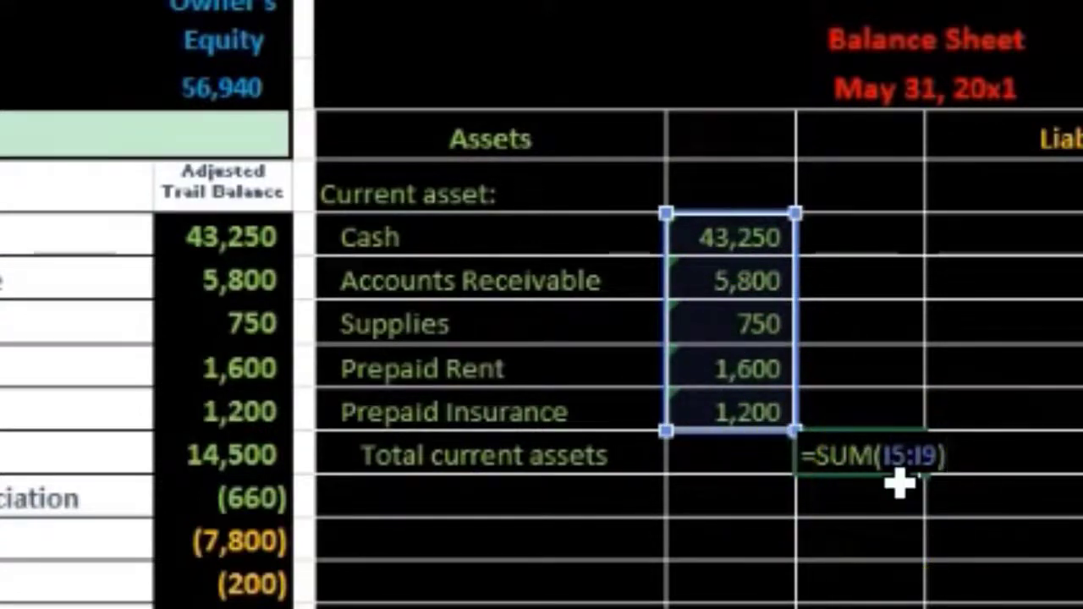
key(Return)
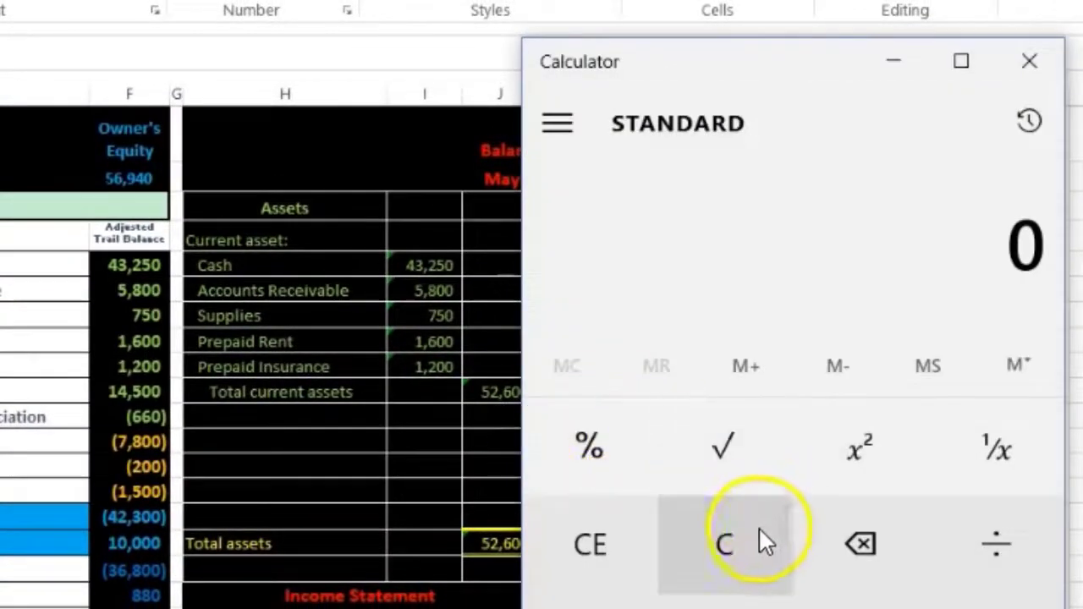
Step: Switch to Calculator, add 43250 + 5800 + 750 + 1600 + 1200, and return to the worksheet's current assets total in J10 to compare
text(43250+5800)
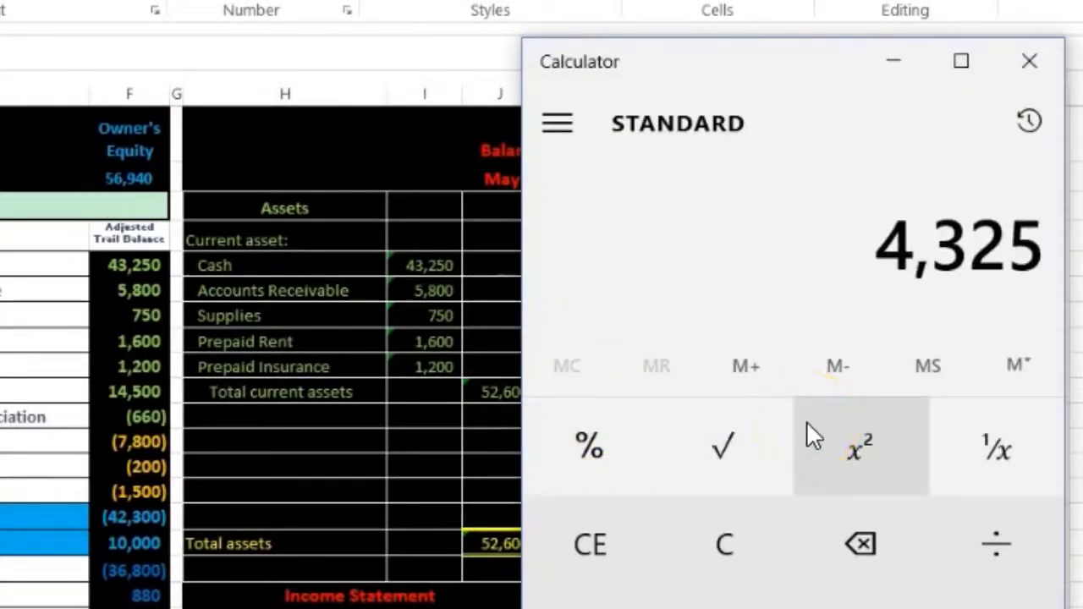
text(+750+1)
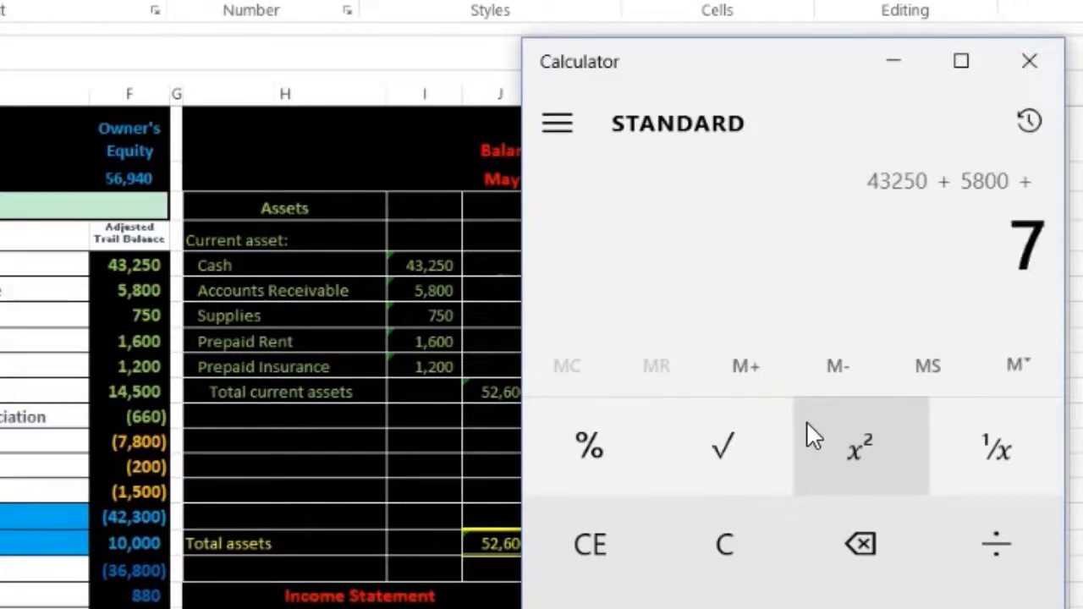
text(600+1200)
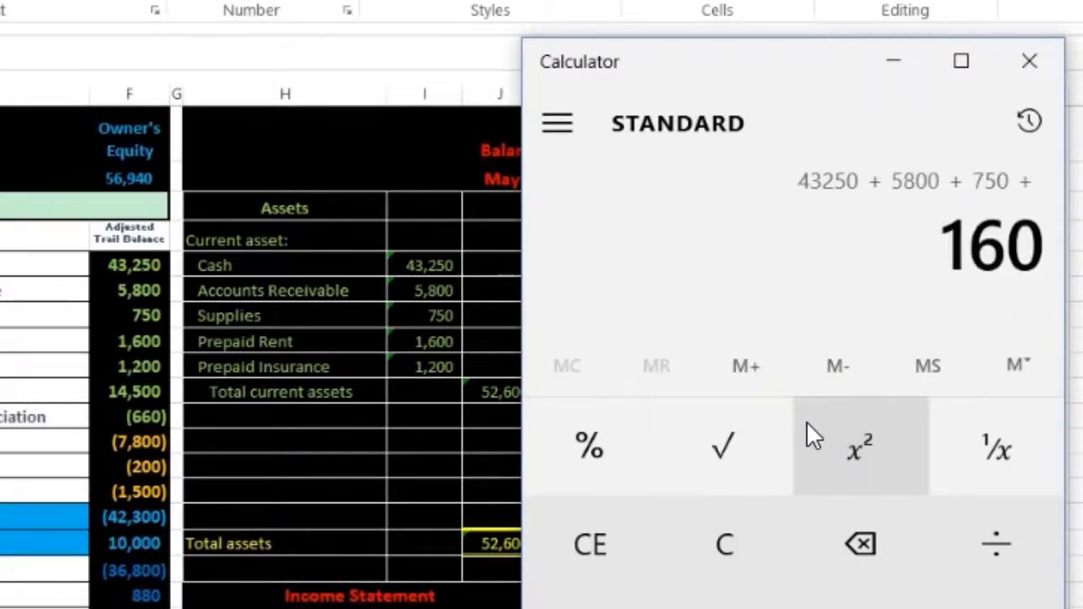
key(Return)
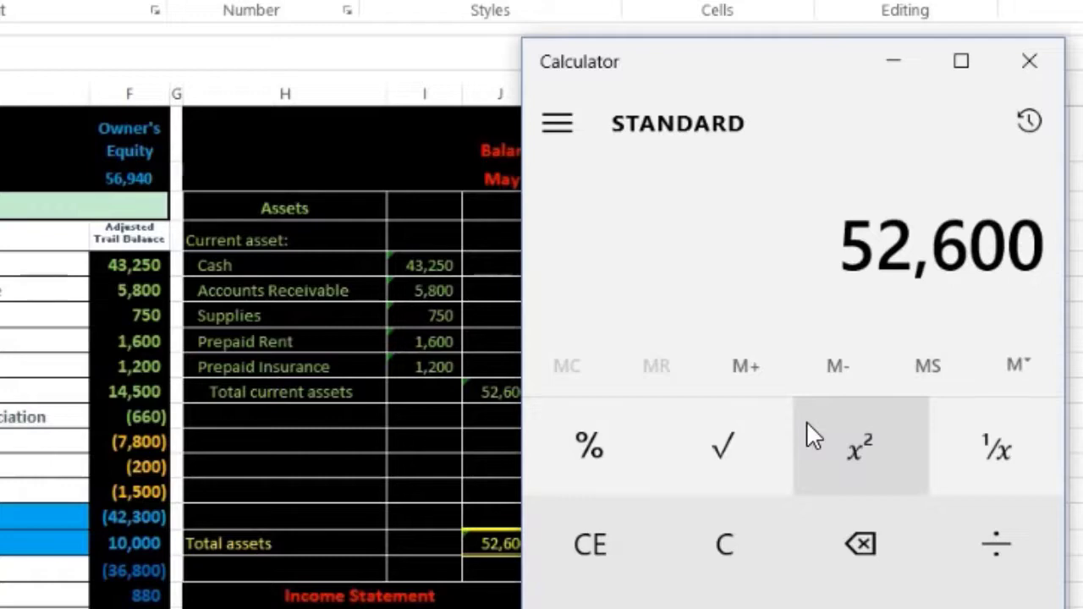
click(500, 417)
click(515, 382)
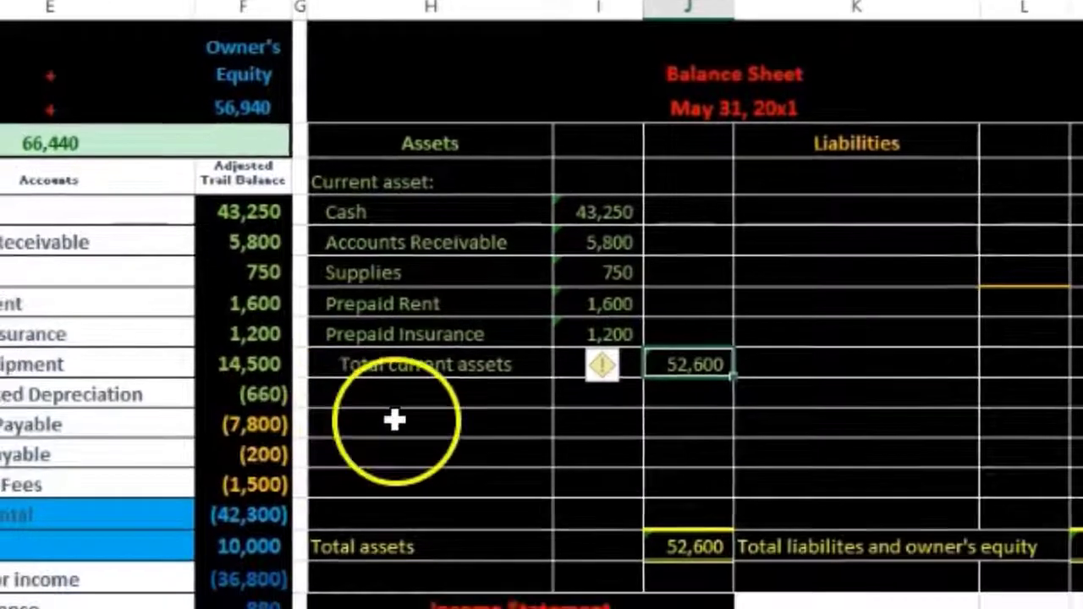
Step: Fill the trial balance account names from Cash through Office Equipment (E5:E10) with the standard light green color
click(227, 600)
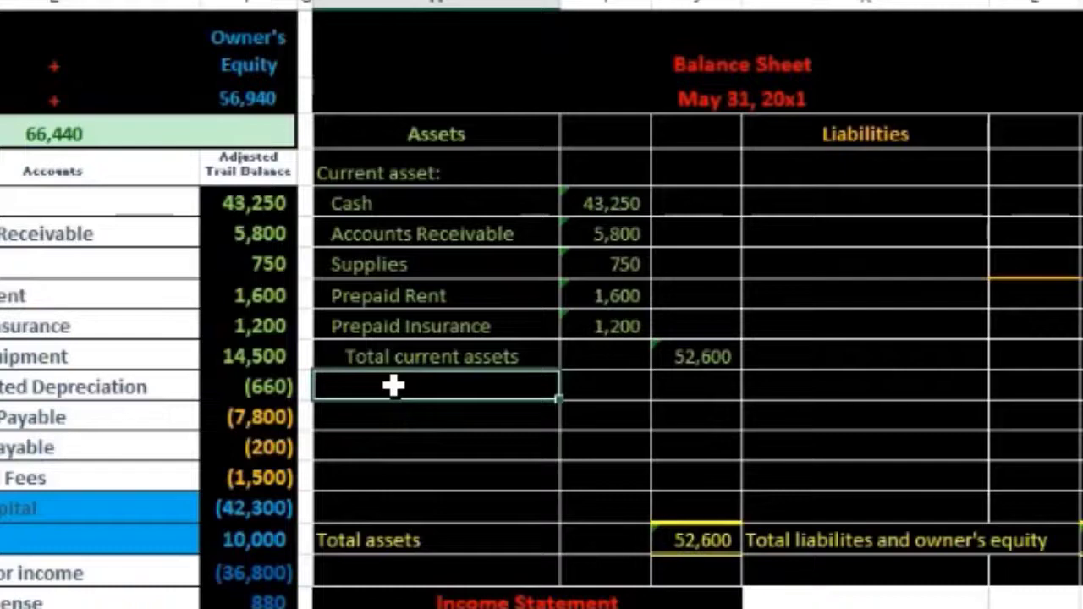
click(383, 384)
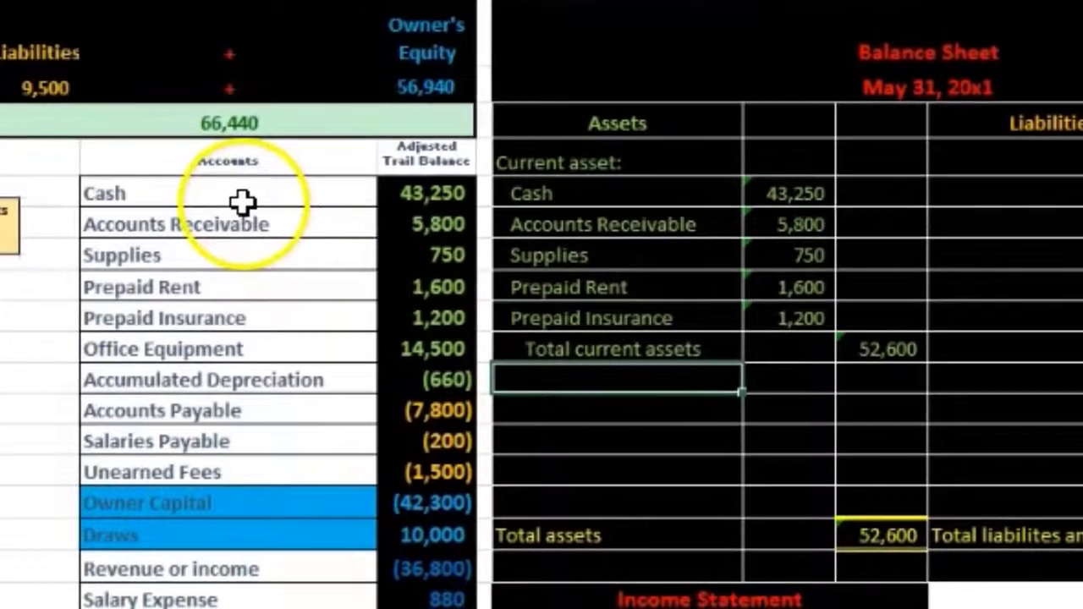
drag(59, 207, 53, 275)
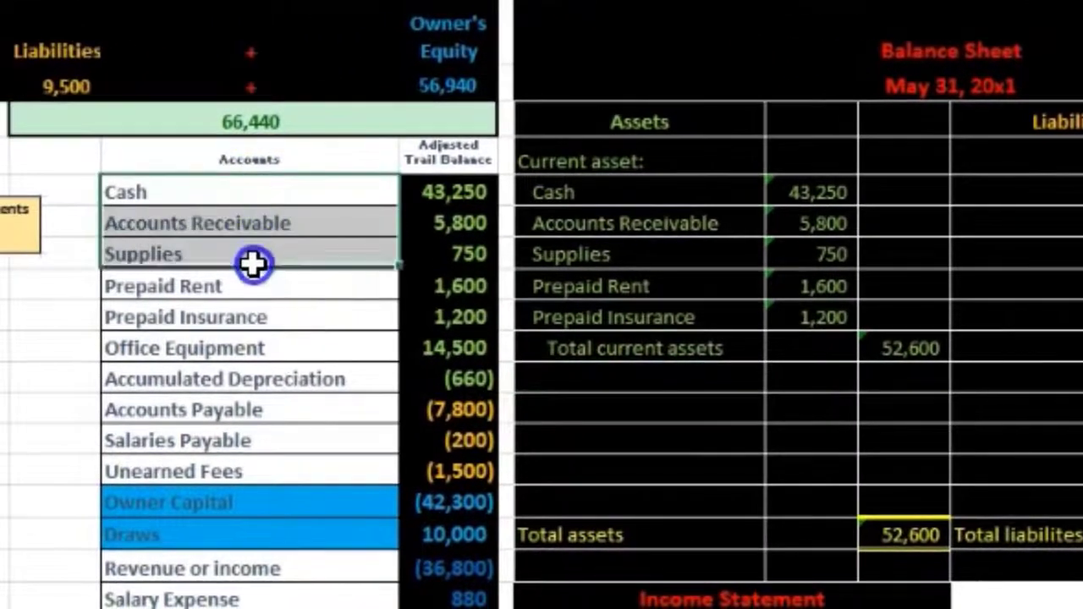
drag(254, 263, 252, 335)
right_click(252, 326)
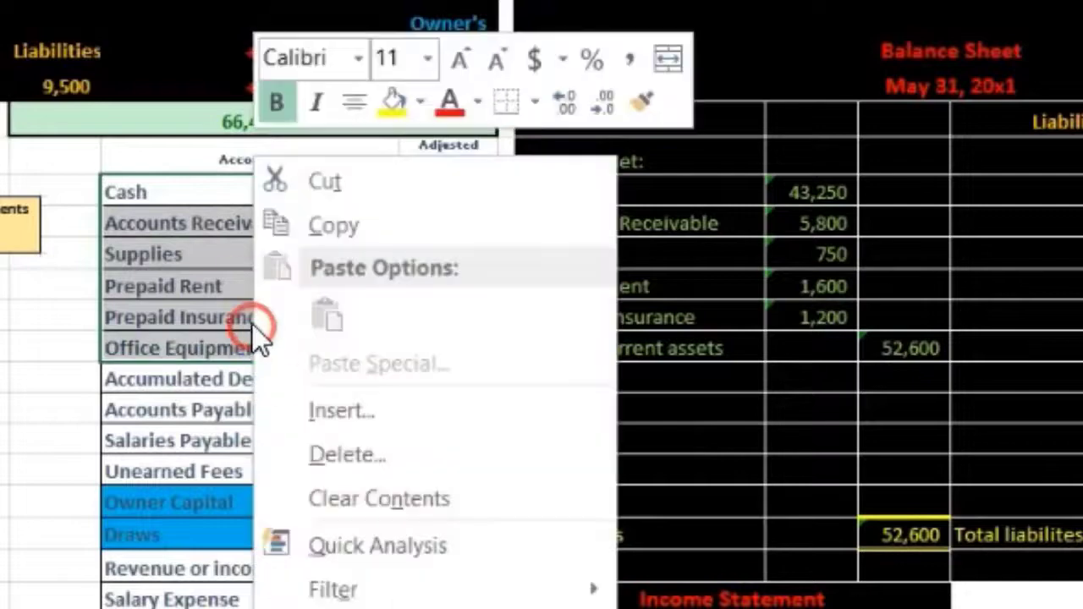
click(419, 102)
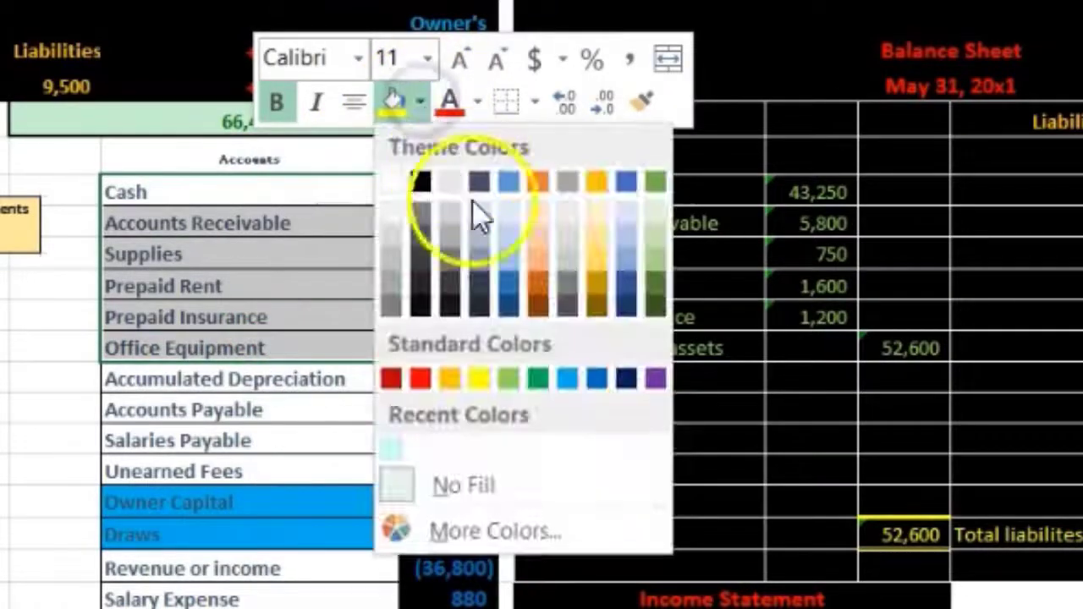
click(511, 378)
click(360, 389)
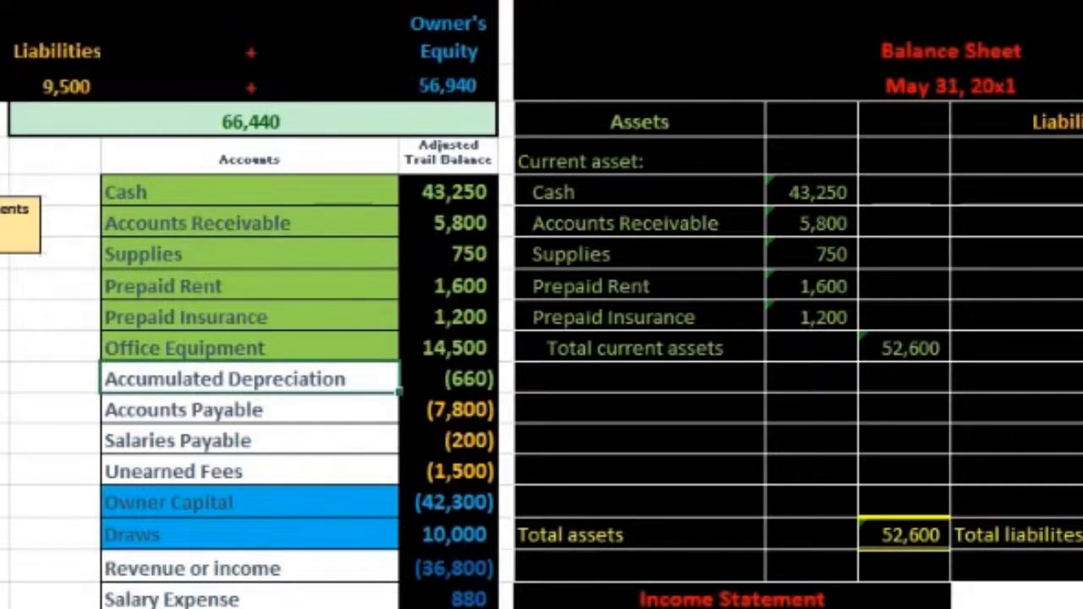
Step: Enter the heading "Property plant and equipment:" in H11, directly below Total current assets
click(569, 368)
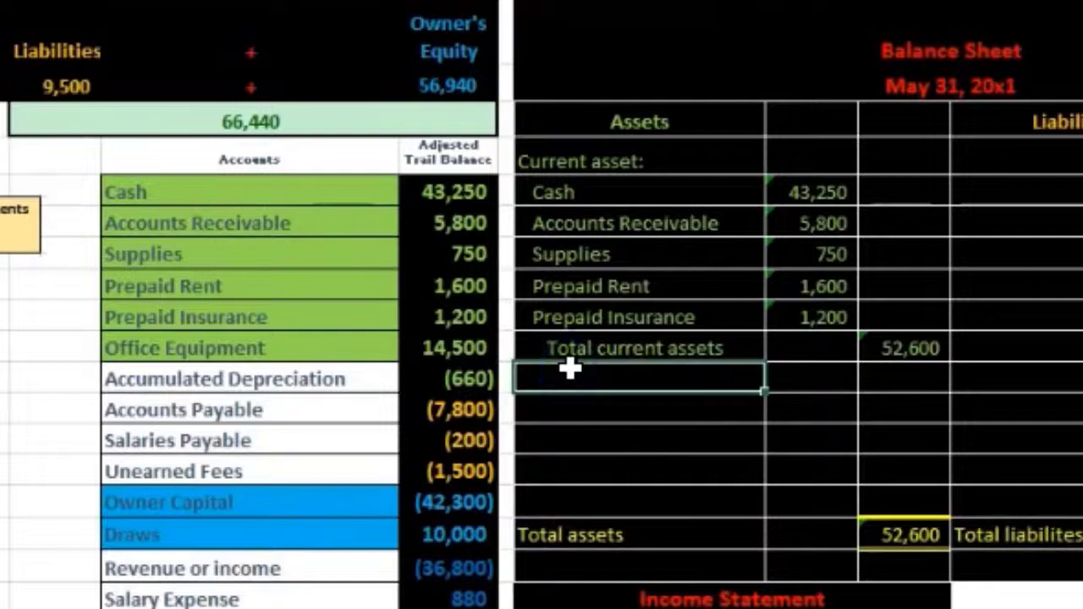
text(Property plant and equipment:)
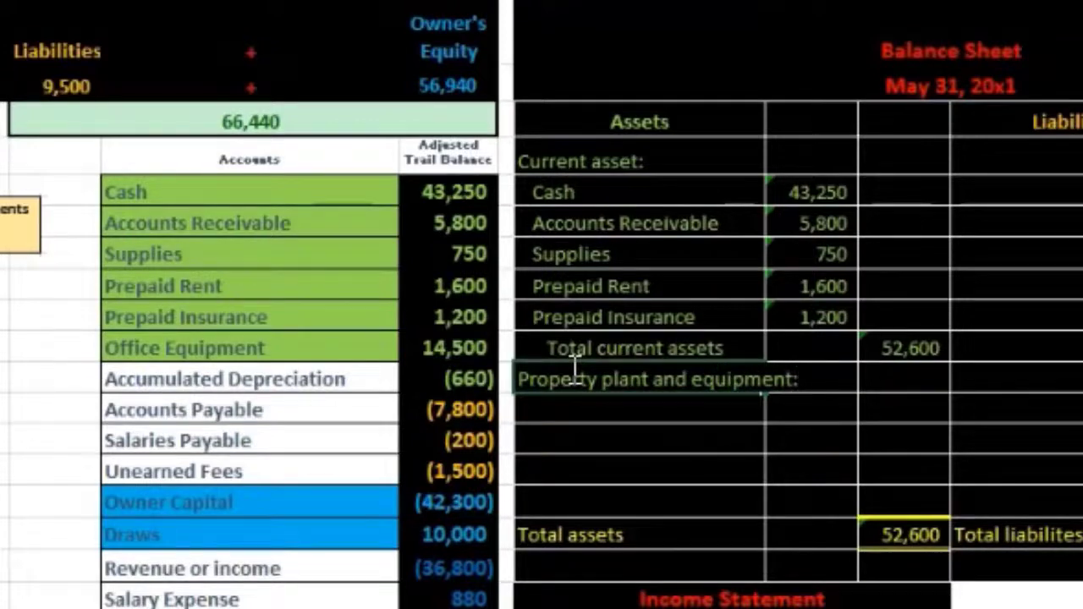
key(Return)
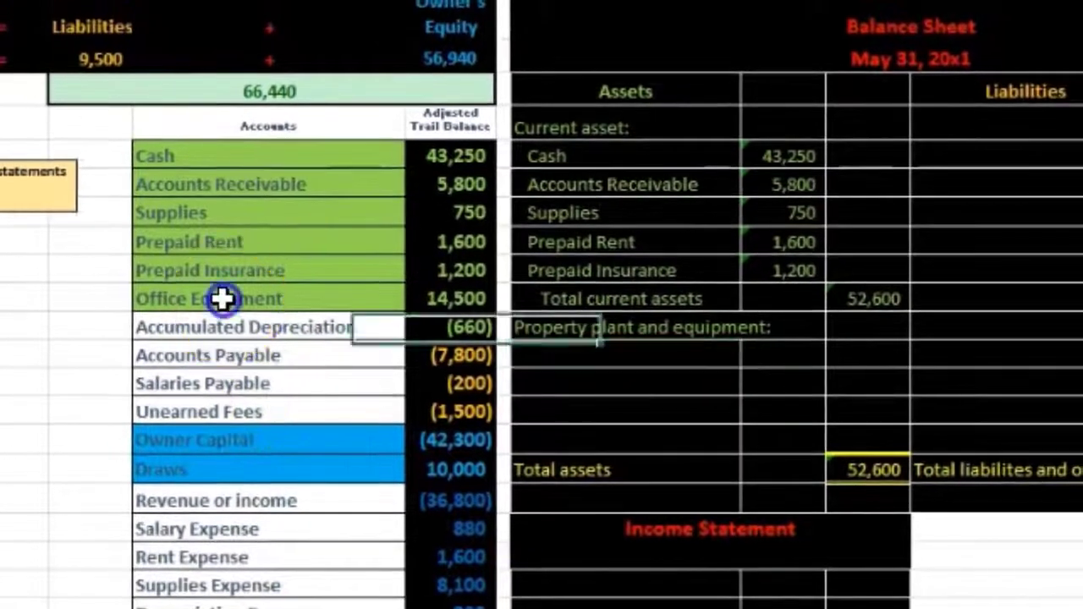
Step: Remove the fill from the Office Equipment account name in E10 and review its row together with Accumulated Depreciation
right_click(231, 286)
click(378, 77)
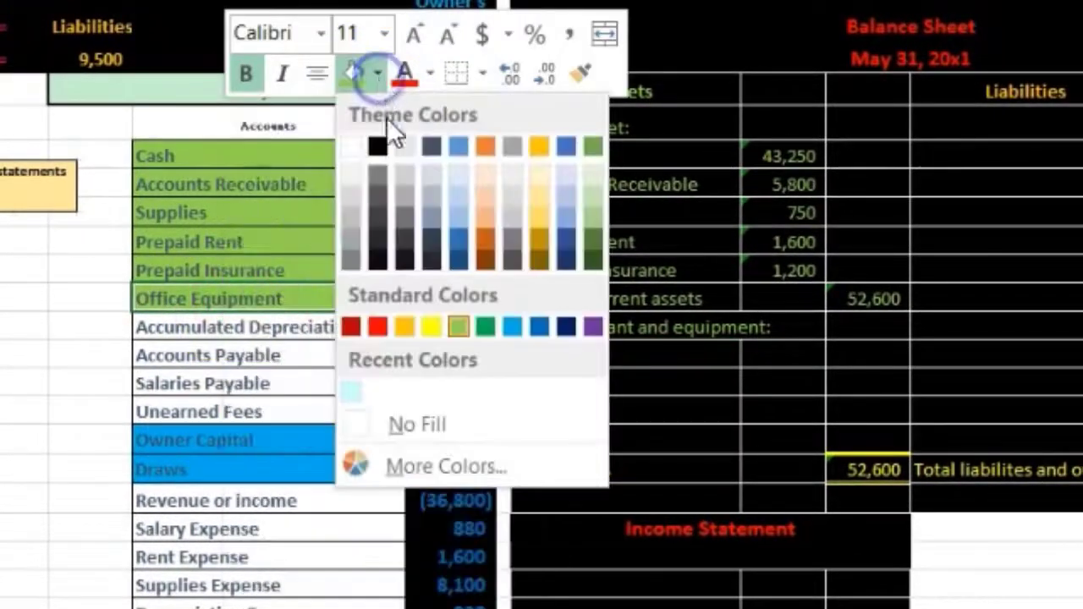
click(415, 420)
drag(303, 328, 302, 359)
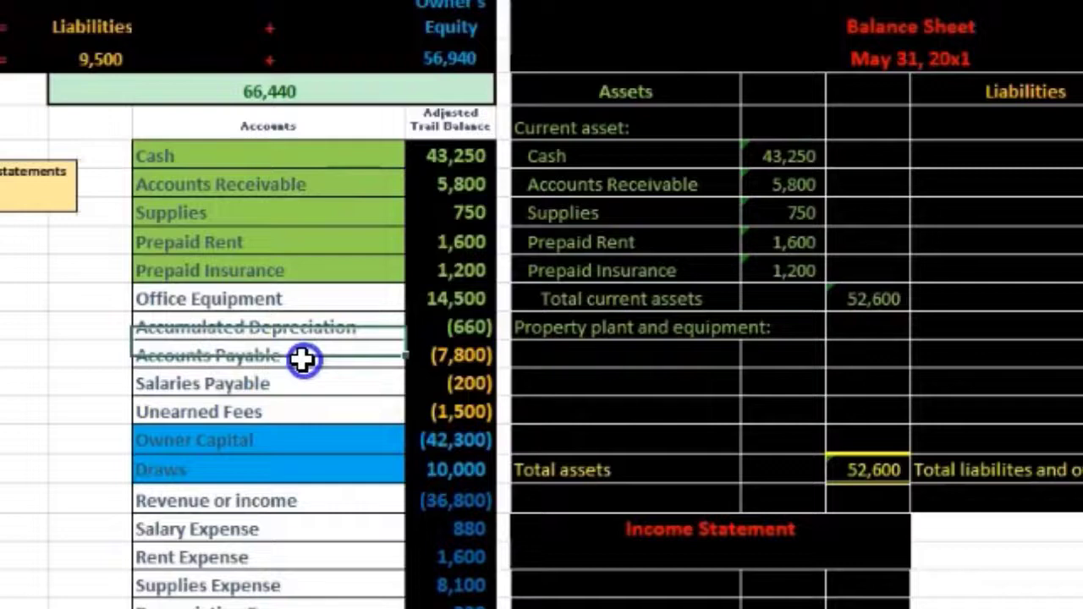
click(259, 303)
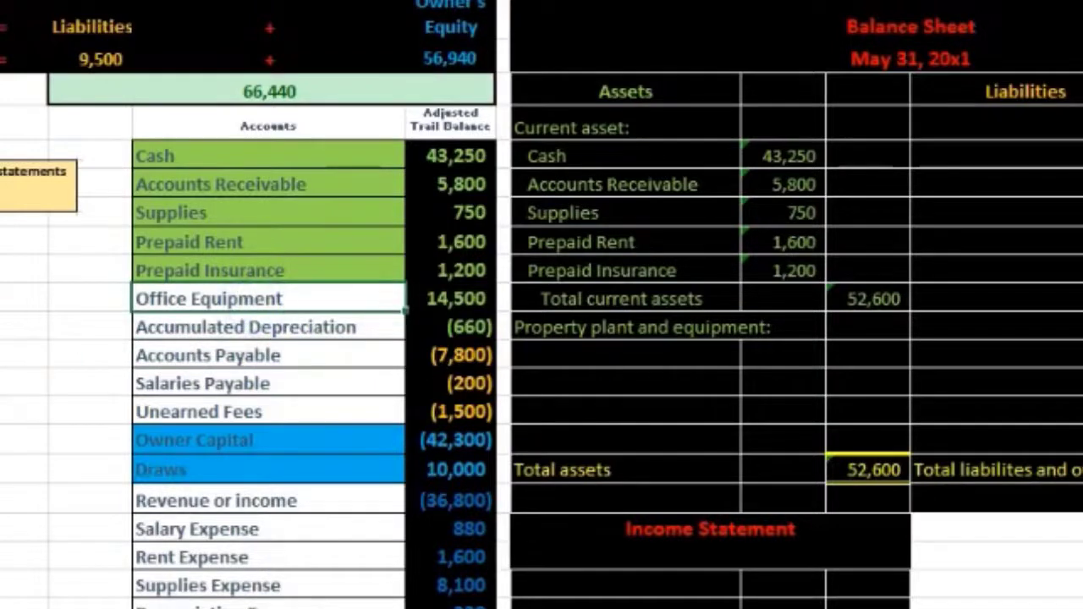
click(245, 326)
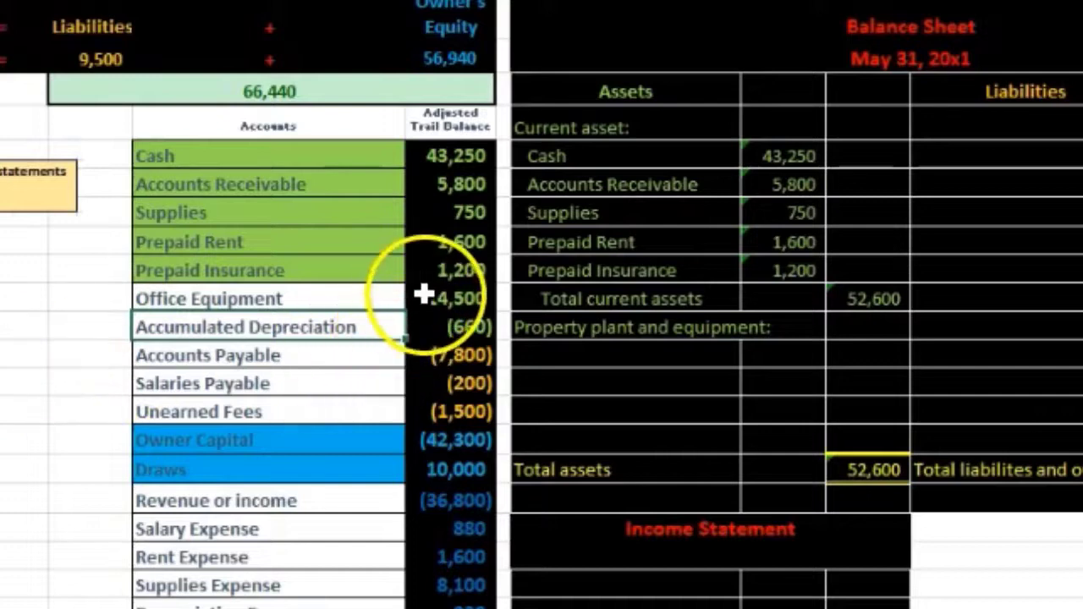
drag(423, 294, 425, 314)
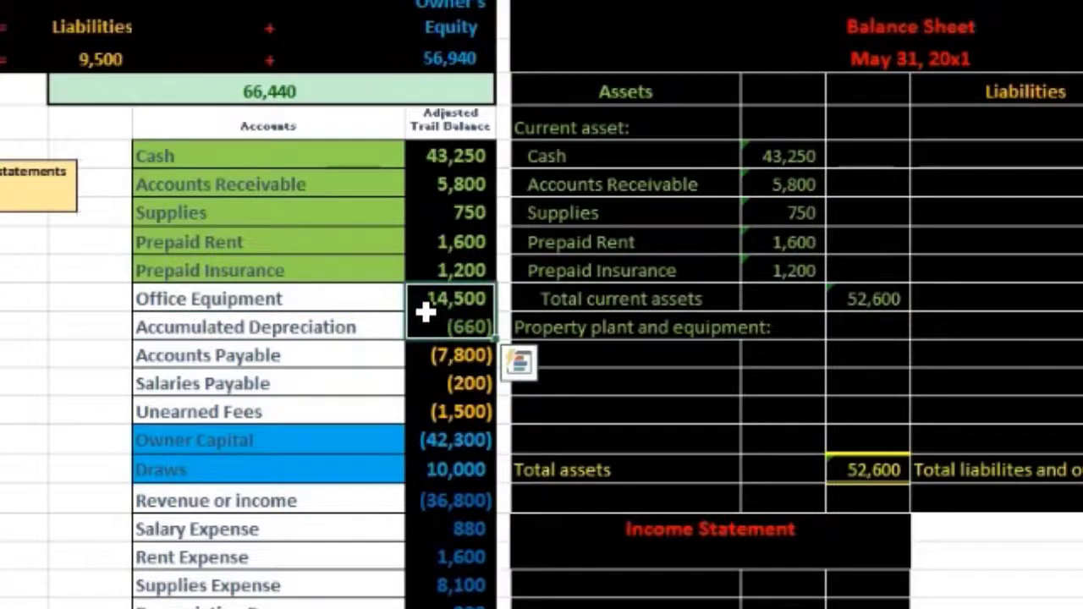
Step: Copy the Office Equipment and Accumulated Depreciation names from E10:E11 into H12:H13, without their source formatting
right_click(343, 297)
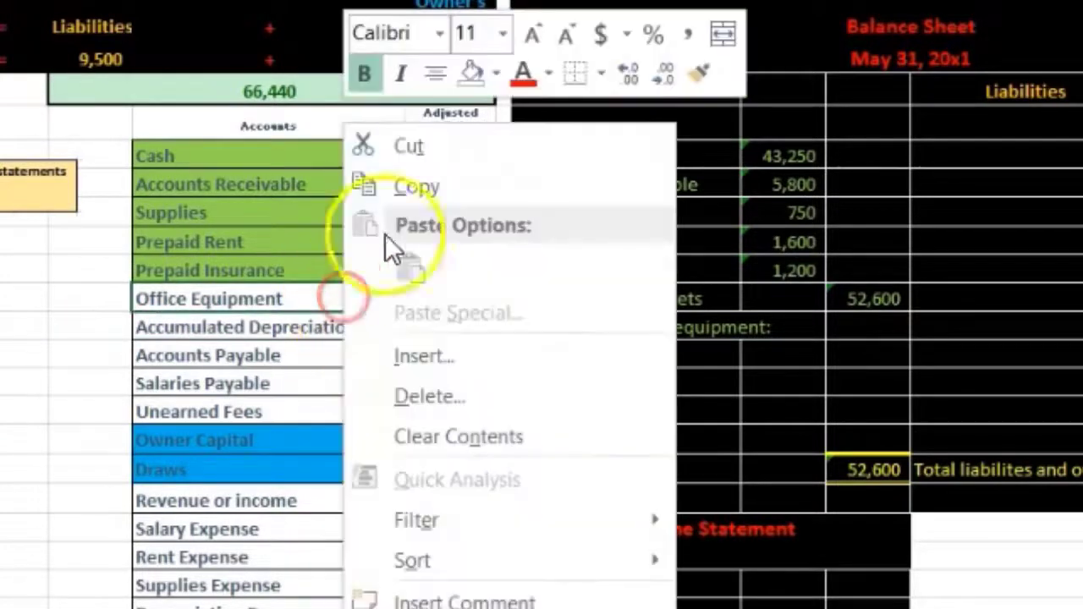
click(259, 290)
drag(259, 291, 260, 319)
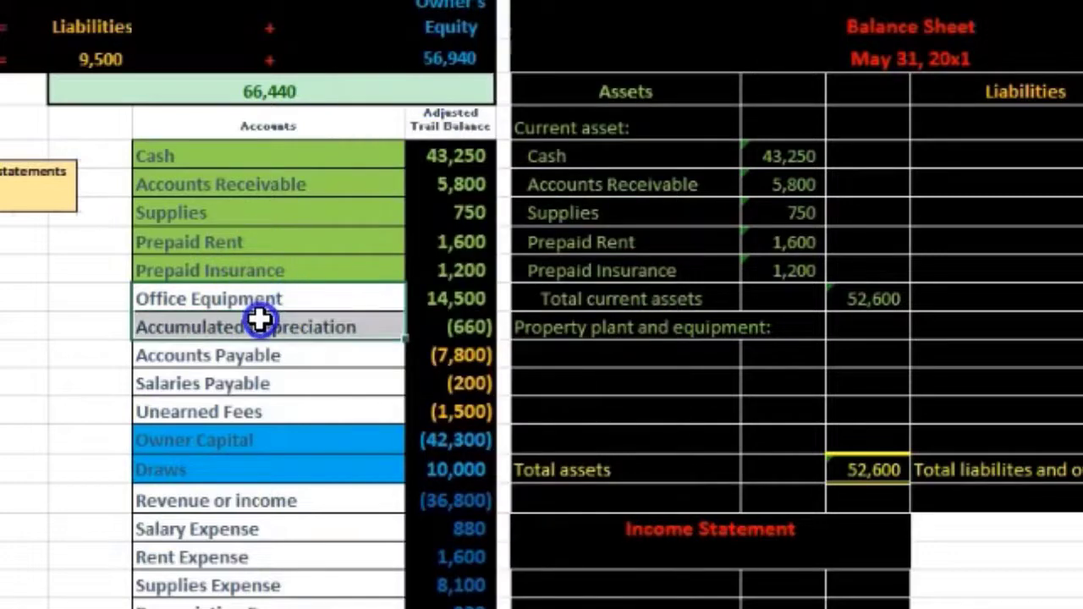
right_click(270, 291)
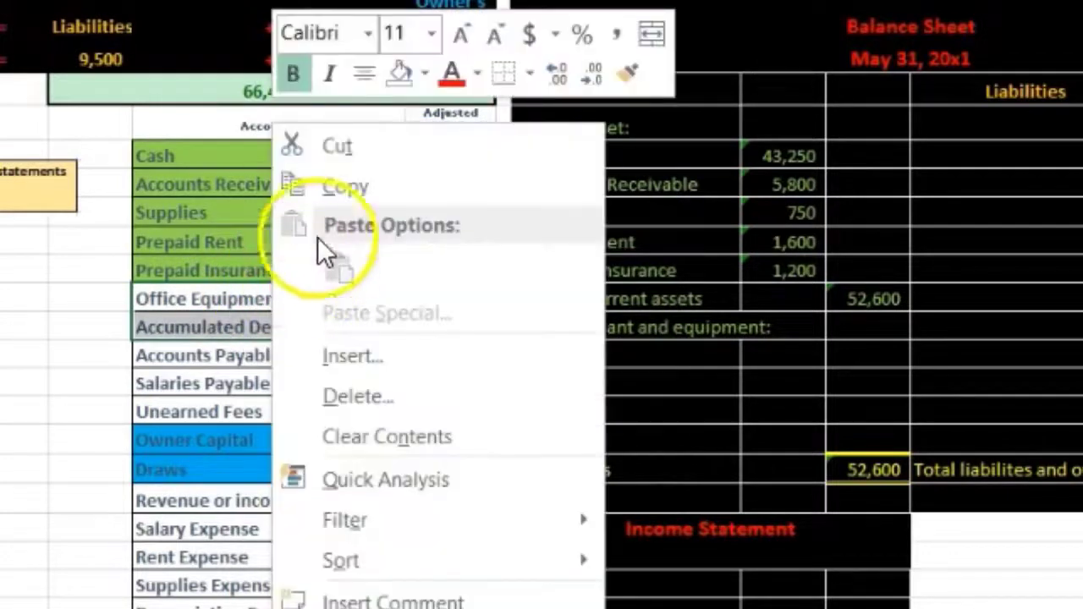
click(334, 181)
click(591, 347)
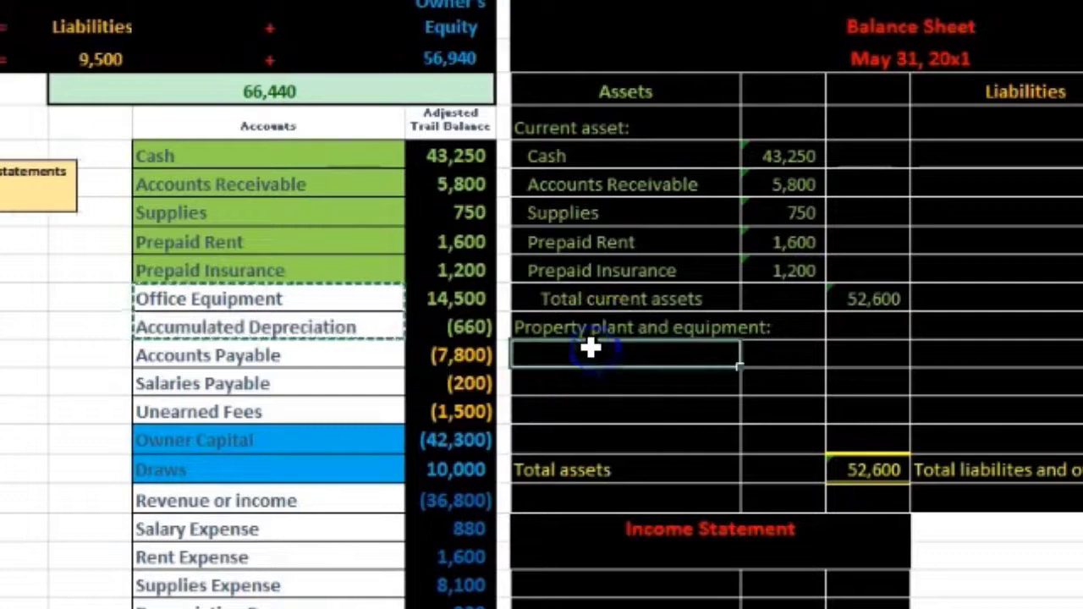
right_click(590, 347)
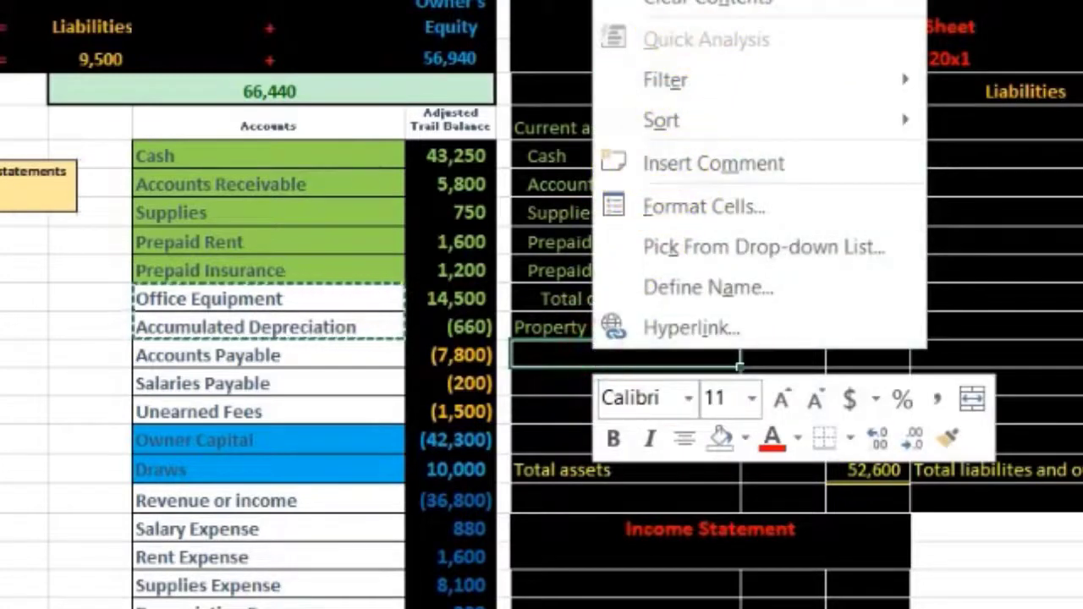
key(ctrl+v)
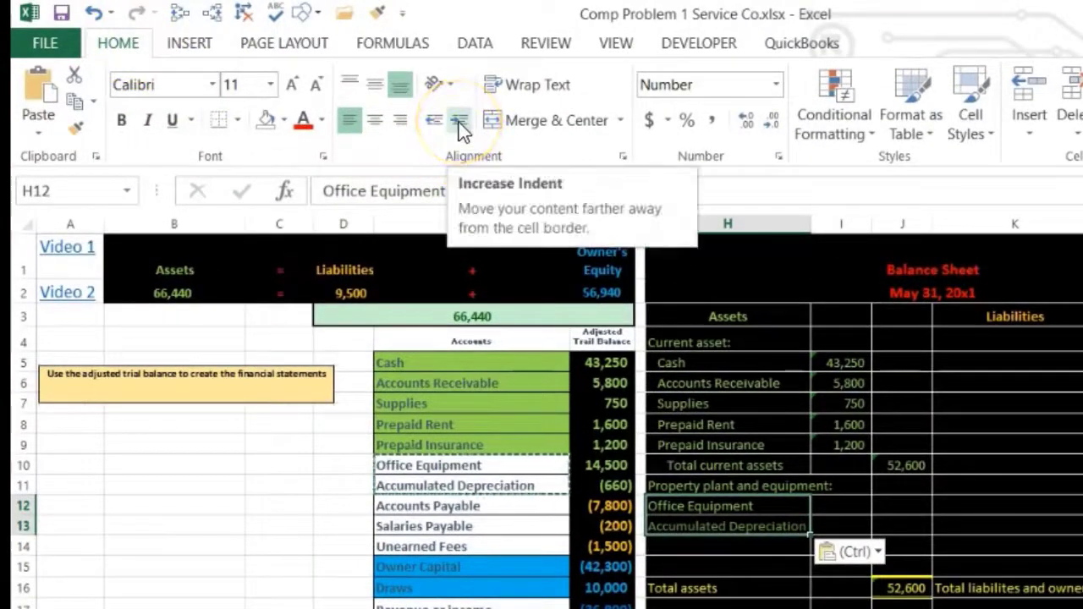
Step: Indent the Office Equipment and Accumulated Depreciation labels in H12:H13 by one level
click(462, 131)
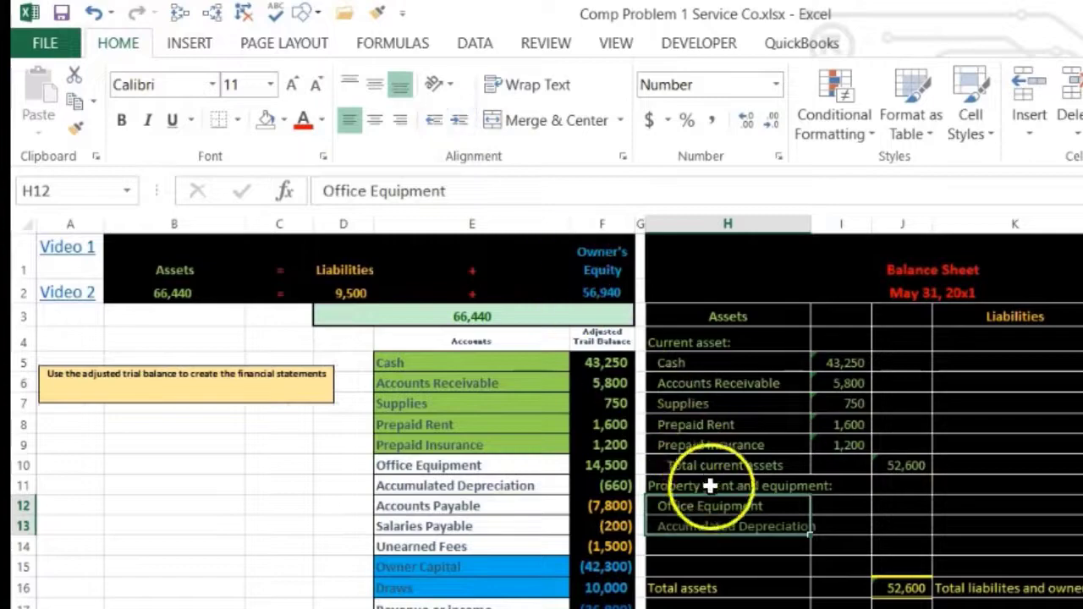
click(710, 483)
click(703, 282)
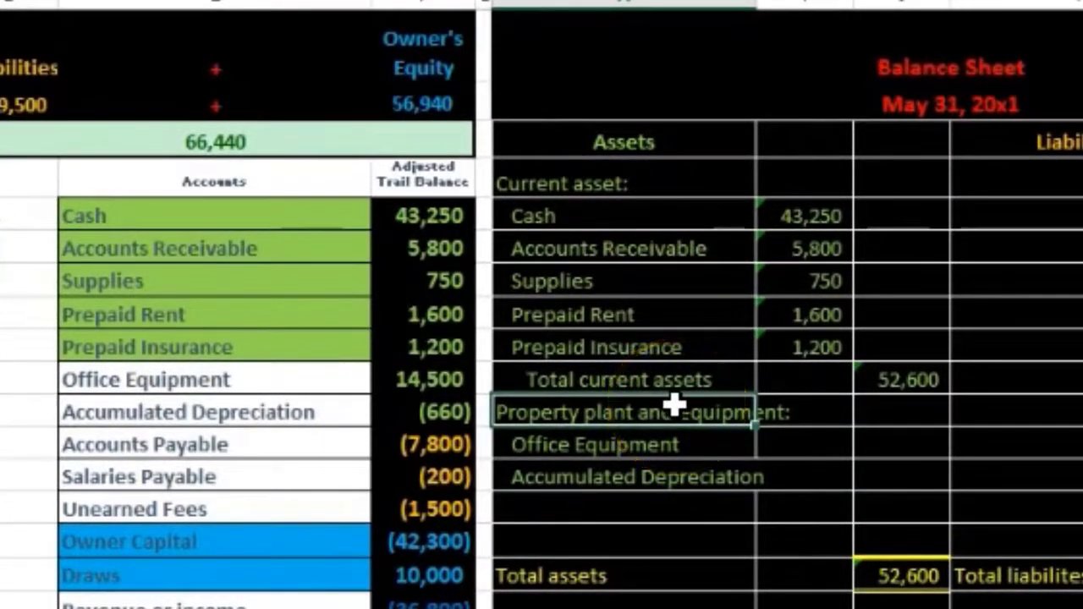
Step: Compare the Office Equipment and Accumulated Depreciation balances in the trial balance with their lines under Property plant and equipment
key(Down)
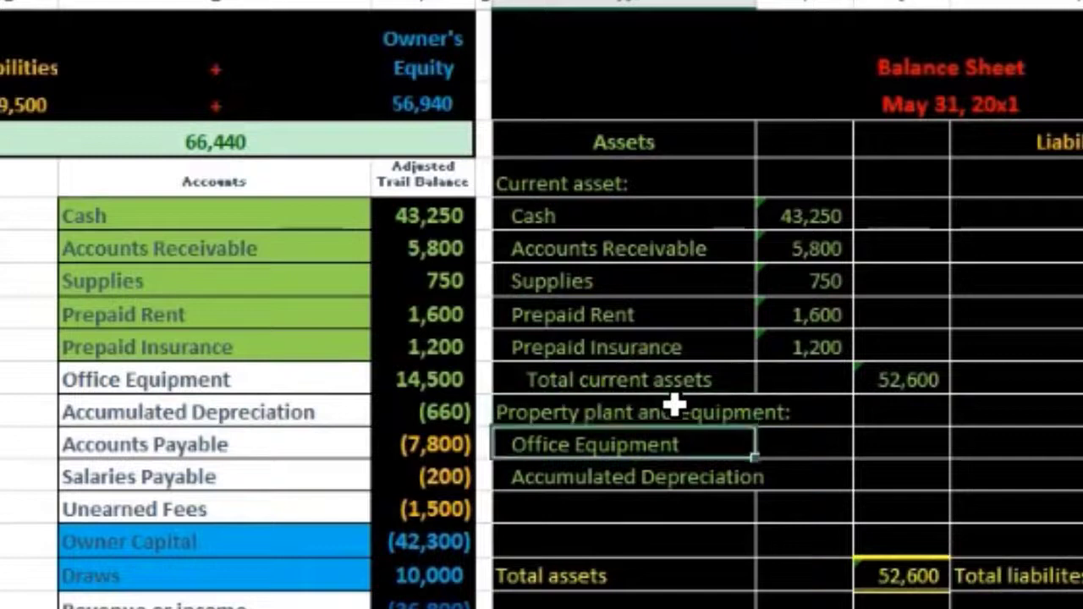
key(Down)
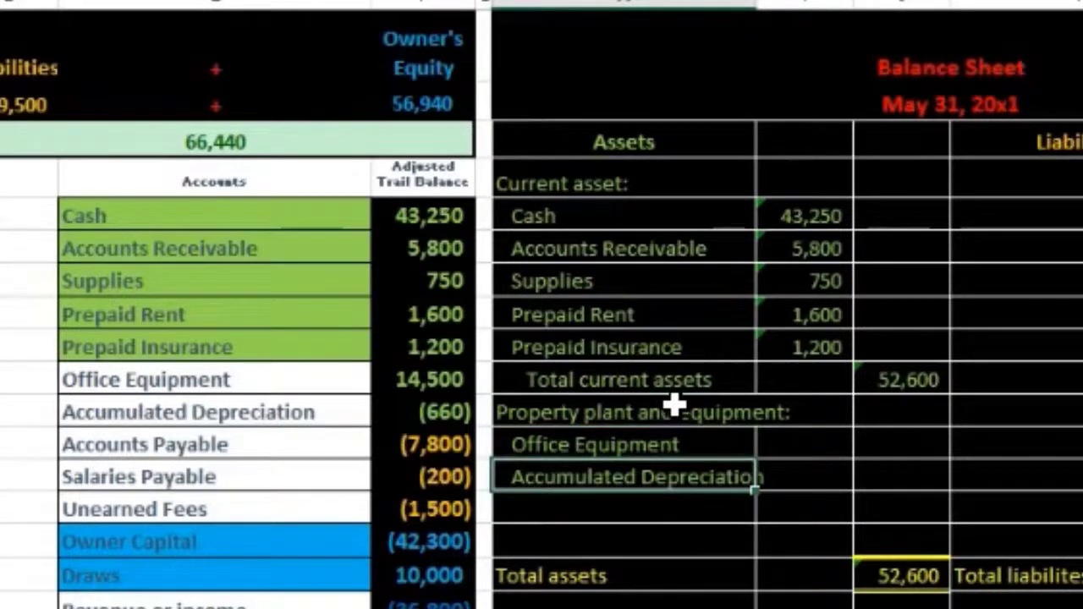
click(423, 411)
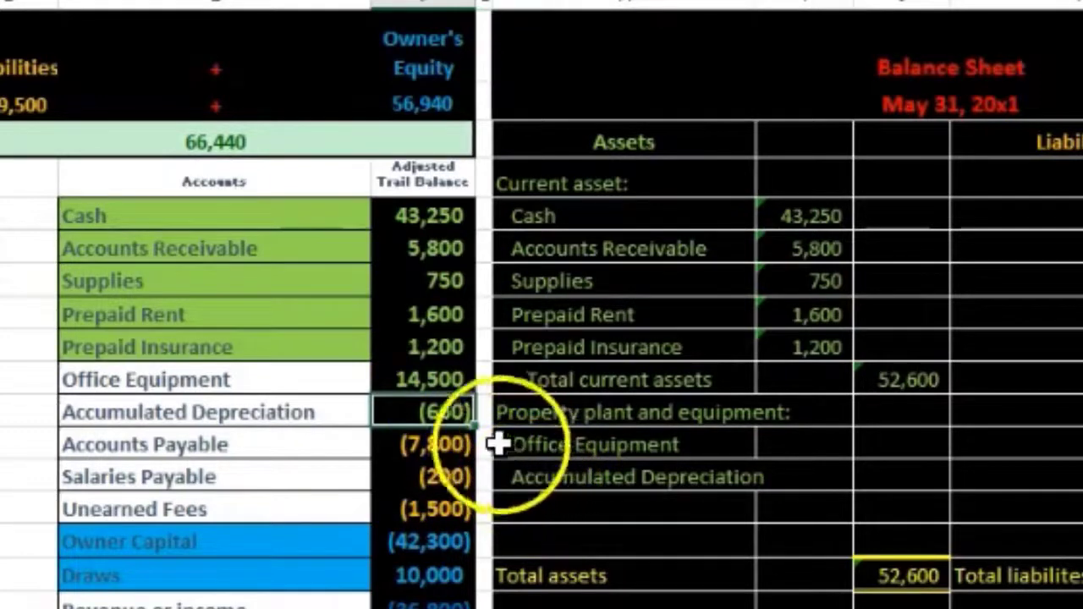
drag(431, 380, 430, 403)
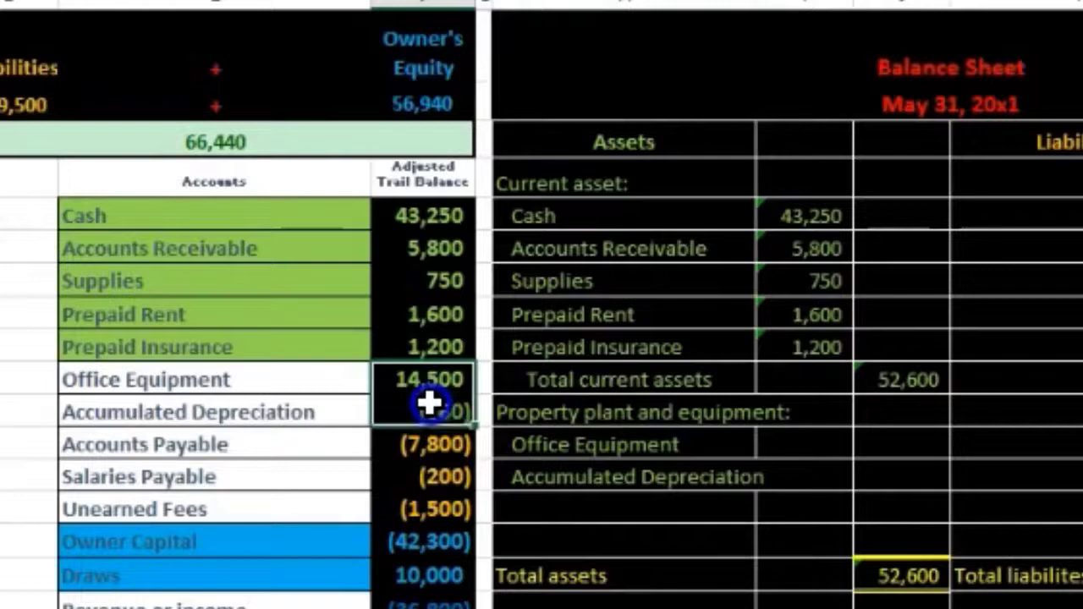
click(375, 381)
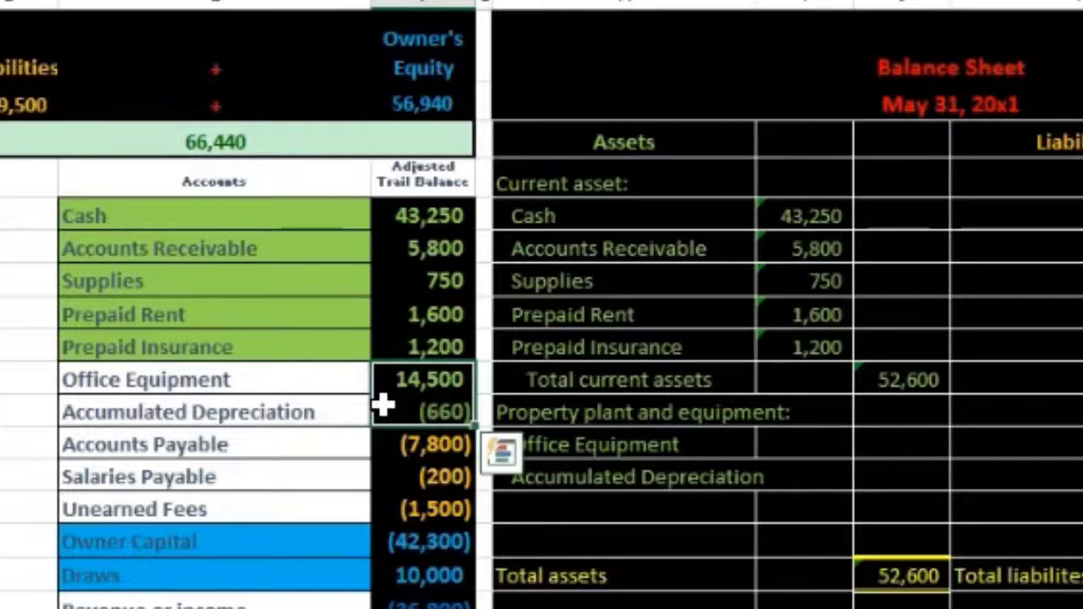
click(654, 448)
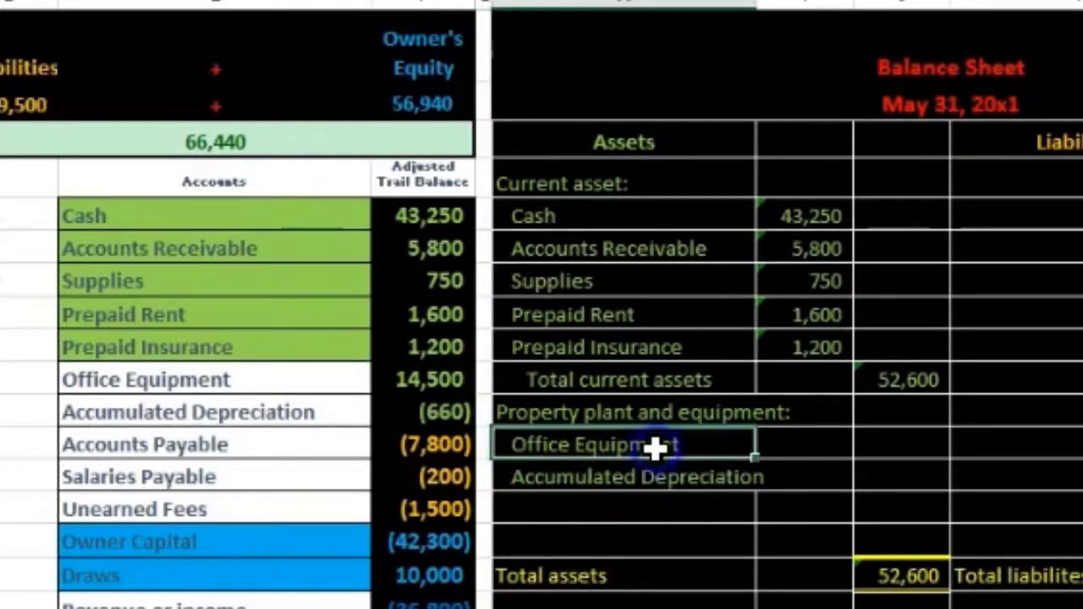
click(595, 474)
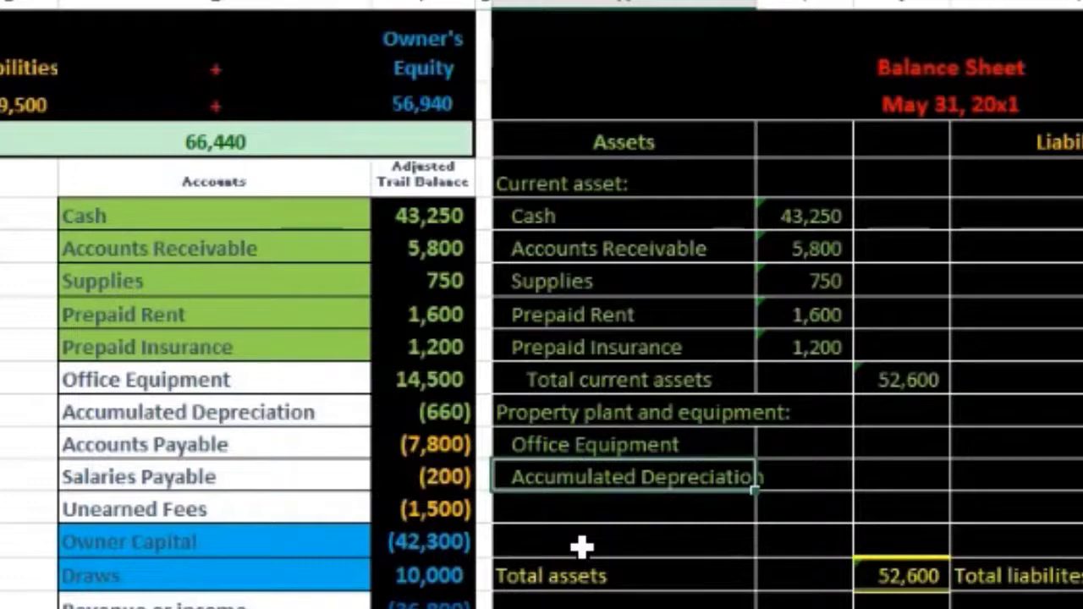
Step: Change the Accumulated Depreciation label in H13 to "less Acc. Depreciation"
double_click(511, 479)
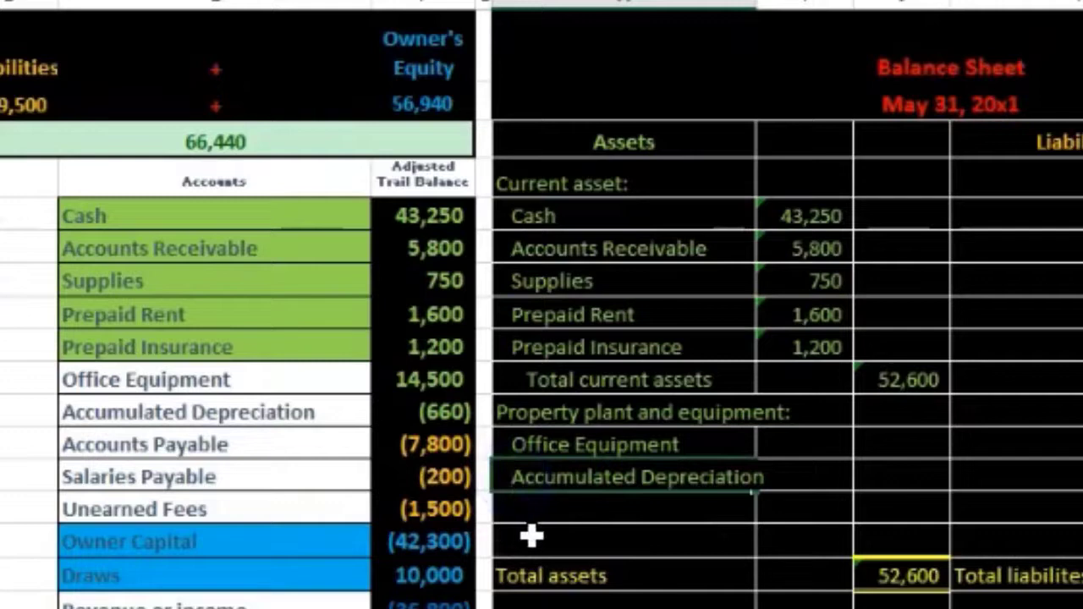
text(less)
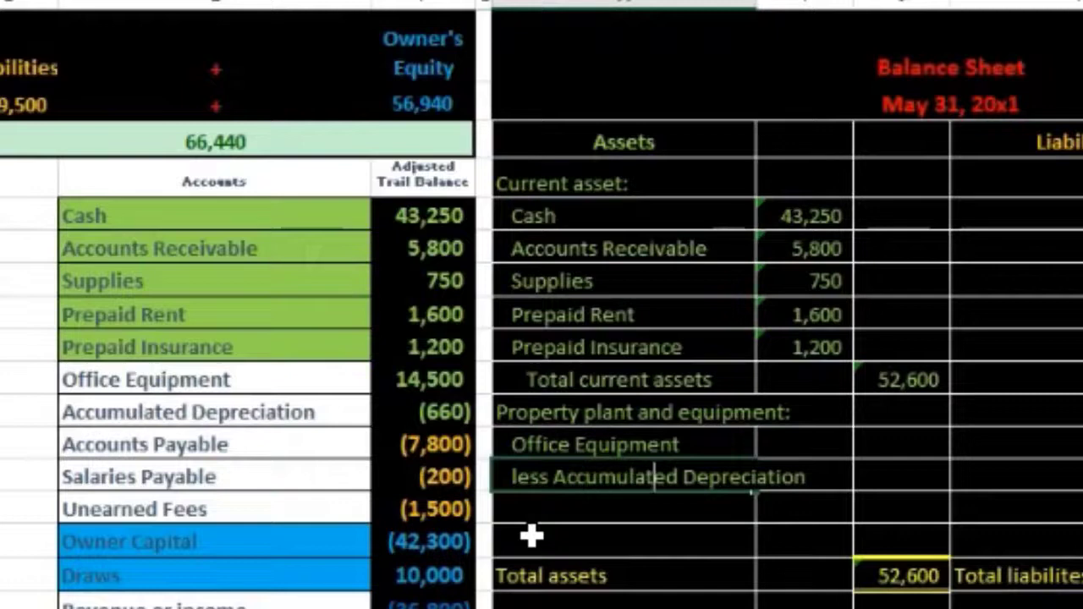
key(BackSpace)
key(BackSpace)
key(BackSpace)
key(BackSpace)
key(BackSpace)
key(BackSpace)
key(BackSpace)
key(BackSpace)
key(BackSpace)
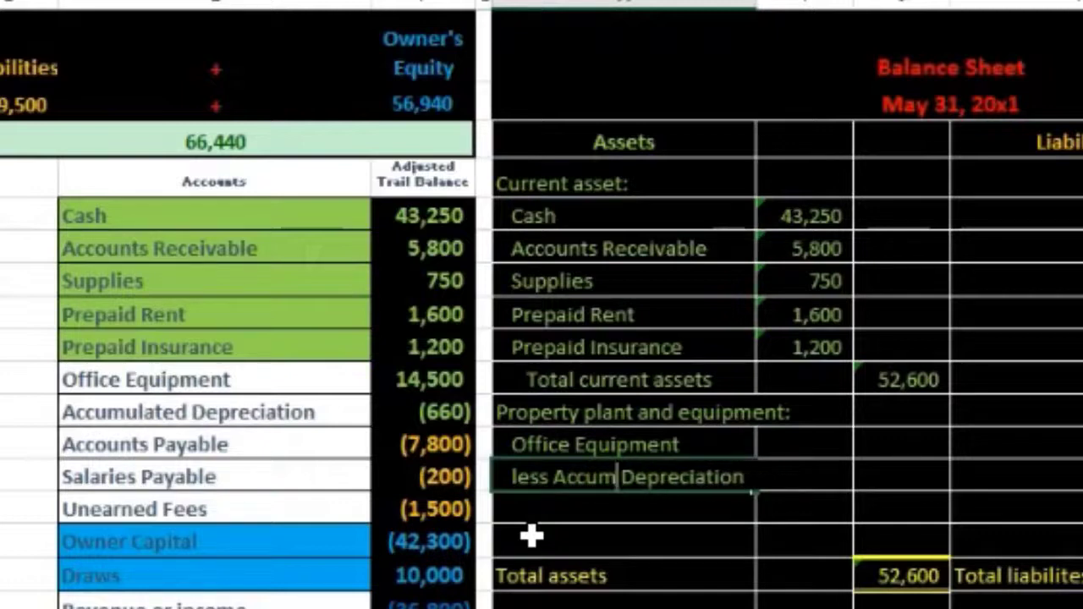
text(.)
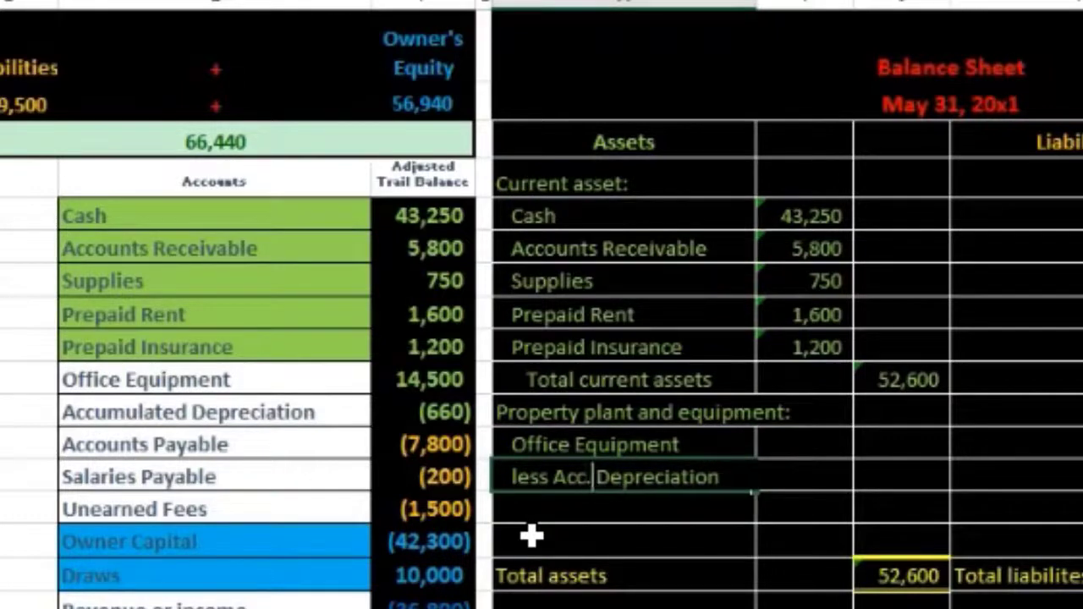
key(Return)
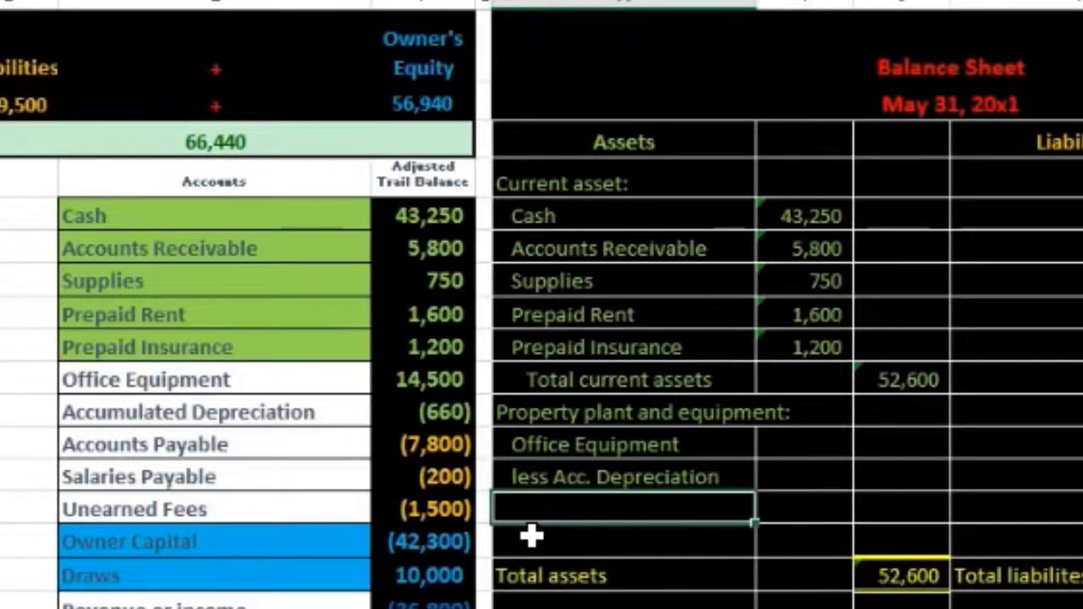
Step: Link the Office Equipment amount in I12 to its adjusted trial balance figure in F10
key(Right)
key(Up)
key(Up)
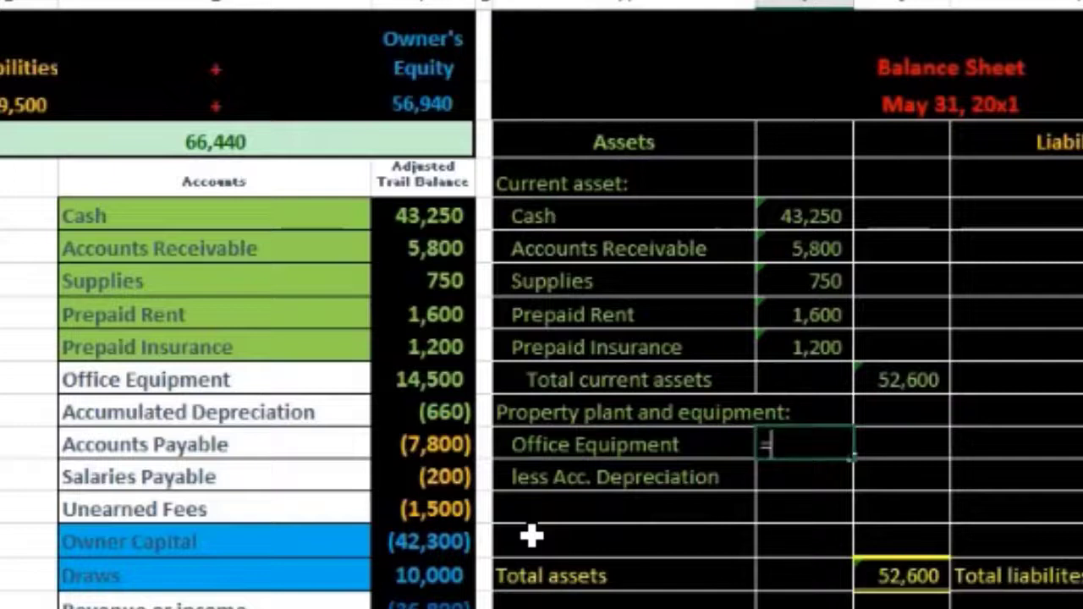
click(446, 380)
key(Return)
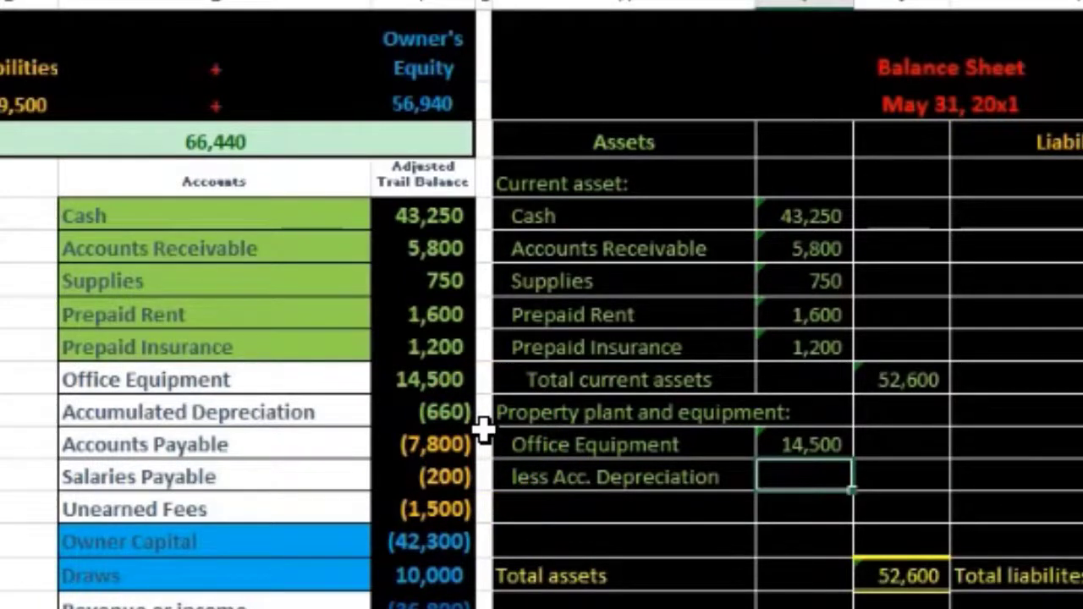
Step: Enter -F11 as the less Acc. Depreciation amount in I13, and clear the cell again
text(-)
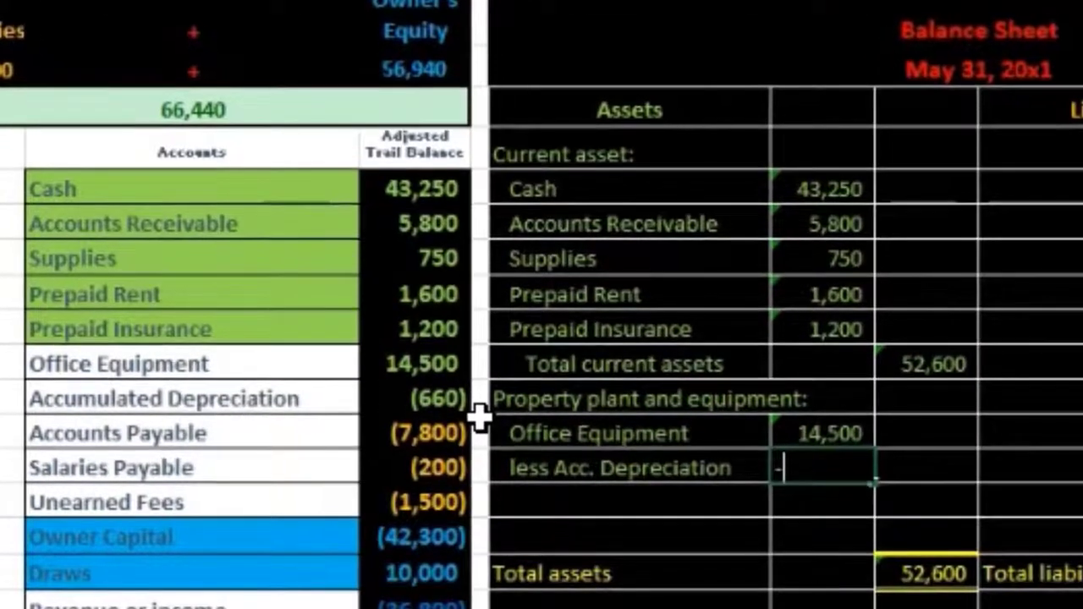
click(430, 404)
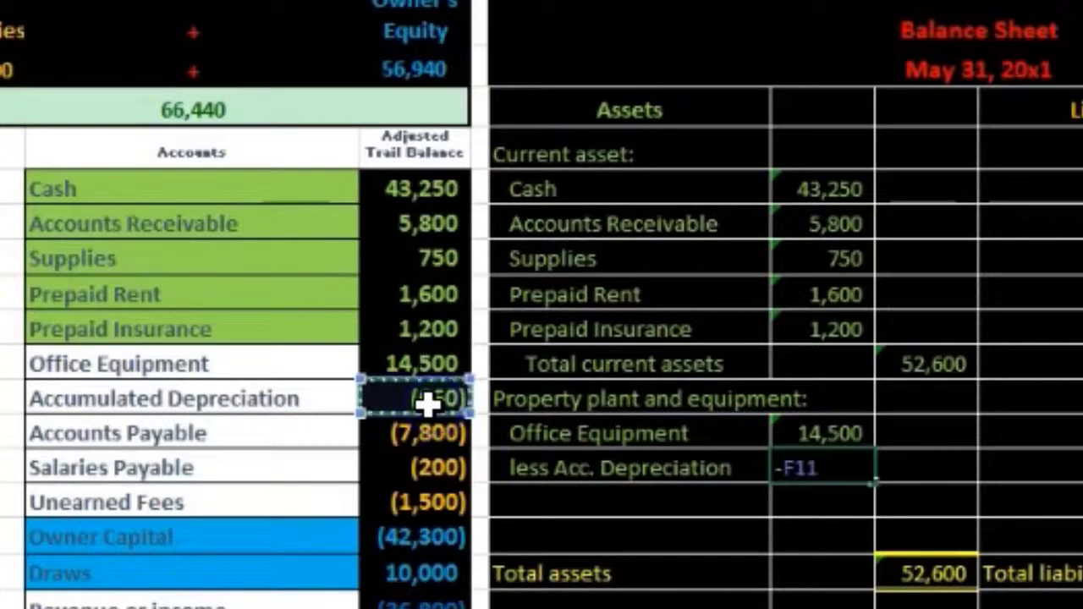
key(Return)
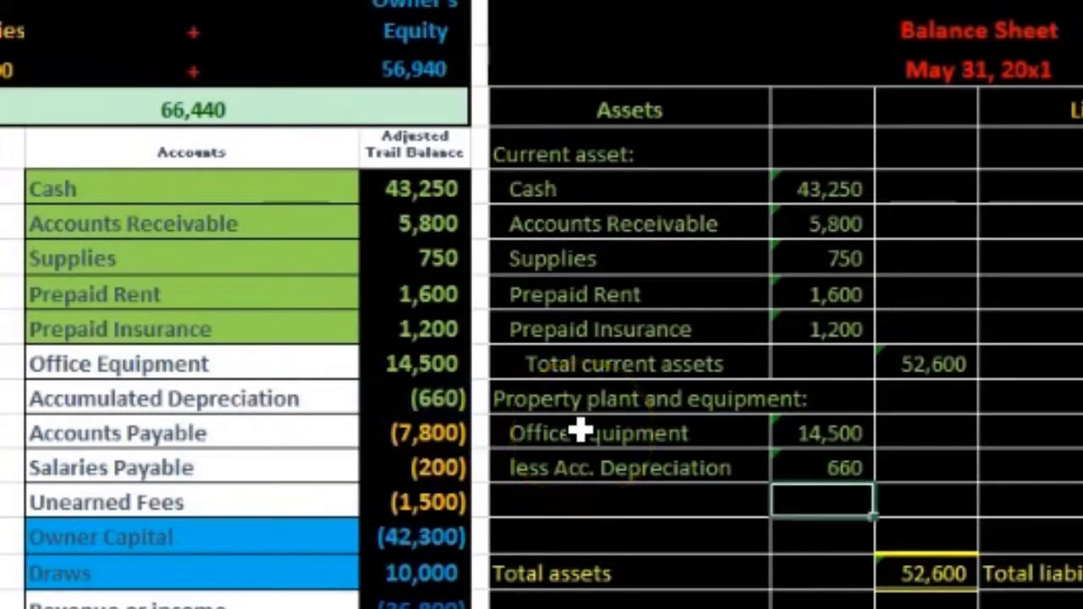
key(Up)
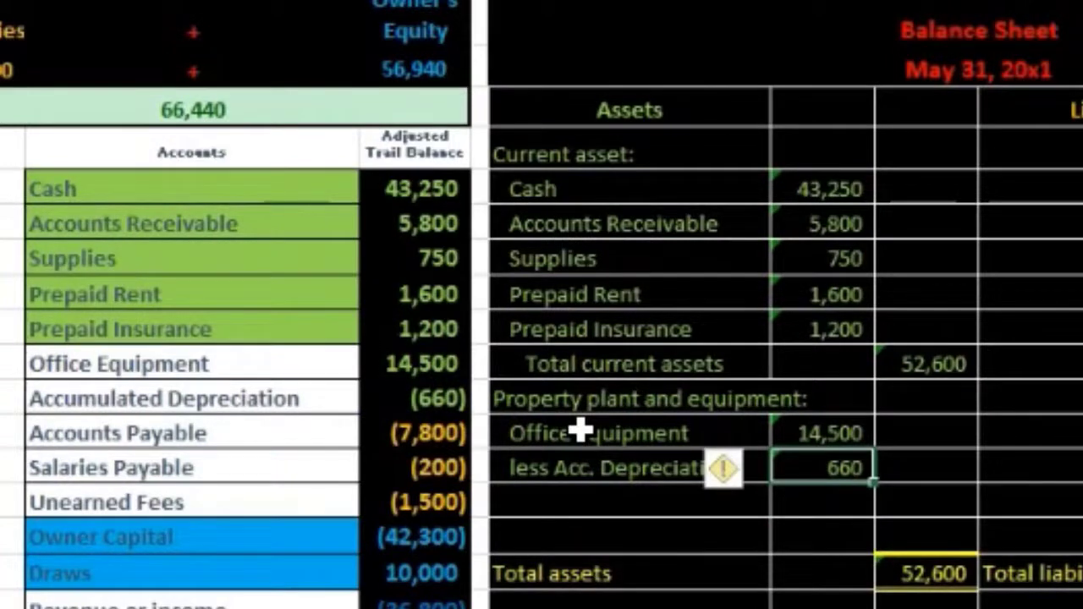
key(Delete)
Step: Link the less Acc. Depreciation amount in I13 directly to the trial balance with =F11
click(834, 456)
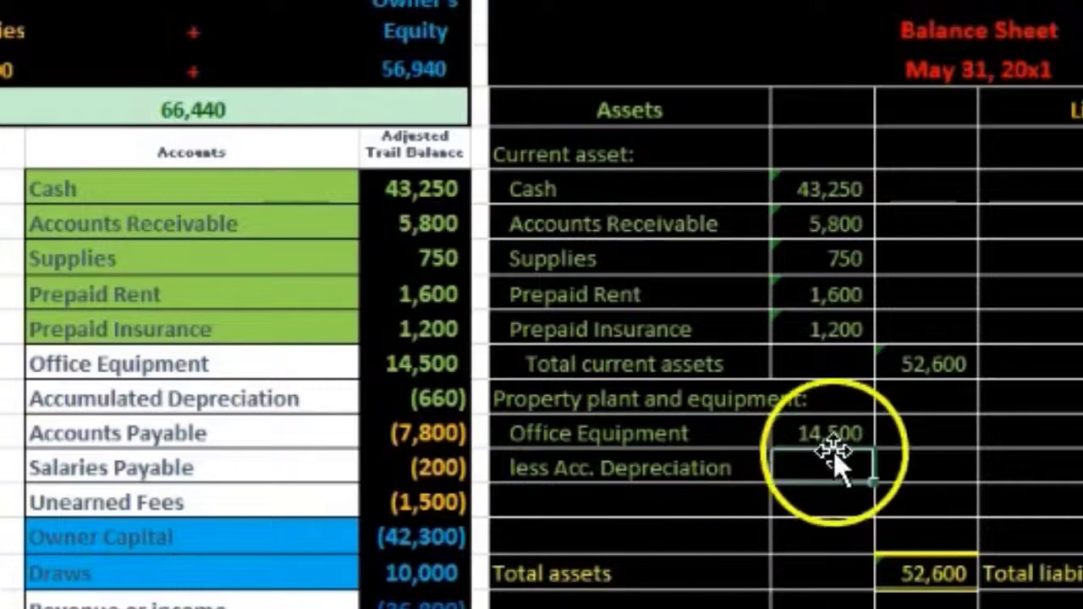
text(=)
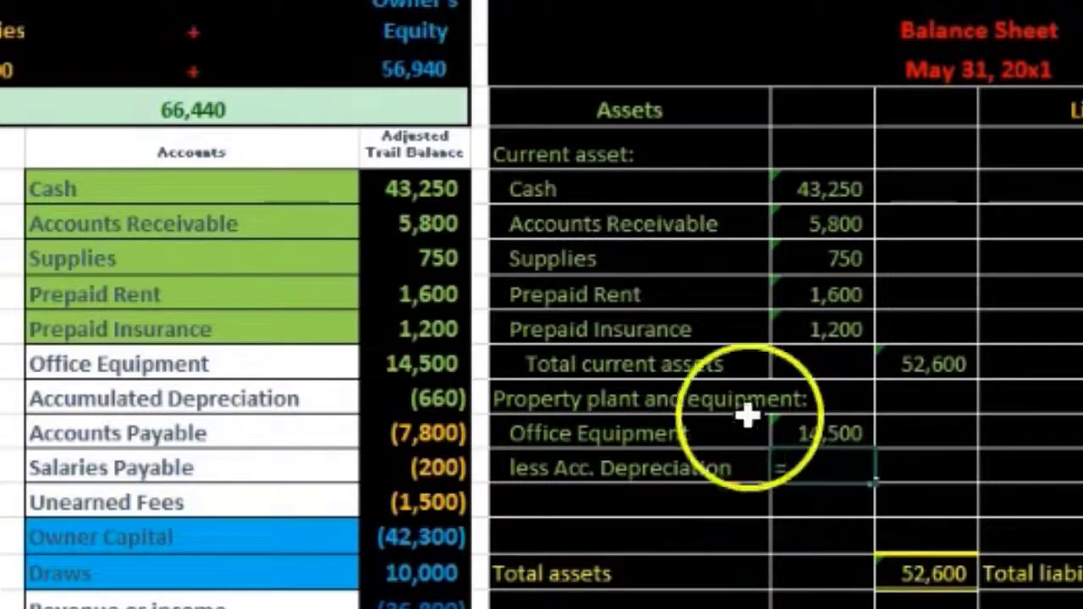
click(460, 393)
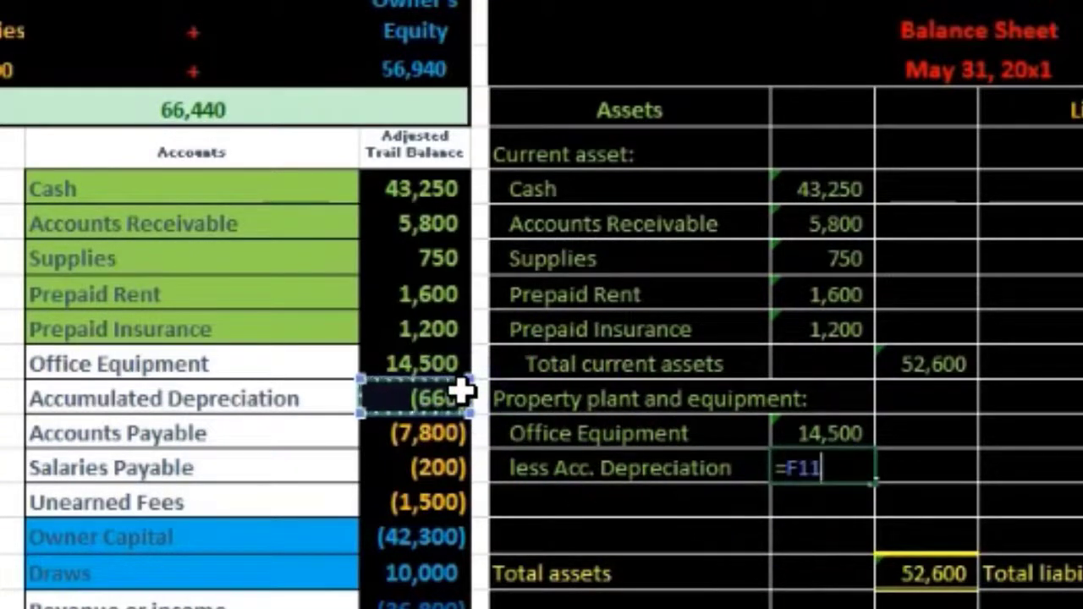
key(Return)
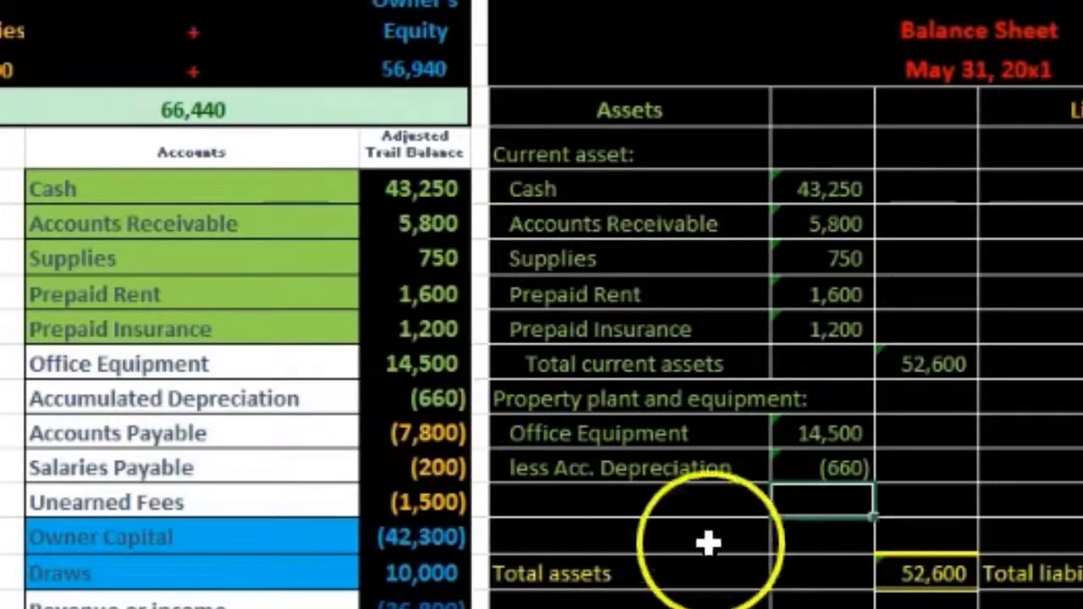
Step: Reverse the sign of the less Acc. Depreciation amount by extending its formula to =F11*-1
click(801, 468)
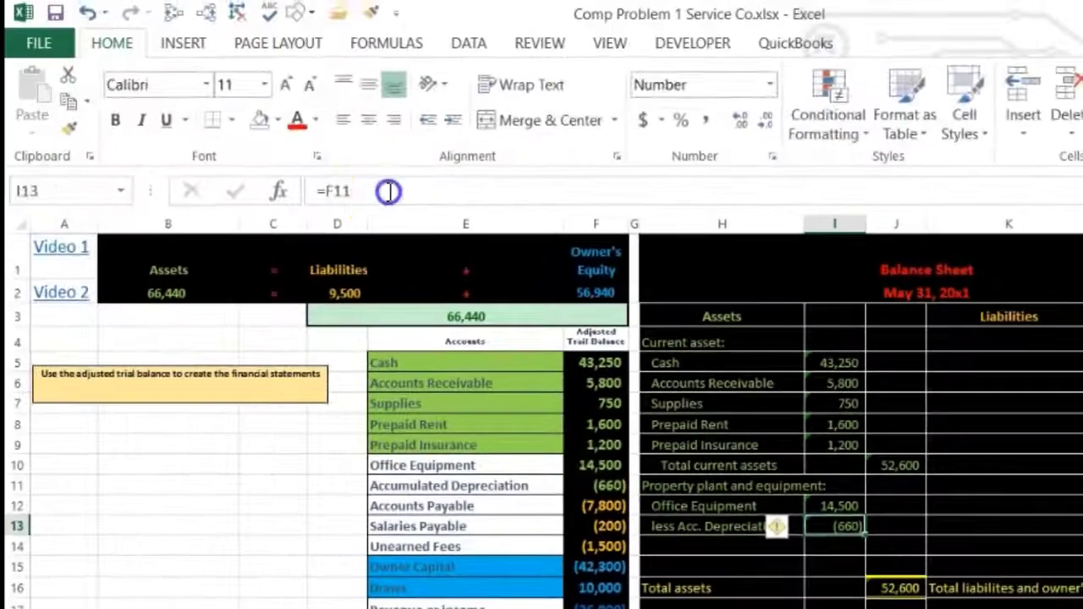
click(391, 191)
text(*)
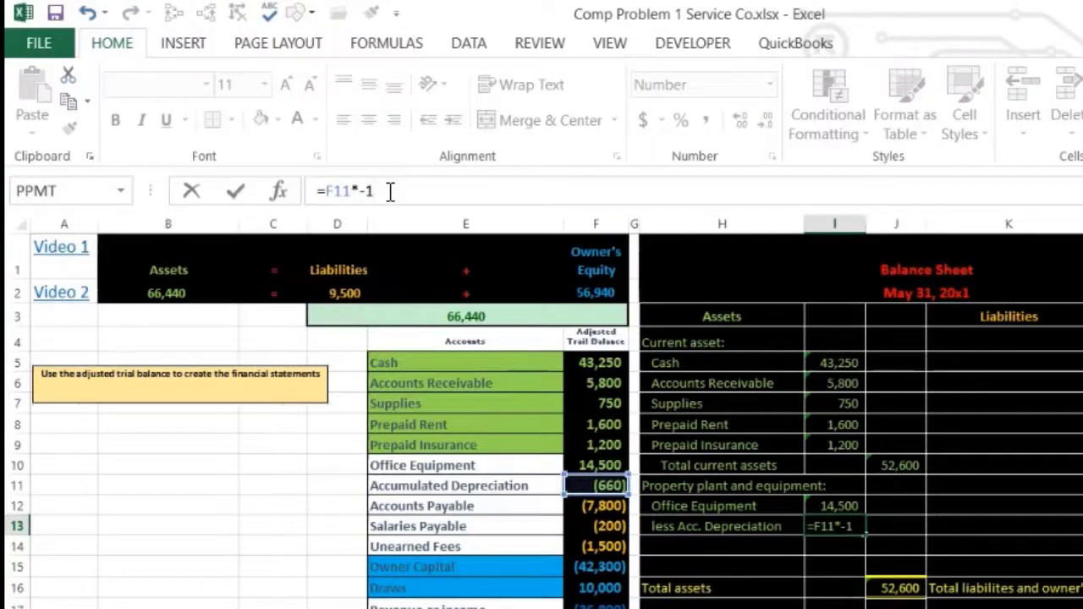
key(Return)
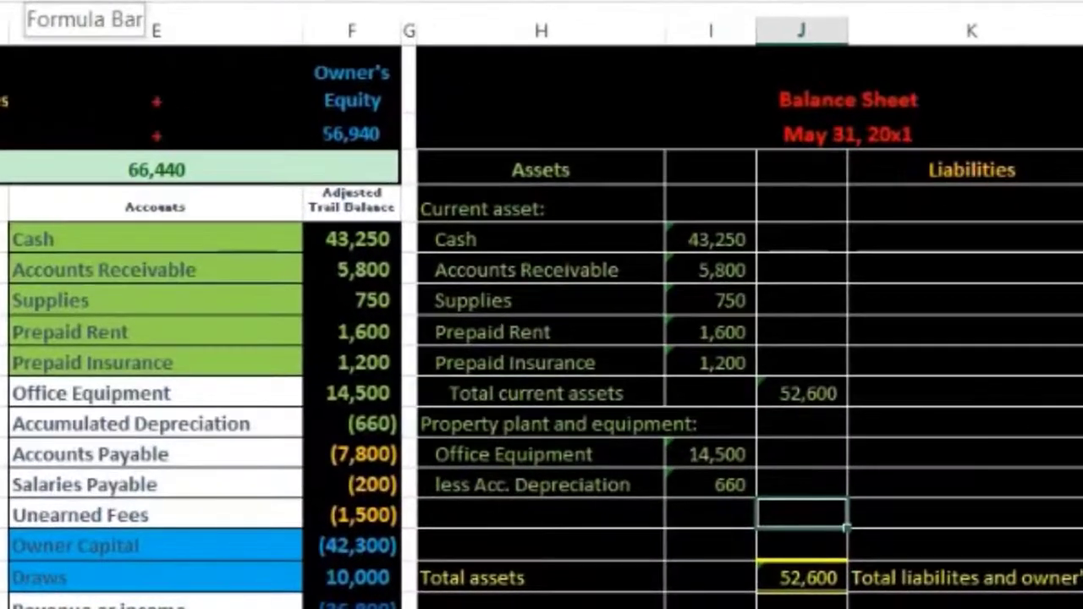
Step: Rewrite the less Acc. Depreciation formula in I13 as =-F11
click(726, 458)
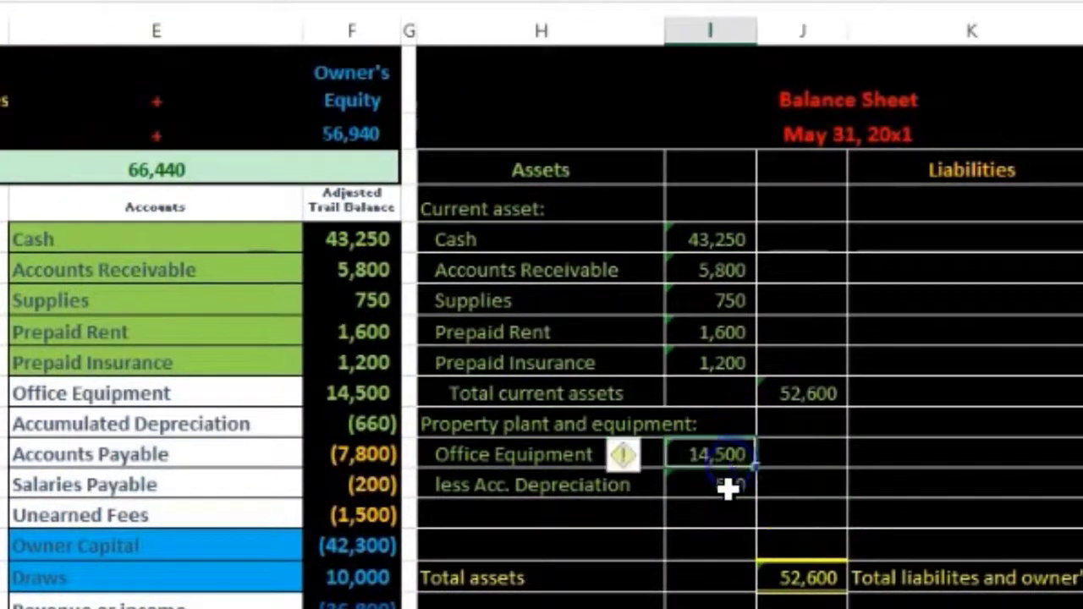
click(728, 490)
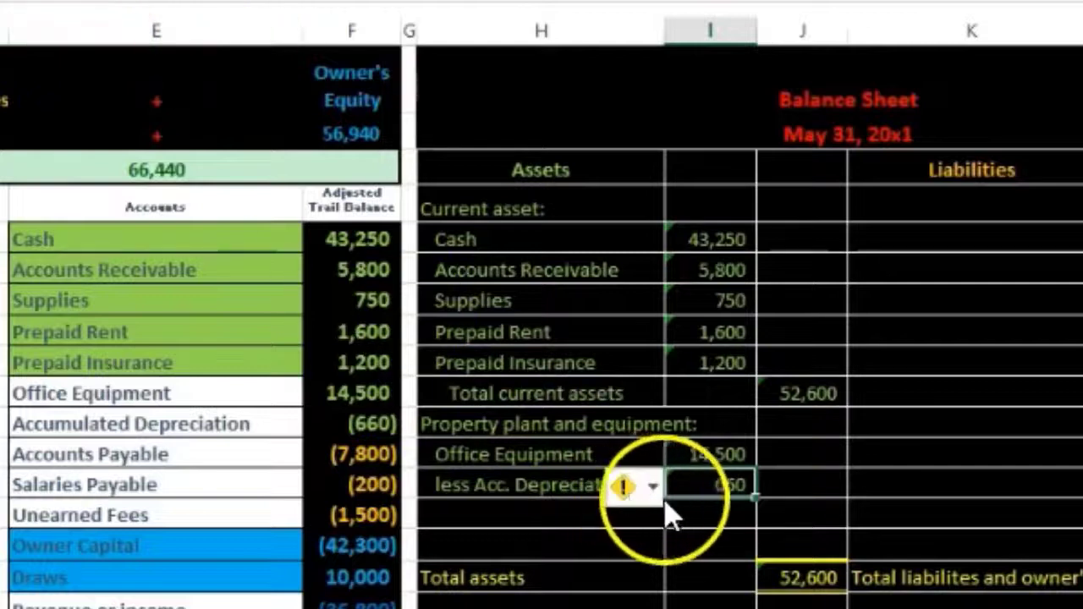
text(=F11*-1)
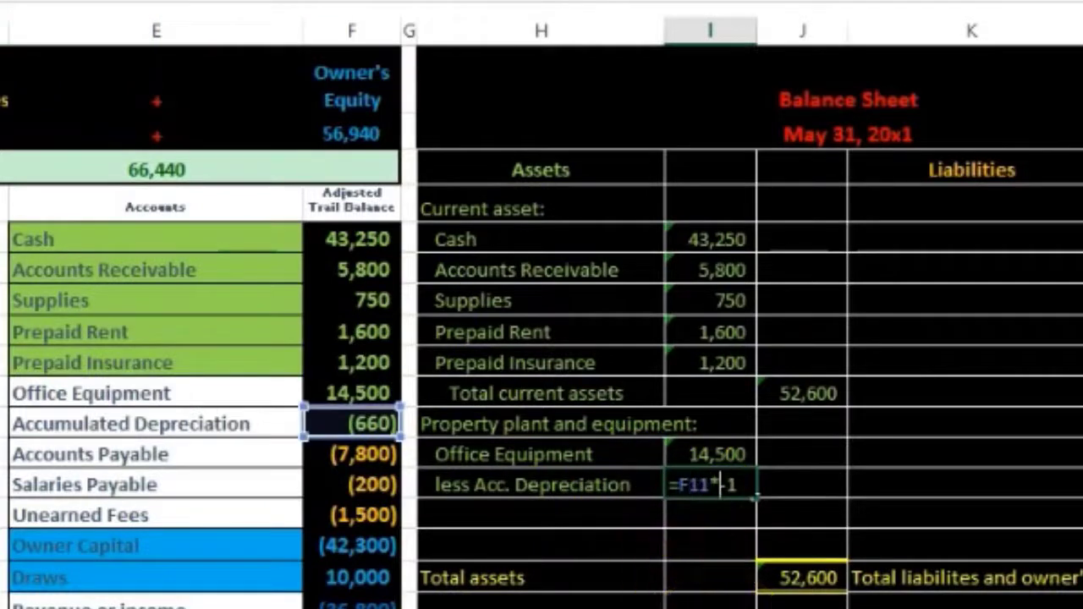
key(BackSpace)
key(BackSpace)
text(-)
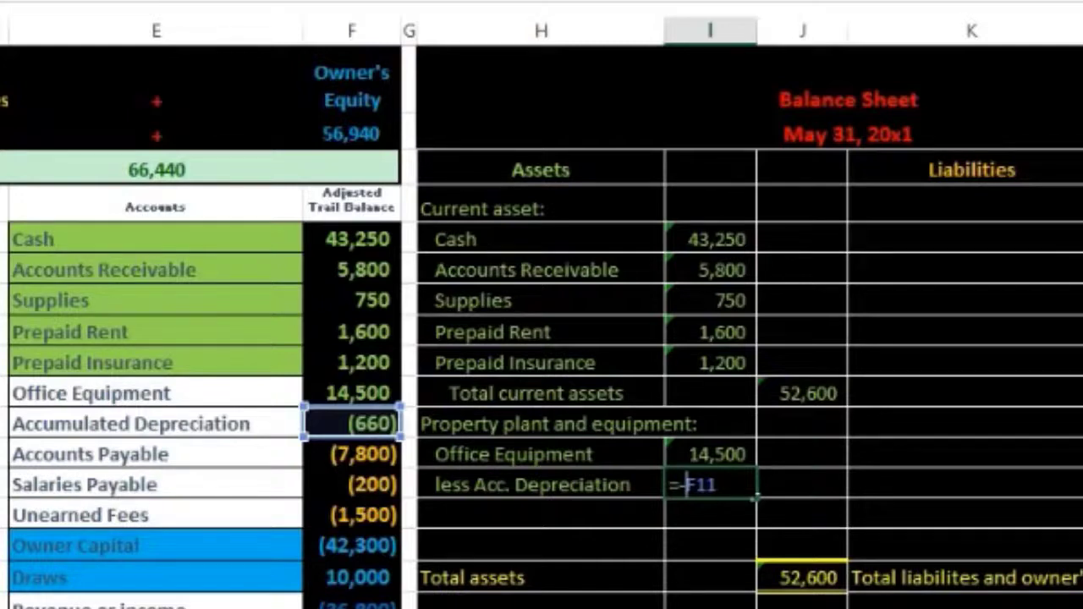
key(Return)
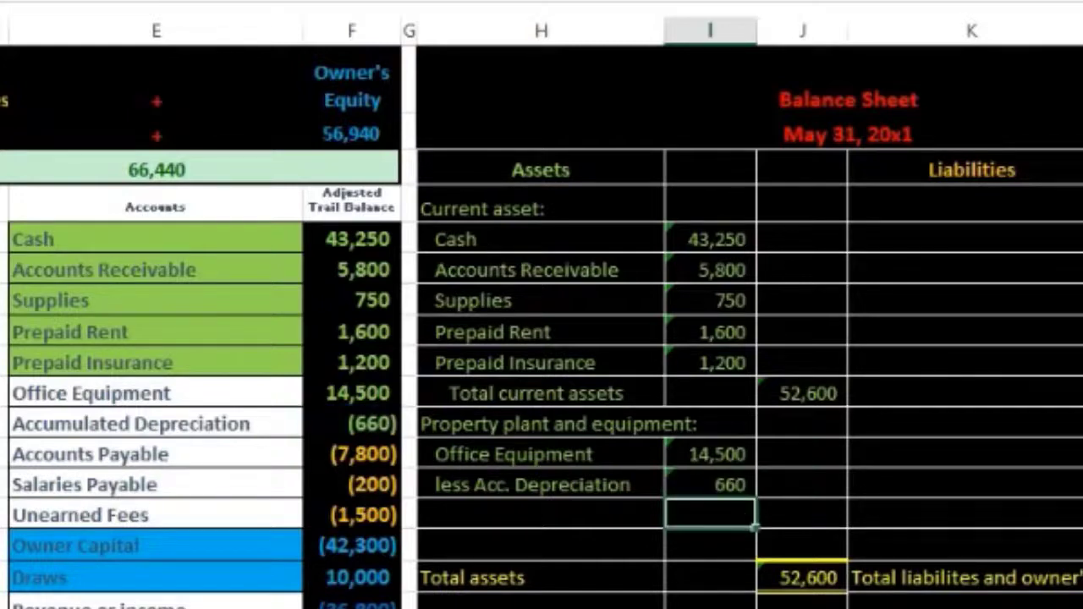
Step: Clear I13 and enter the less Acc. Depreciation amount anew as -F11
click(710, 485)
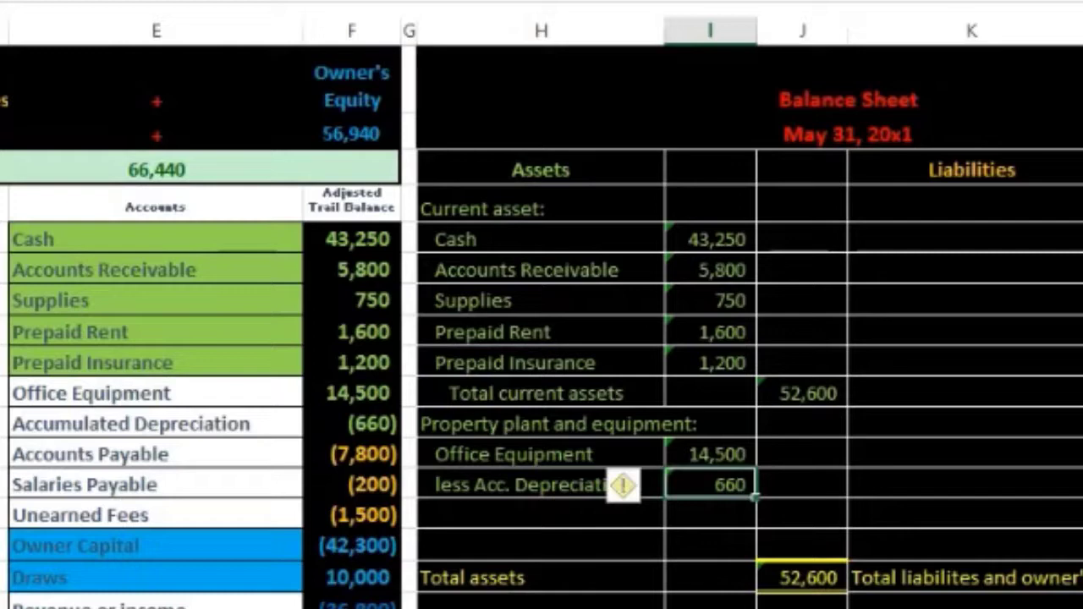
key(Delete)
key(Return)
click(710, 485)
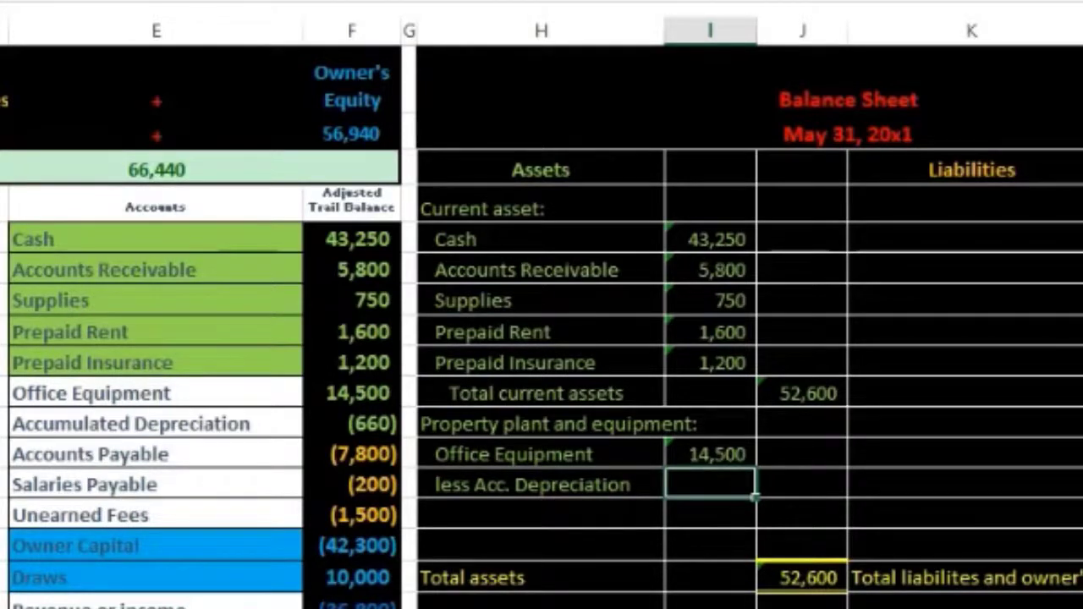
text(=)
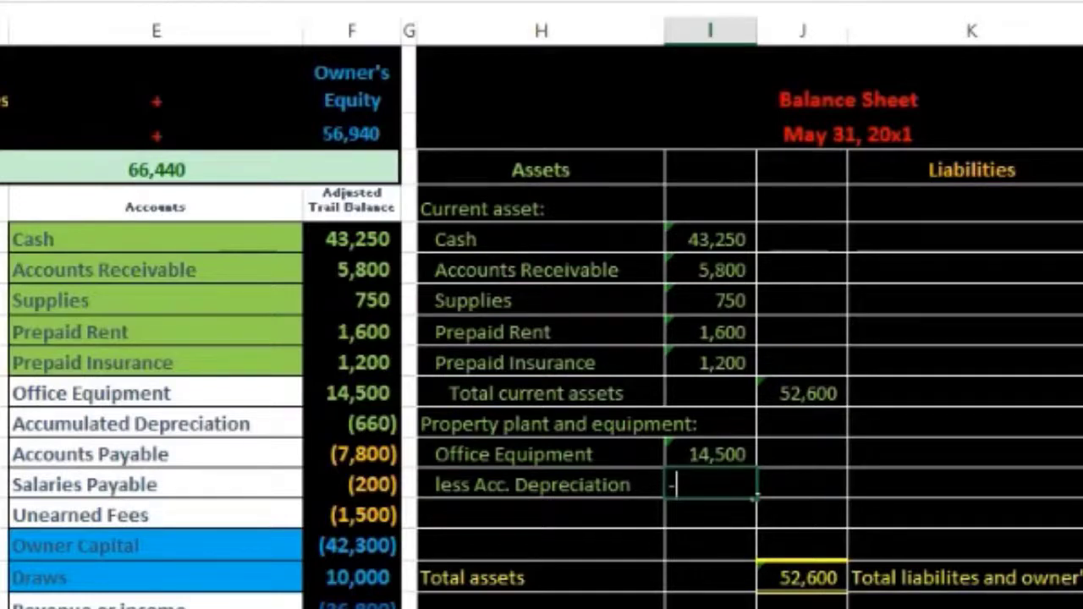
click(386, 416)
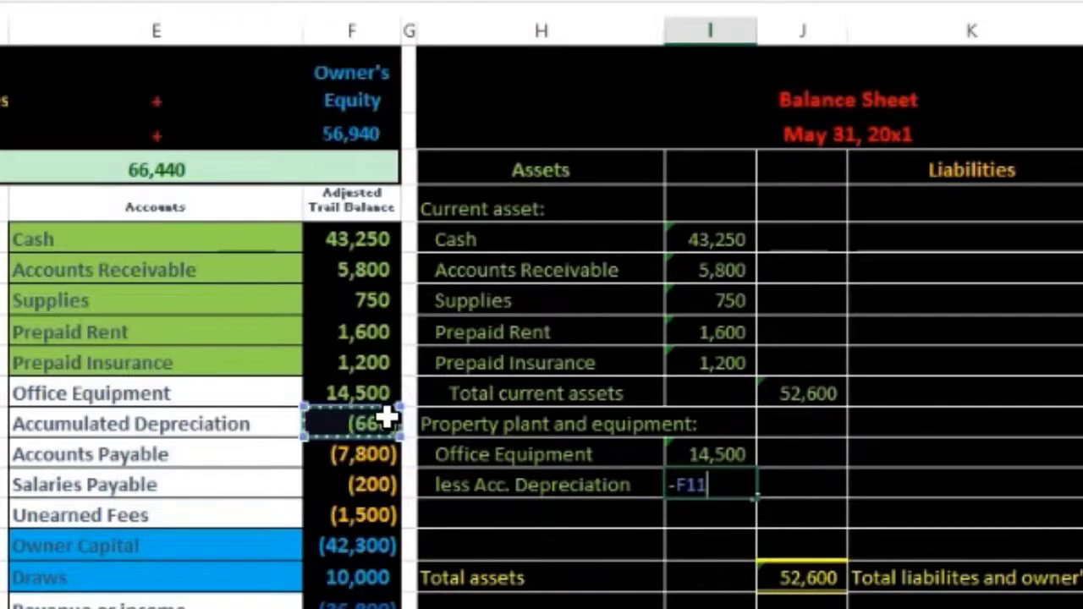
key(Return)
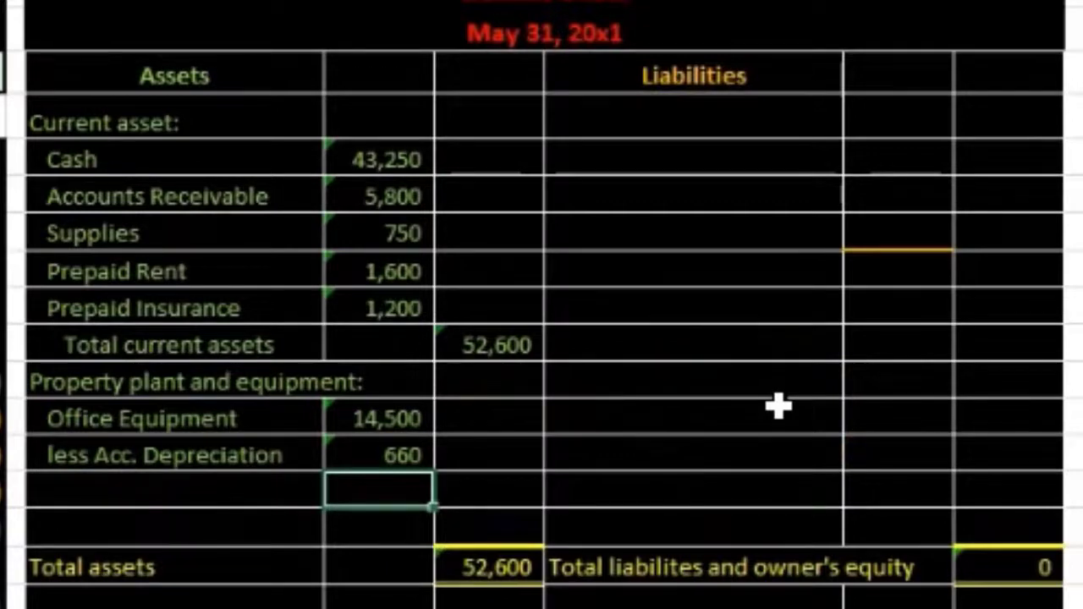
Step: Label H14 "Total property plant and equipment" and calculate its amount in J14 as =I12-I13
key(Left)
text(Total current assets)
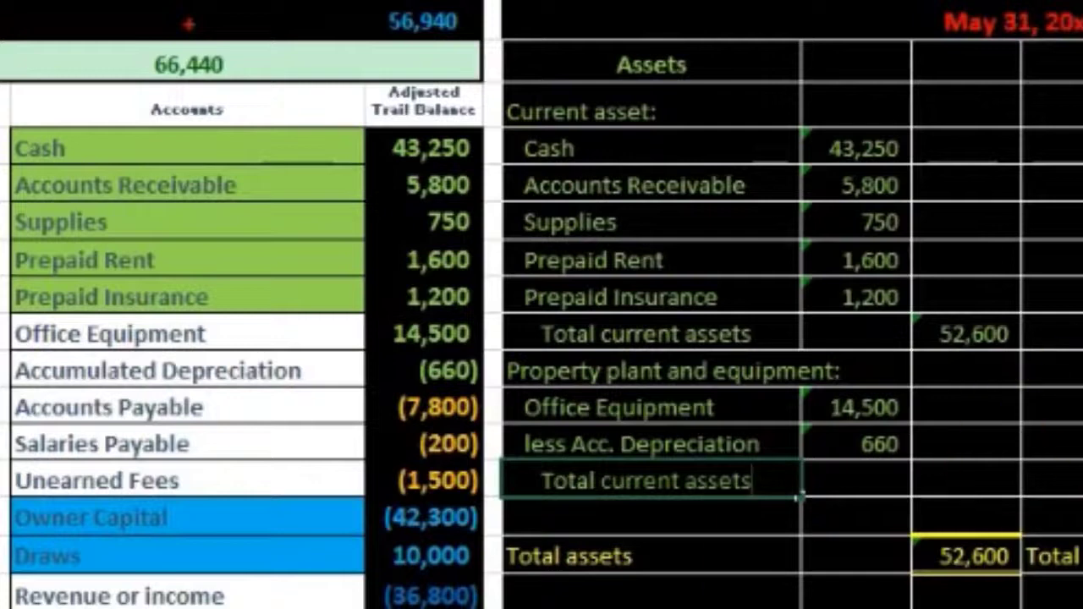
click(923, 484)
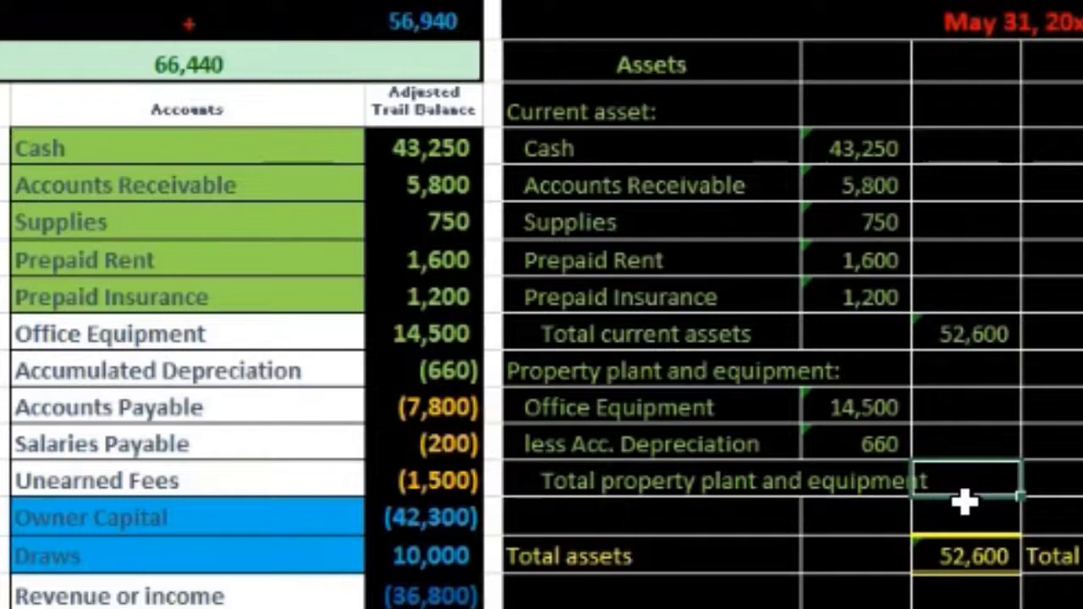
text(=)
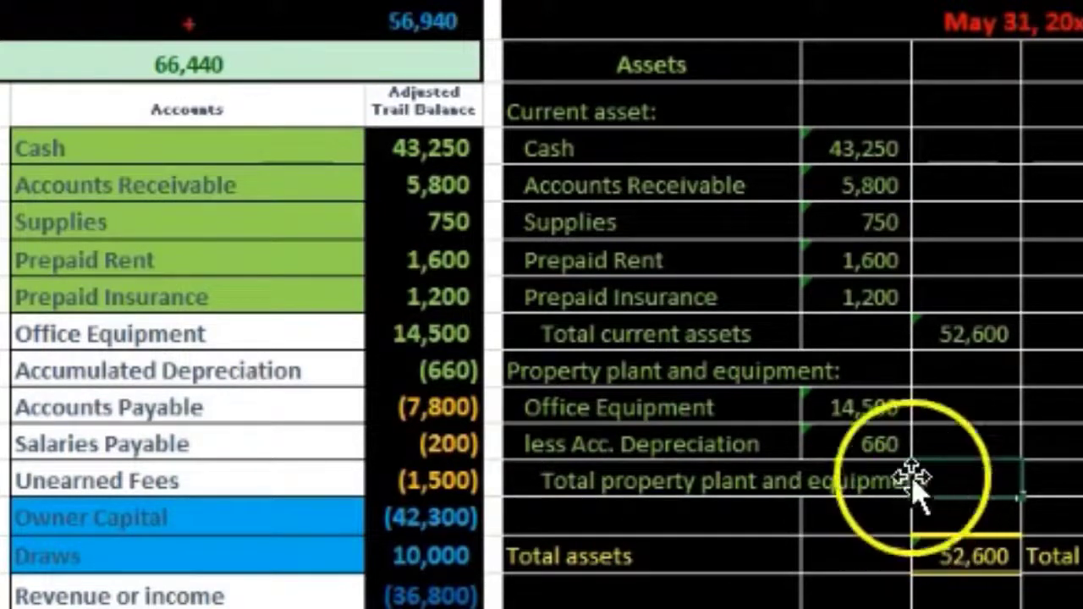
click(863, 399)
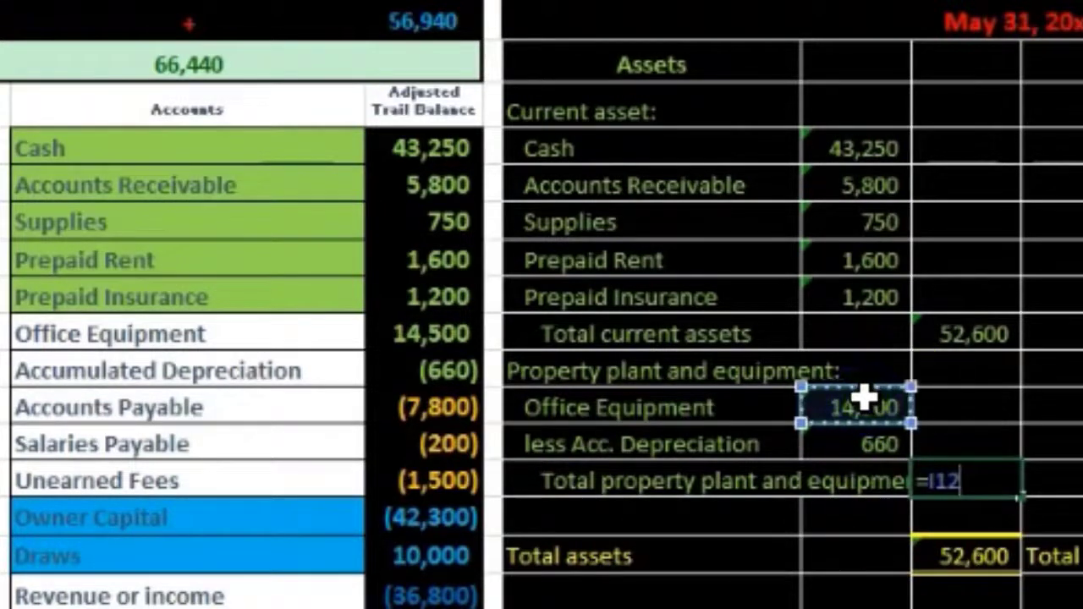
text(-)
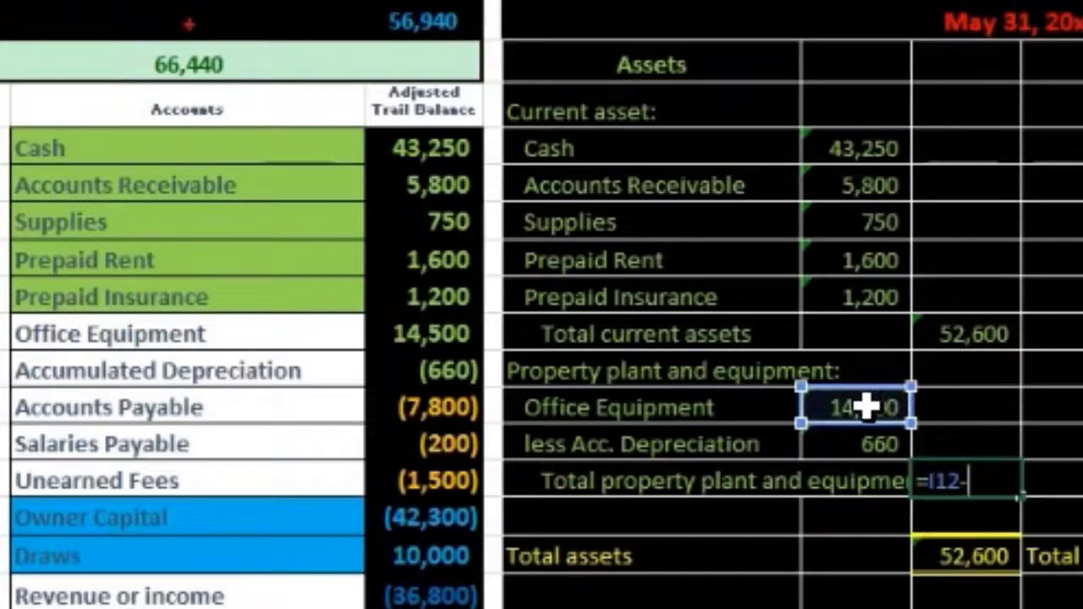
click(859, 441)
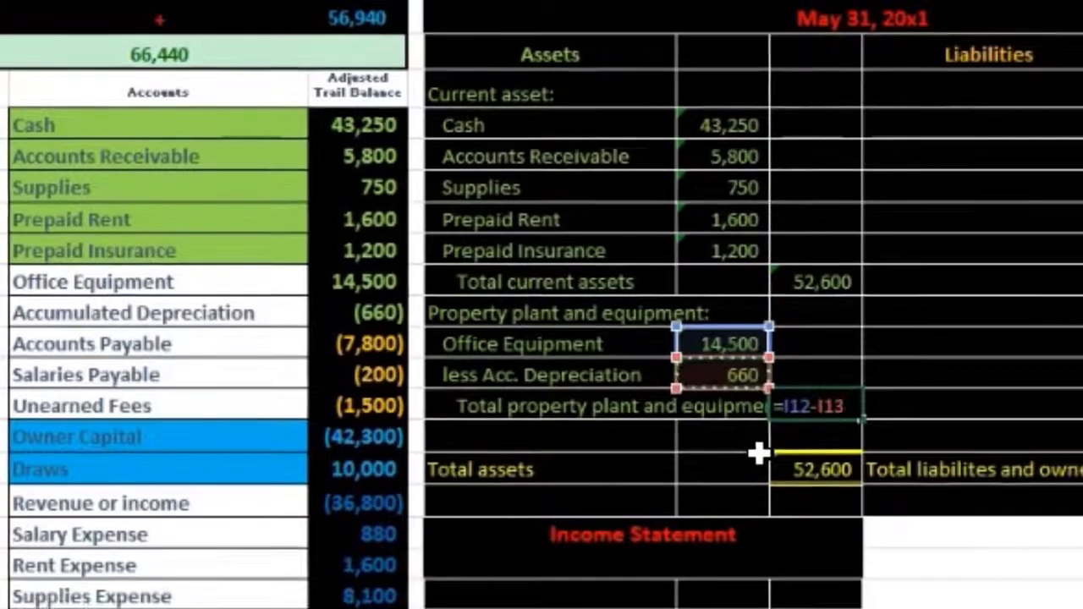
key(Return)
click(782, 411)
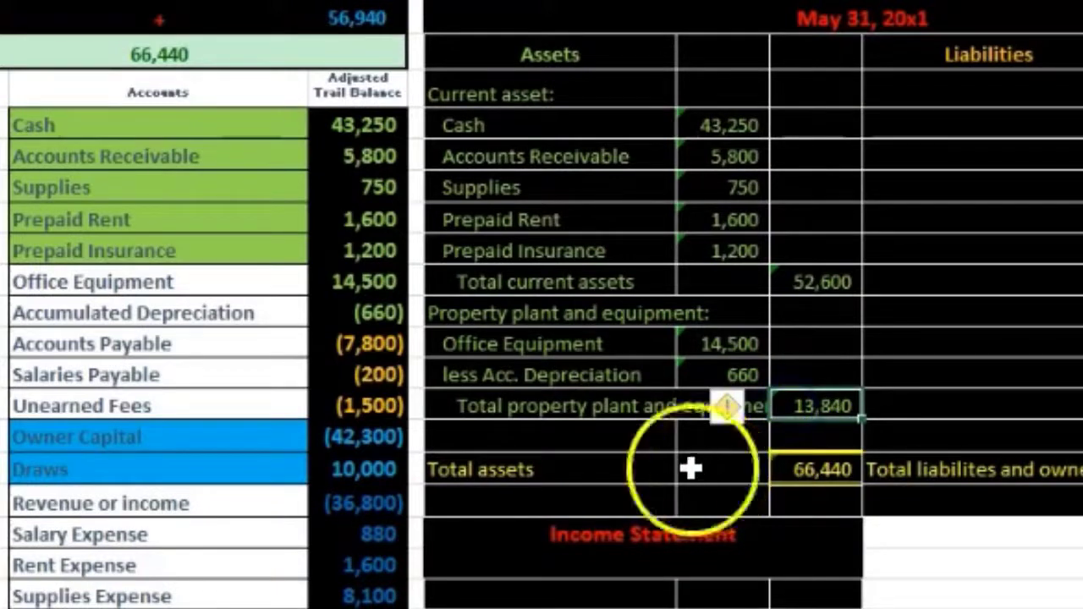
Step: Fill the Office Equipment and Accumulated Depreciation names in E10:E11 with the standard light green
click(367, 292)
drag(366, 292, 366, 315)
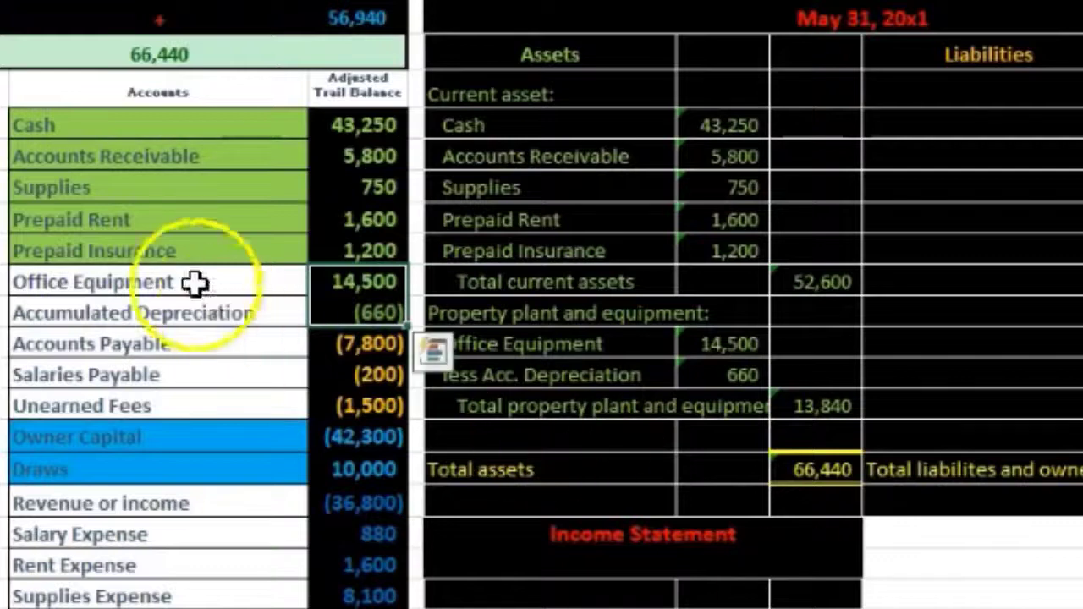
drag(165, 282, 165, 306)
right_click(165, 306)
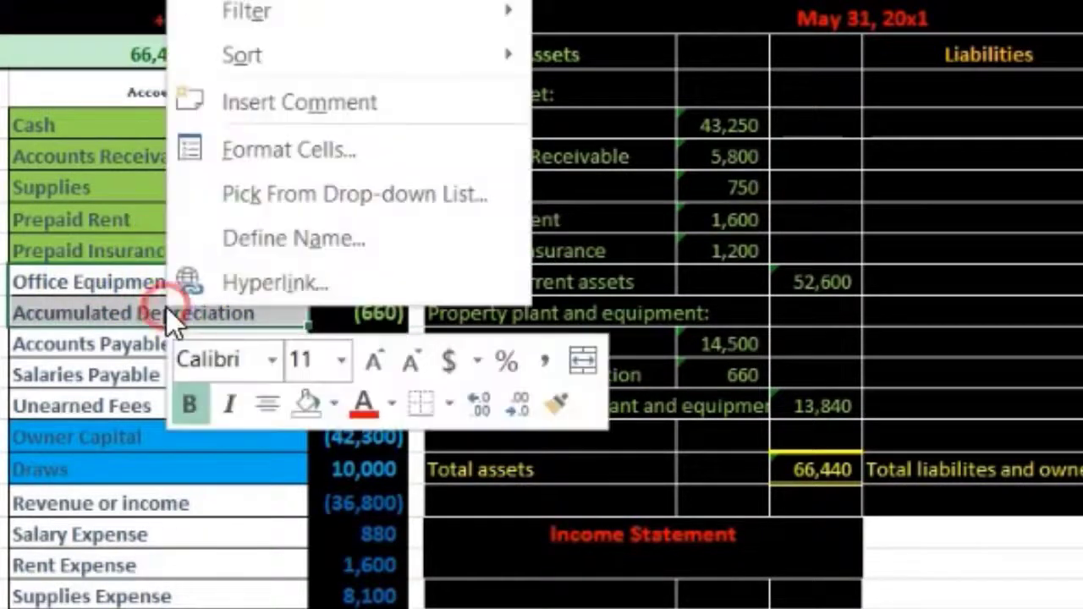
click(334, 407)
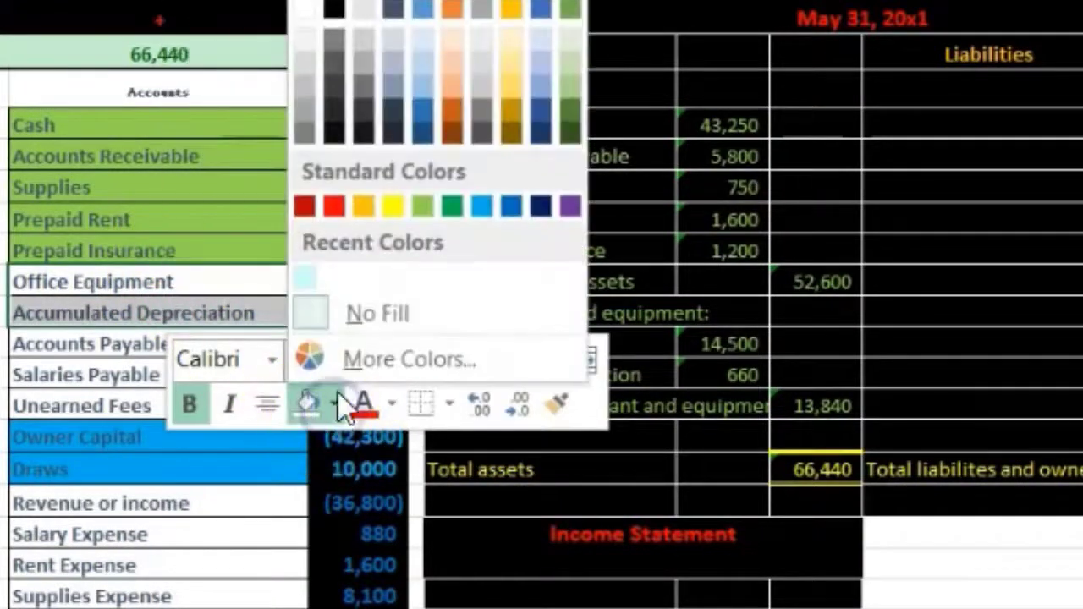
click(418, 213)
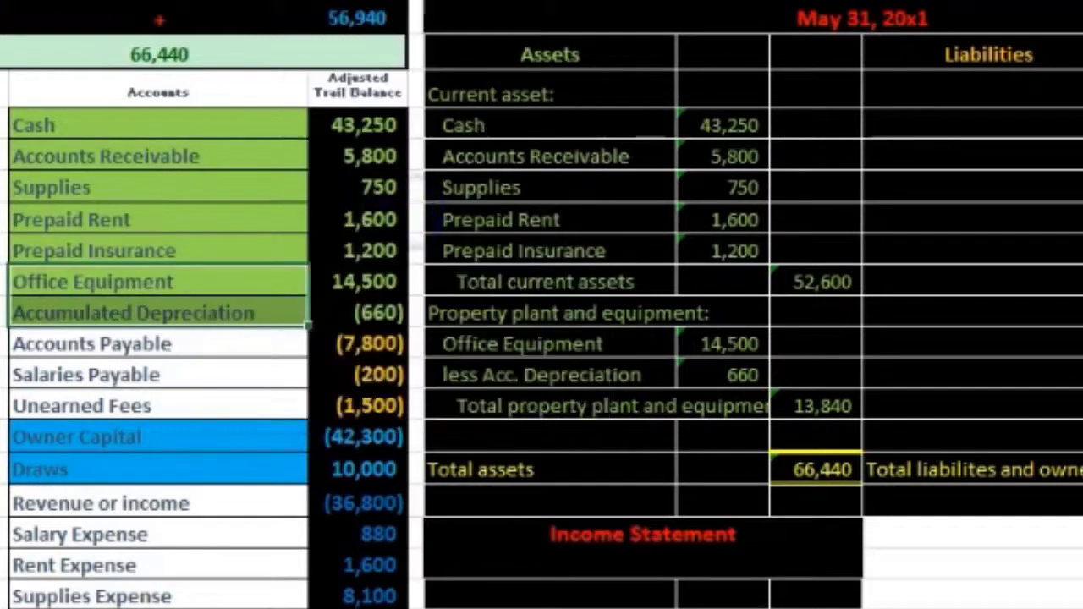
Step: Select the trial balance asset amounts from Cash to Accumulated Depreciation in F5:F11 for review
click(246, 483)
drag(328, 123, 343, 315)
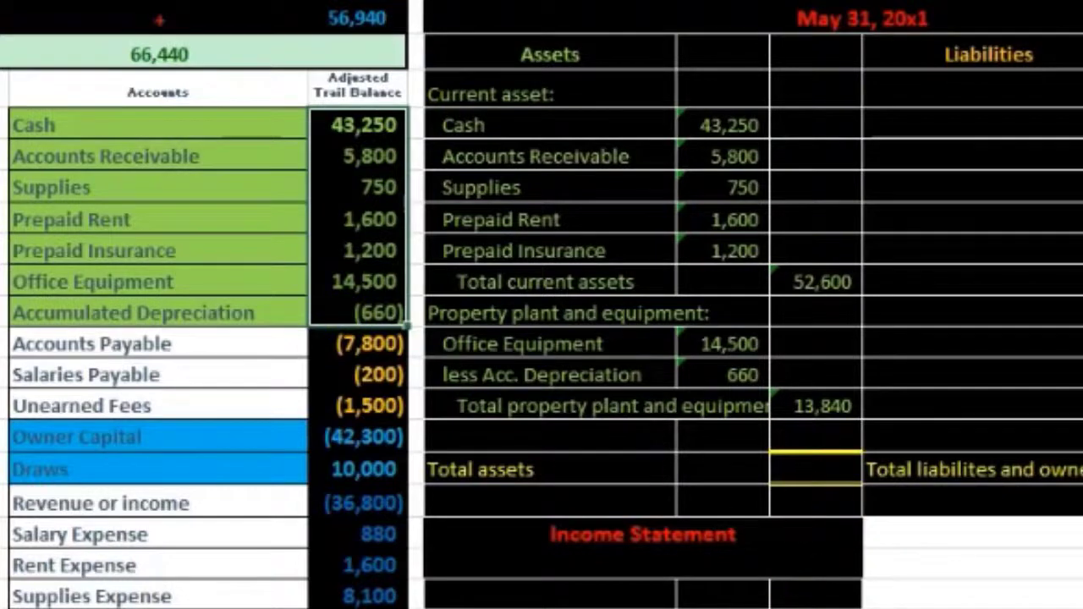
Step: Calculate Total assets in J16 by summing the total current assets and property plant and equipment column, =SUM(J10:J14)
click(847, 468)
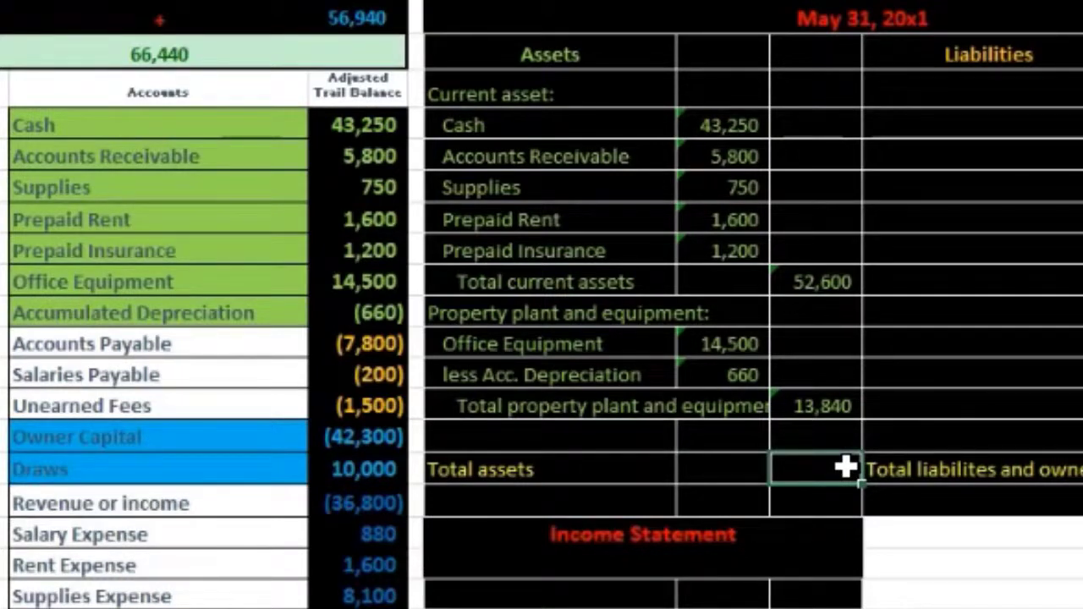
click(824, 286)
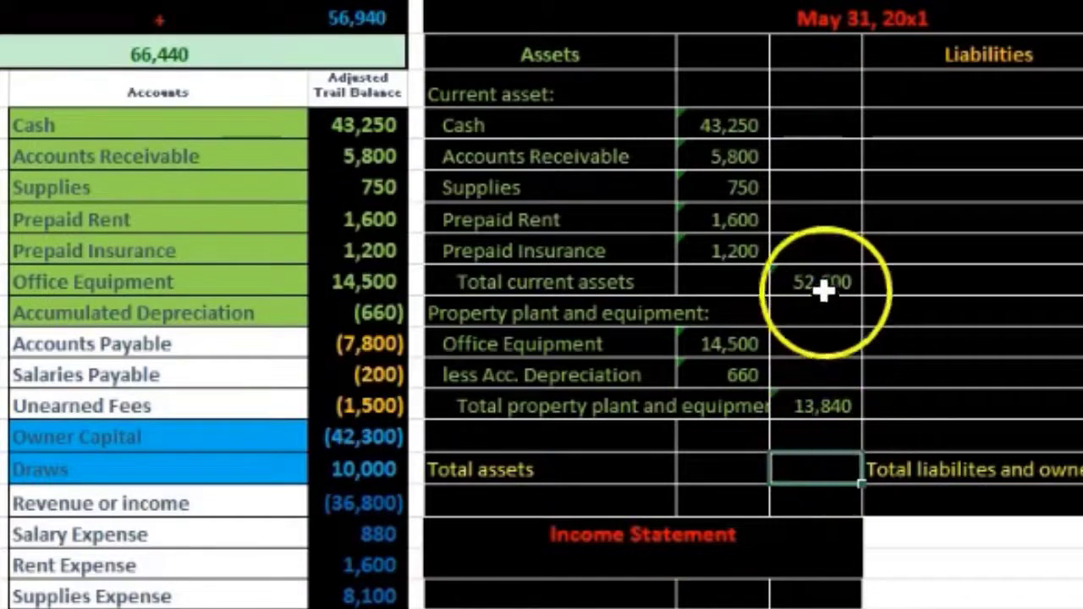
click(827, 401)
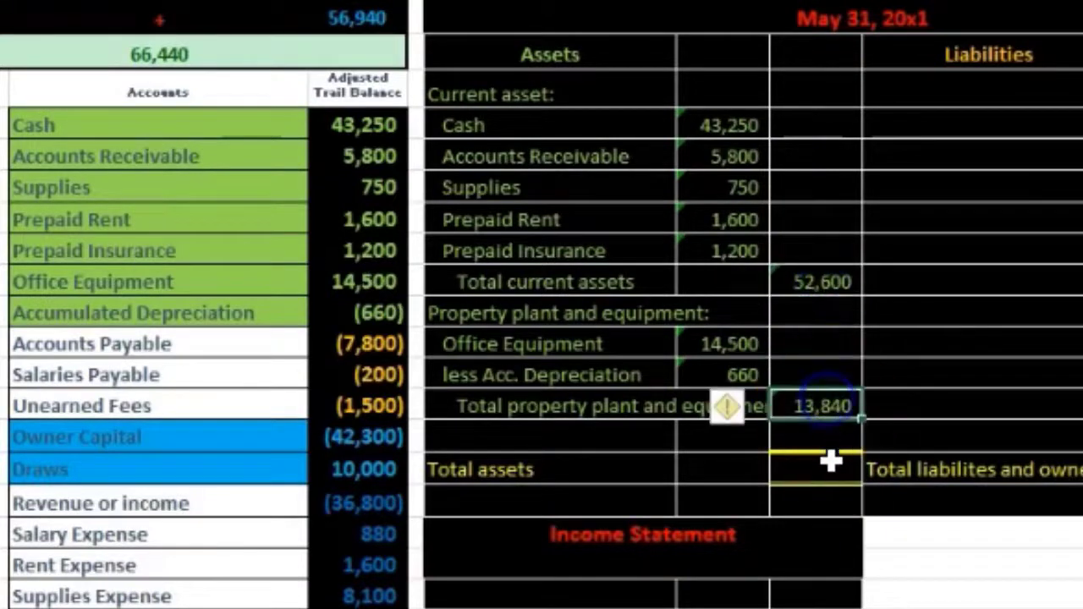
click(829, 462)
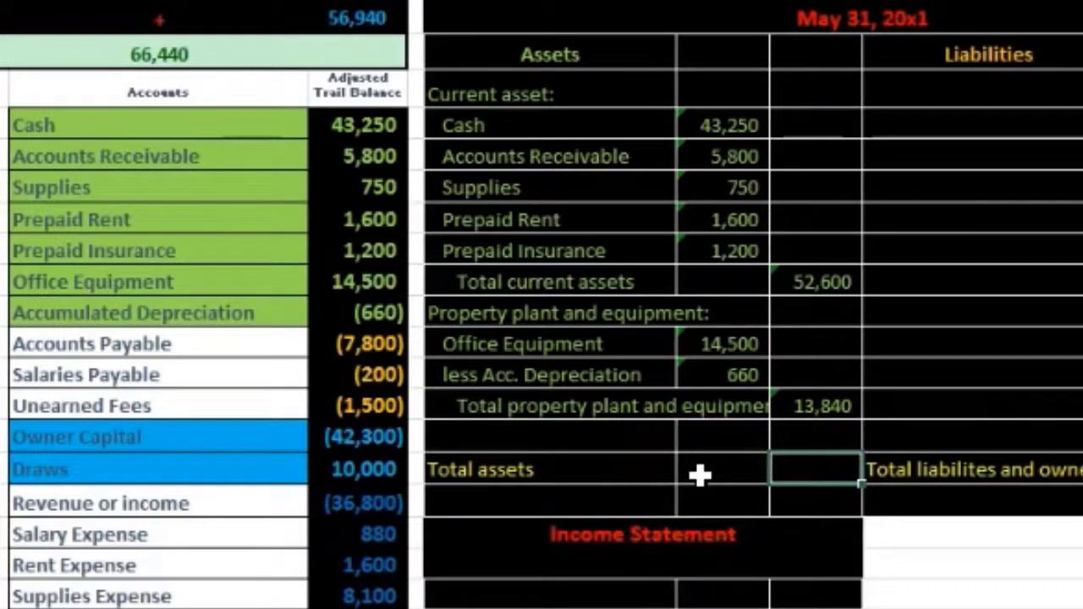
text(=)
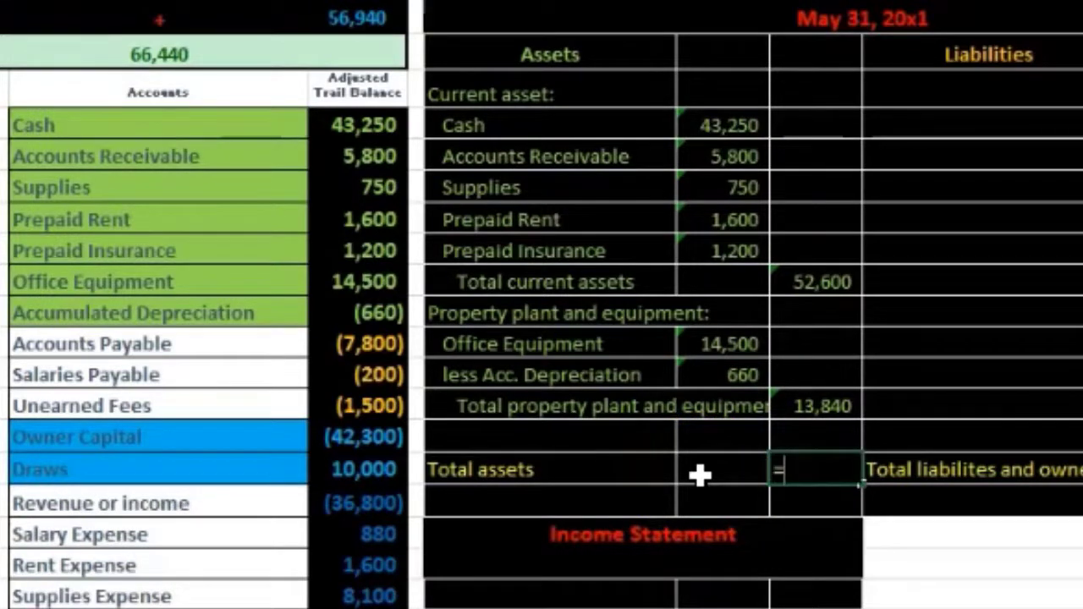
text(sum()
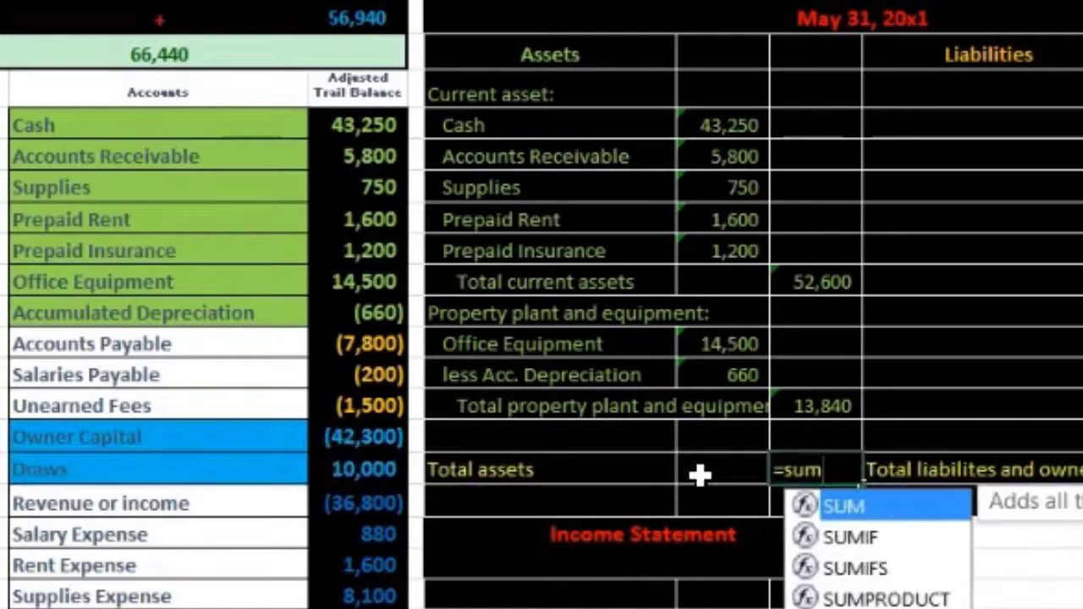
click(819, 278)
drag(818, 277, 822, 406)
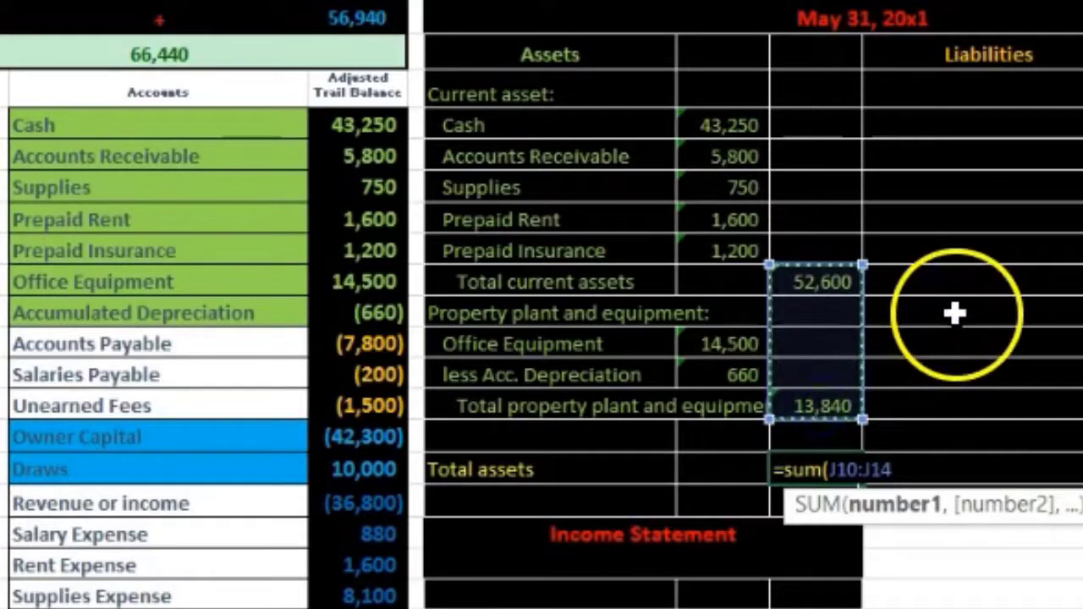
key(Return)
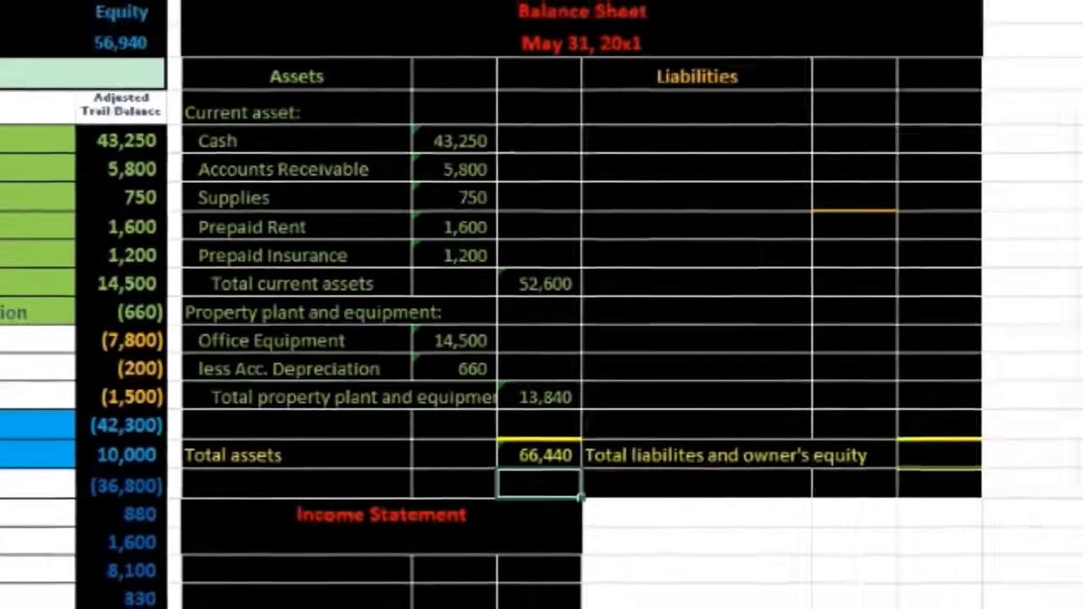
Step: Switch to the Calculator and check total assets by adding 52600+13840
key(alt+Tab)
drag(714, 4, 762, 4)
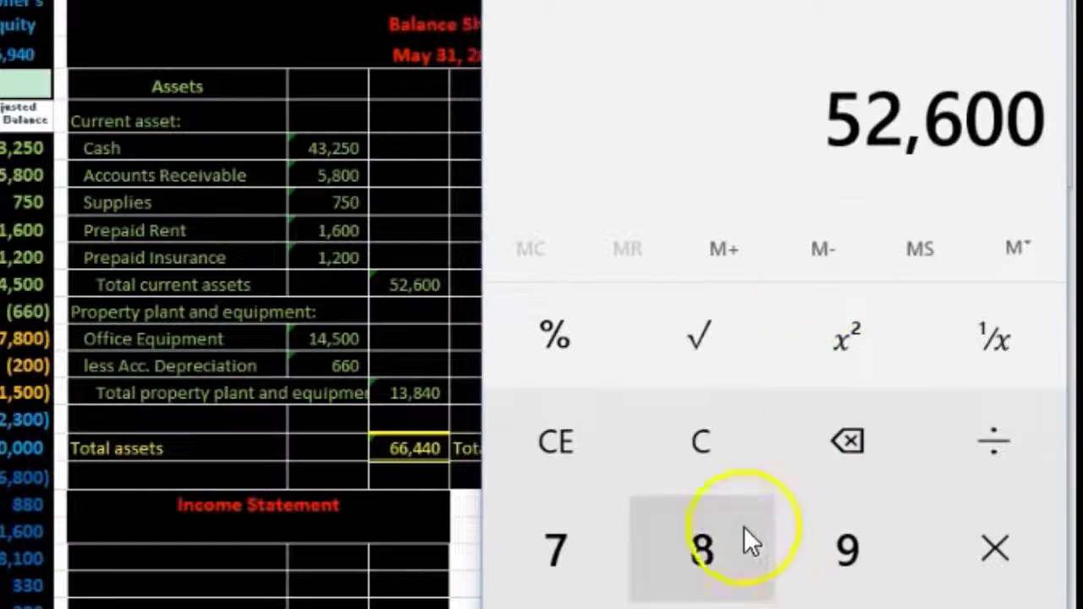
click(747, 441)
text(52600+1384)
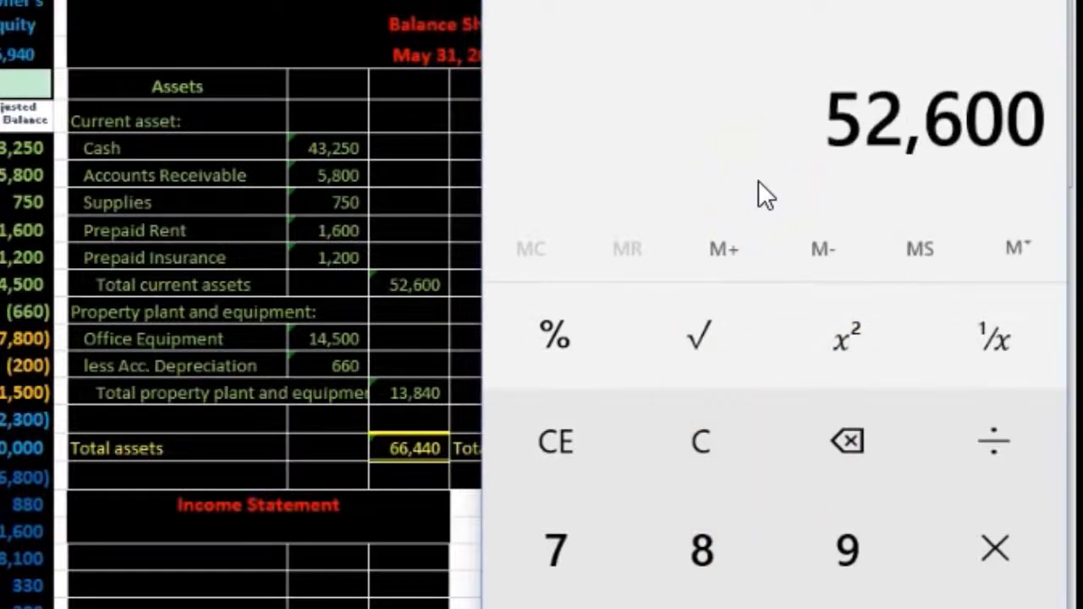
text(0)
key(Return)
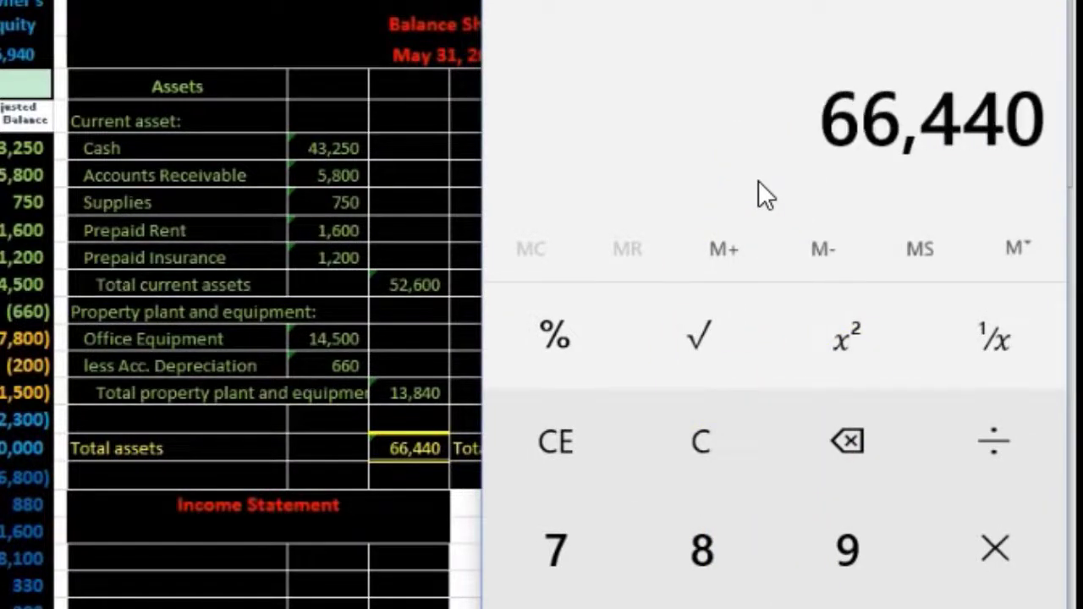
Step: Return to the worksheet and review the trial balance assets F5:F11, the balance sheet's accumulated depreciation, and the liability accounts in E12:E14
click(351, 440)
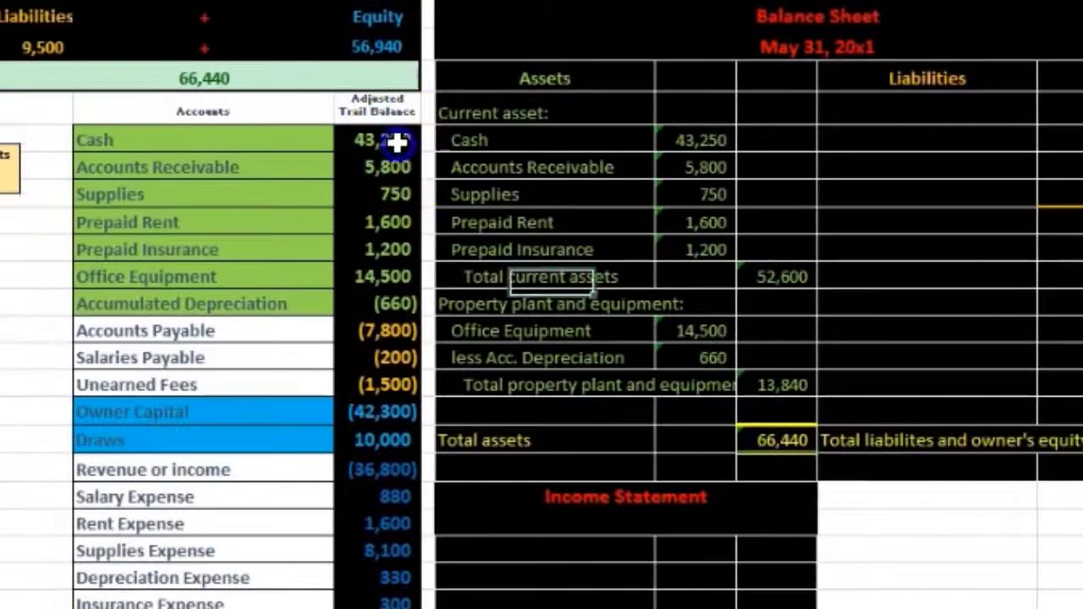
drag(397, 143, 406, 302)
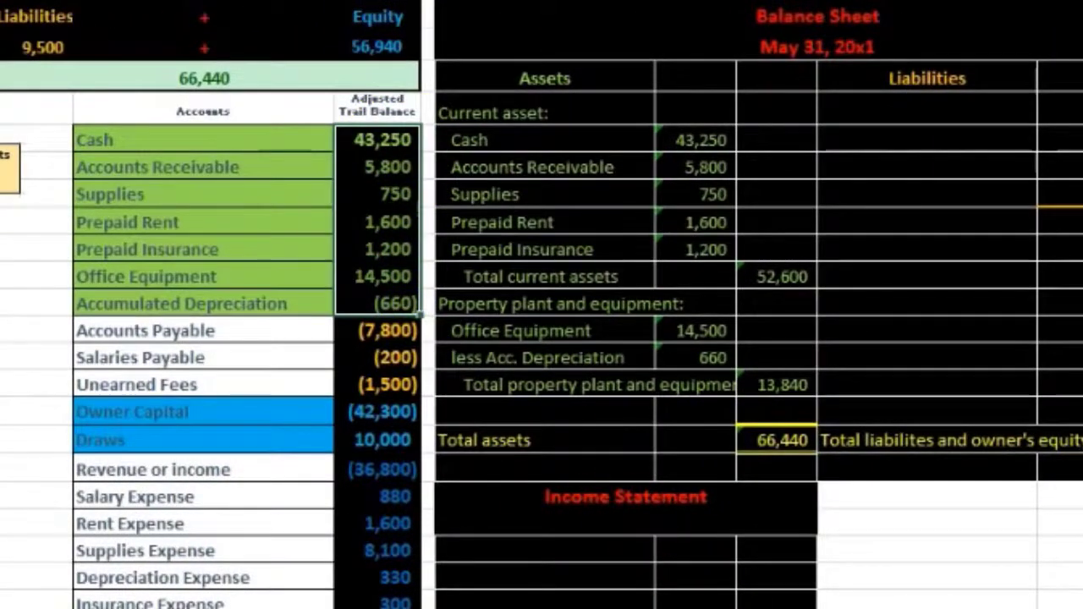
click(405, 303)
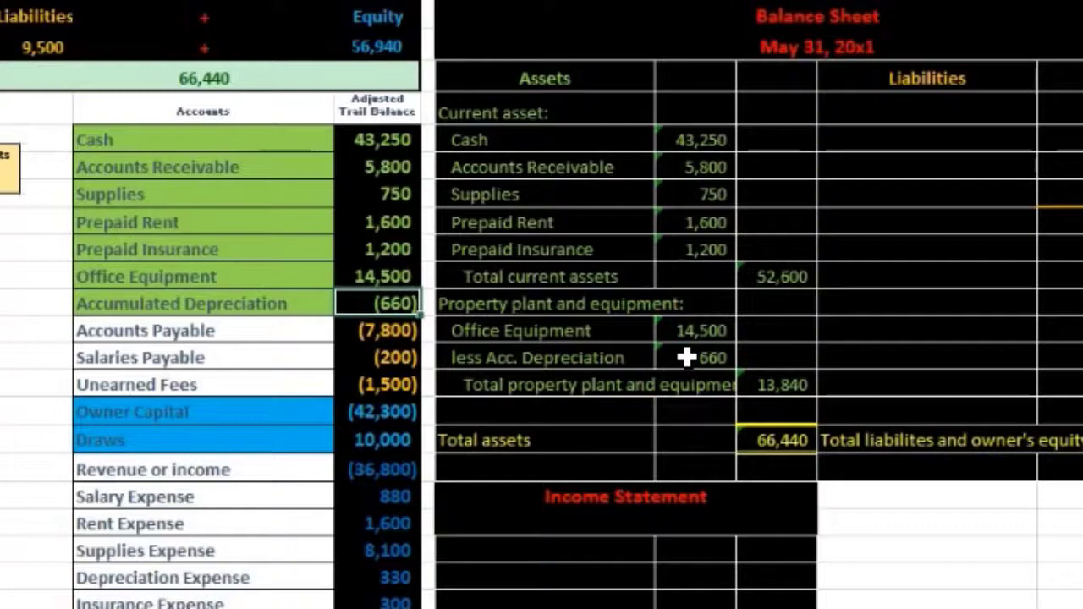
key(Right)
key(Right)
key(Right)
key(Right)
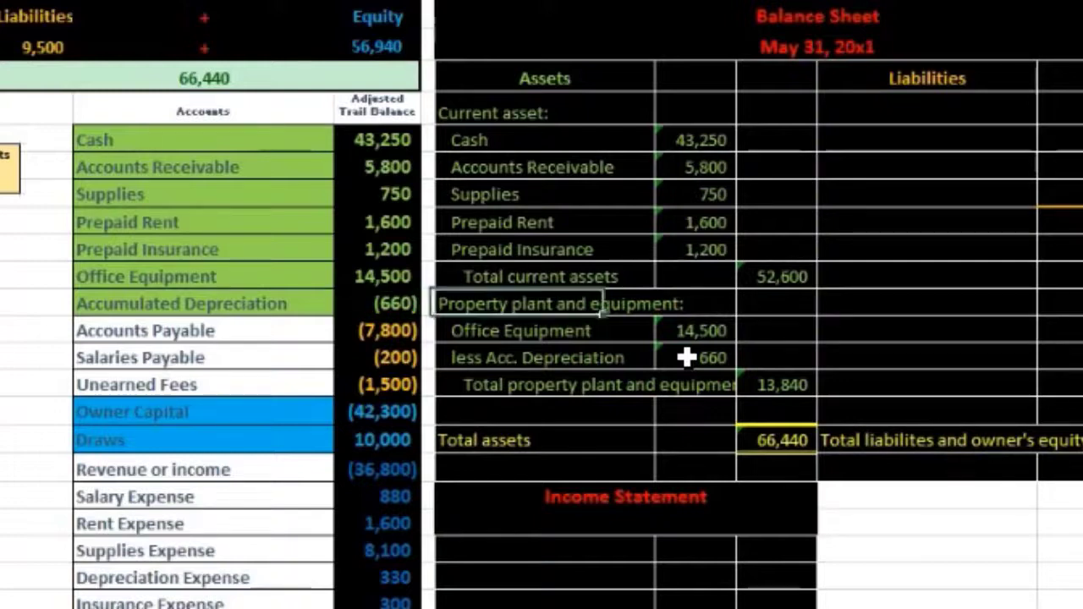
click(685, 357)
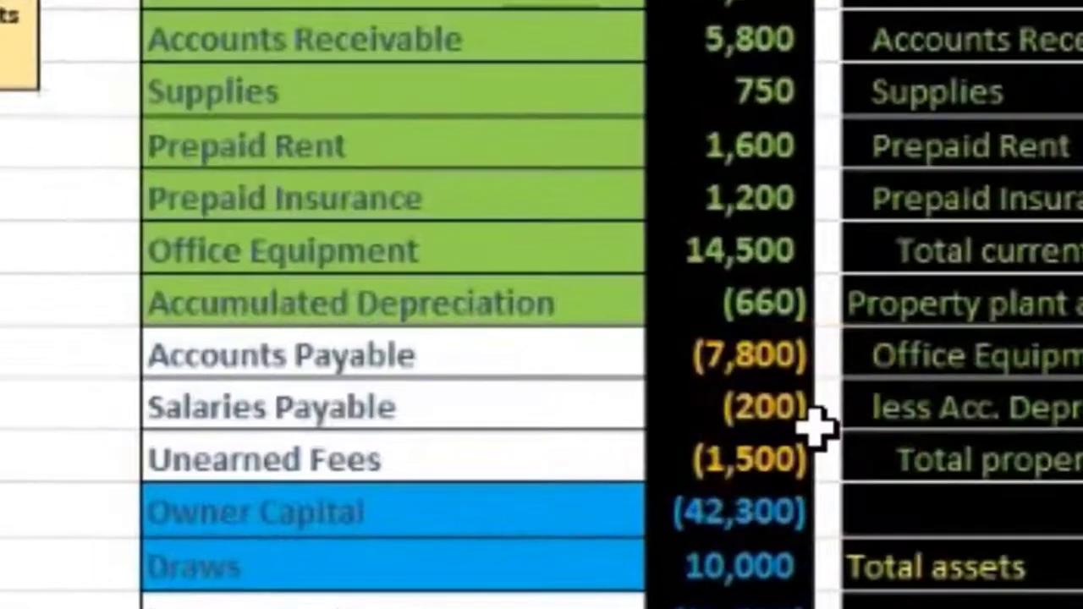
drag(433, 372, 433, 451)
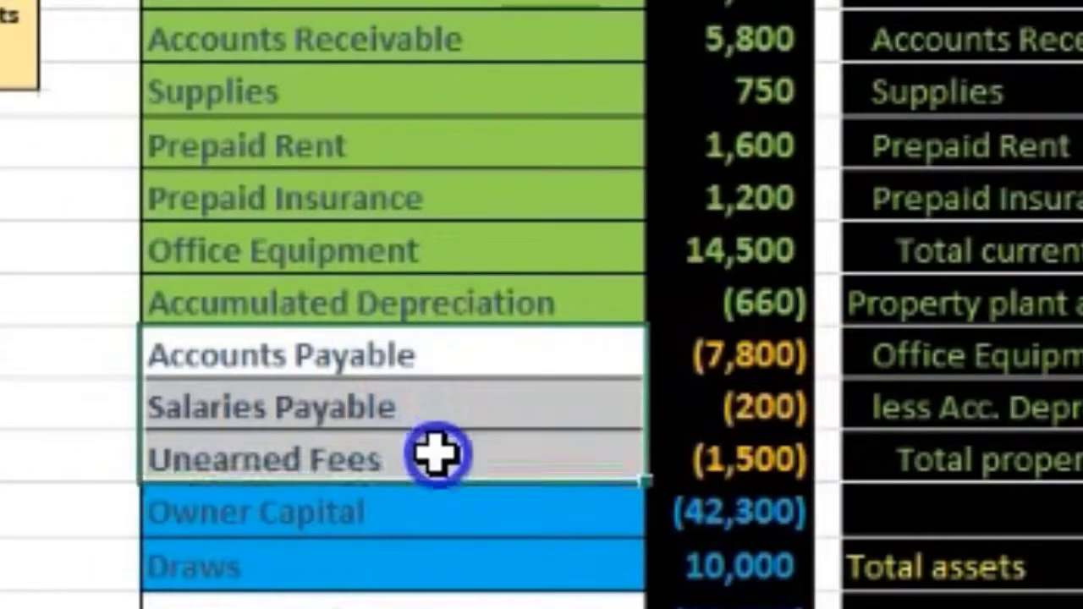
Step: Enter the heading "Current liabilities:" in K4 under Liabilities
click(1004, 80)
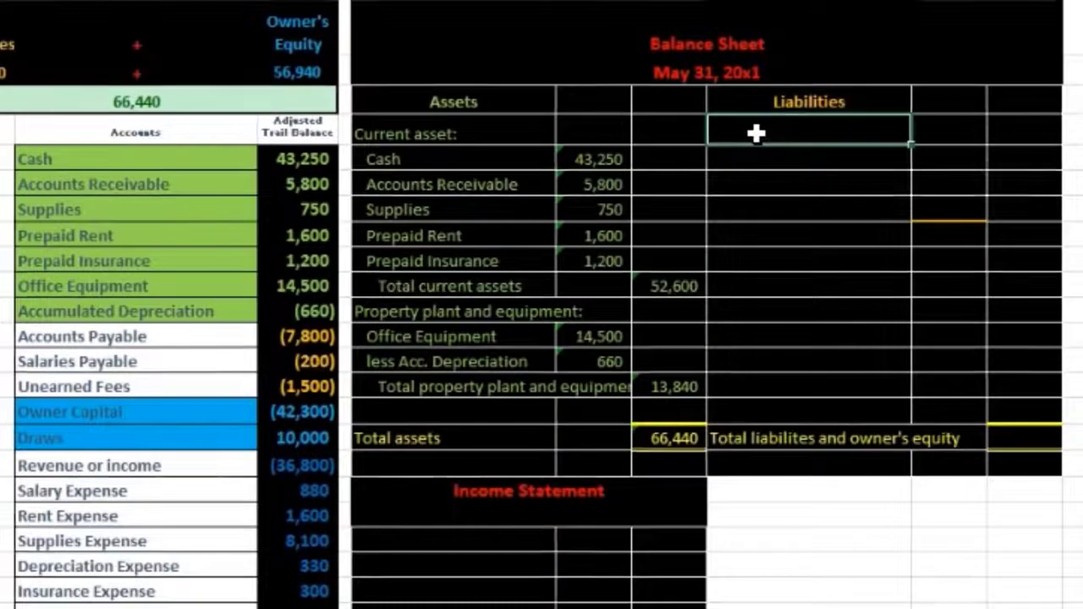
click(756, 133)
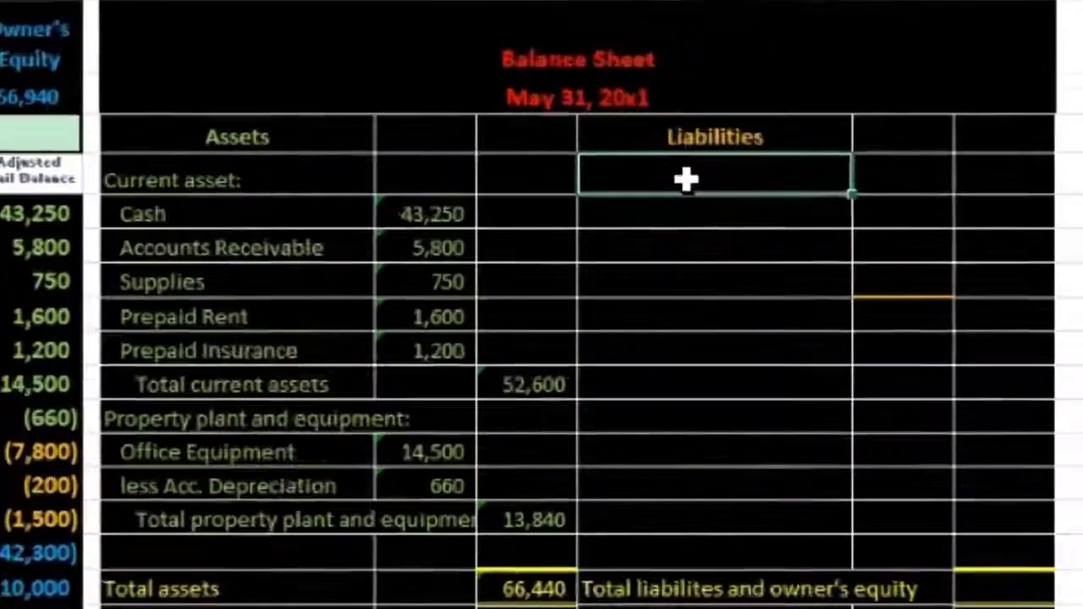
text(Cu)
text(rrent )
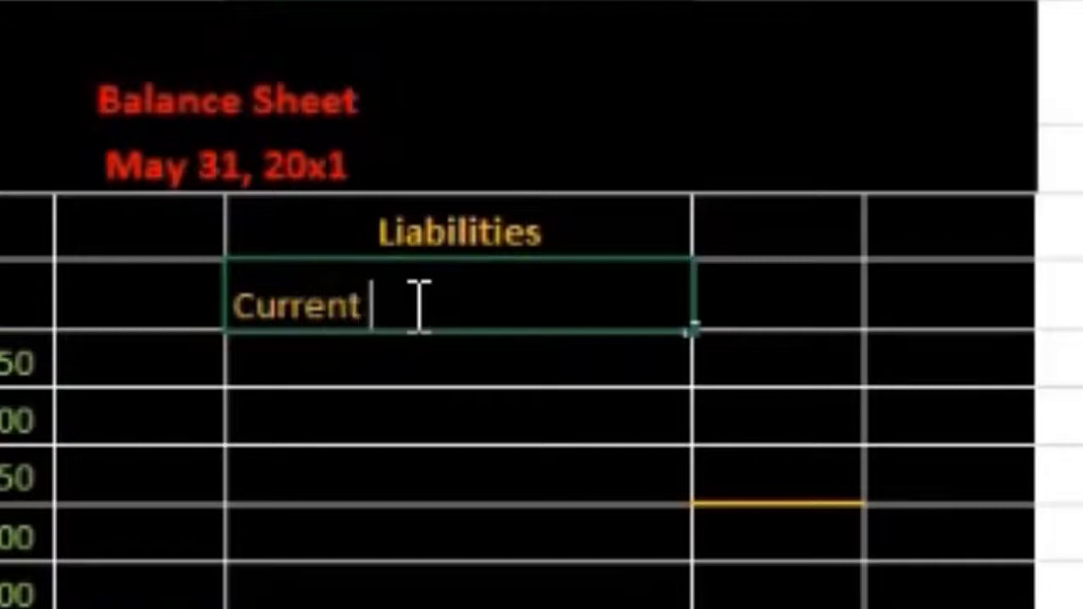
text(liabilitie)
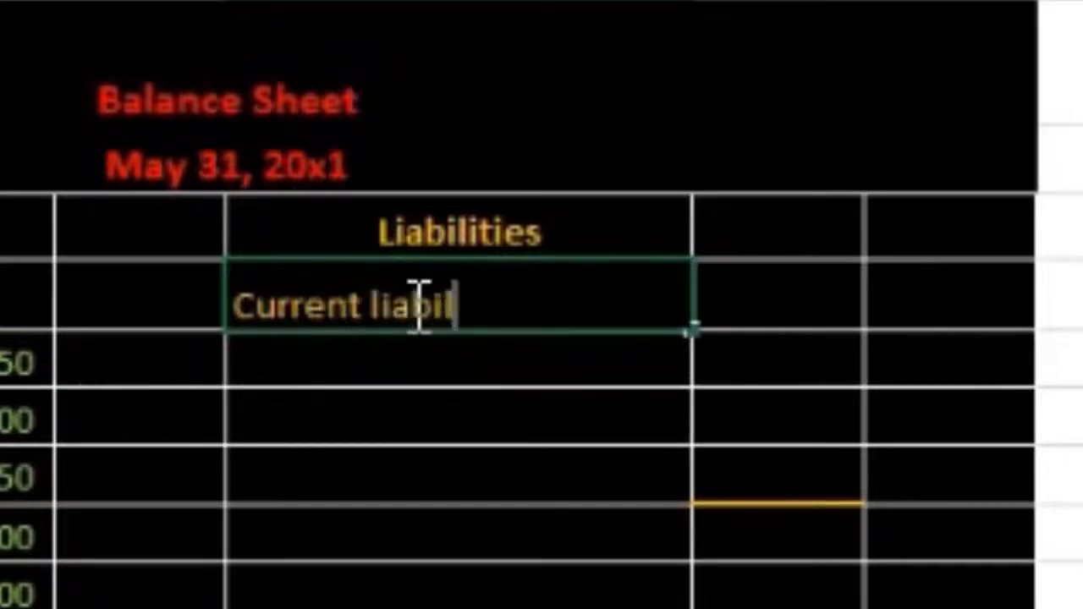
text(s:)
key(Return)
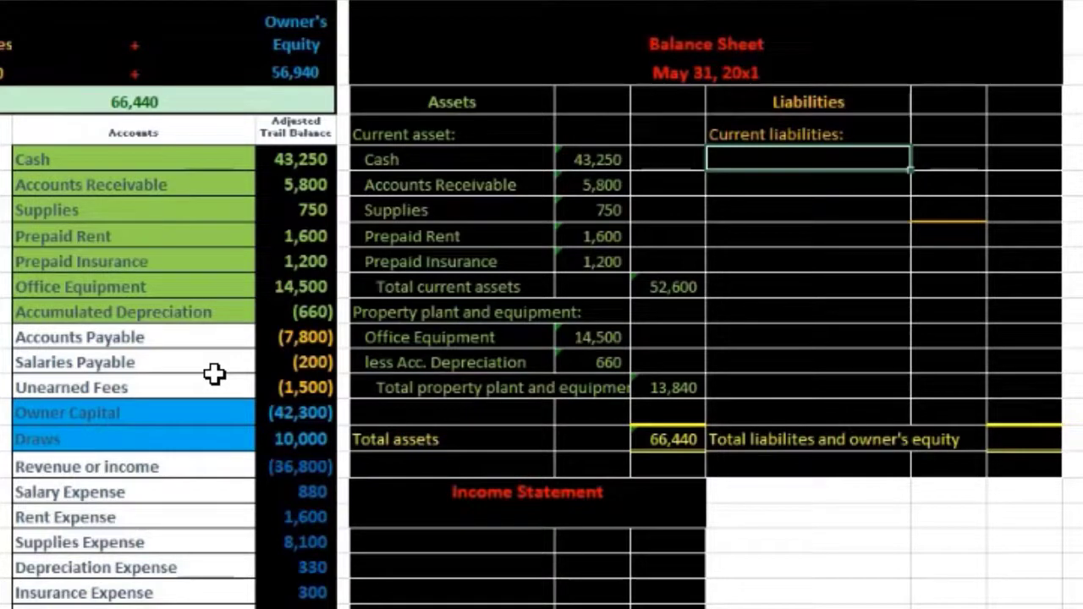
Step: Copy the Accounts Payable, Salaries Payable and Unearned Fees names from E12:E14 into K5:K7 as values only, and indent them once
click(194, 341)
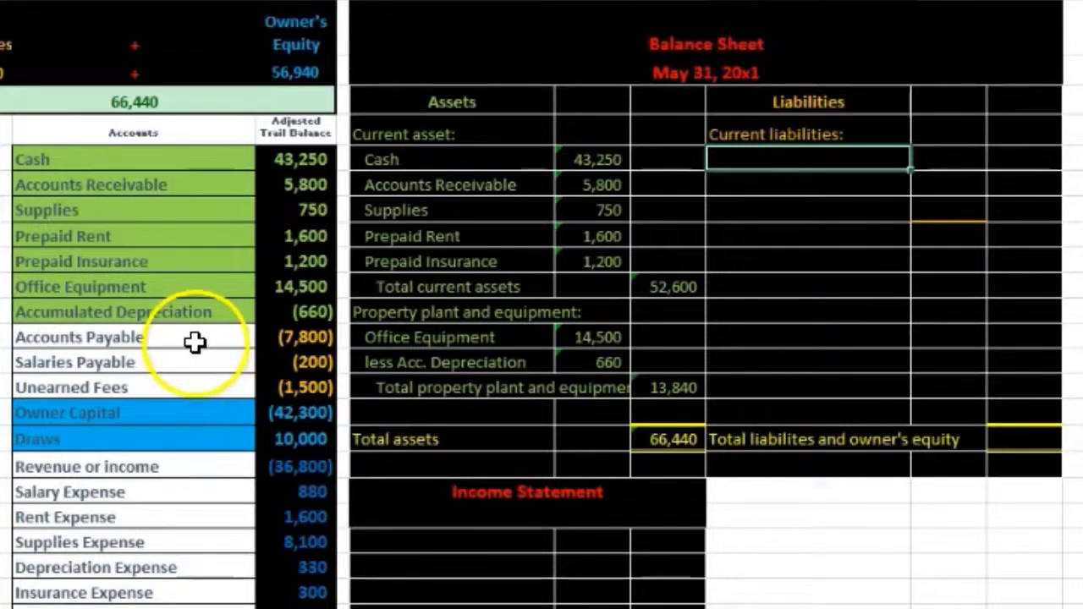
drag(194, 341, 189, 378)
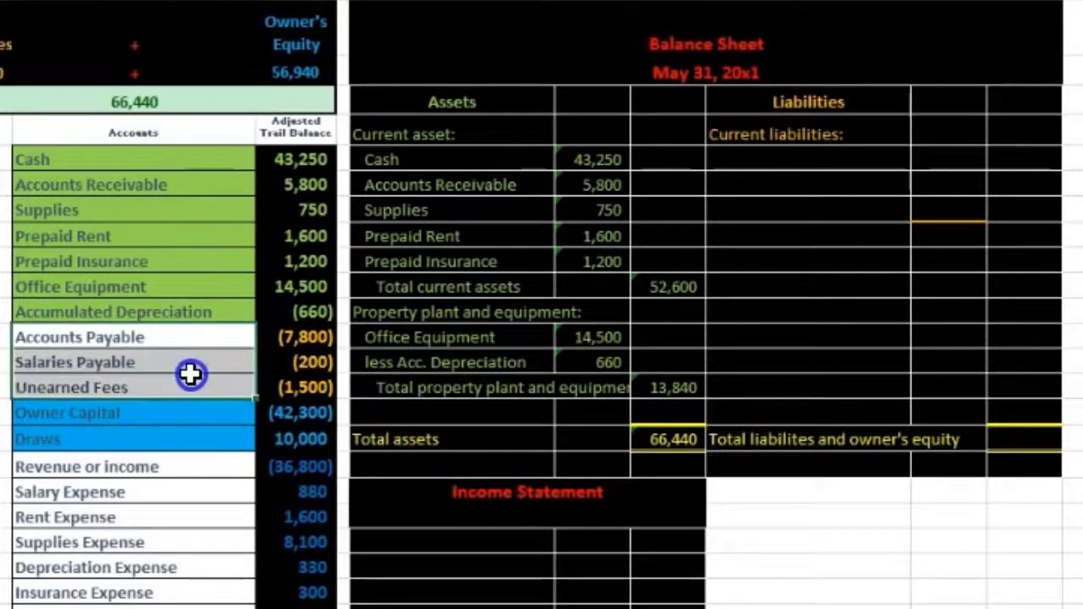
right_click(190, 378)
click(254, 0)
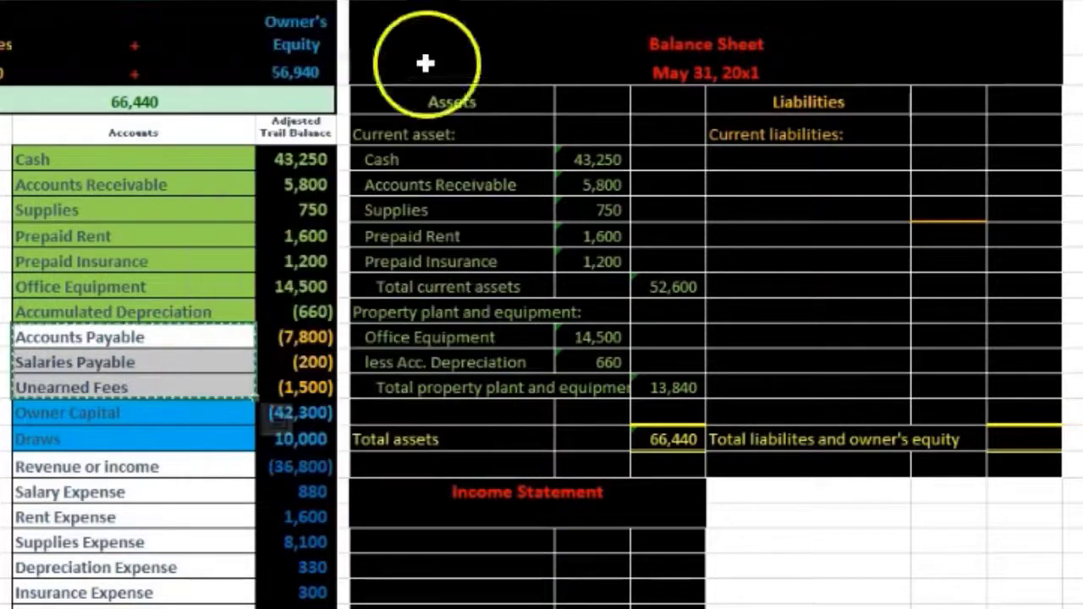
click(749, 154)
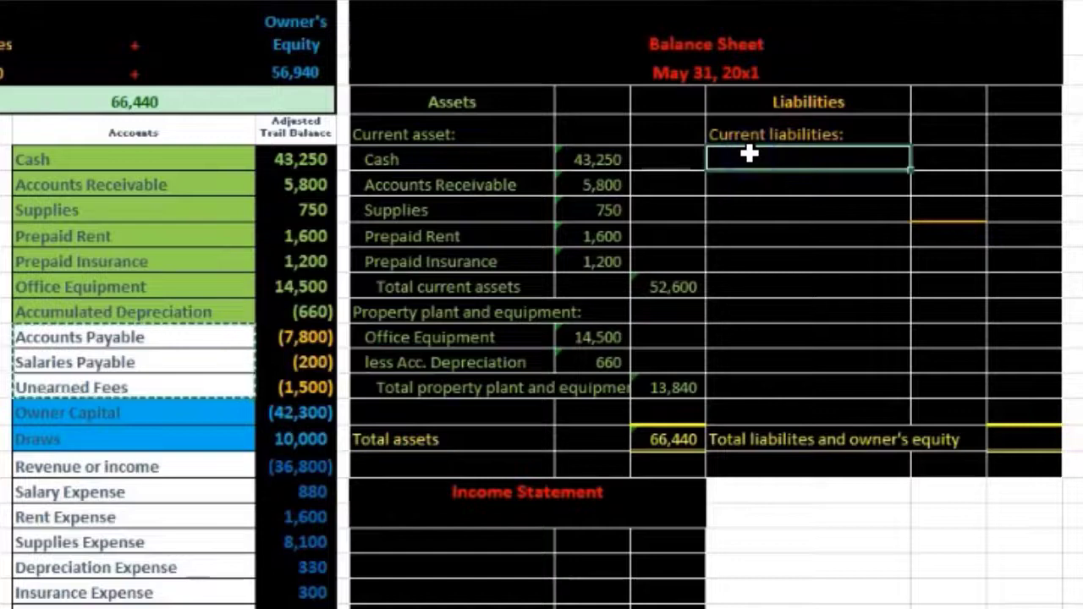
right_click(750, 153)
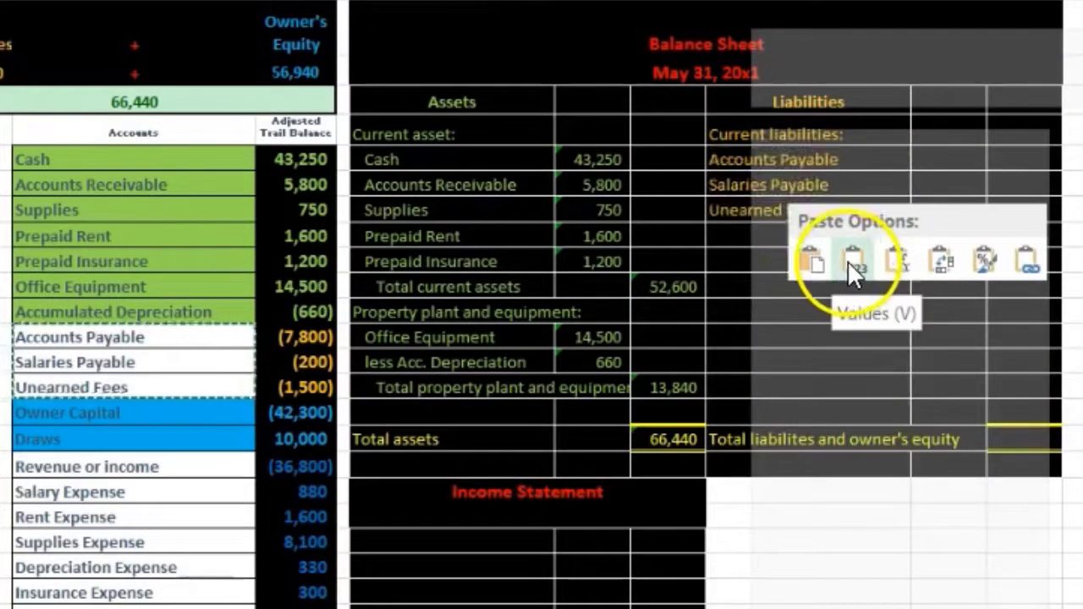
click(849, 261)
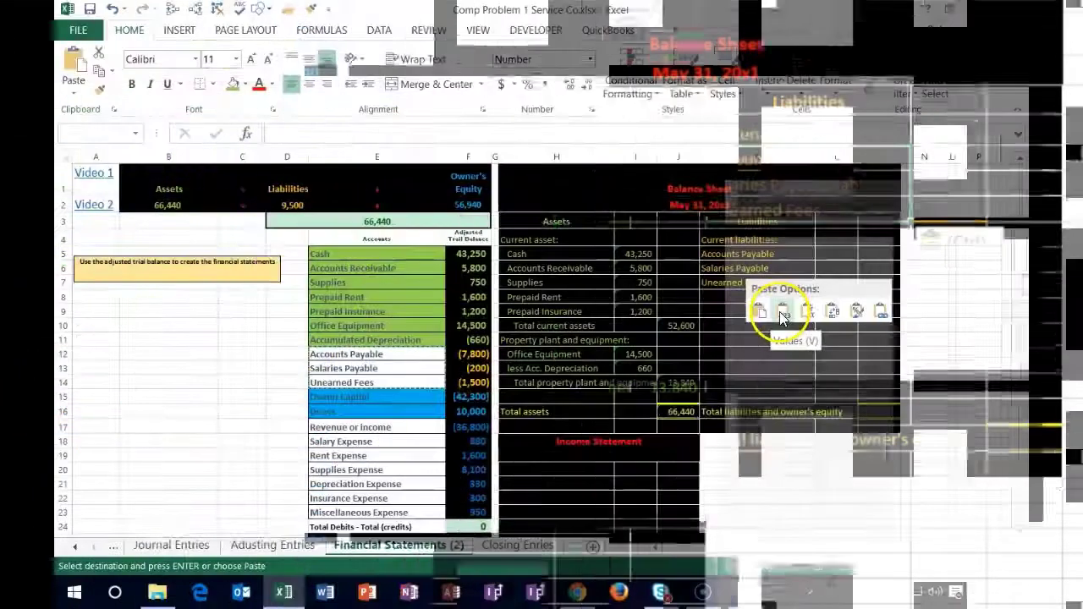
click(782, 313)
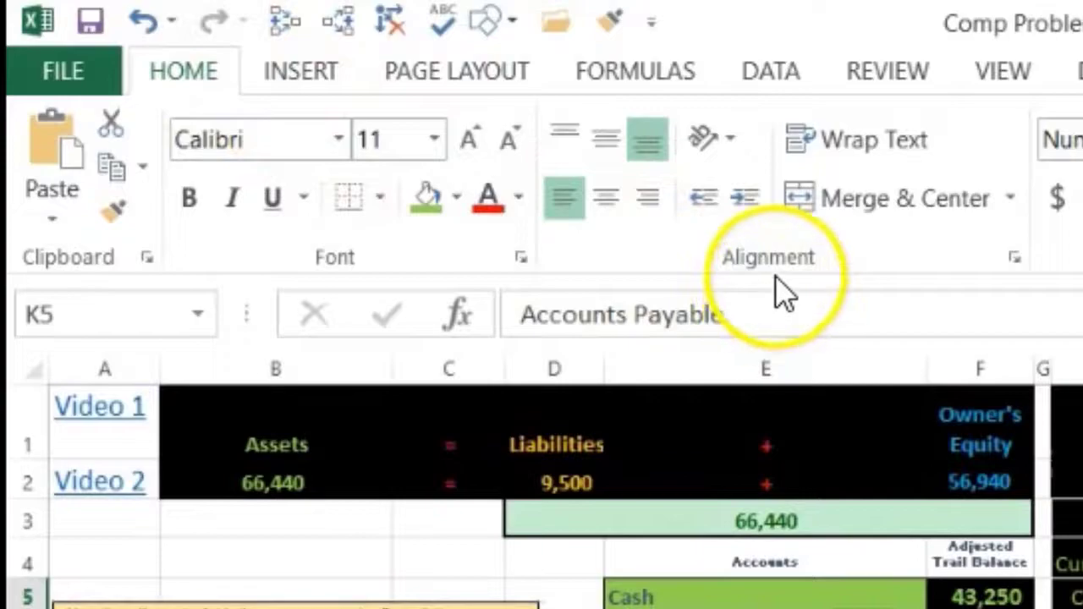
click(745, 197)
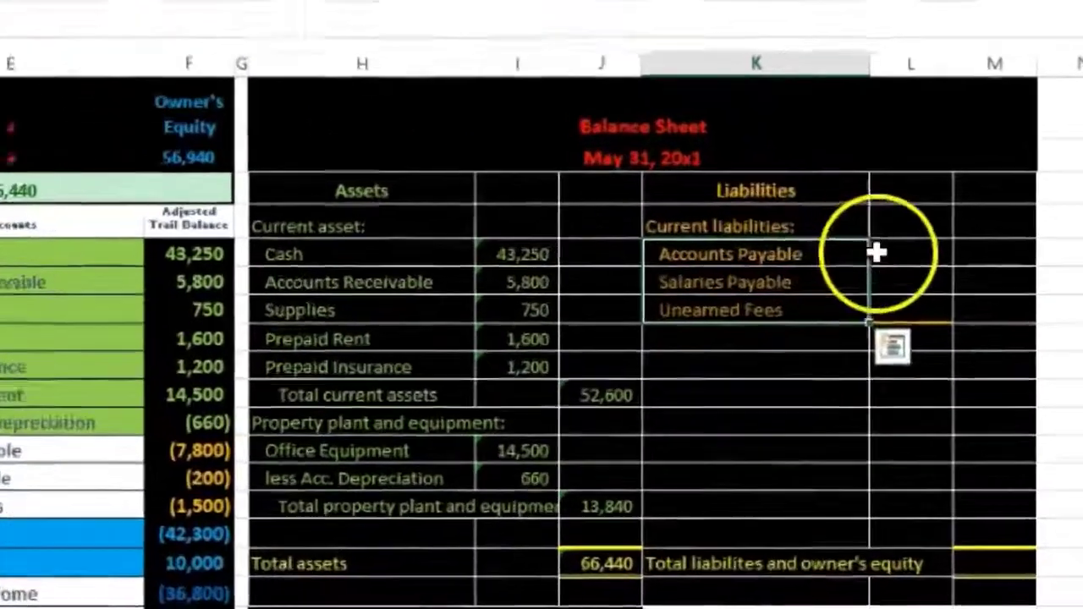
Step: Enter the Accounts Payable amount in L5 as the sign-reversed trial balance figure, -F12
click(876, 252)
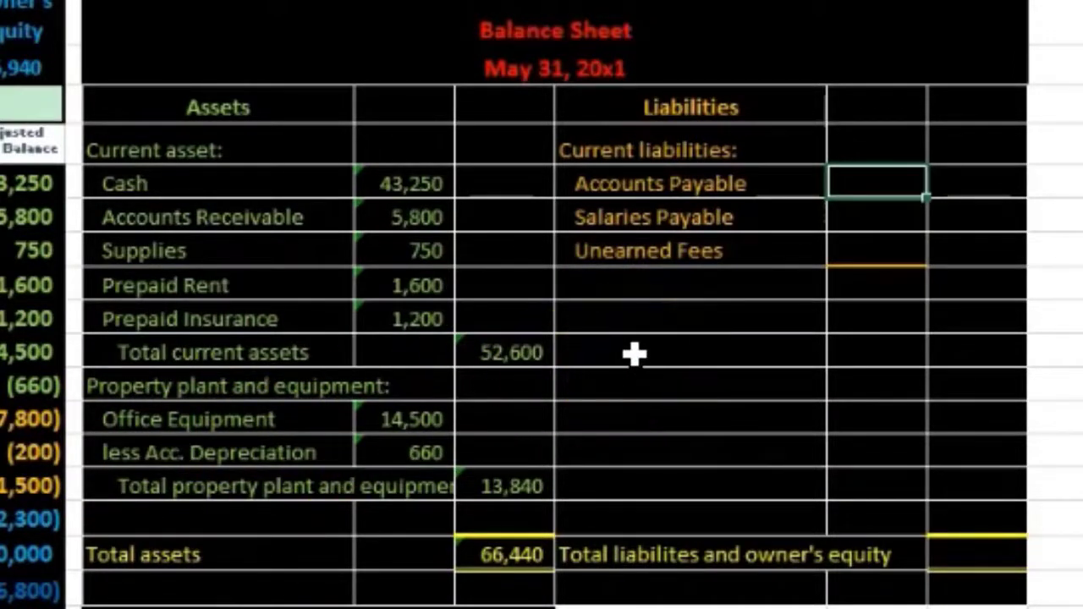
key(F2)
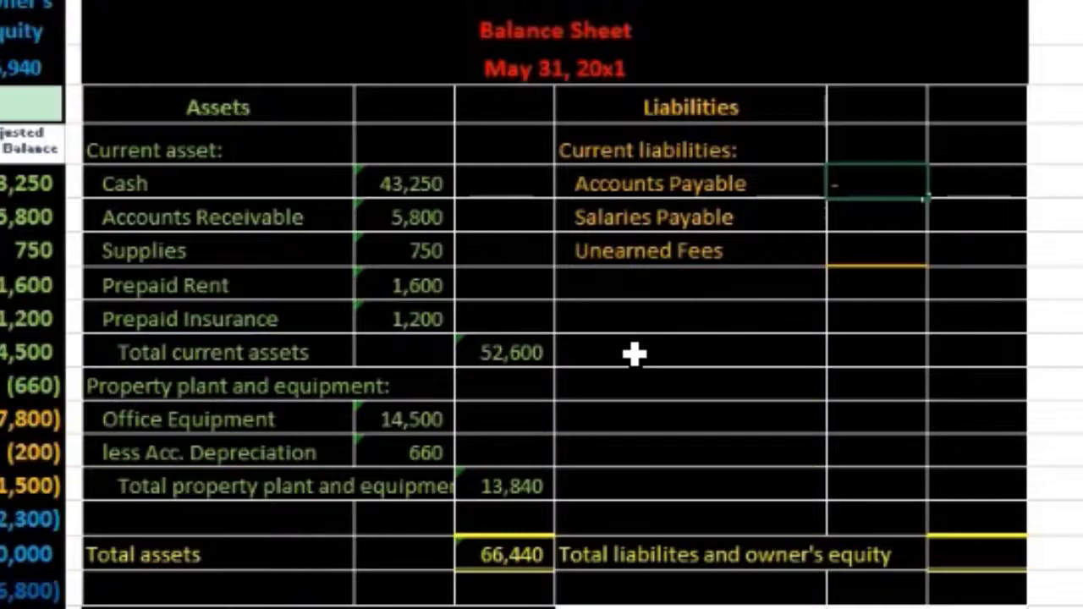
text(-)
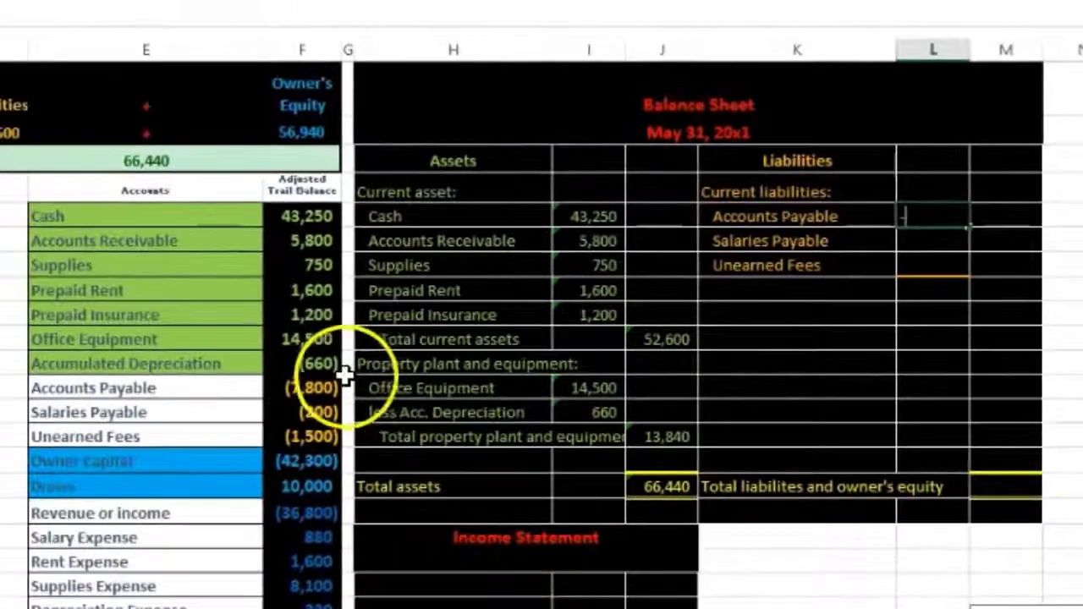
click(34, 419)
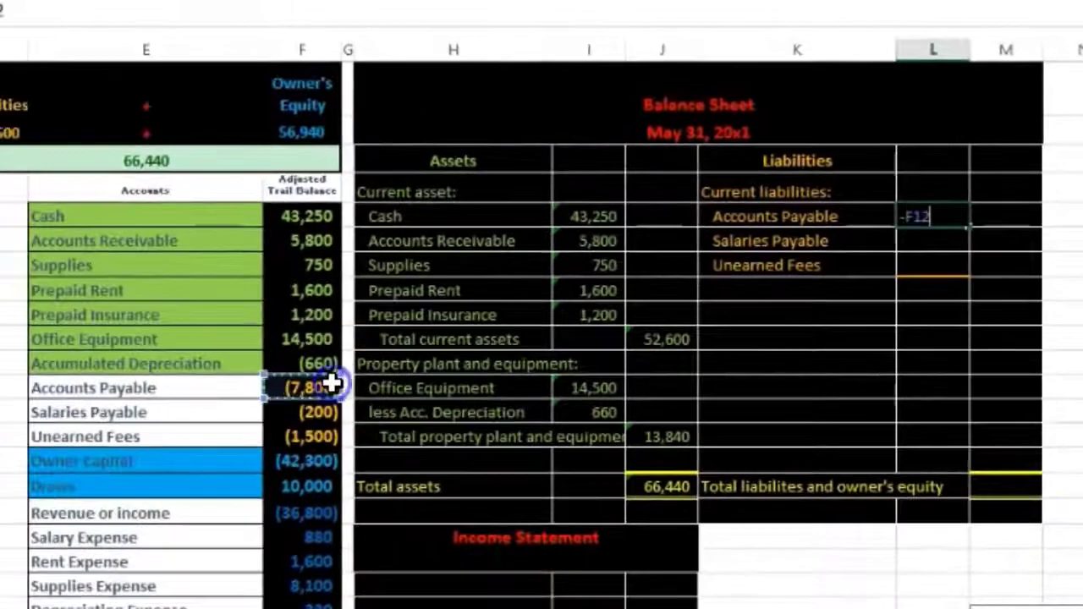
key(Return)
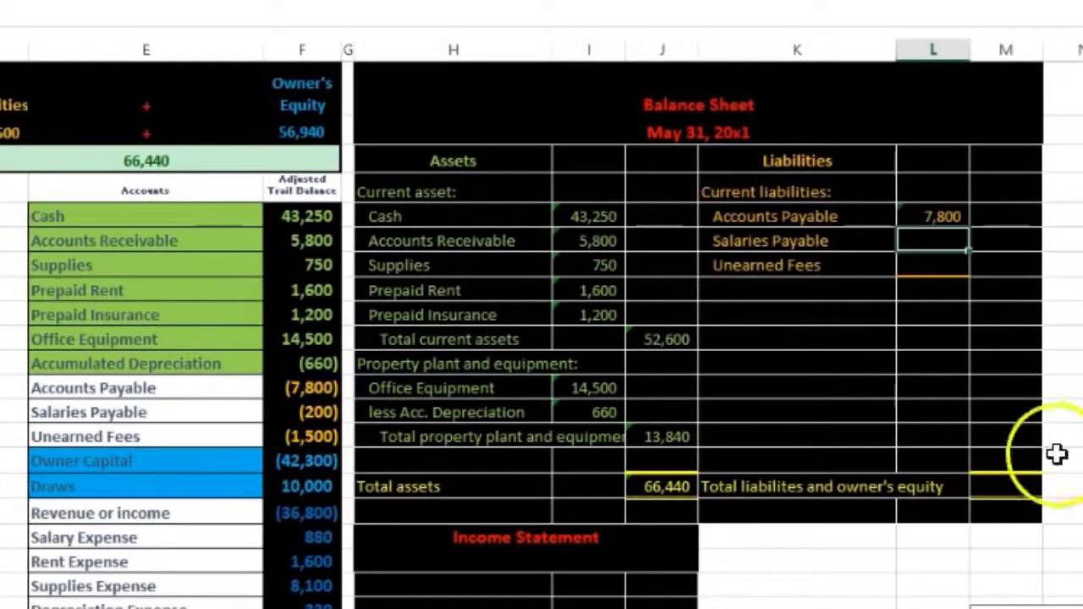
Step: Enter the Salaries Payable and Unearned Fees amounts in L6 and L7 as the sign-reversed trial balance figures, -F13 and -F14
click(942, 243)
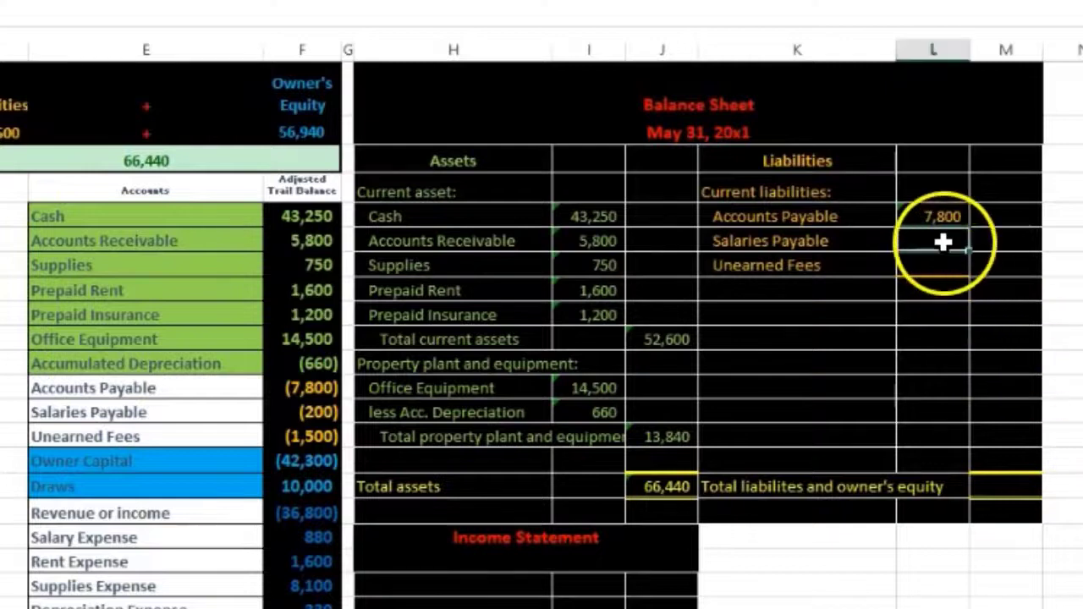
text(-)
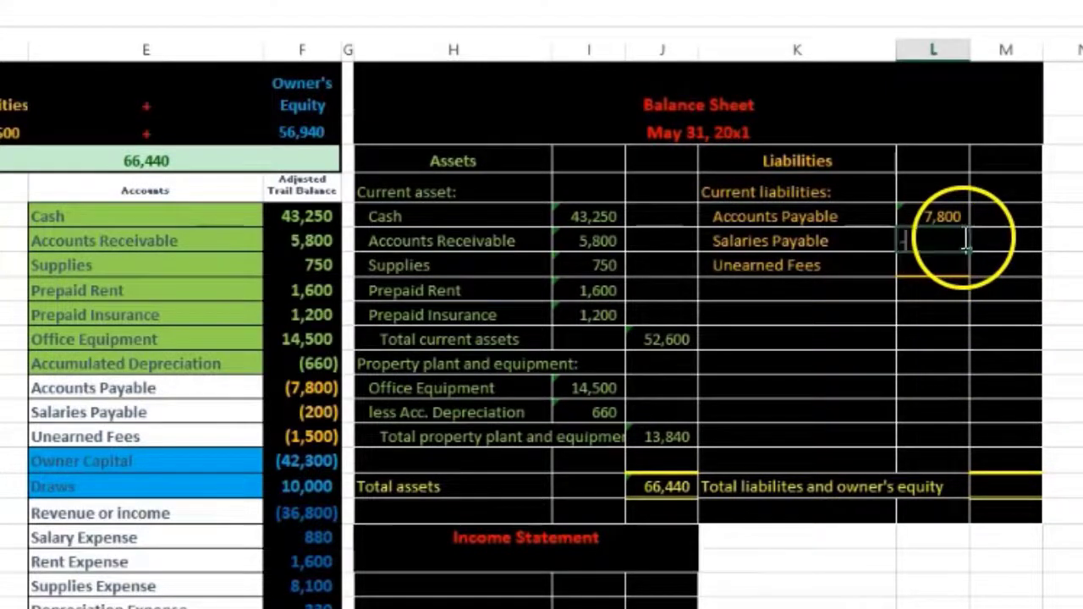
click(279, 419)
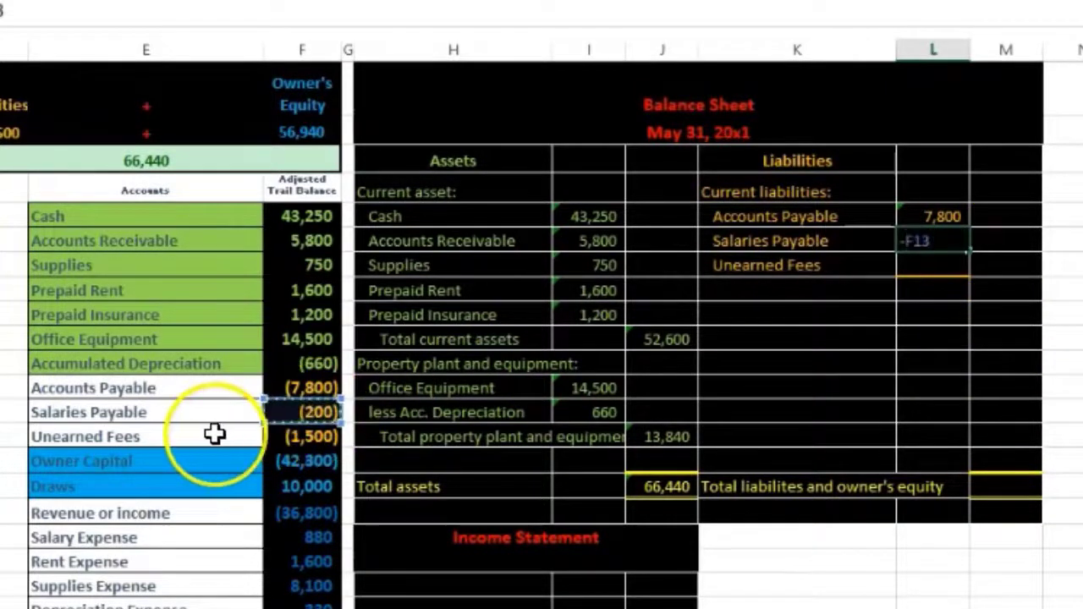
key(Return)
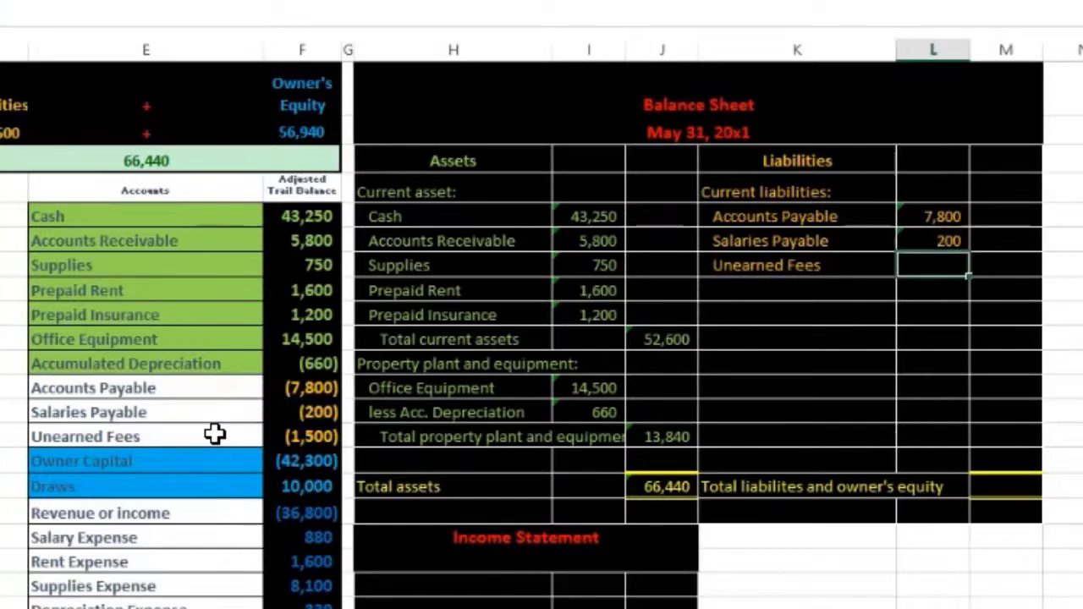
text(-)
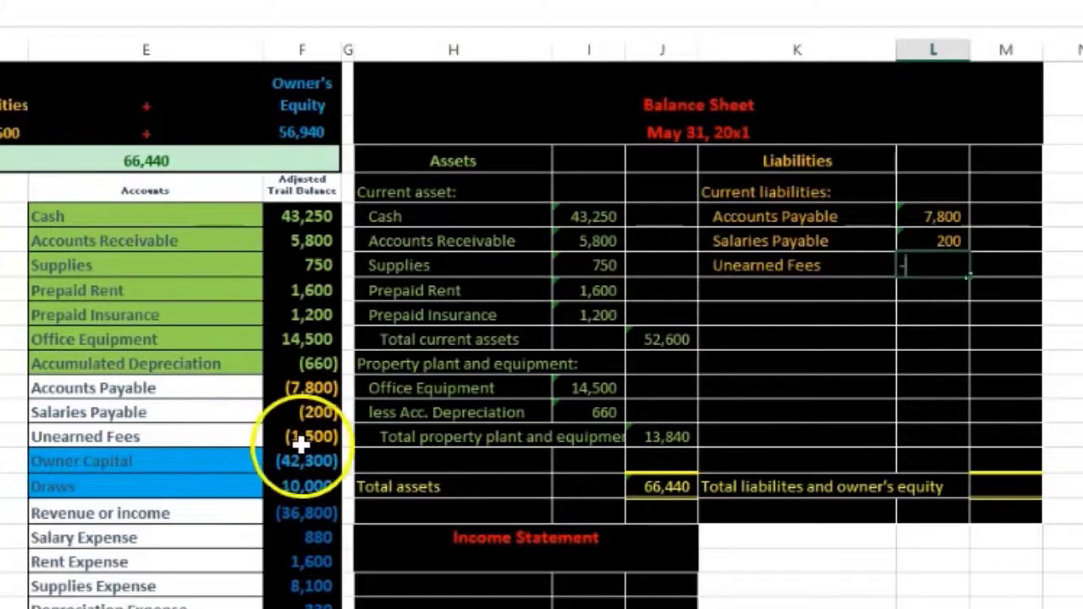
click(298, 436)
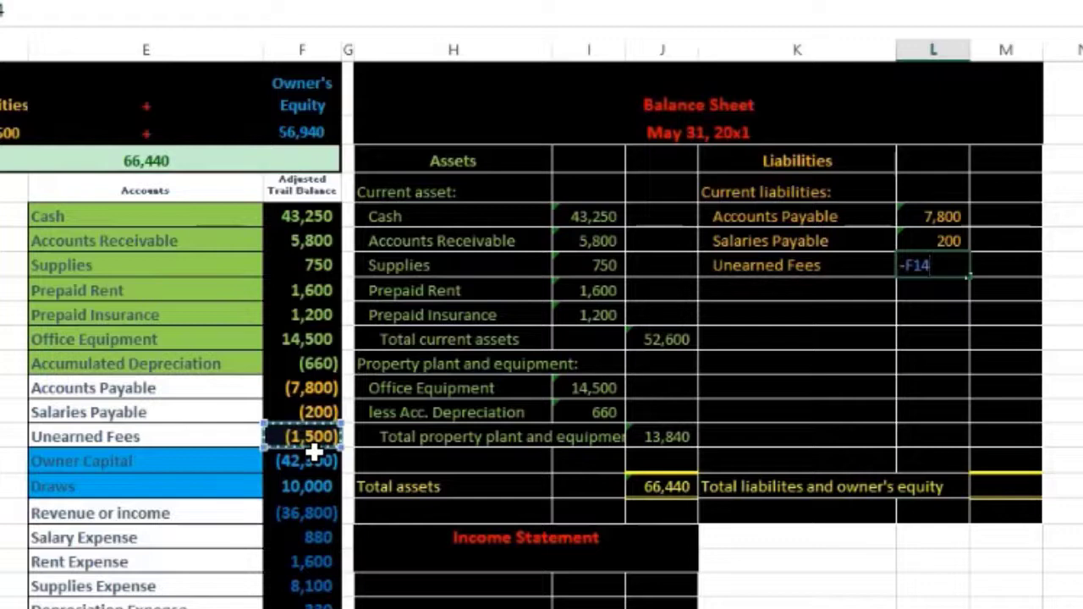
key(Return)
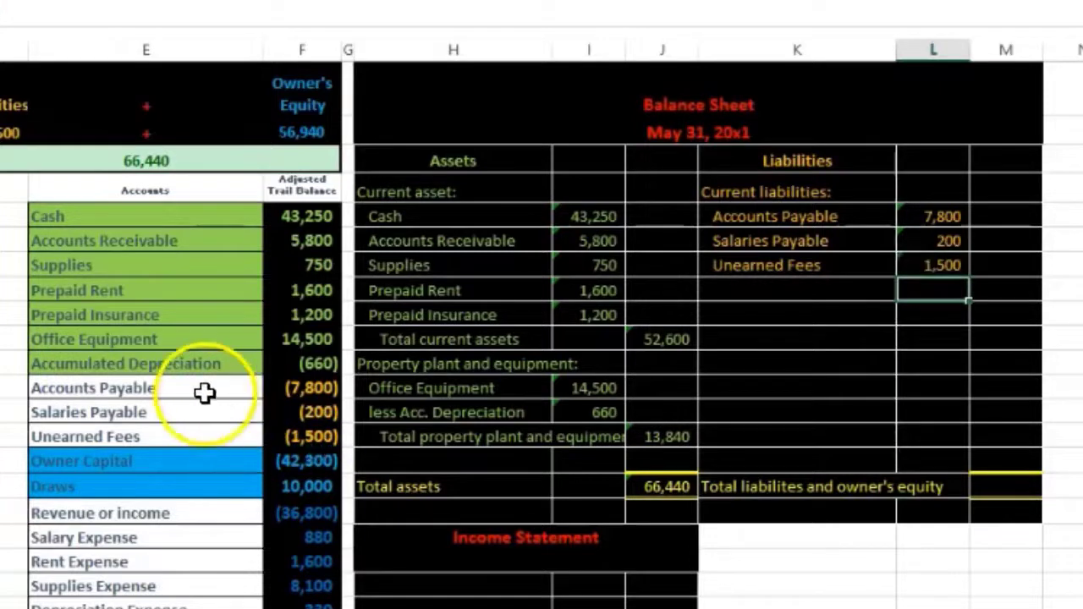
Step: Fill the Accounts Payable, Salaries Payable and Unearned Fees account names in E12:E14 with green to mark them as used
drag(205, 392, 208, 430)
right_click(206, 436)
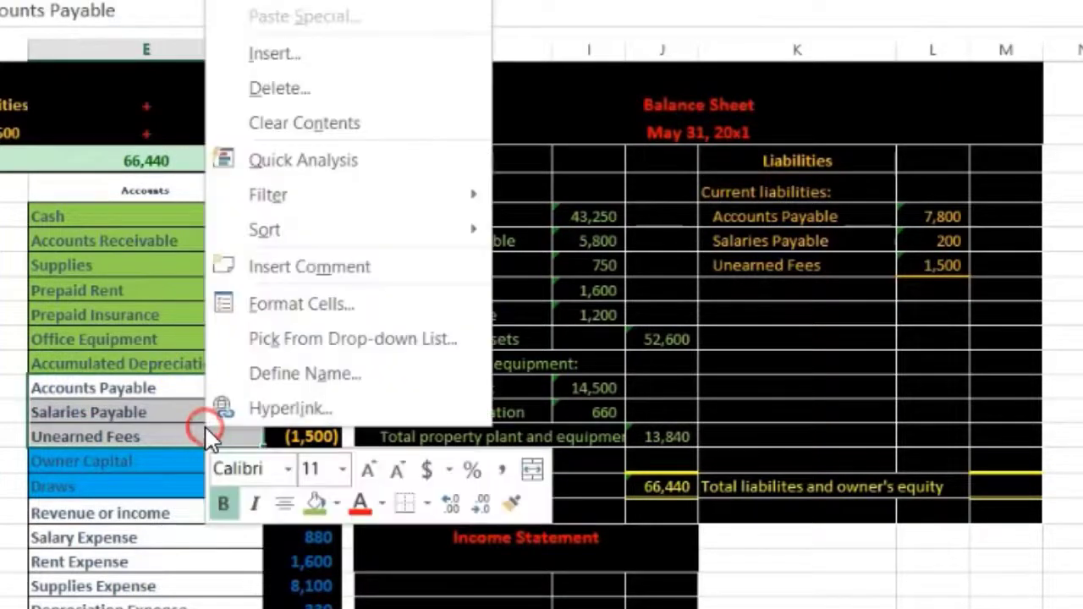
click(315, 502)
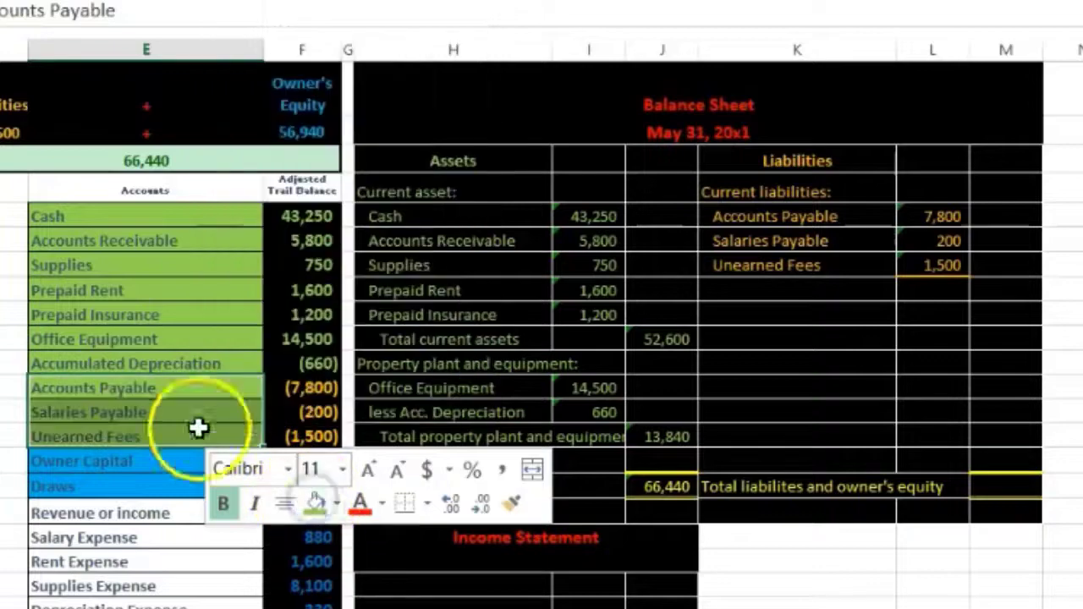
click(133, 405)
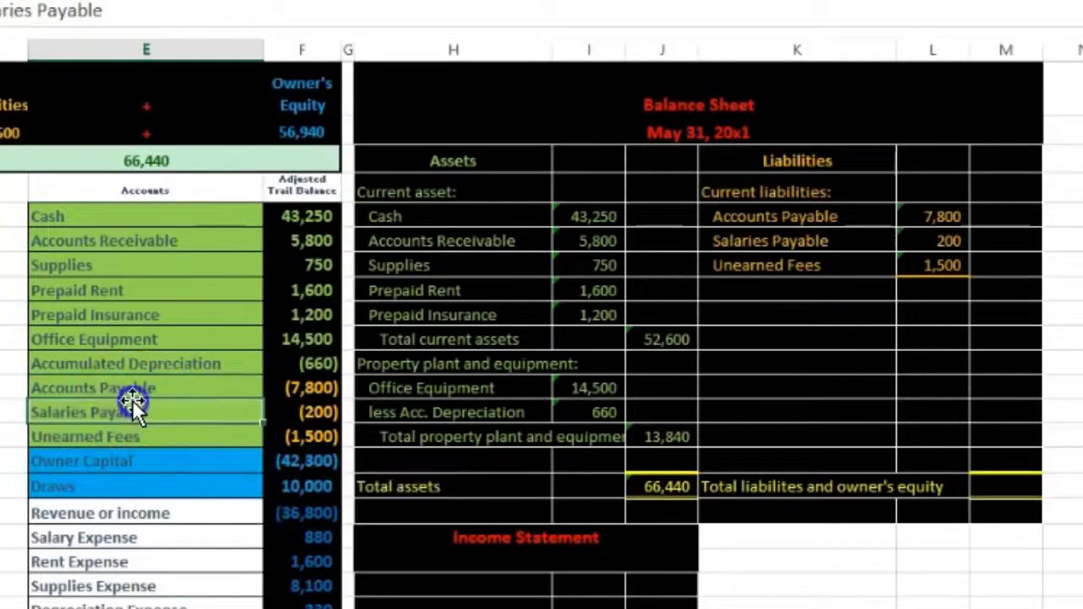
Step: Enter the label "Total liabilities" in K8, below Unearned Fees on the balance sheet
click(1015, 294)
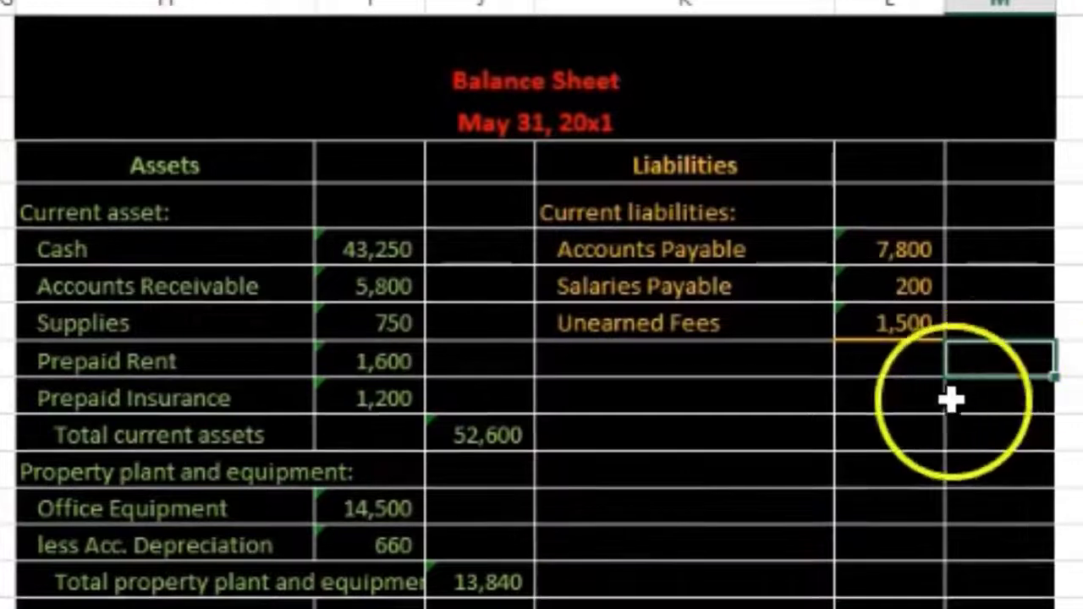
click(694, 363)
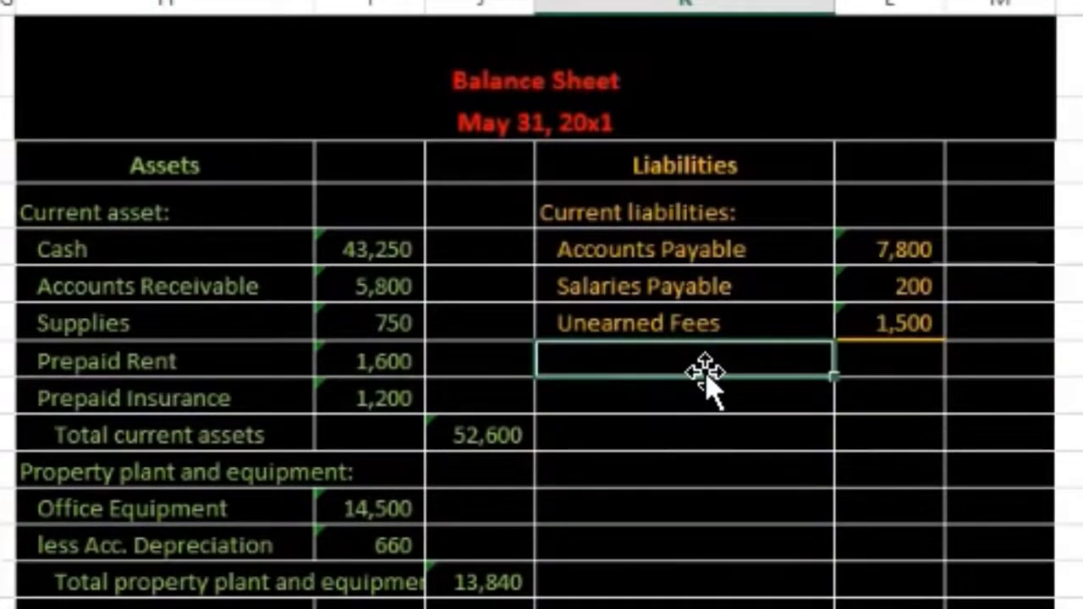
text(Total liabilities)
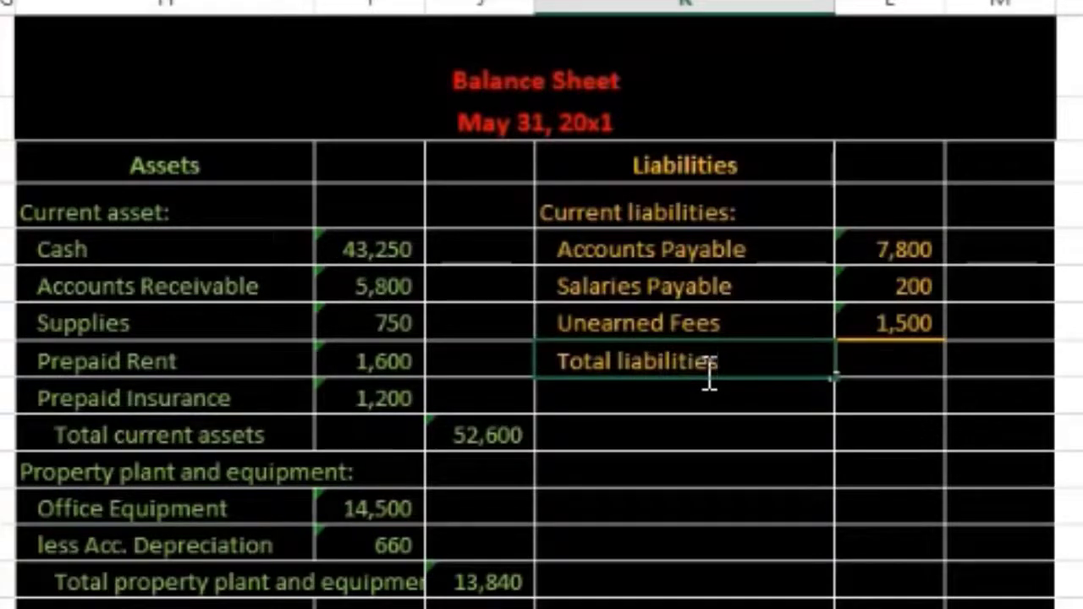
key(Return)
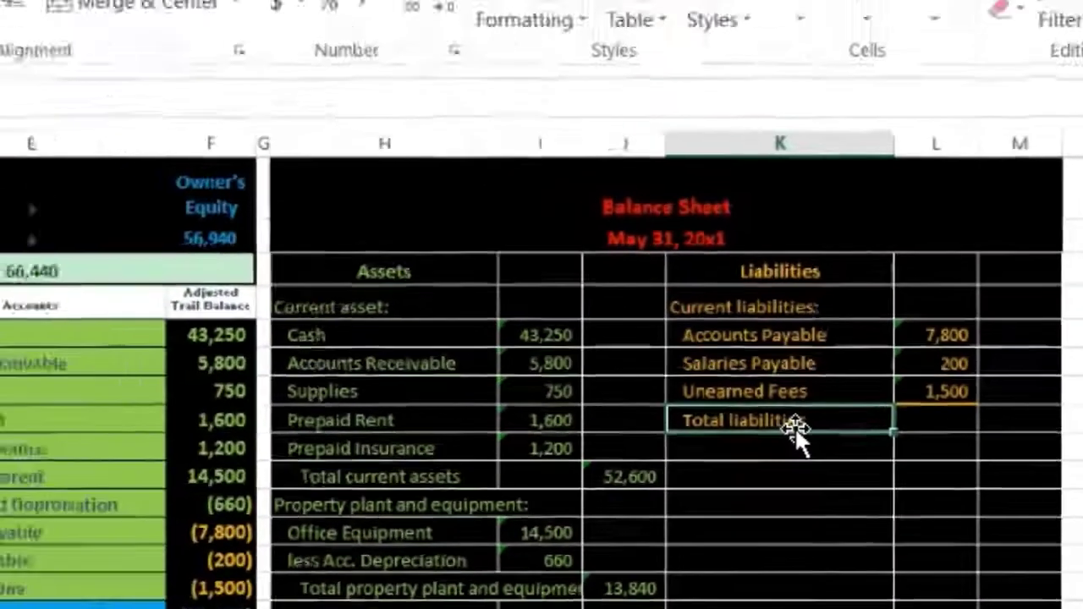
Step: Indent the Total liabilities label one more level and sum L5:L7 beside it in the outer column, cell M8
click(703, 364)
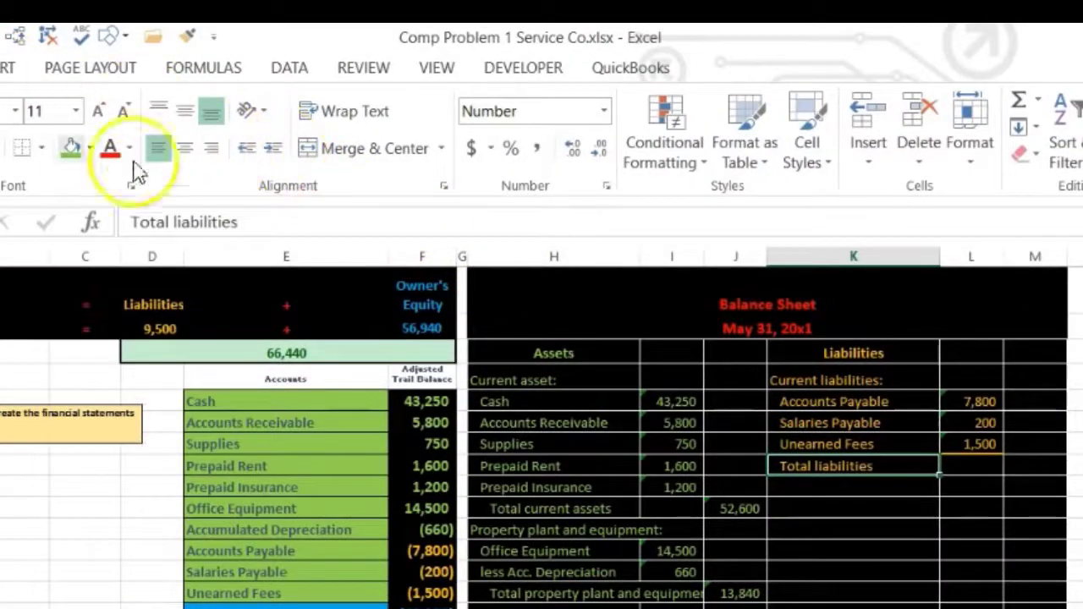
click(273, 149)
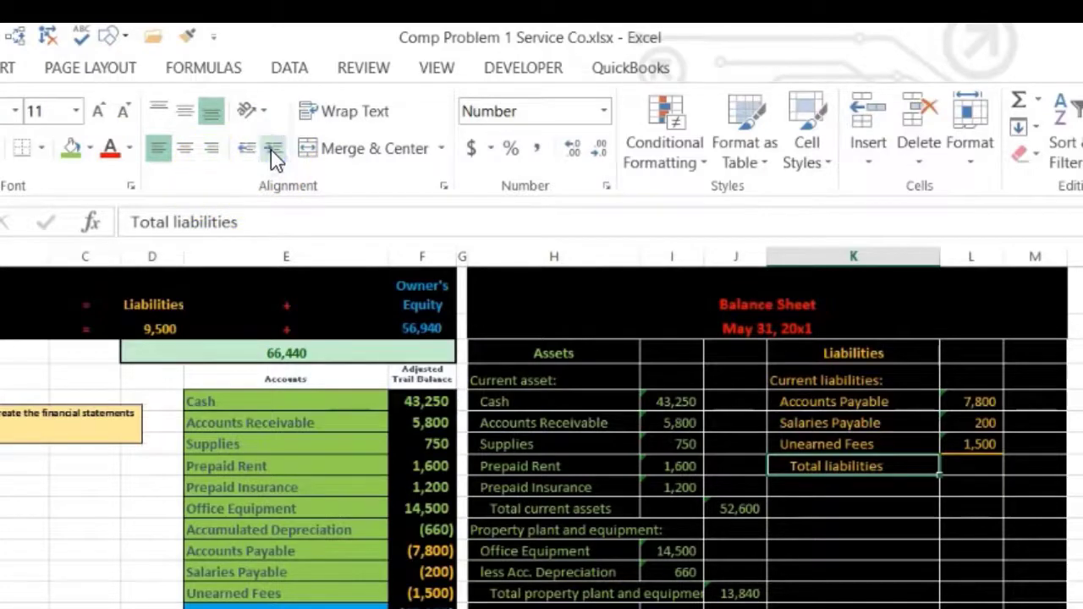
click(1055, 467)
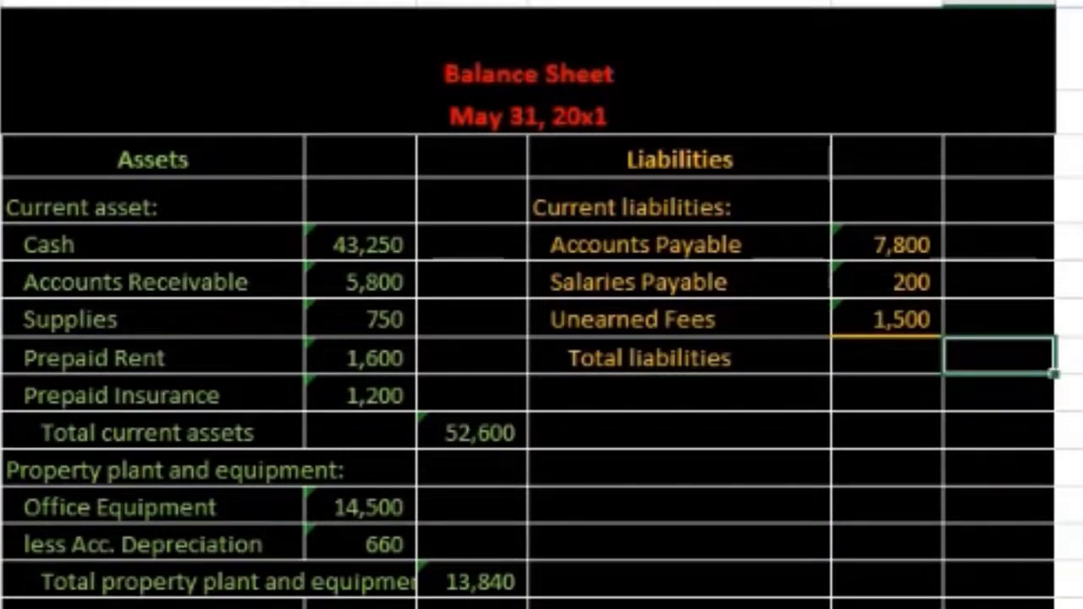
click(997, 348)
text(=sum)
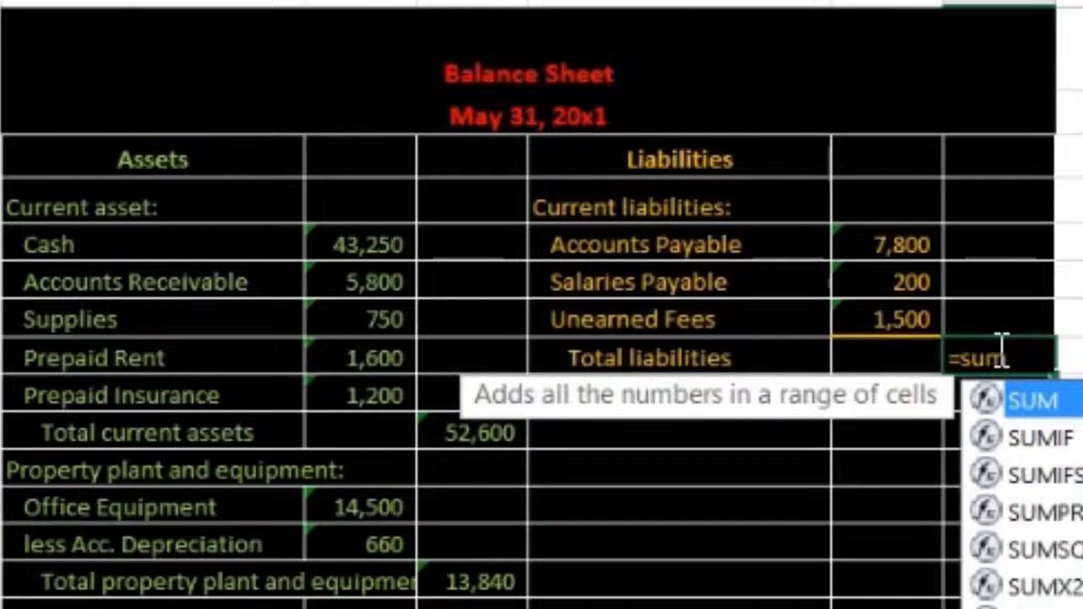
text(()
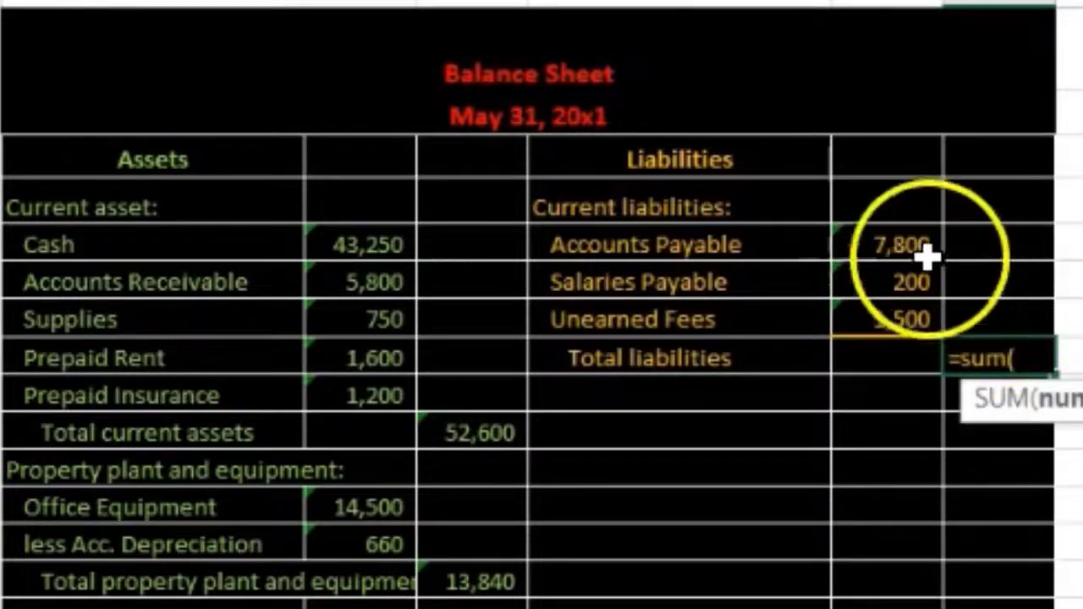
drag(900, 245, 904, 307)
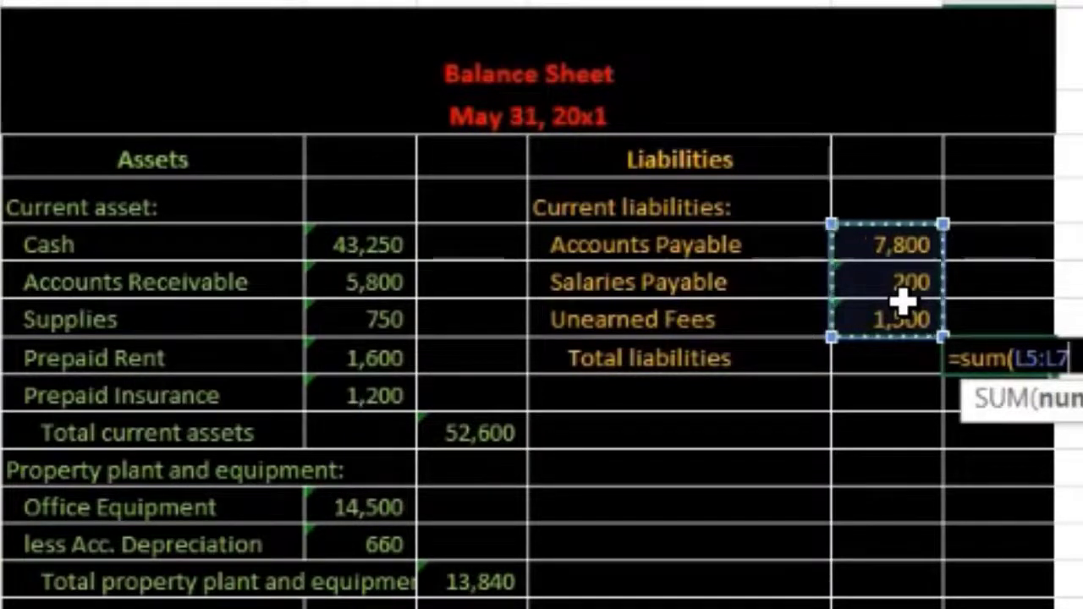
key(Return)
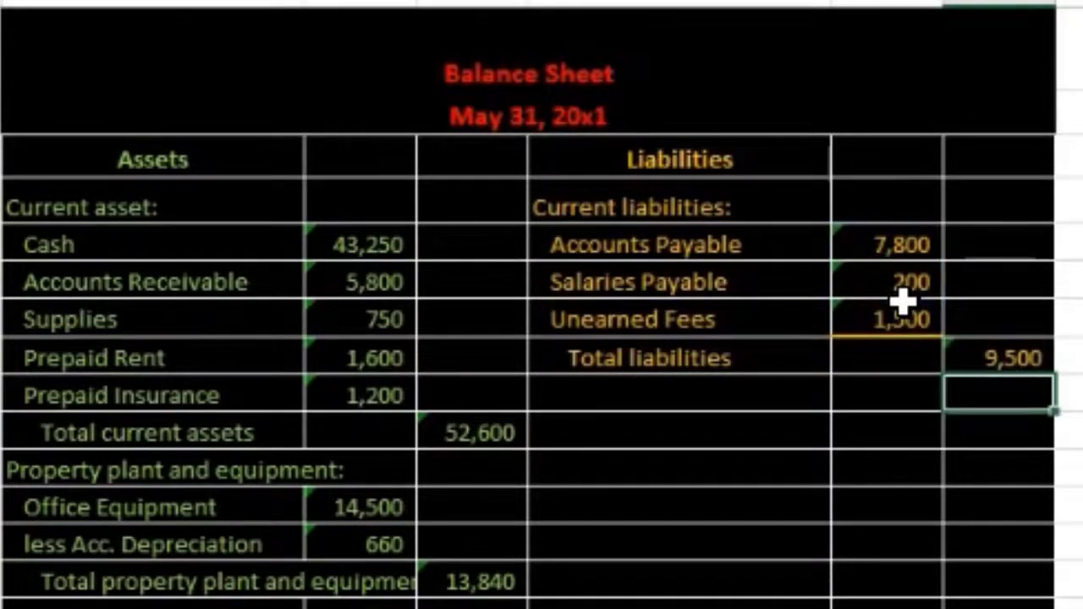
Step: Compare the balance sheet's liability amounts with the adjusted trial balance and examine its equity accounts from Owner Capital through Miscellaneous Expense
drag(875, 242, 880, 322)
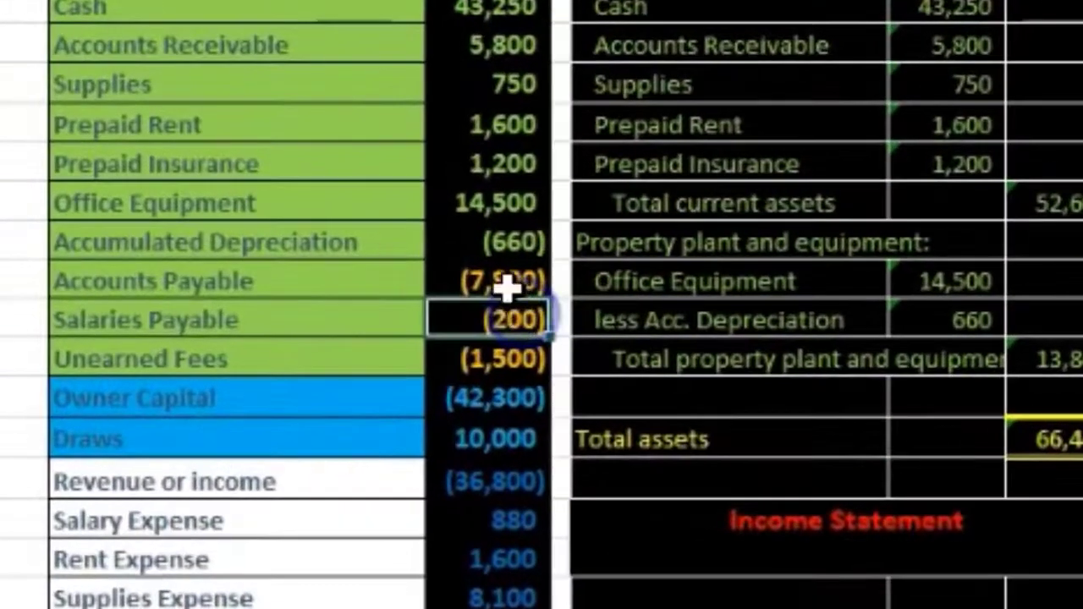
drag(200, 286, 201, 309)
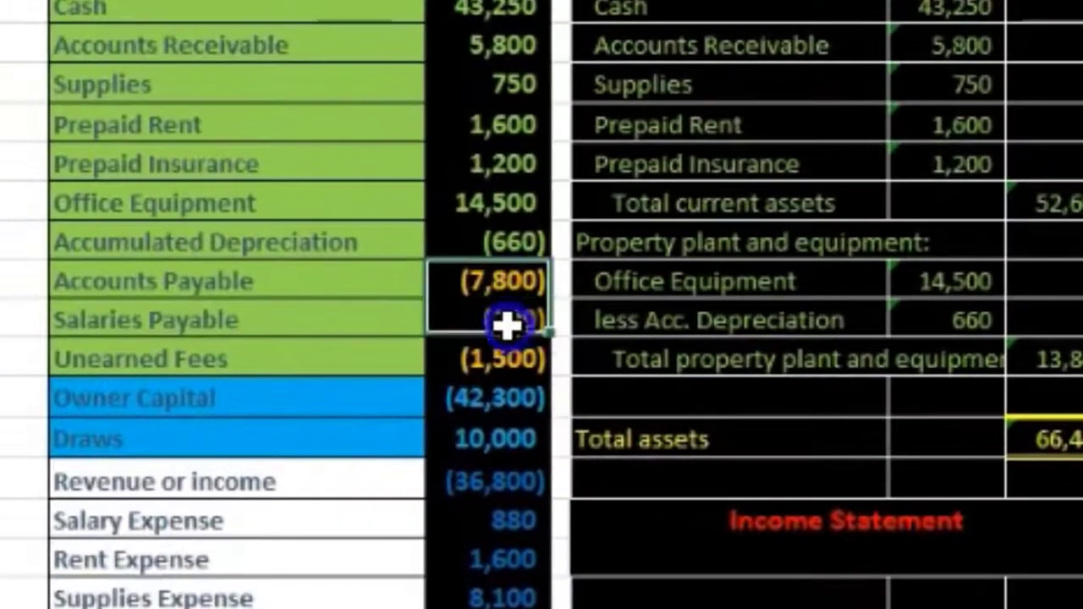
drag(506, 324, 508, 359)
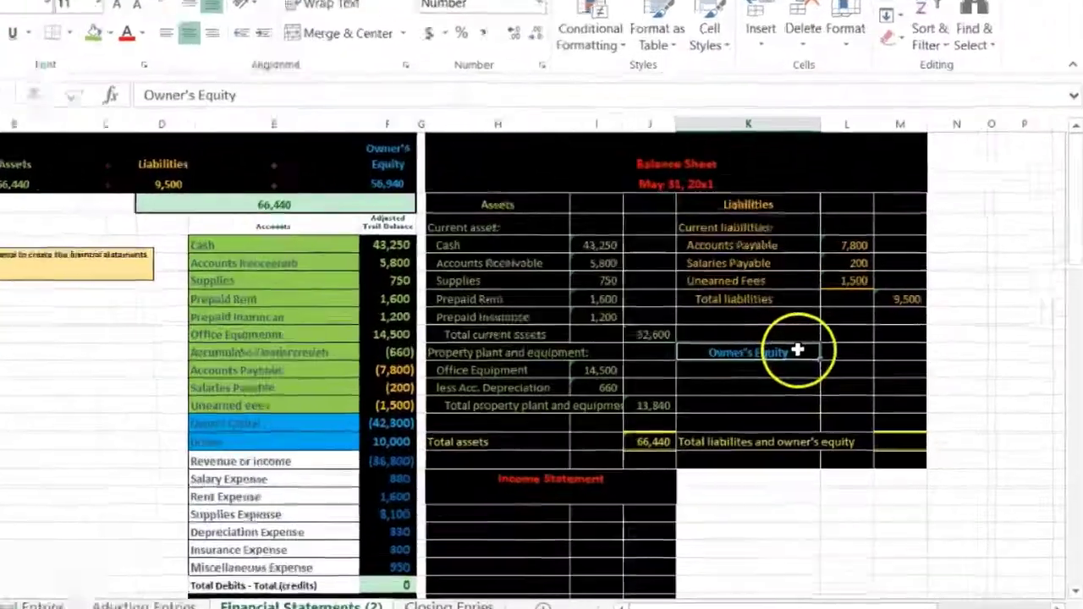
click(773, 355)
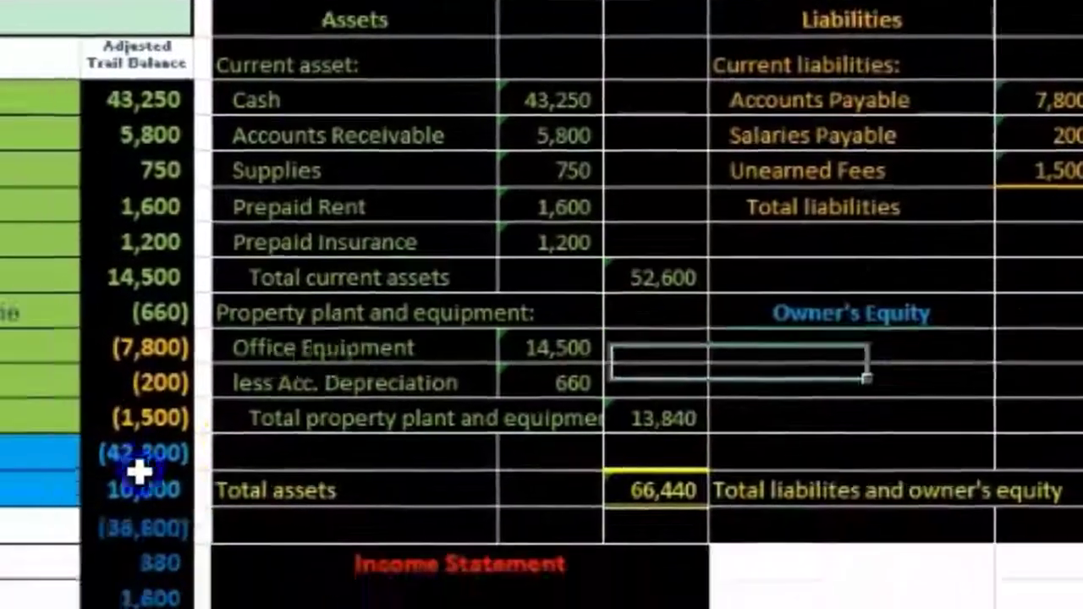
drag(139, 466, 169, 608)
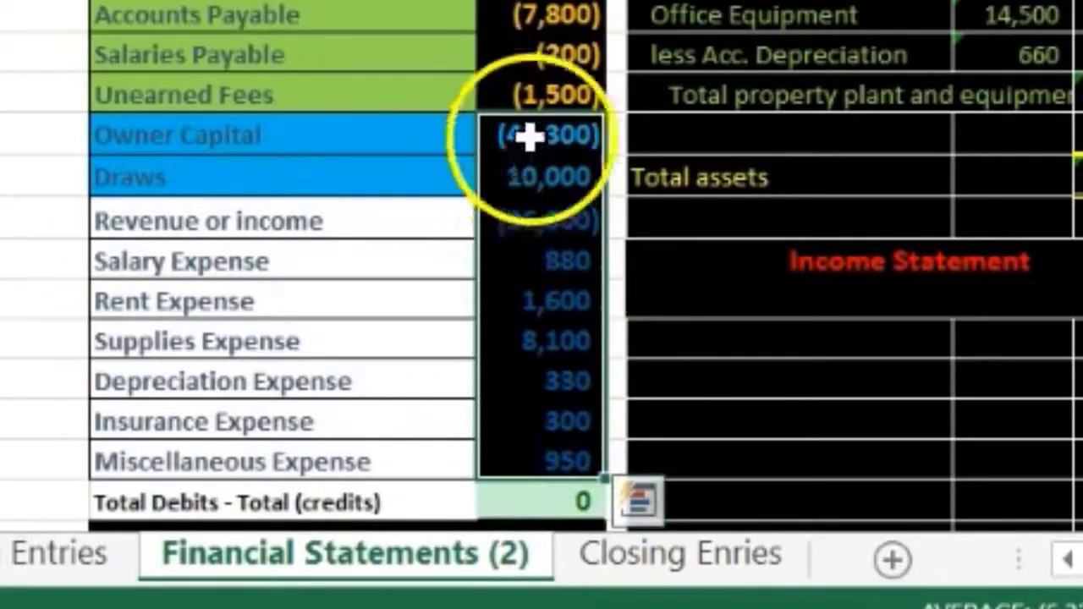
drag(529, 136, 524, 176)
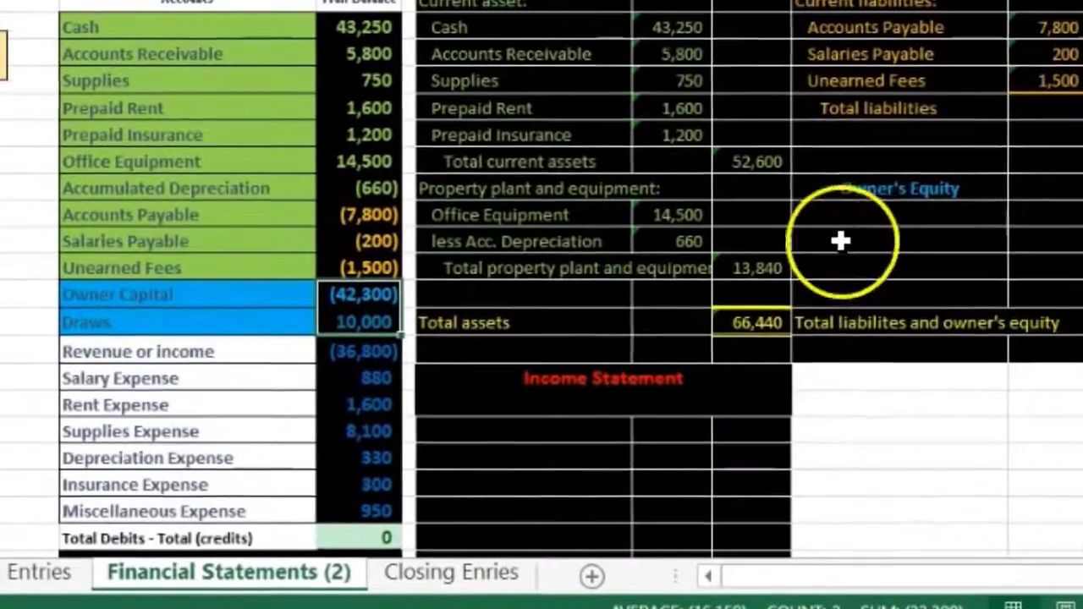
Step: Copy the Owner Capital label from the trial balance and paste it as values only in the cell below the Owner's Equity heading
click(842, 228)
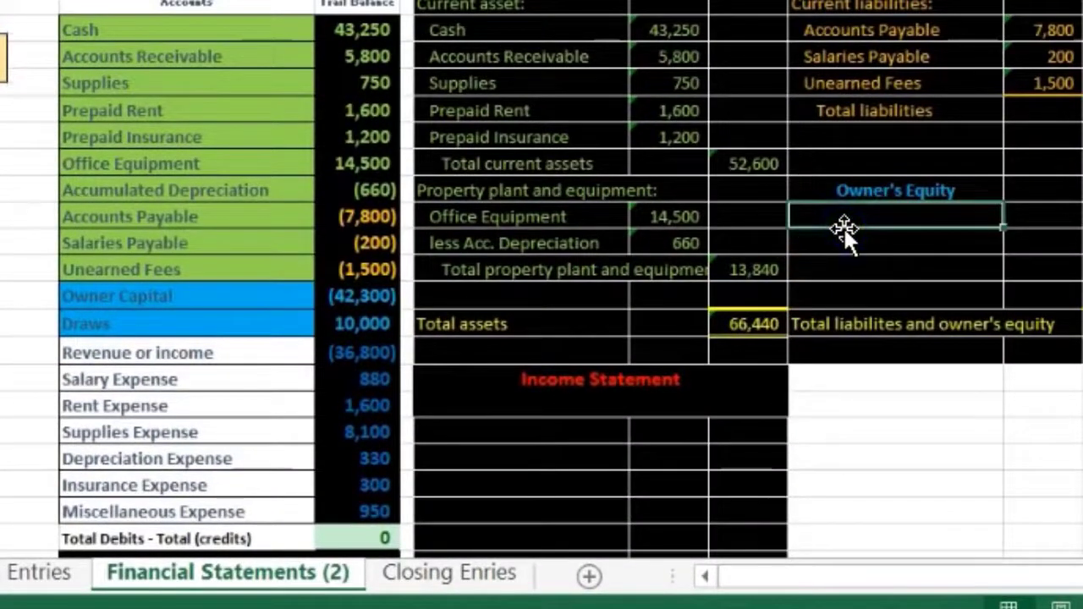
click(197, 301)
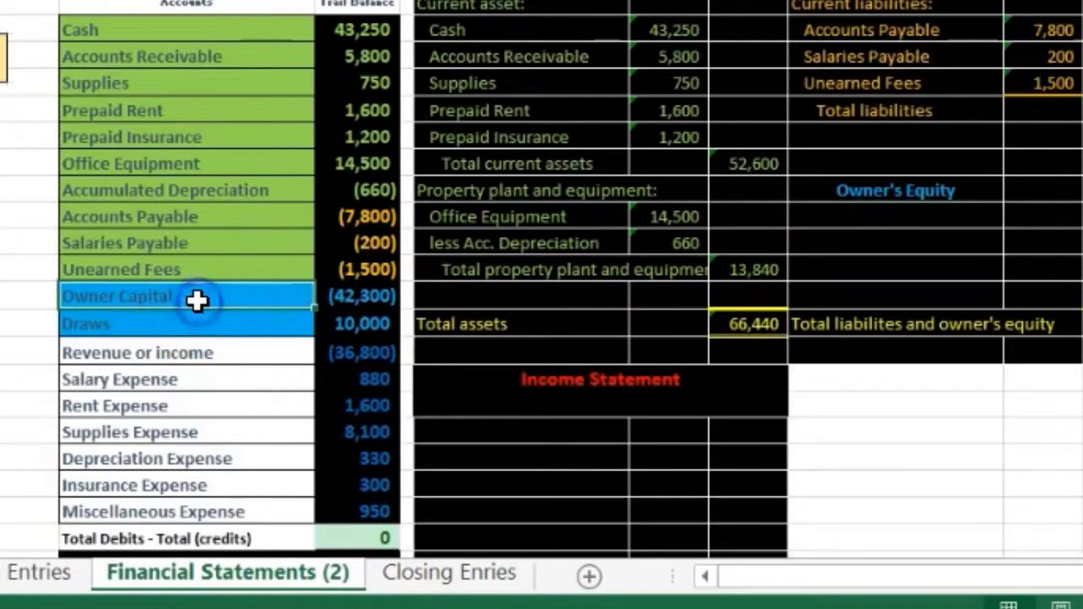
right_click(198, 299)
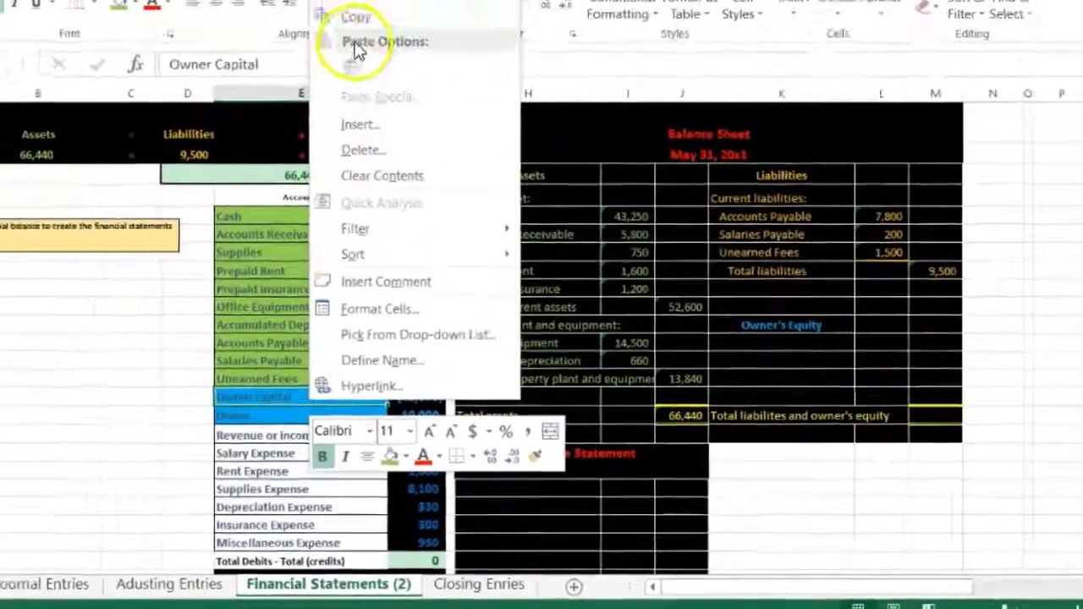
click(267, 0)
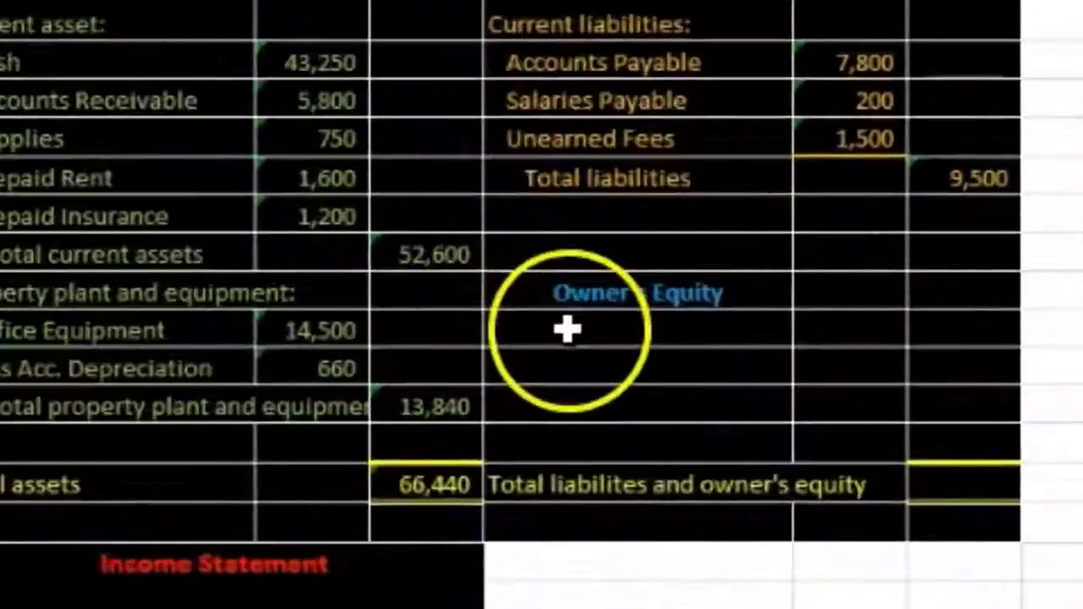
right_click(740, 353)
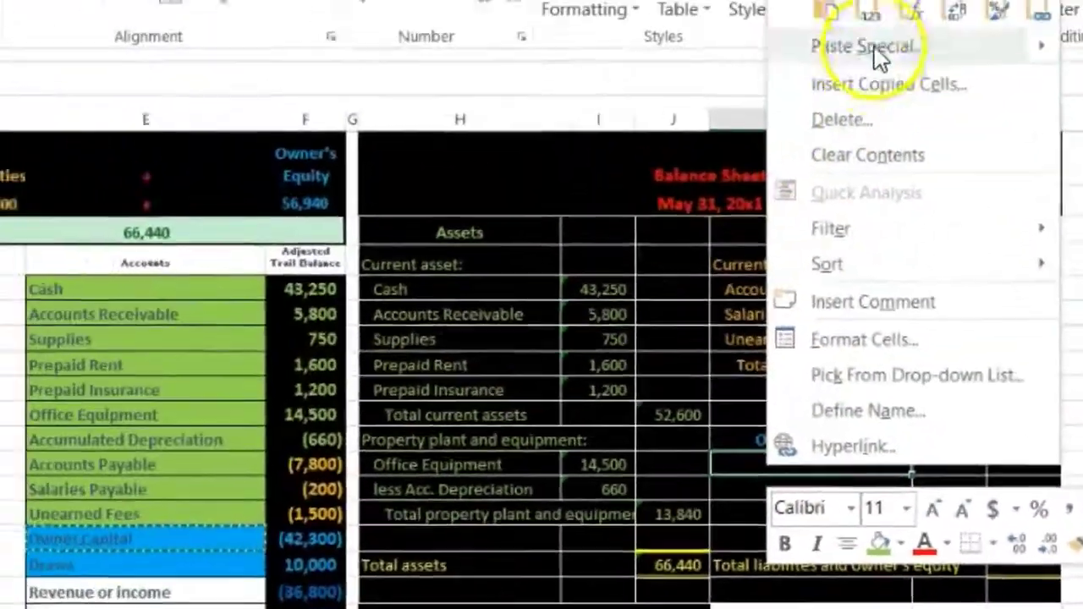
click(615, 0)
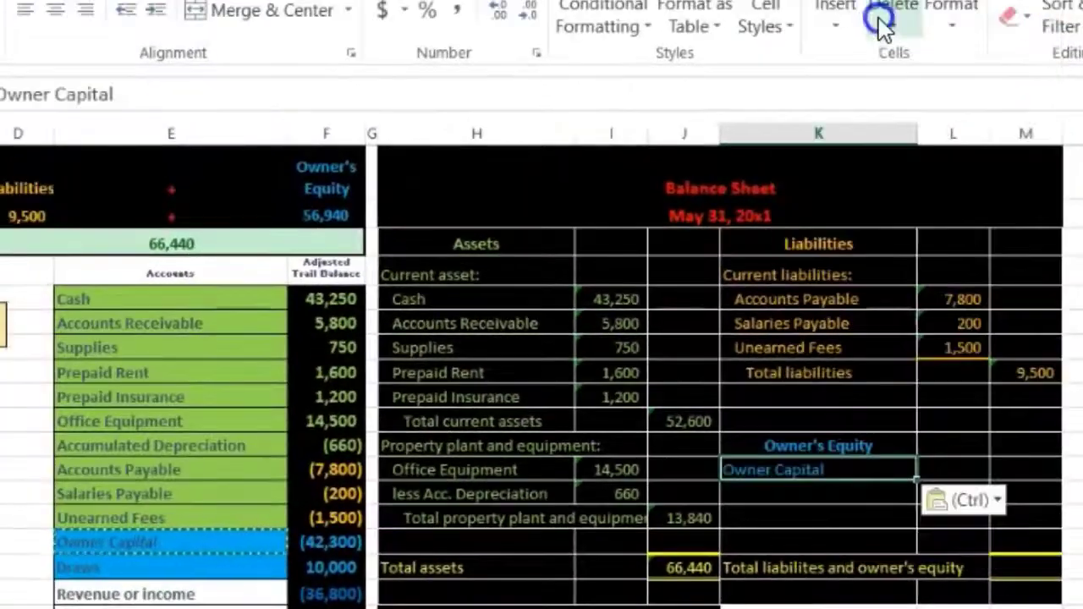
Step: Enter the formula -F15 in the outer column of the Owner Capital row to bring over its balance
click(921, 475)
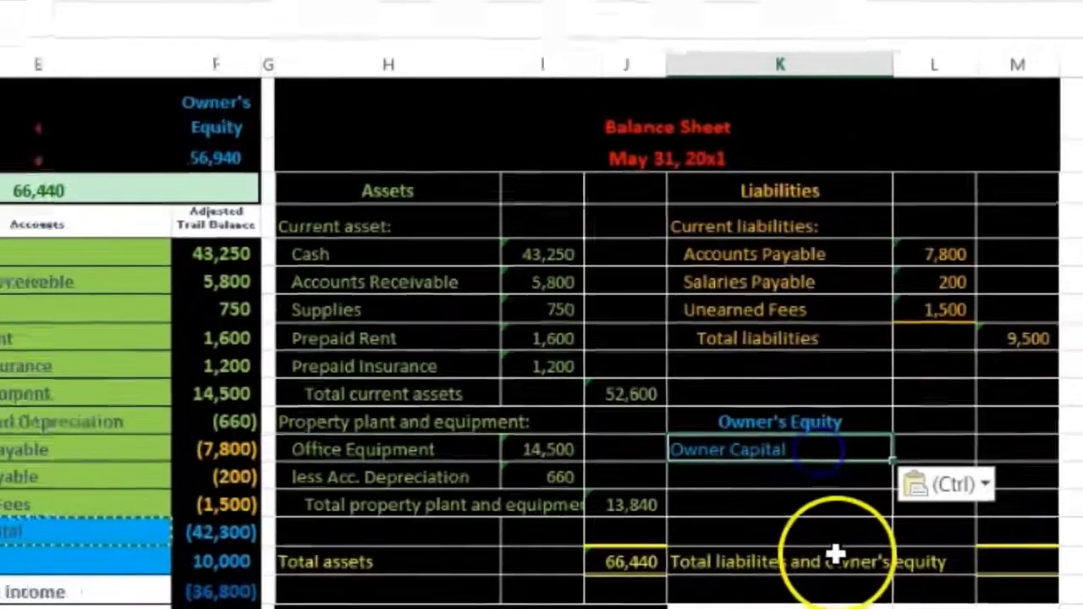
key(Right)
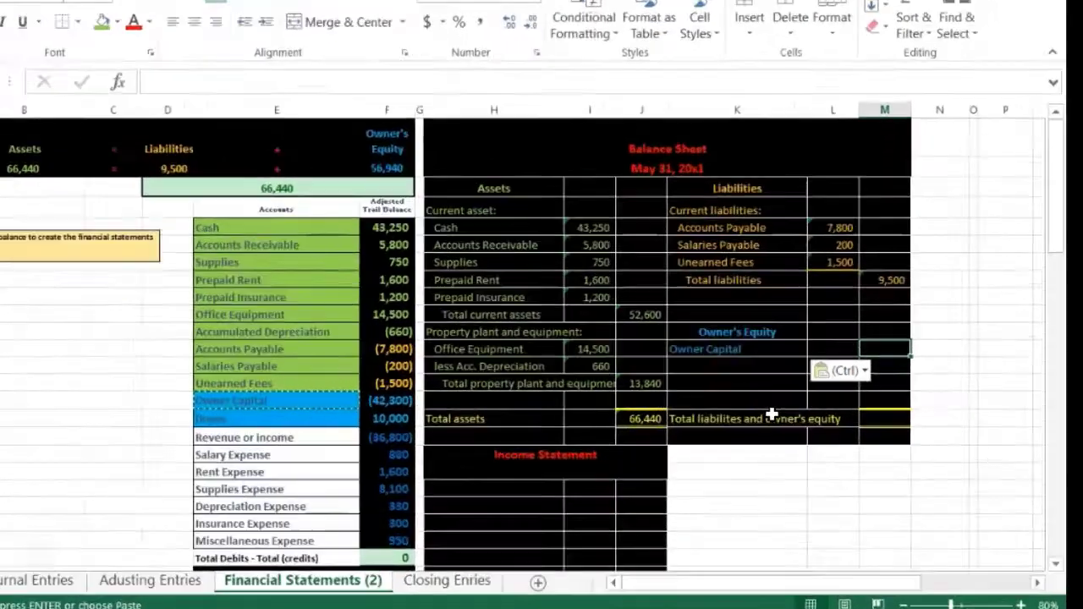
text(-F15)
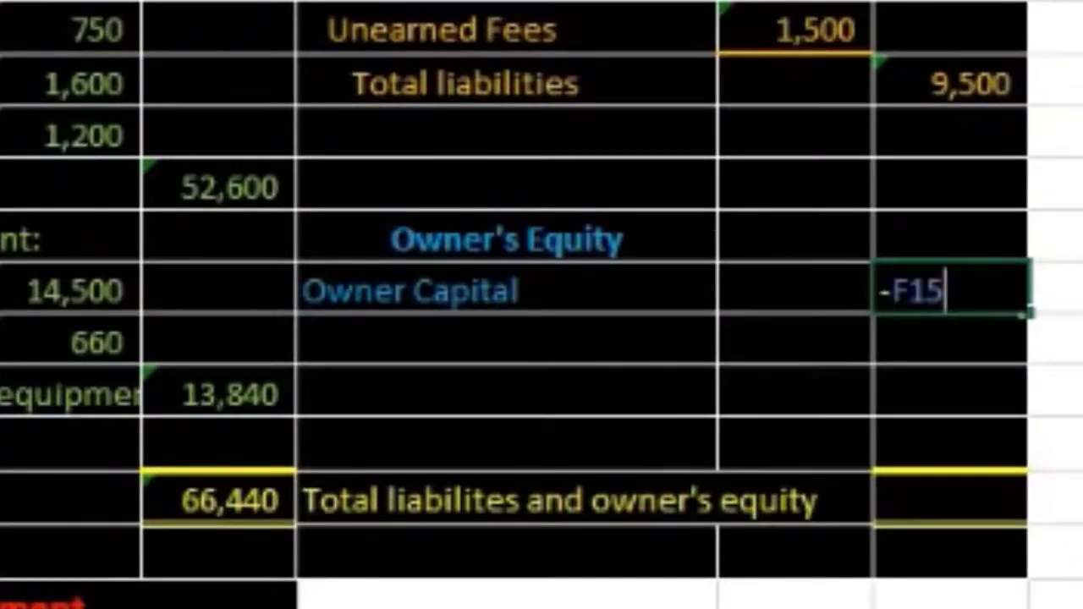
key(Return)
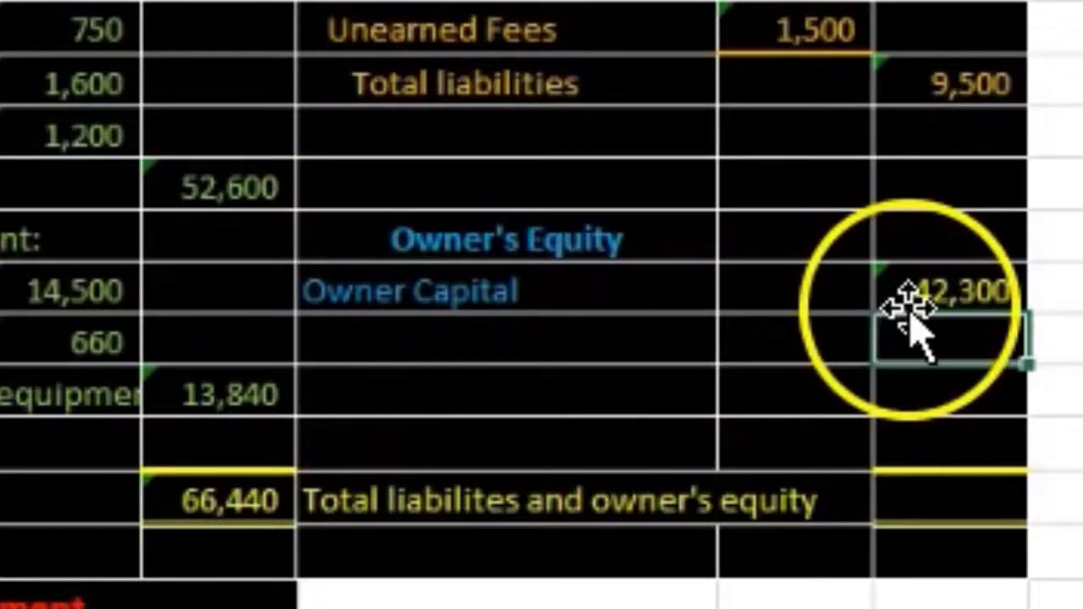
Step: Calculate total liabilities and owner's equity with a SUM of M8:M12 in the outer column
click(944, 82)
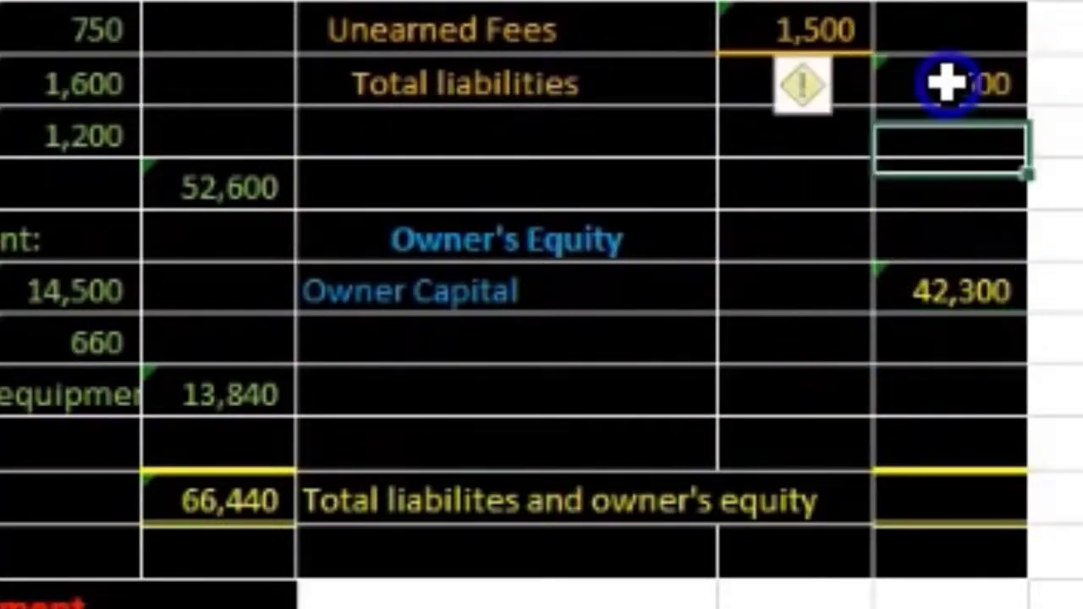
click(943, 288)
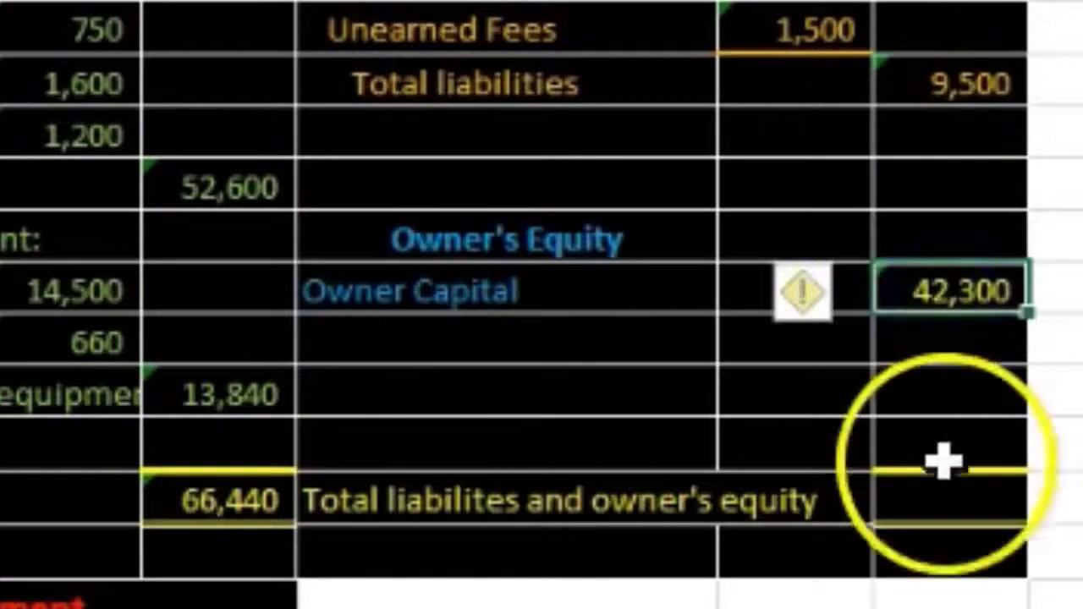
click(945, 501)
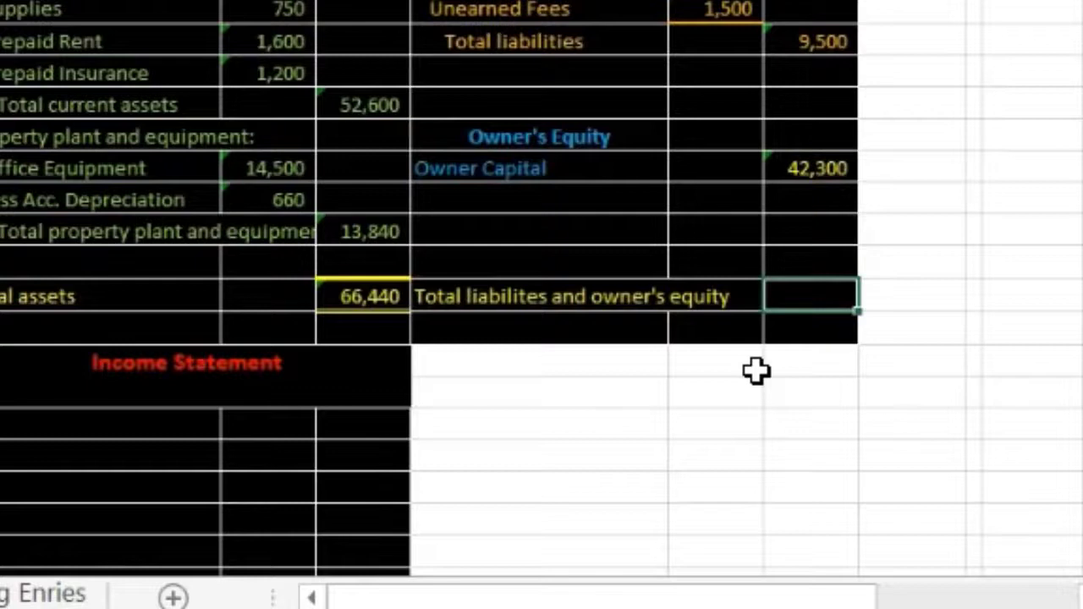
text(=sum()
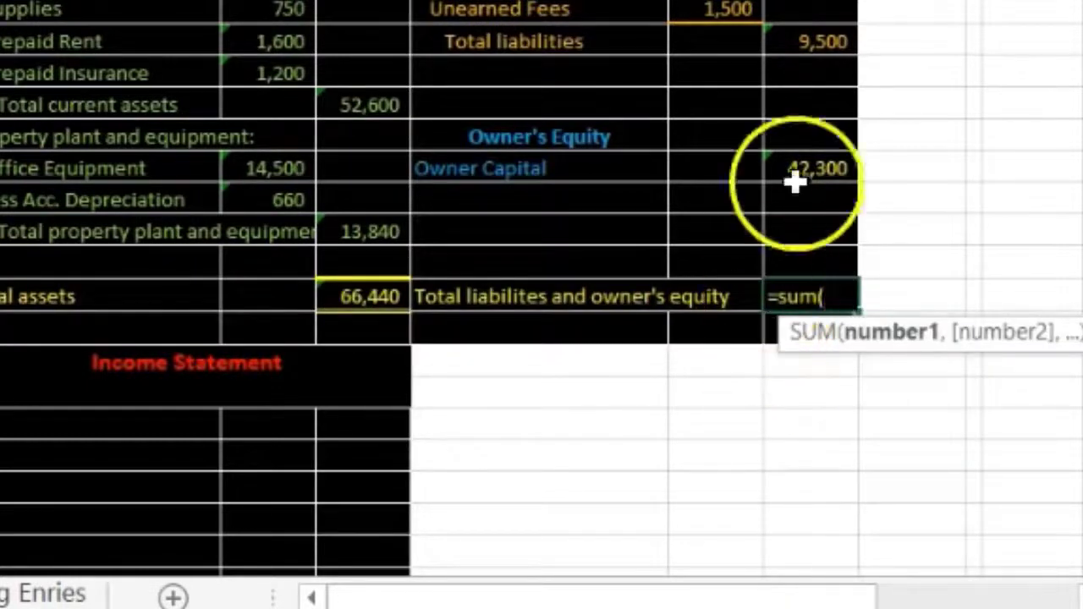
drag(828, 37, 837, 157)
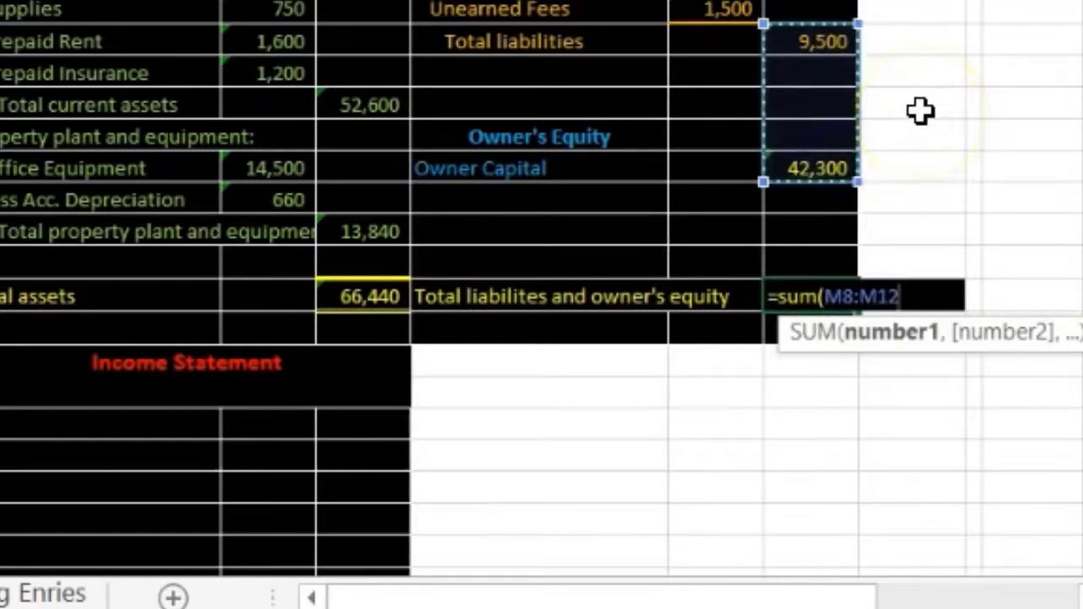
key(Return)
Step: Check total liabilities and owner's equity against its components, the trial balance credits from Accounts Payable through Owner Capital, and total assets
drag(826, 43, 823, 190)
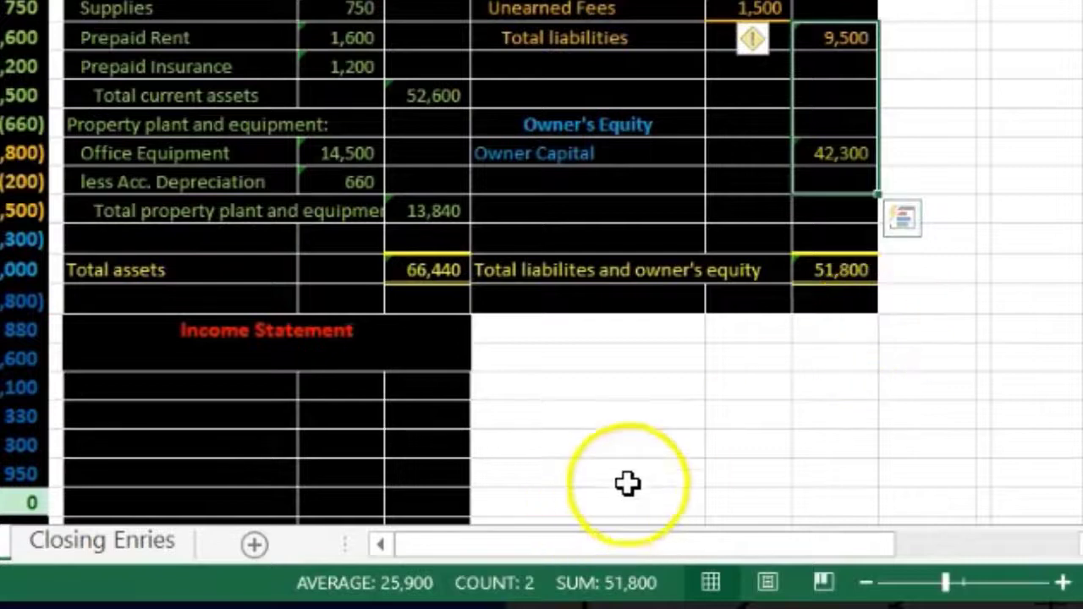
click(659, 452)
drag(28, 161, 14, 236)
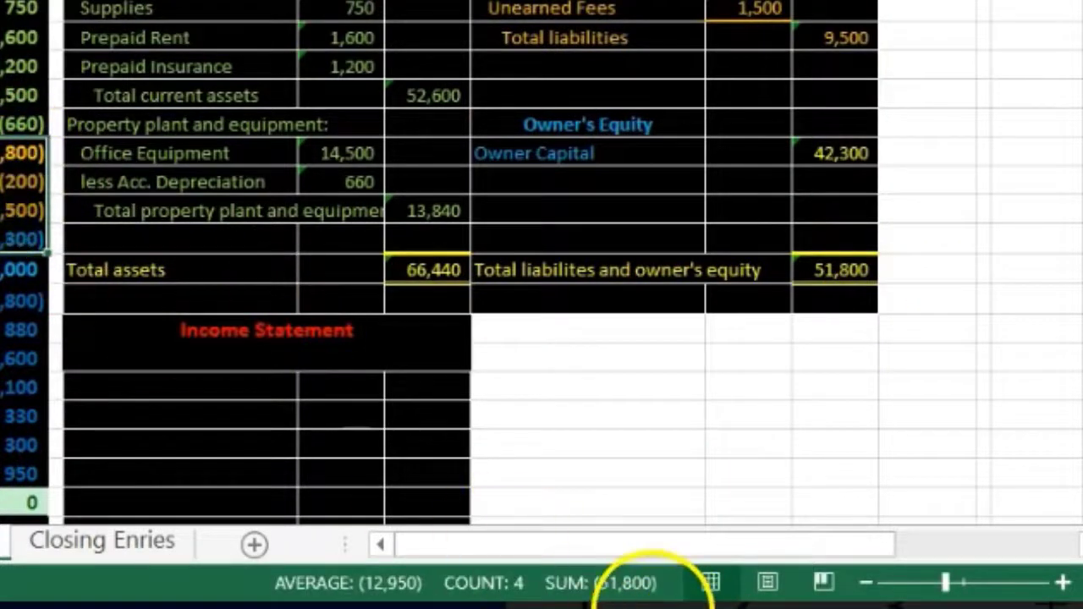
click(751, 417)
click(542, 449)
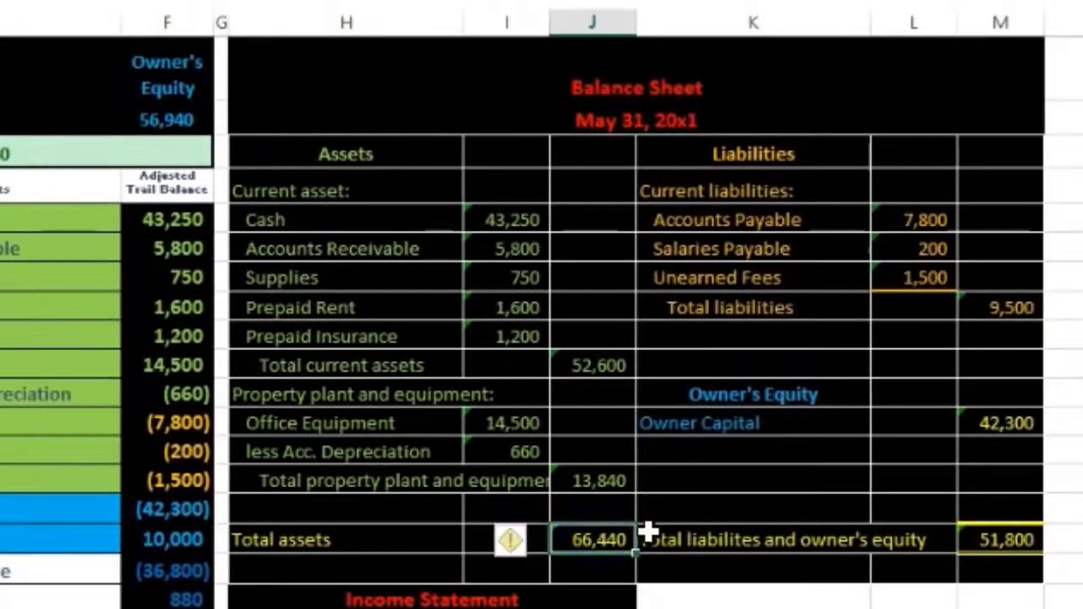
click(989, 536)
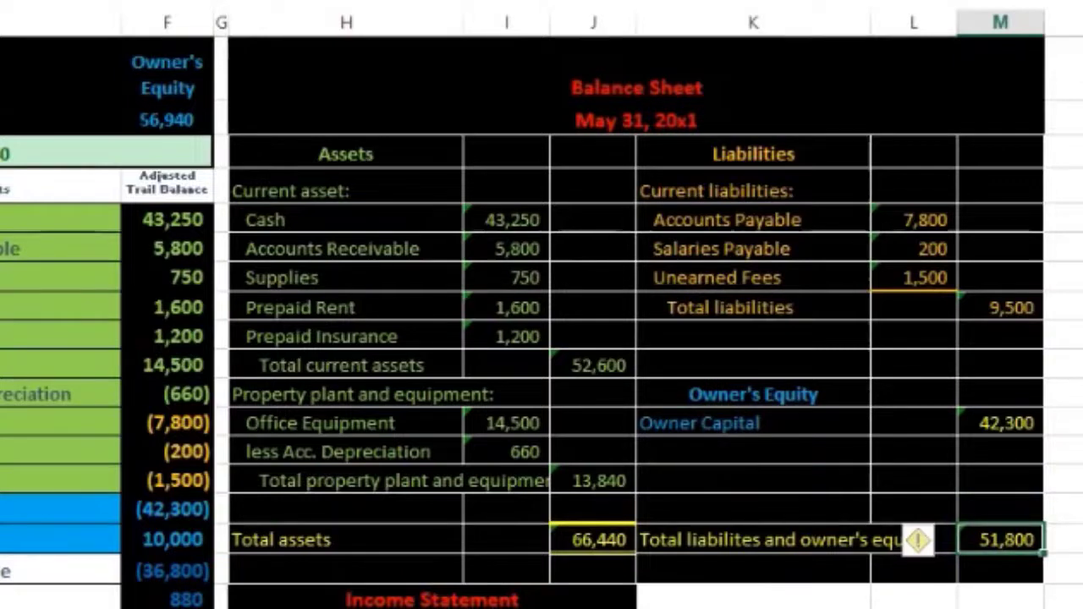
Step: Check the trial balance sums of the equity accounts, Owner Capital through Miscellaneous Expense, and the asset accounts, Cash through Accumulated Depreciation
click(843, 430)
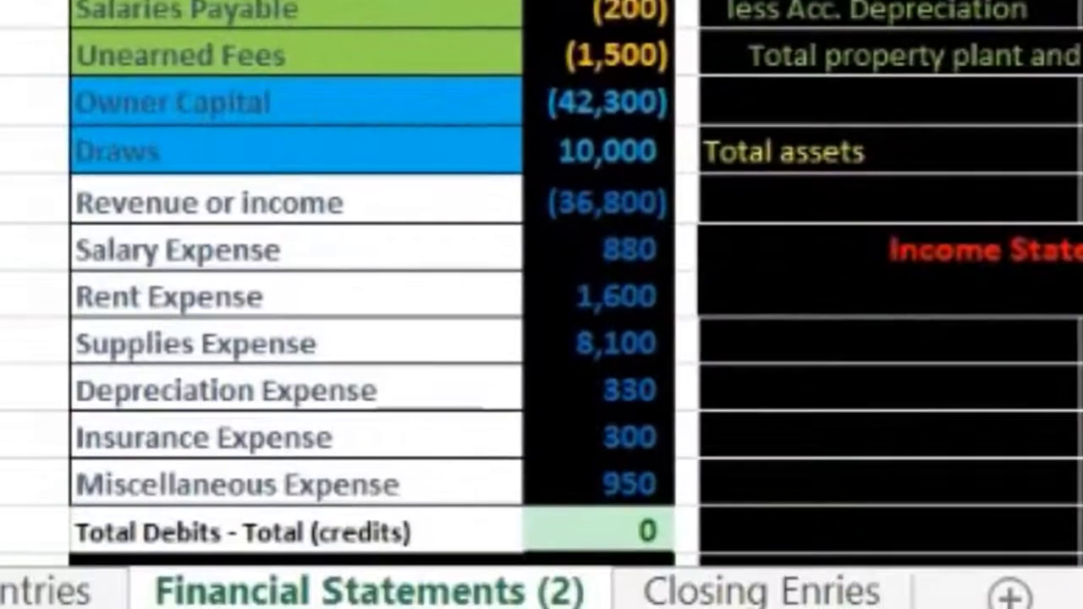
drag(584, 107, 624, 483)
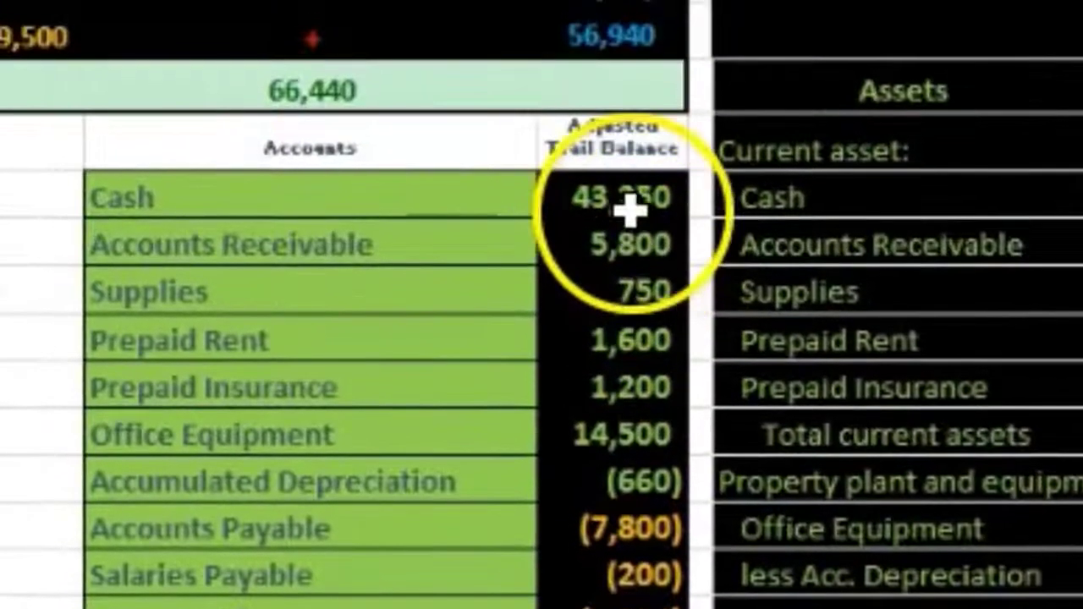
click(631, 198)
drag(630, 198, 624, 479)
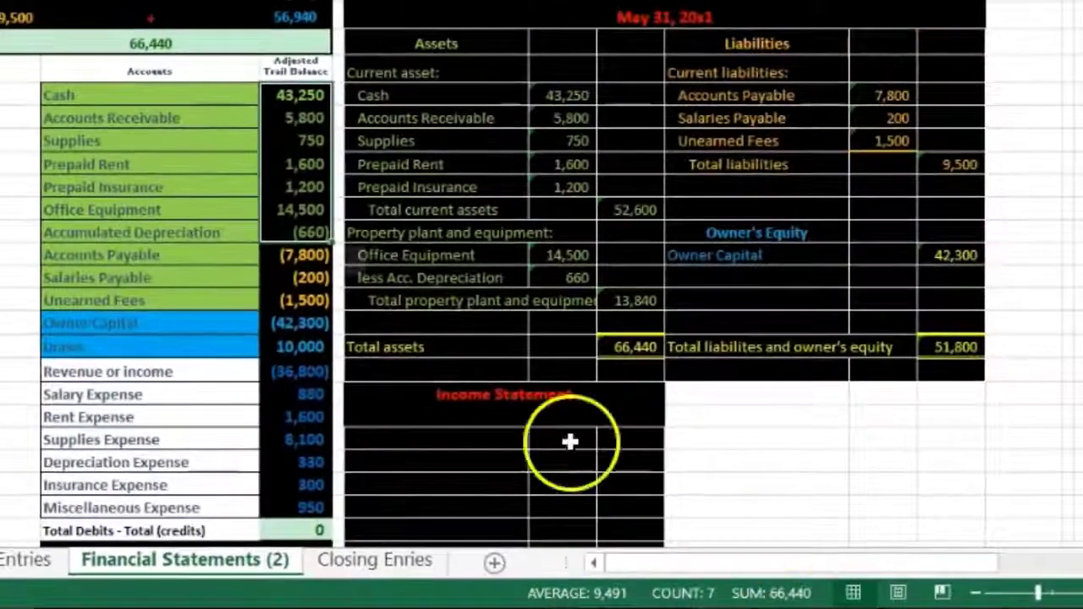
Step: Check the trial balance sum of Accounts Payable through Miscellaneous Expense, and examine Owner Capital separately from the Draws through Miscellaneous Expense balances
drag(303, 254, 326, 507)
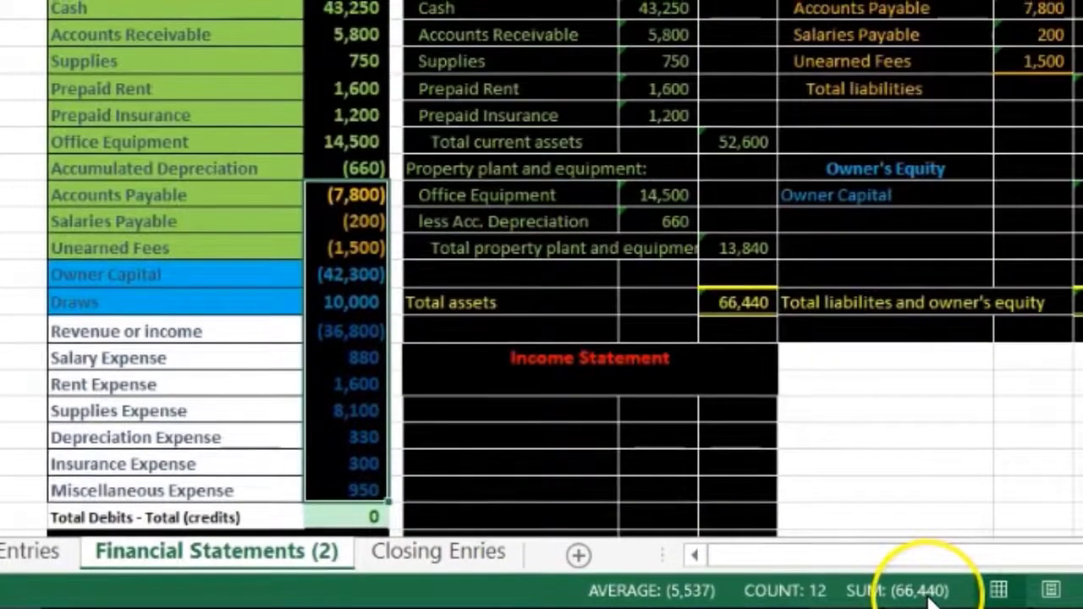
click(355, 276)
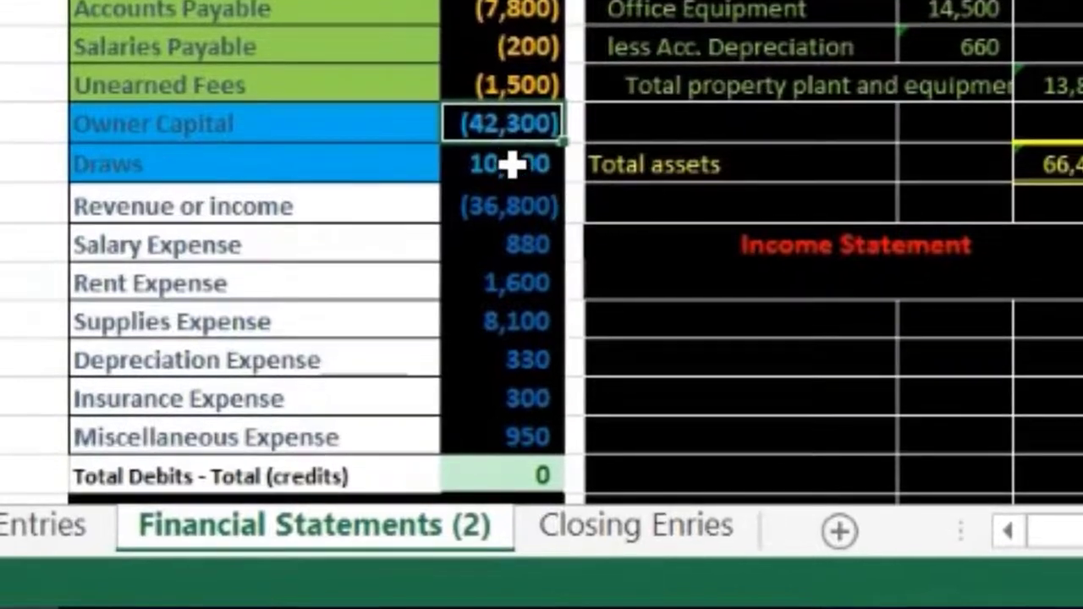
drag(362, 292, 361, 466)
drag(512, 407, 512, 434)
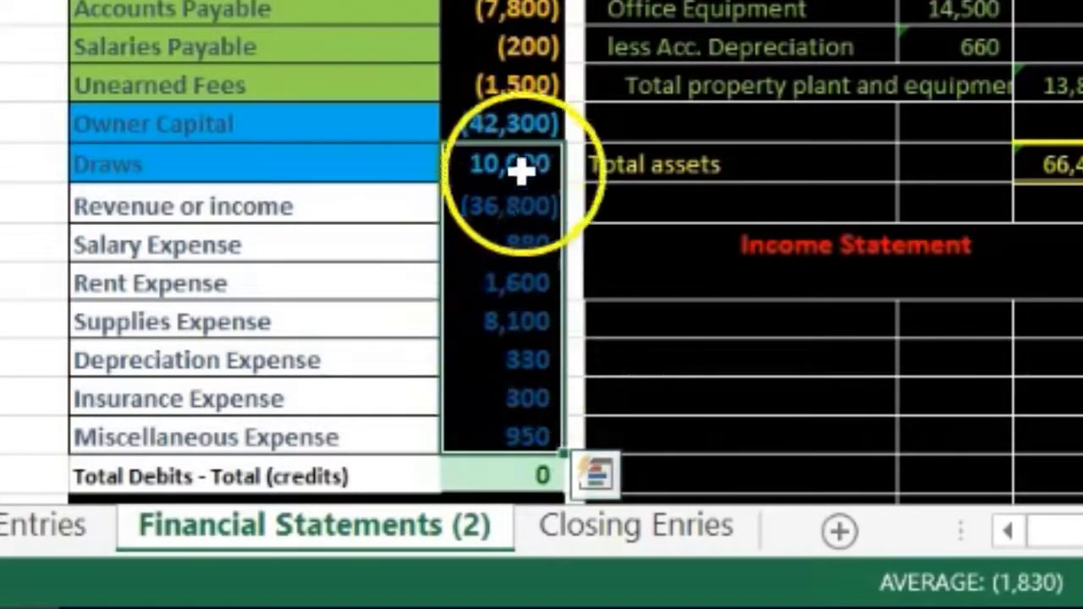
drag(525, 135, 547, 131)
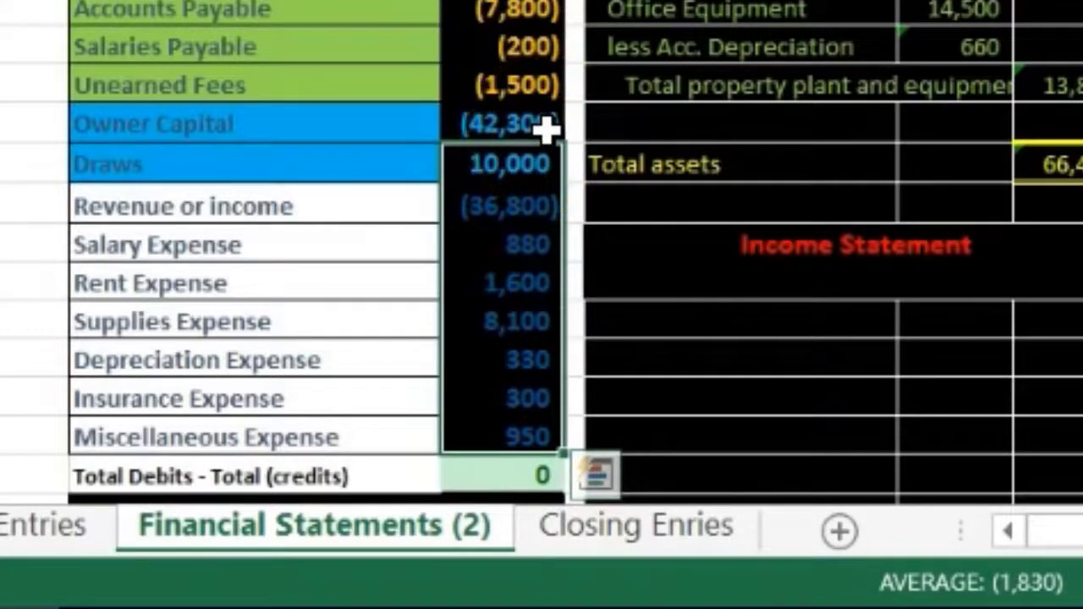
click(550, 127)
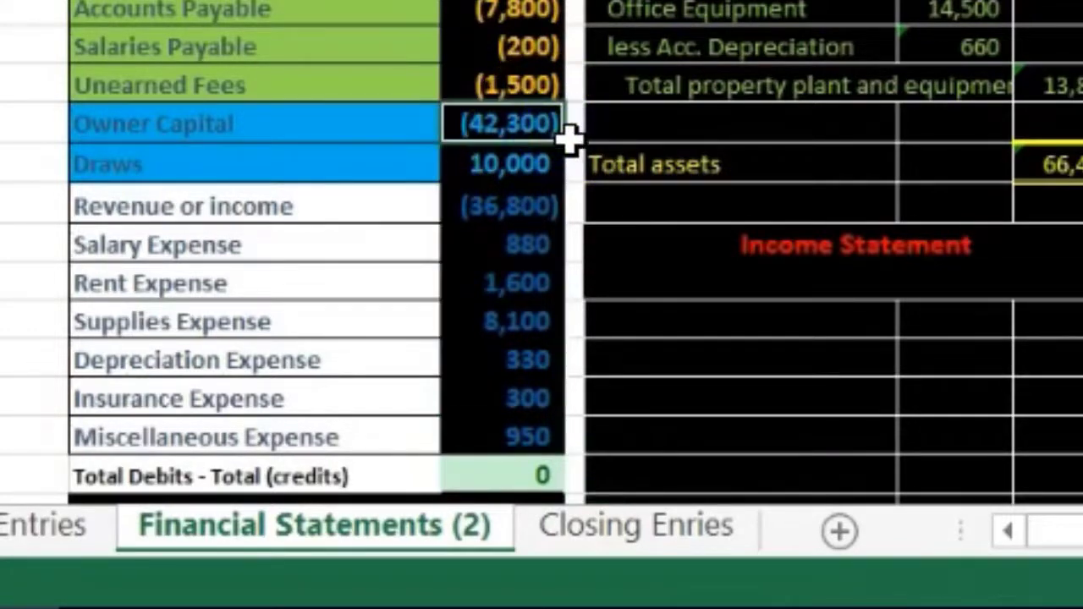
drag(569, 136, 565, 404)
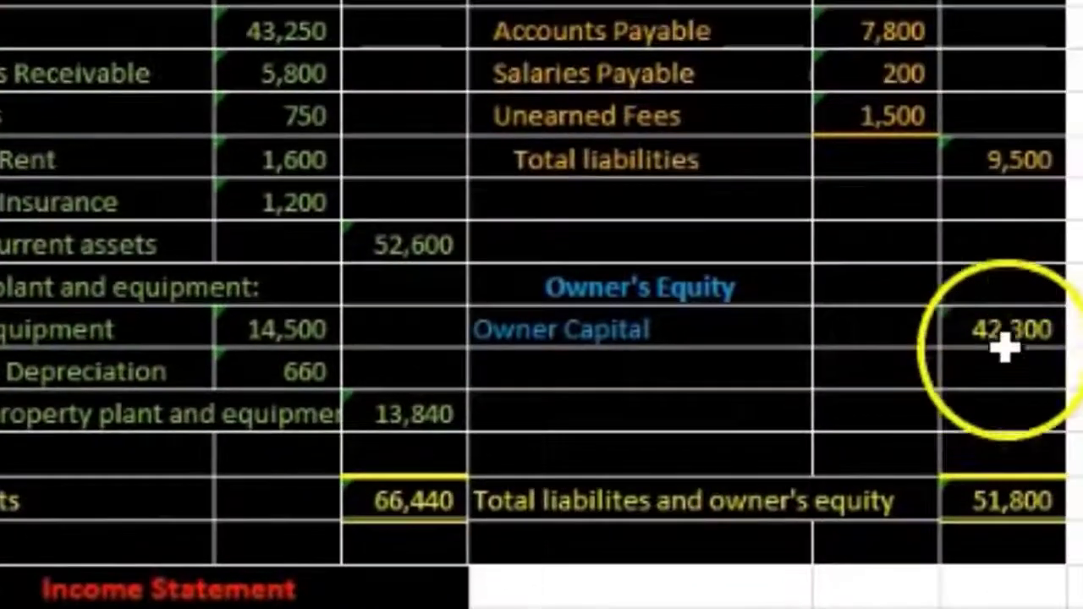
Step: Replace the Owner Capital amount on the balance sheet with the formula -SUM(F15:F23) and compare the two balance sheet totals
click(999, 343)
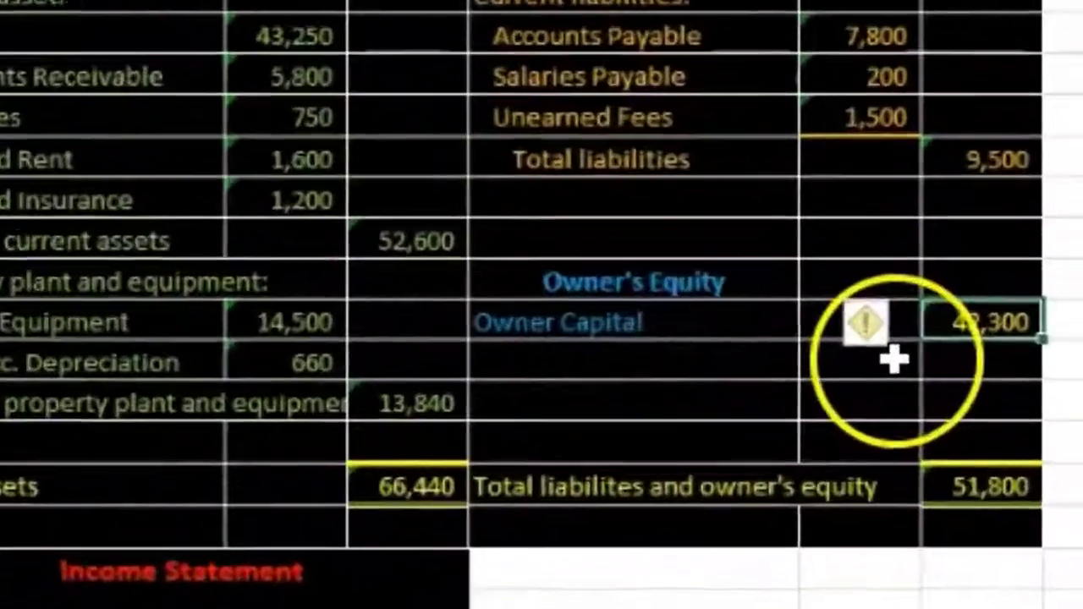
key(Delete)
text(-)
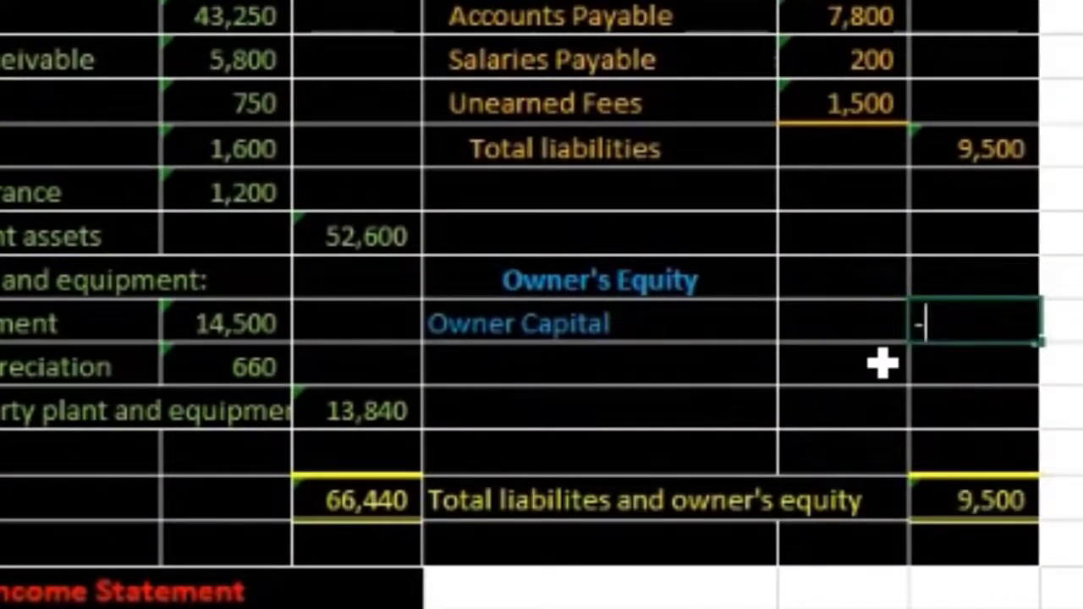
text(sum()
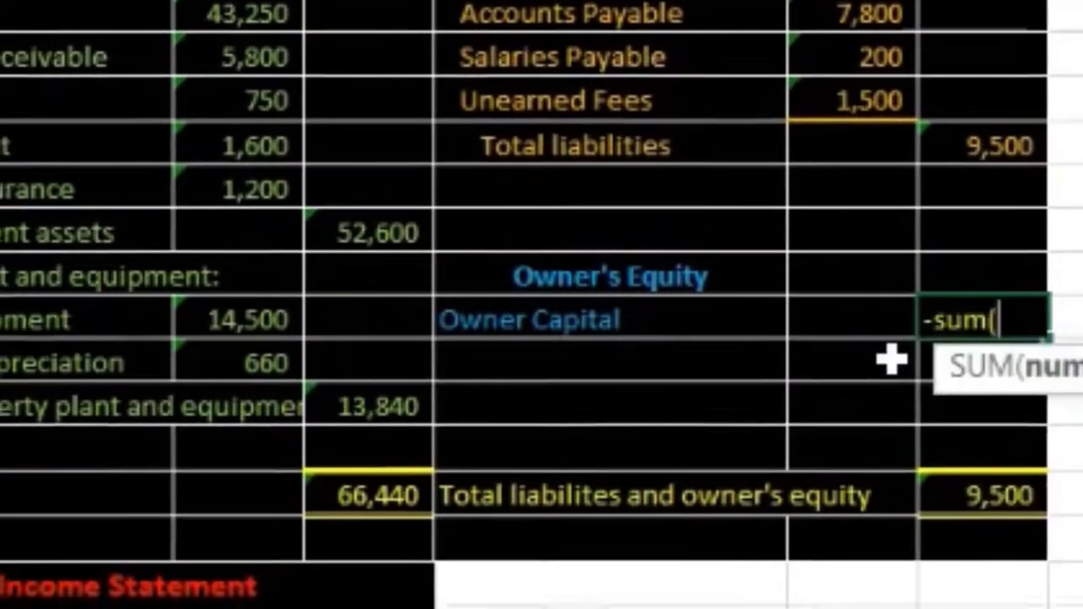
click(457, 236)
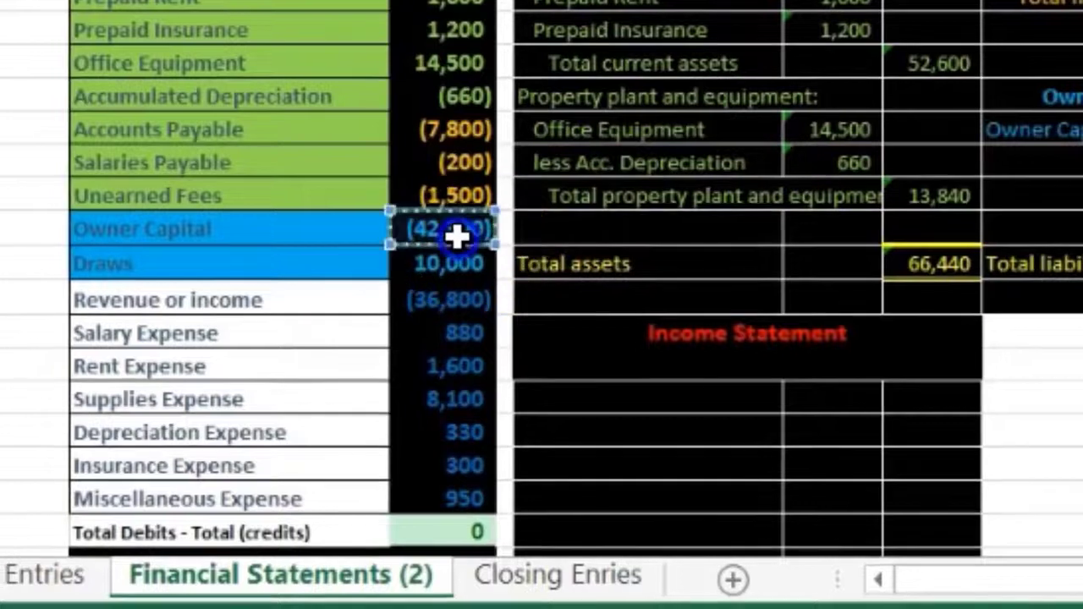
drag(457, 236, 486, 485)
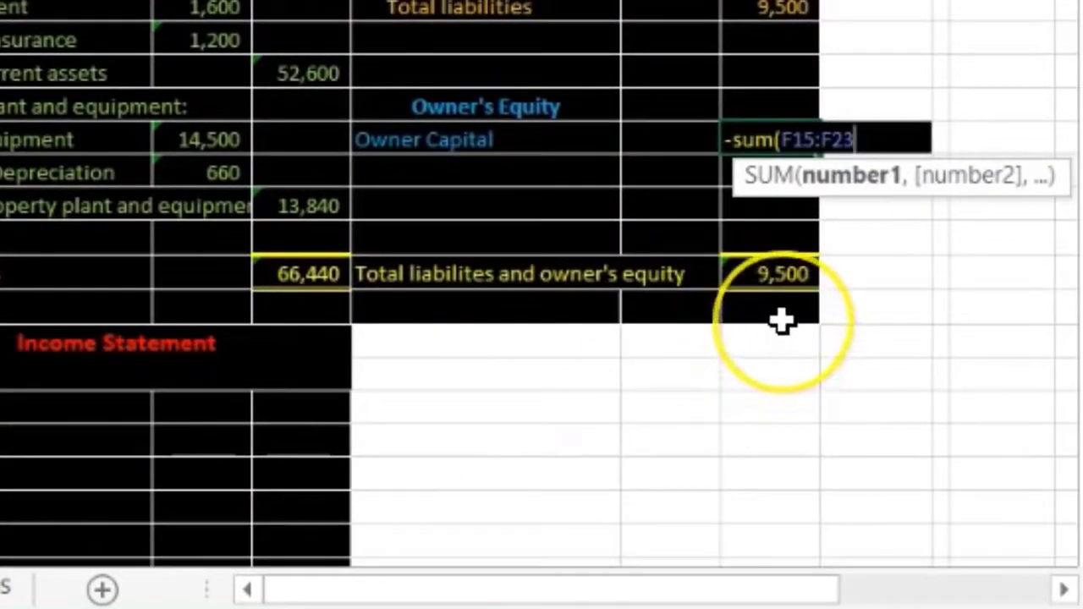
key(Return)
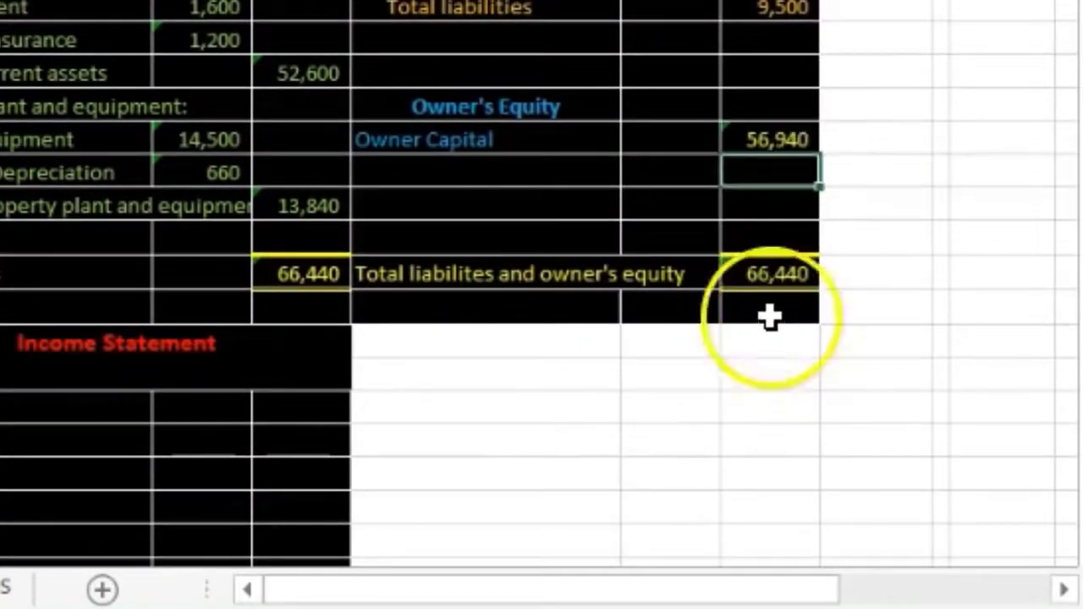
click(321, 288)
click(775, 273)
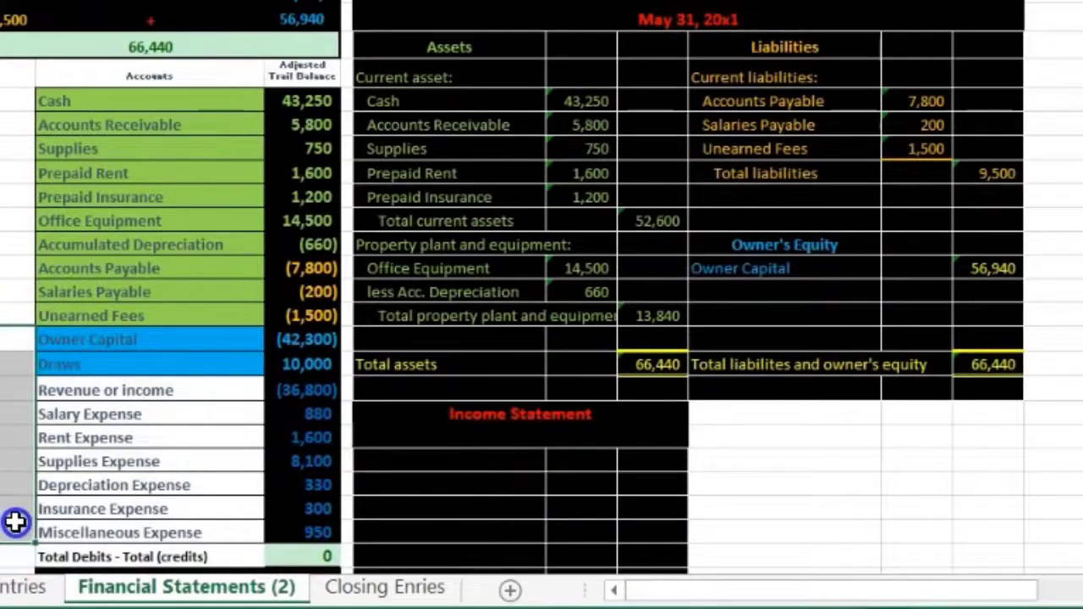
Step: Shade the cells beside Owner Capital through Miscellaneous Expense green, in the column before the account names
right_click(15, 523)
click(126, 590)
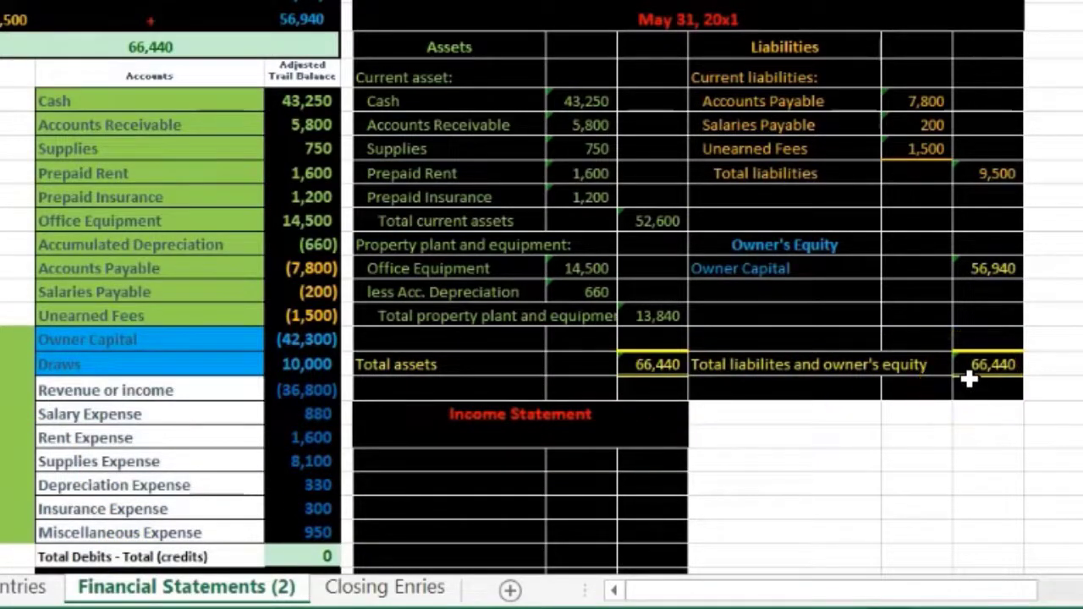
Step: Compare total assets with total liabilities and owner's equity, and review the Owner Capital amount on the balance sheet
click(990, 269)
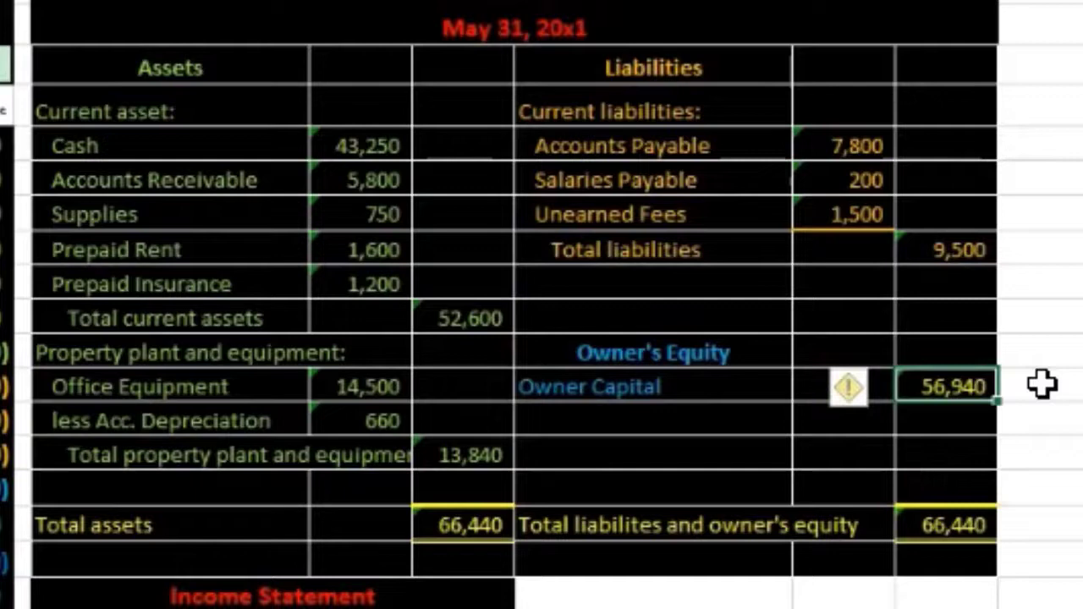
click(454, 525)
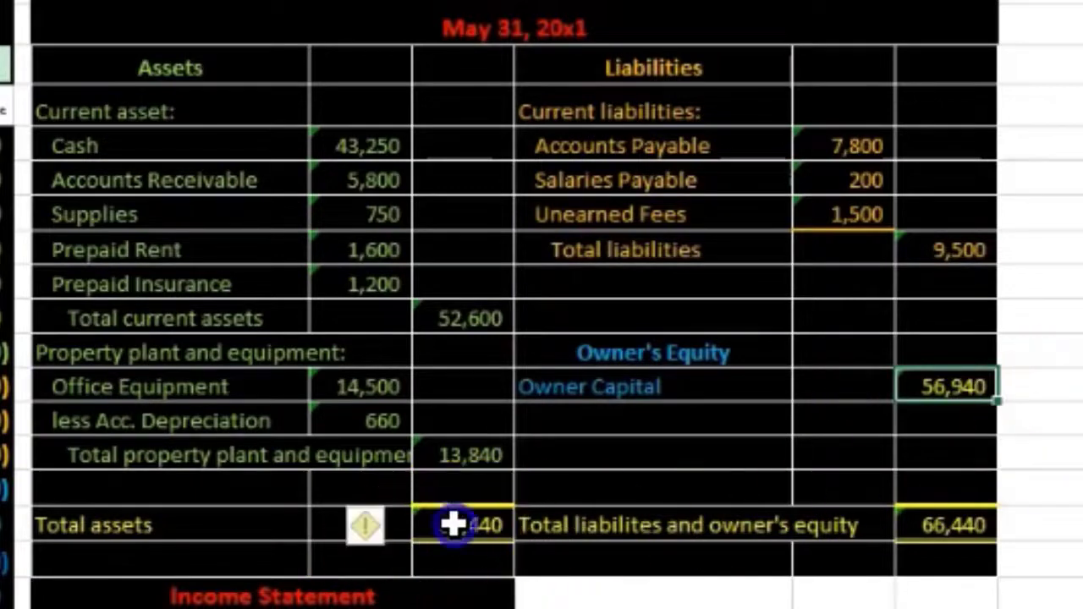
click(939, 528)
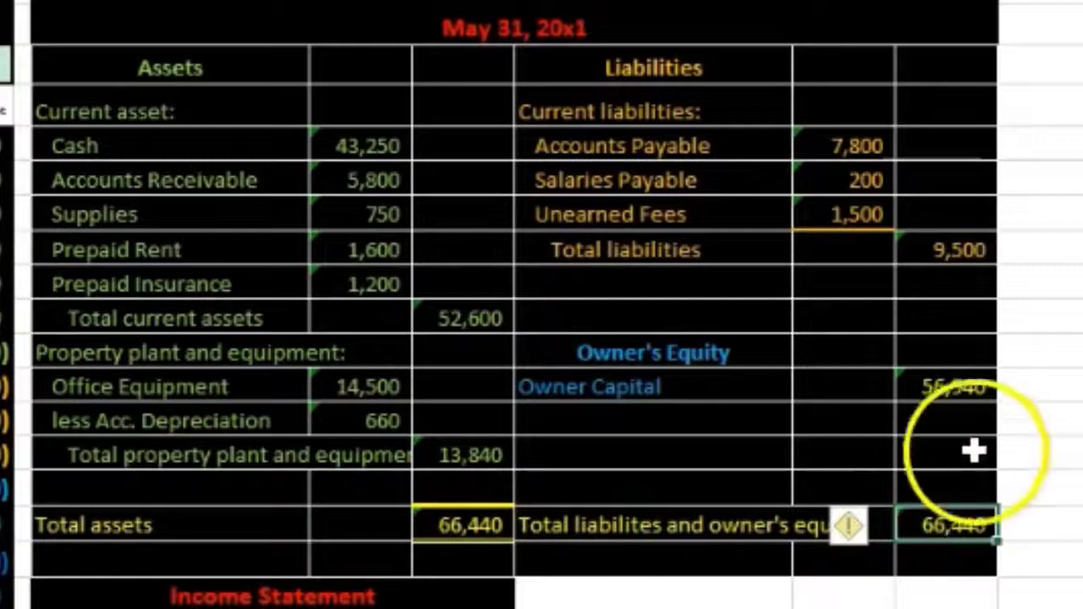
click(967, 389)
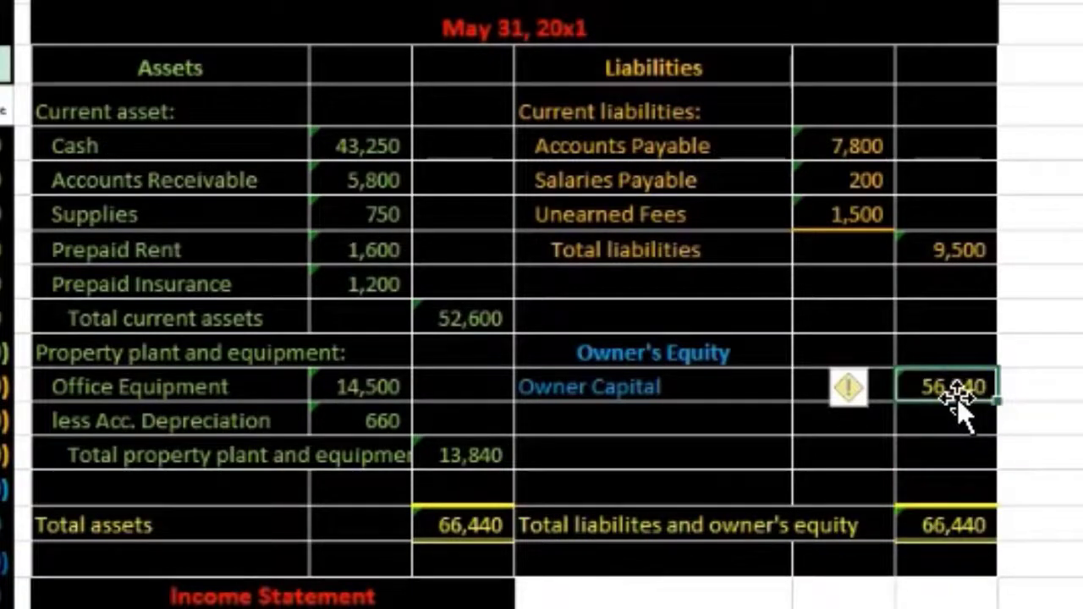
Step: Examine the blank income statement and statement of owner's equity, including the ending owner capital line, alongside the trial balance accounts
scroll(957, 398, down, 5)
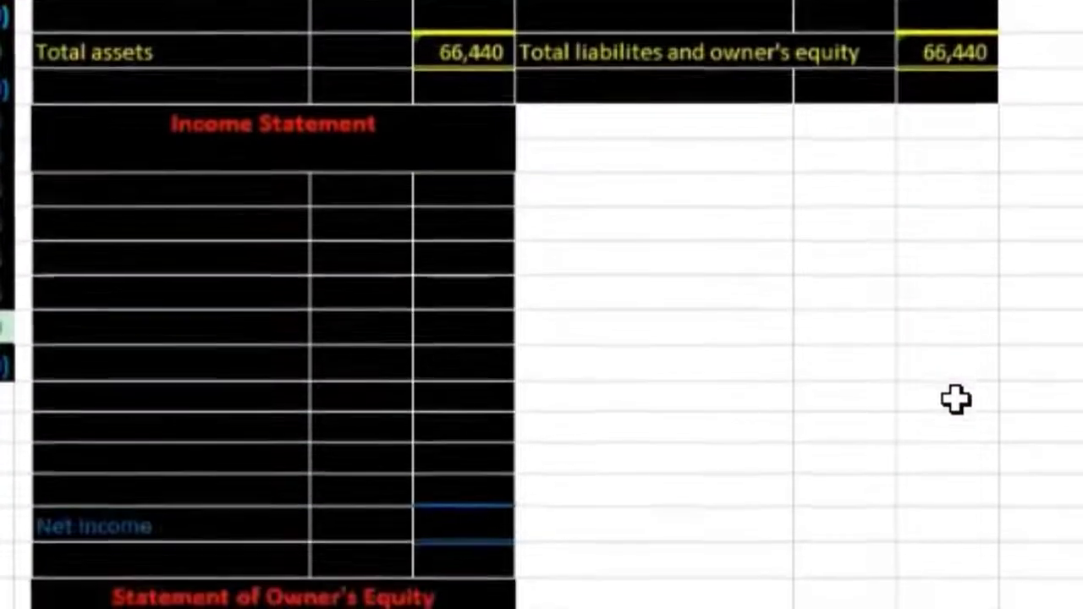
click(842, 491)
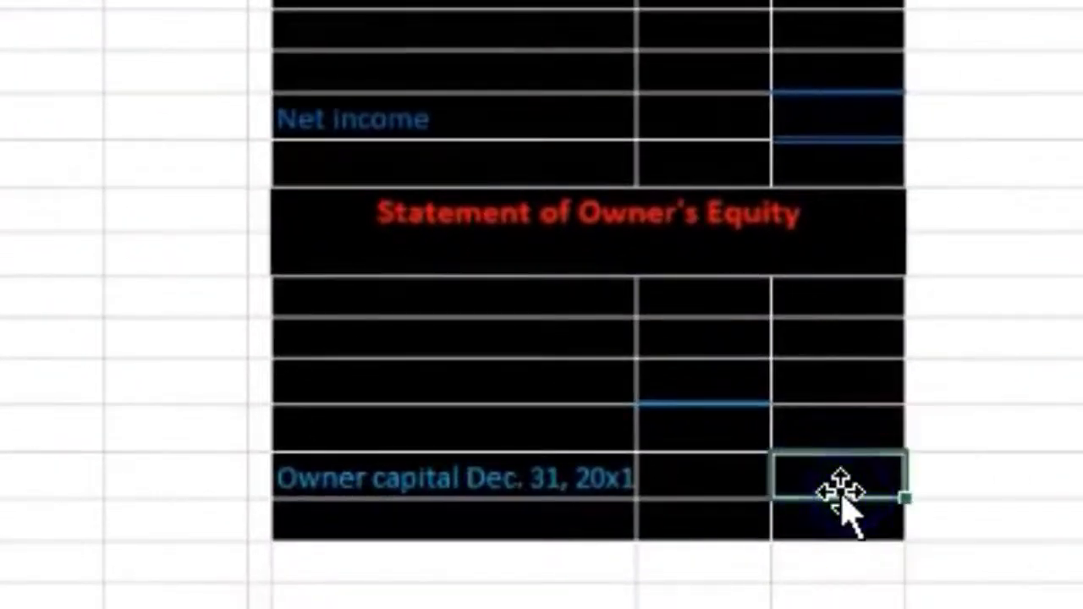
scroll(851, 489, up, 3)
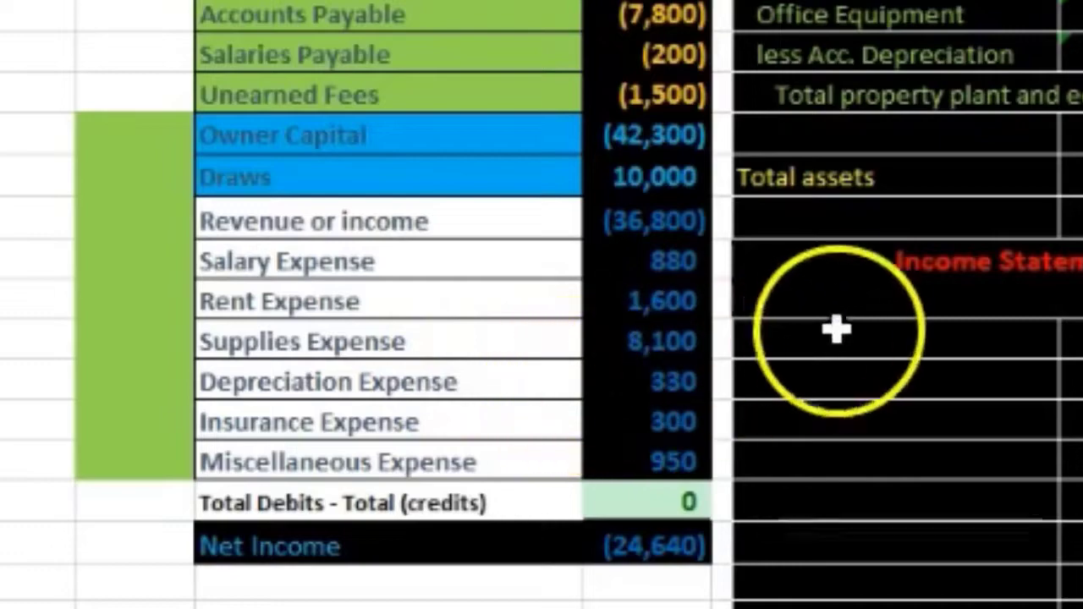
click(840, 302)
scroll(844, 314, down, 2)
click(866, 603)
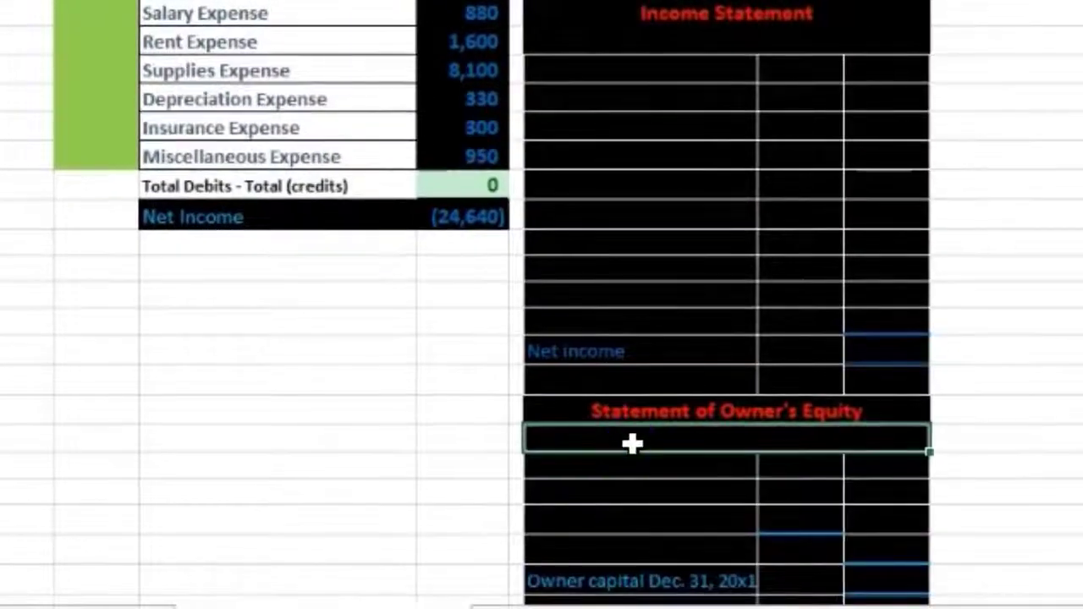
scroll(641, 434, down, 1)
click(883, 493)
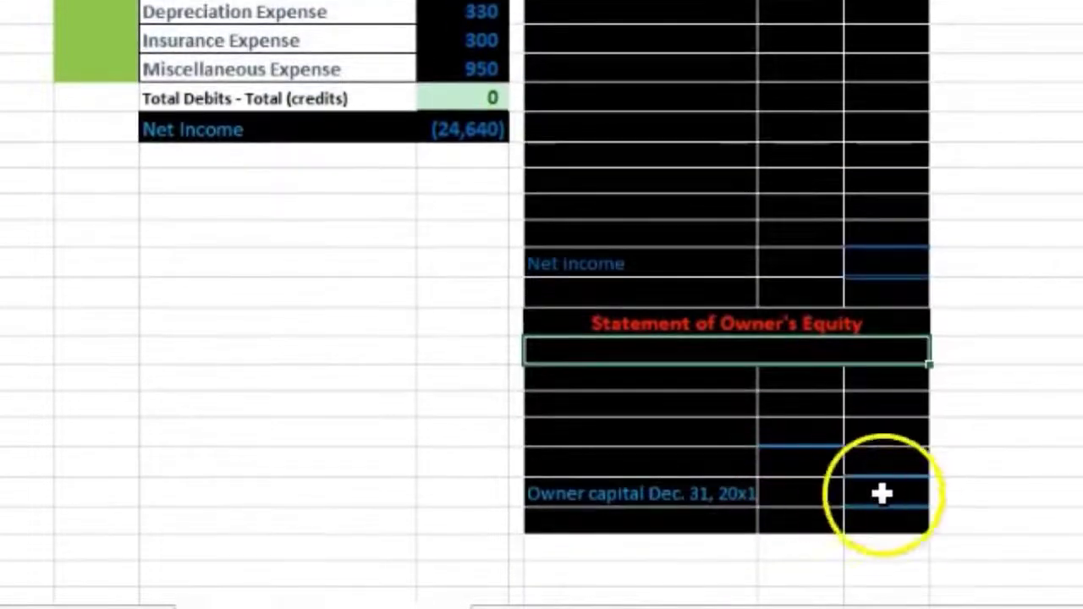
scroll(1058, 491, up, 5)
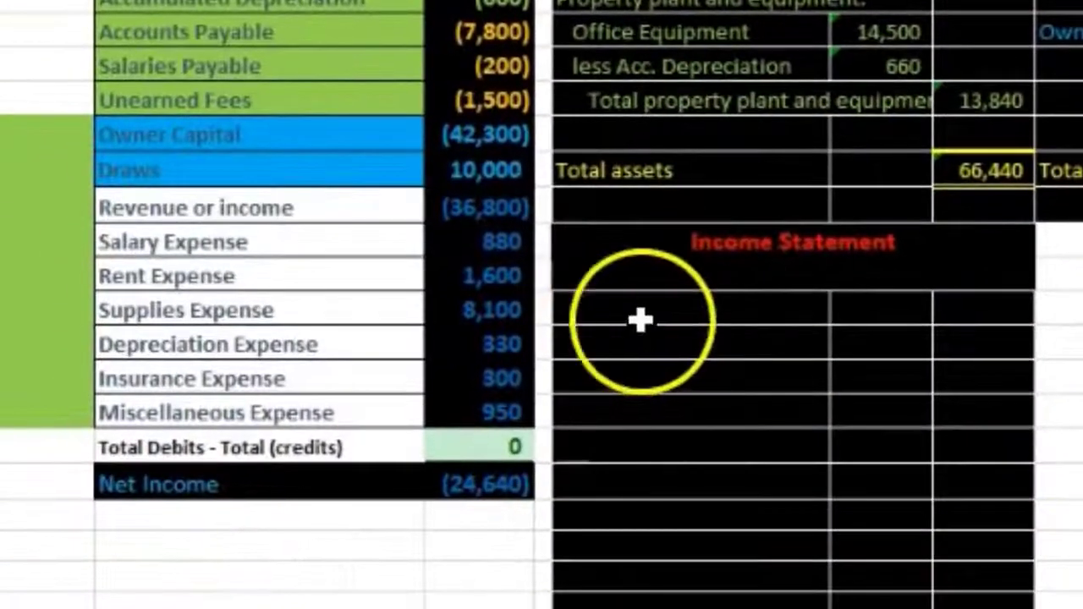
Step: Enter the heading "For the Month Ended May 31, 20x1" in the row below the Income Statement title
click(451, 407)
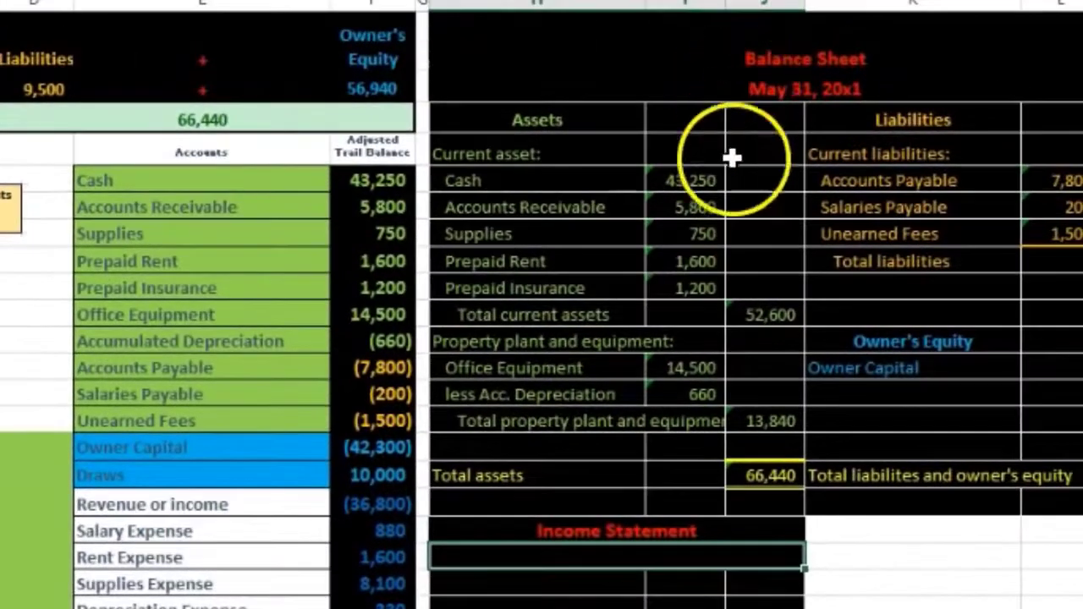
scroll(879, 461, down, 2)
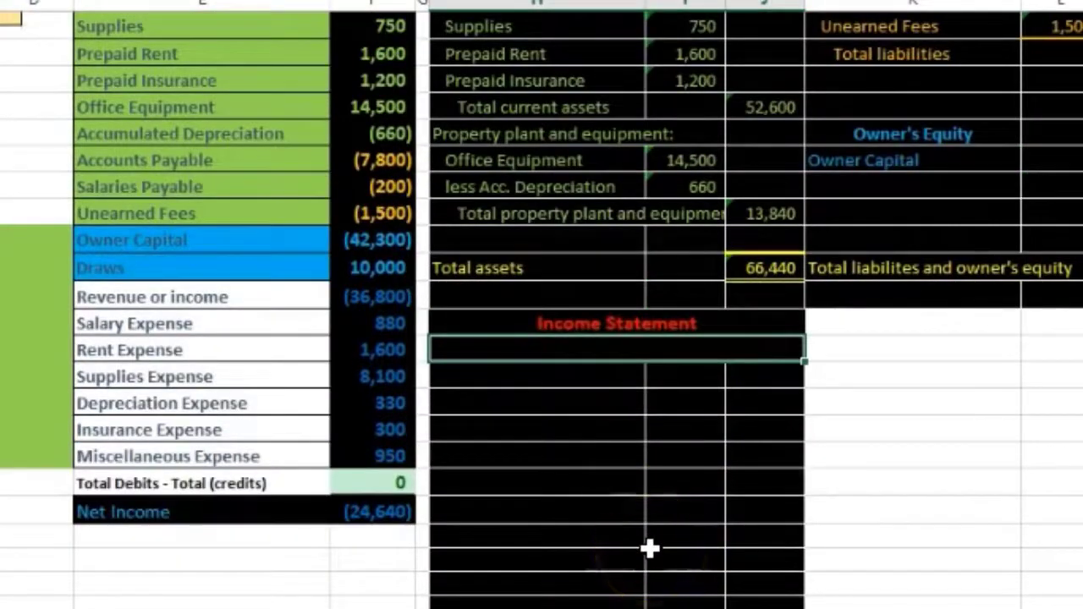
text(For the Month)
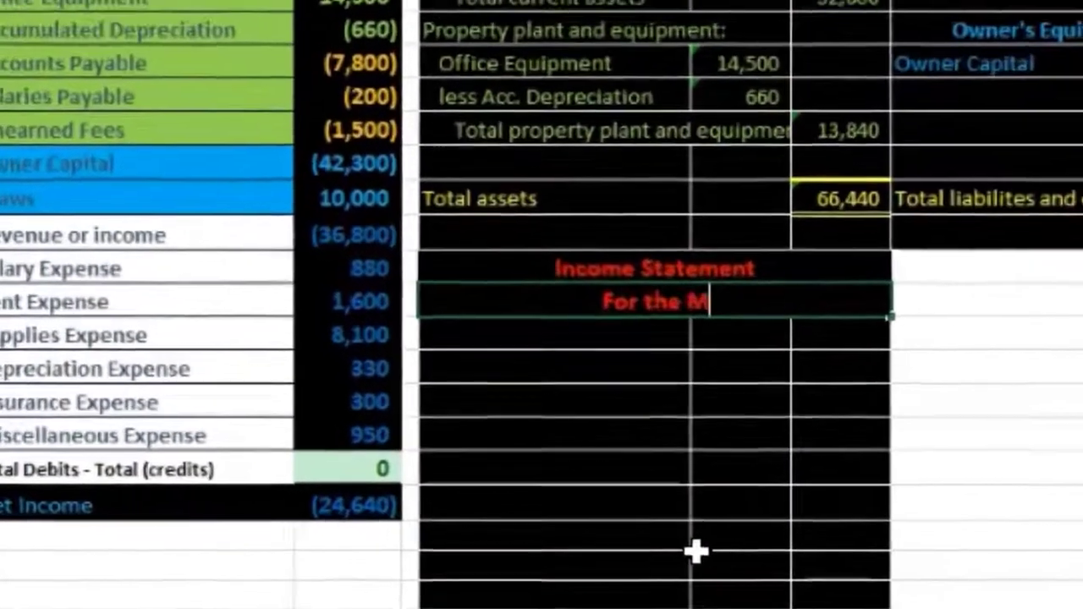
text( Ended )
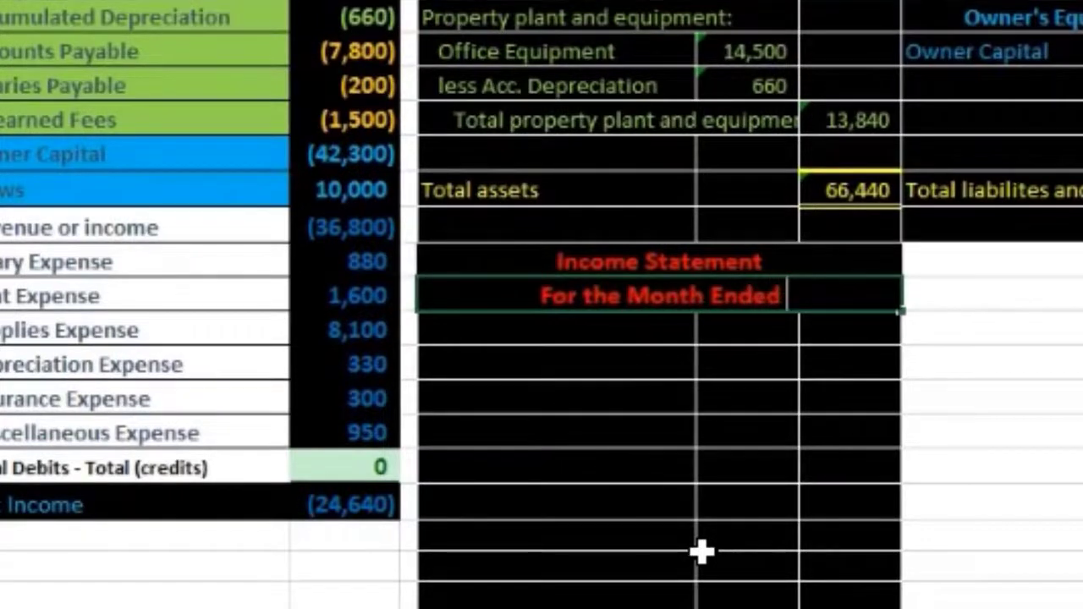
text(May 31)
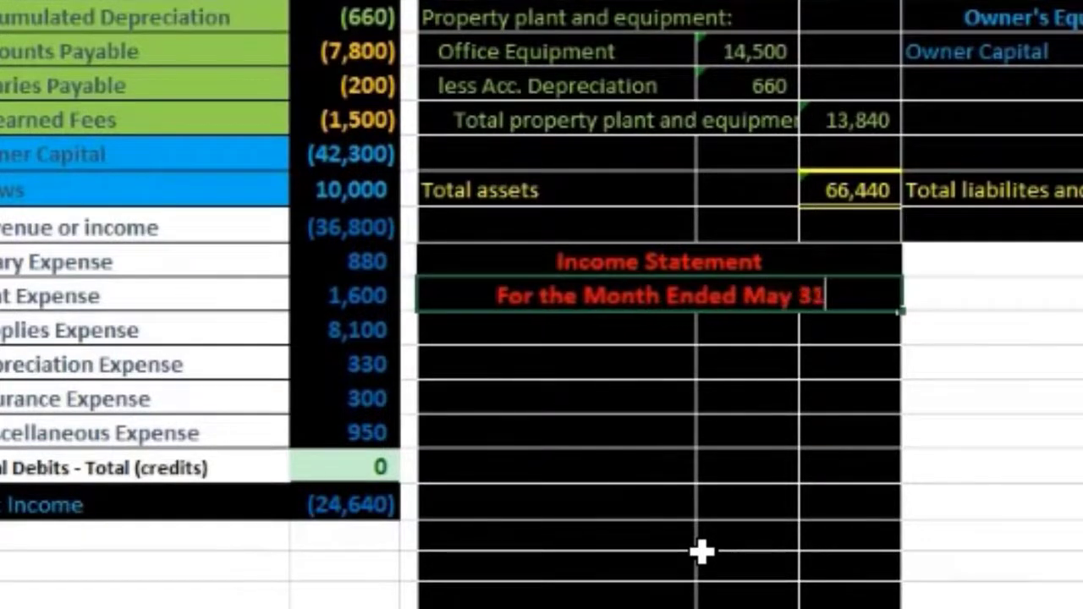
text(, 20)
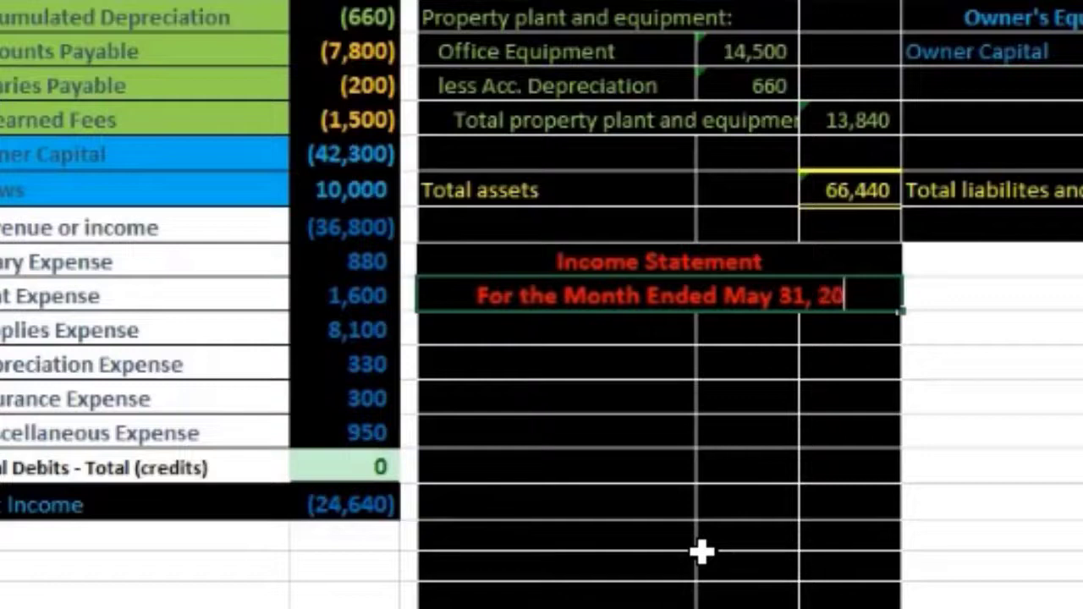
text(x1)
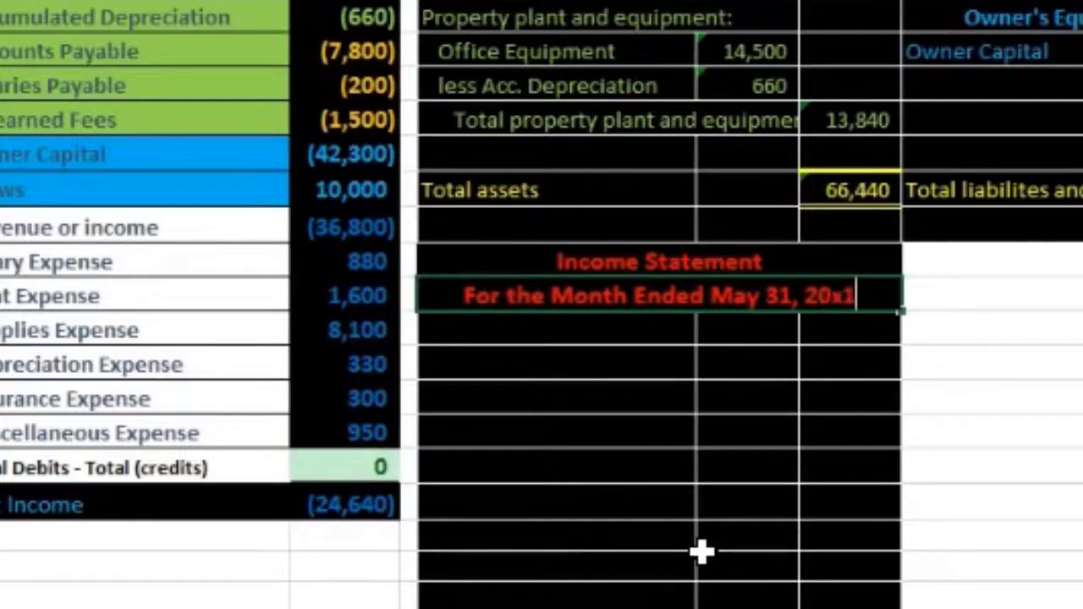
key(Return)
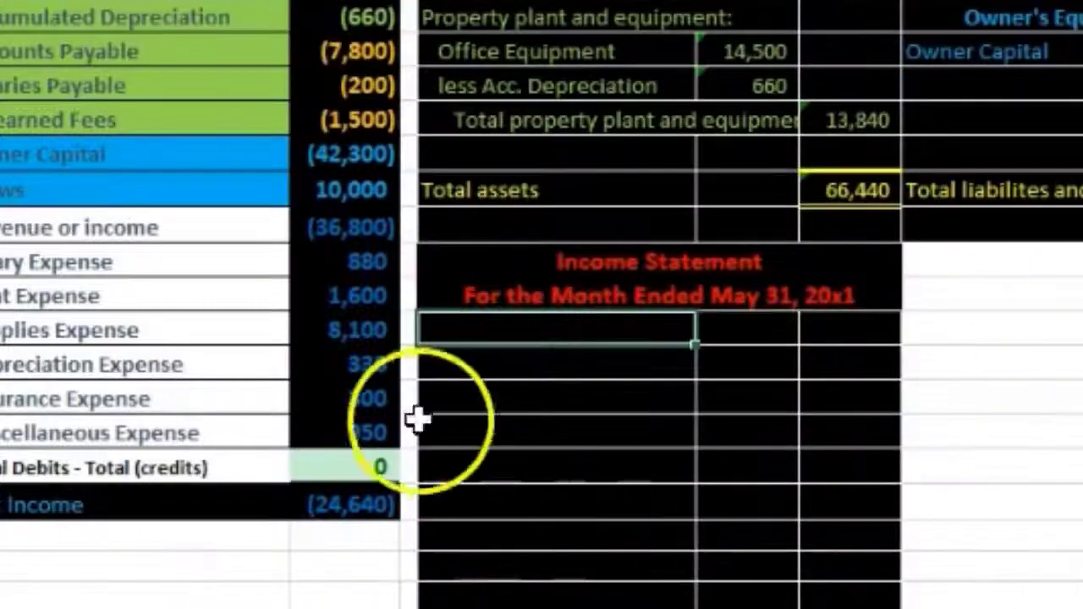
Step: Copy the Revenue or income account name from the trial balance into the first line under the income statement heading
click(118, 226)
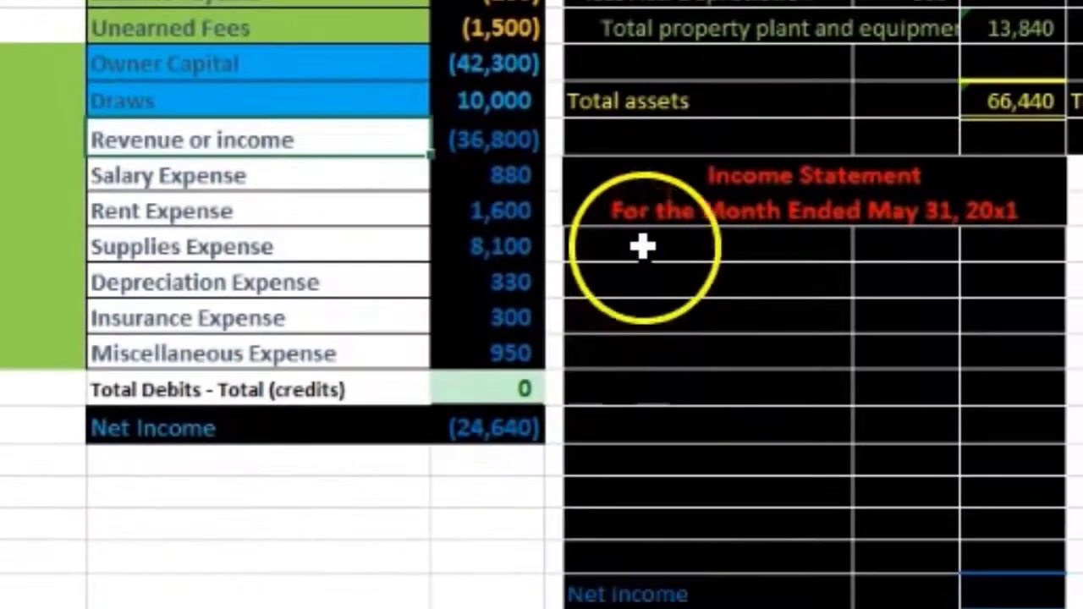
click(894, 341)
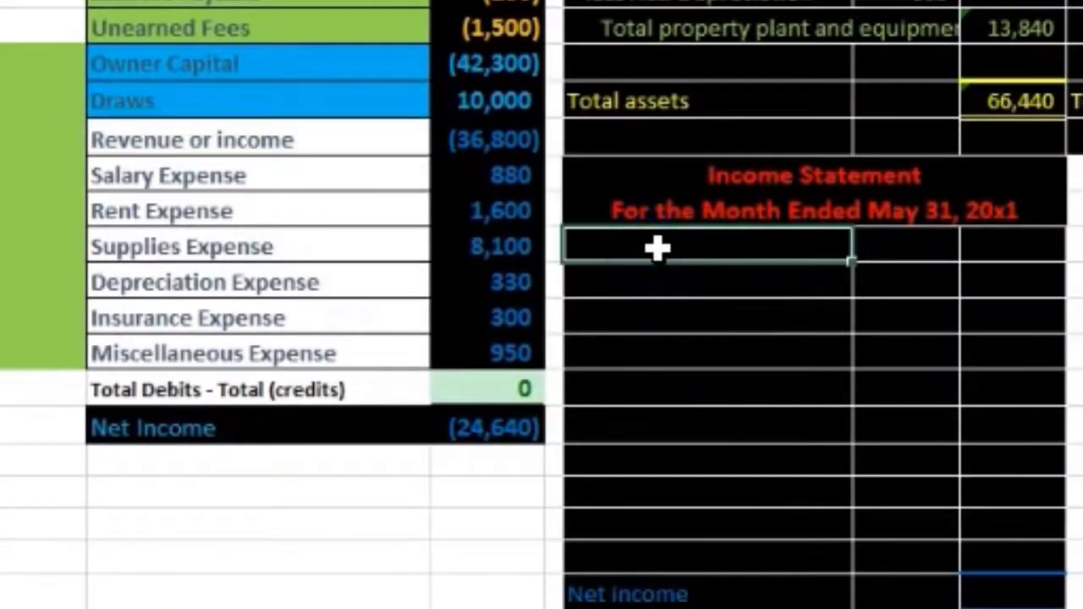
right_click(312, 144)
click(404, 34)
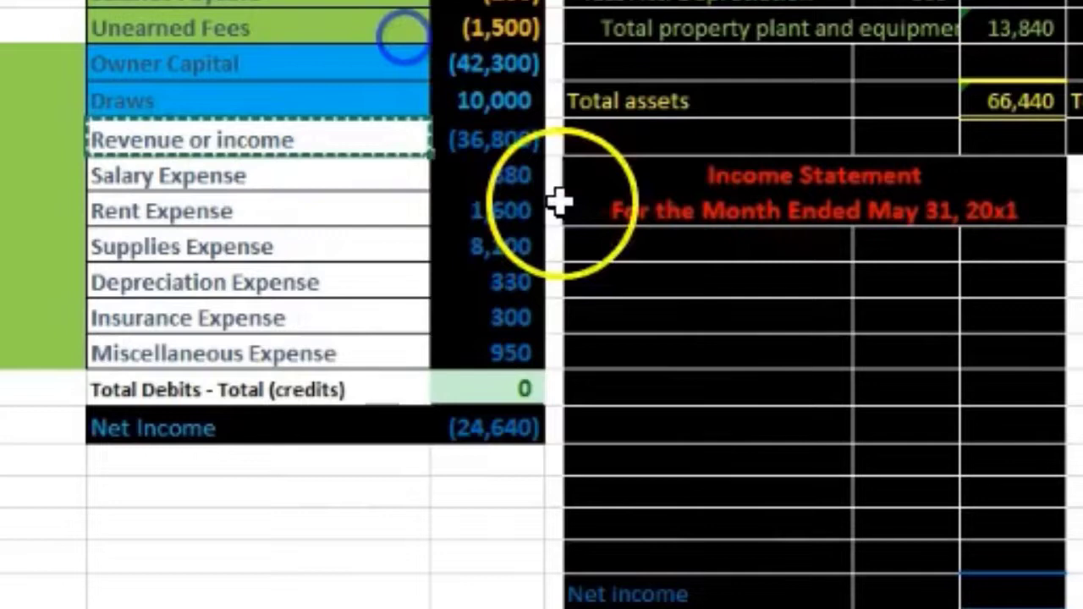
right_click(665, 249)
key(ctrl+v)
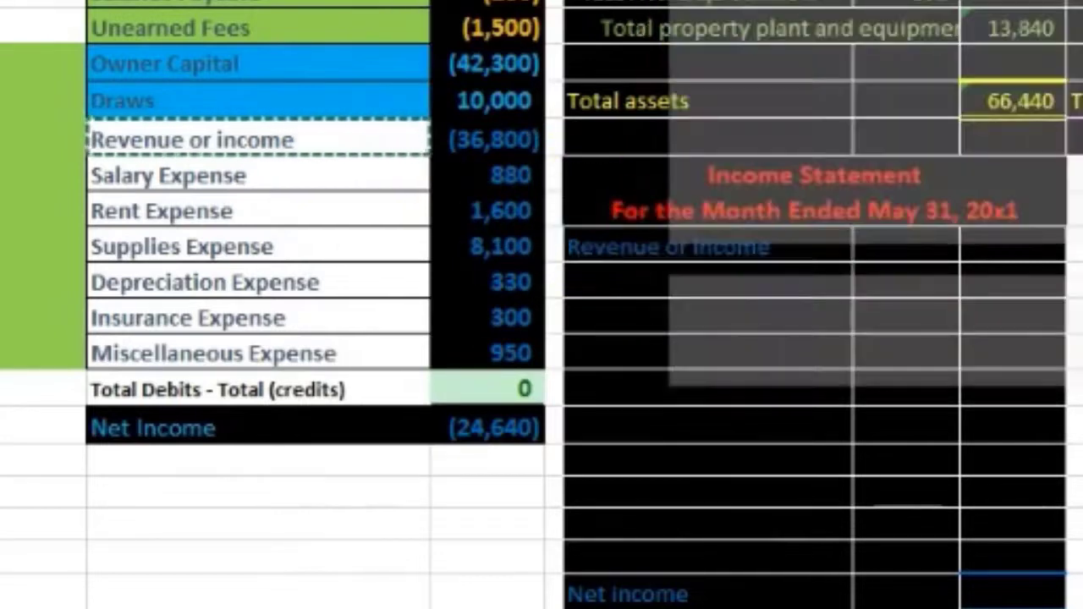
Step: Enter the revenue amount in the income statement's outer column as the sign-reversed trial balance figure, using -F17
click(704, 285)
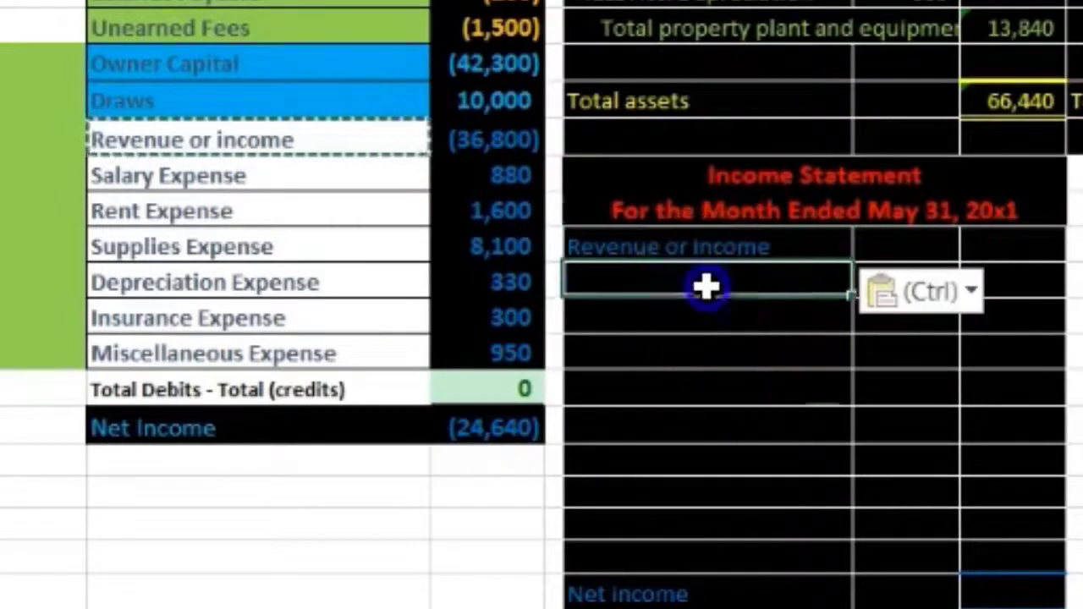
double_click(708, 285)
key(Return)
key(Up)
key(Up)
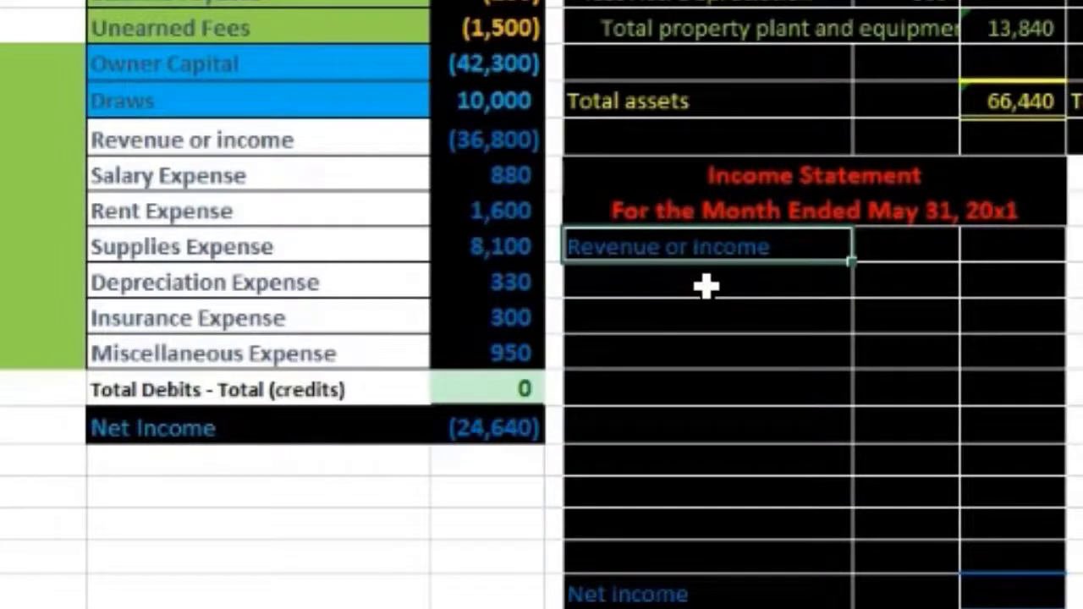
key(Right)
key(Down)
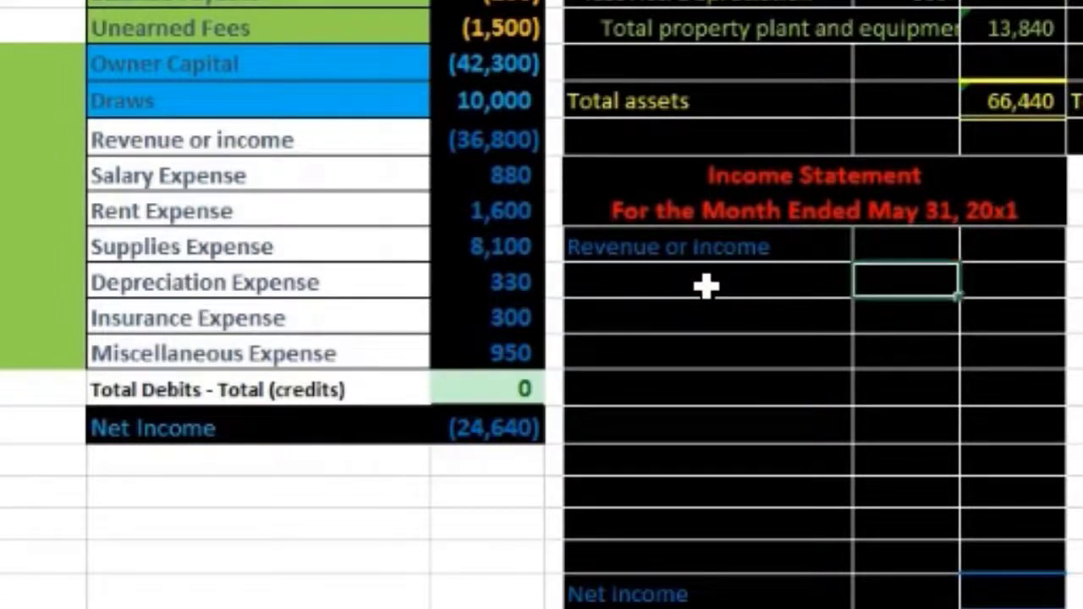
key(Right)
key(Up)
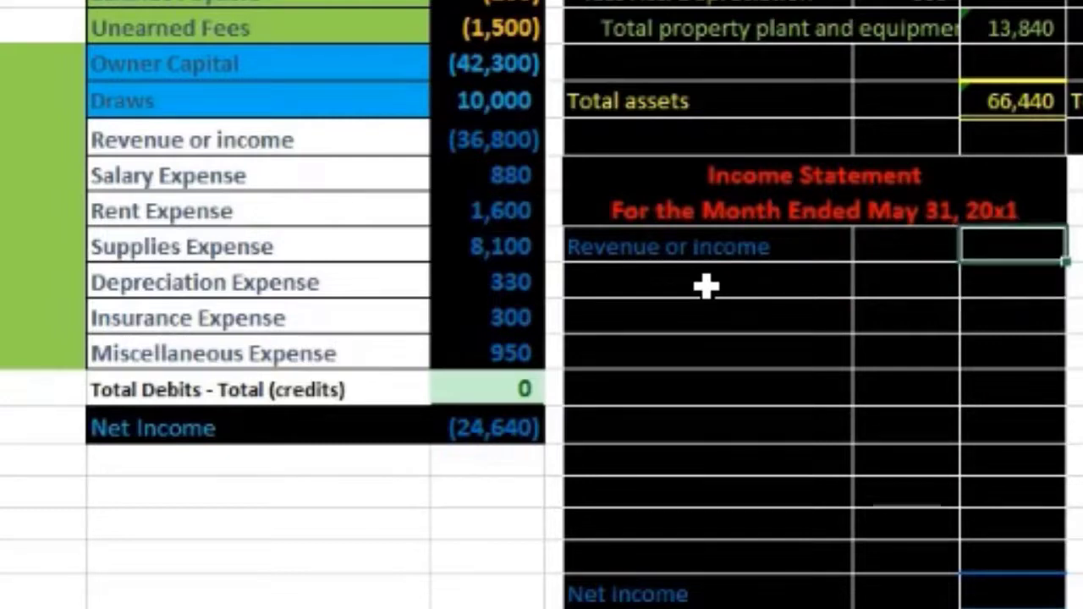
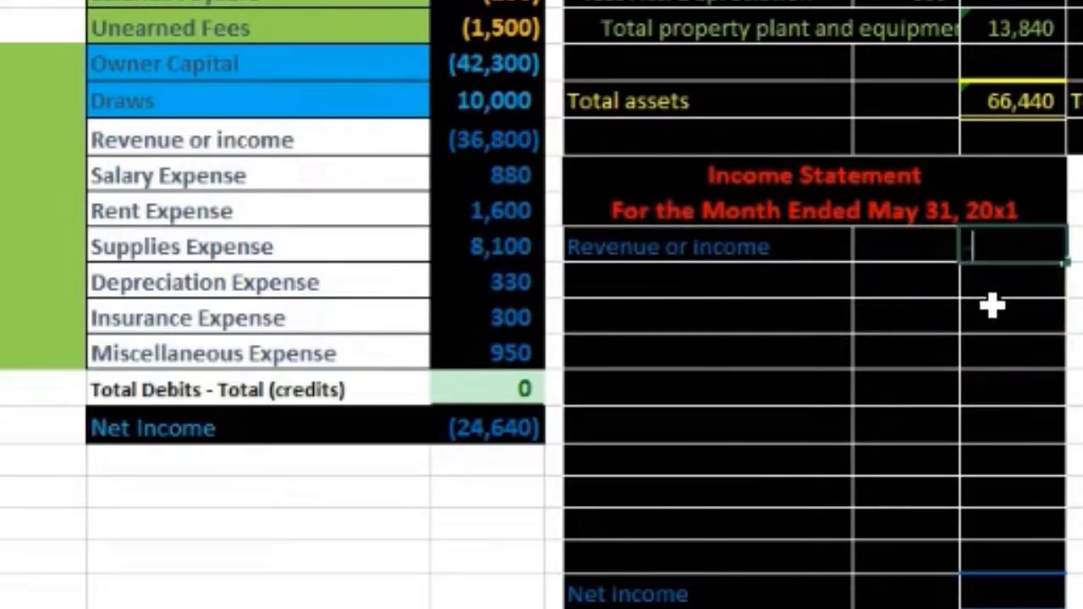
click(496, 142)
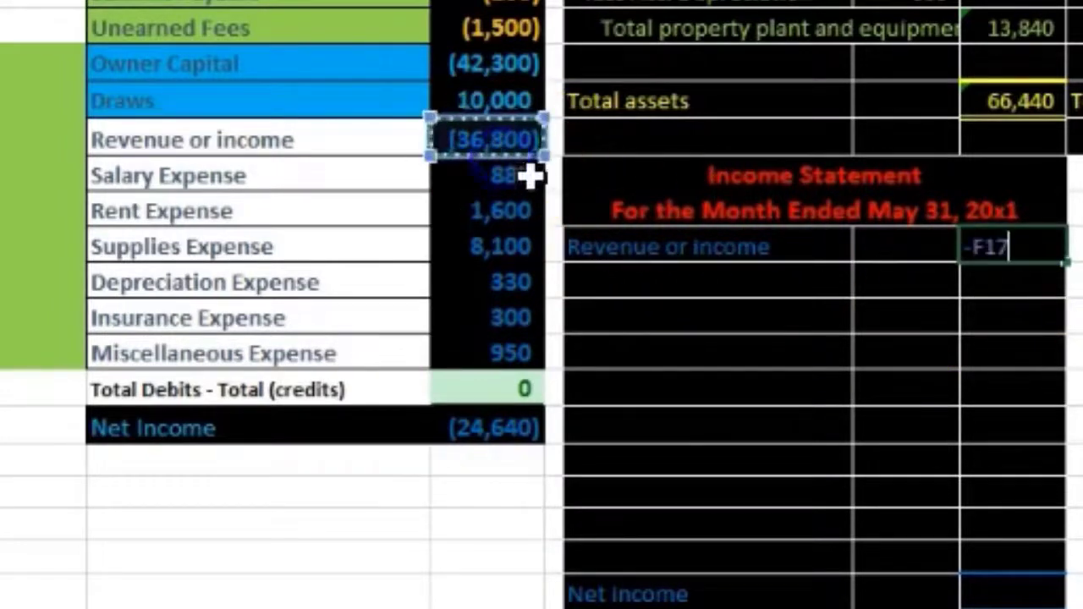
key(Return)
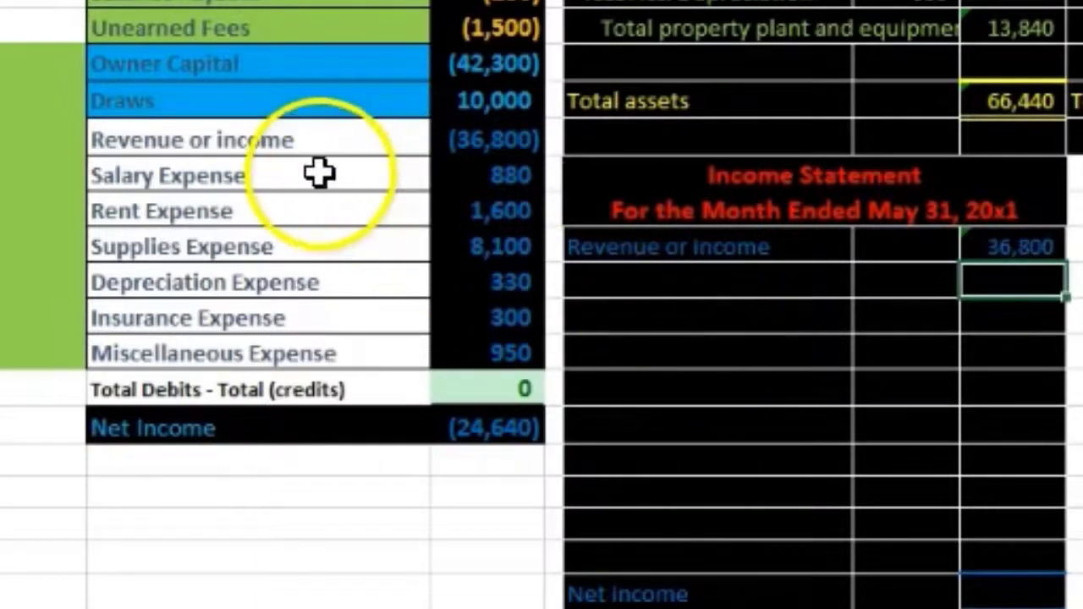
Step: Enter the subheading "Expenses:" directly below Revenue or income on the income statement
drag(319, 174, 317, 336)
click(690, 292)
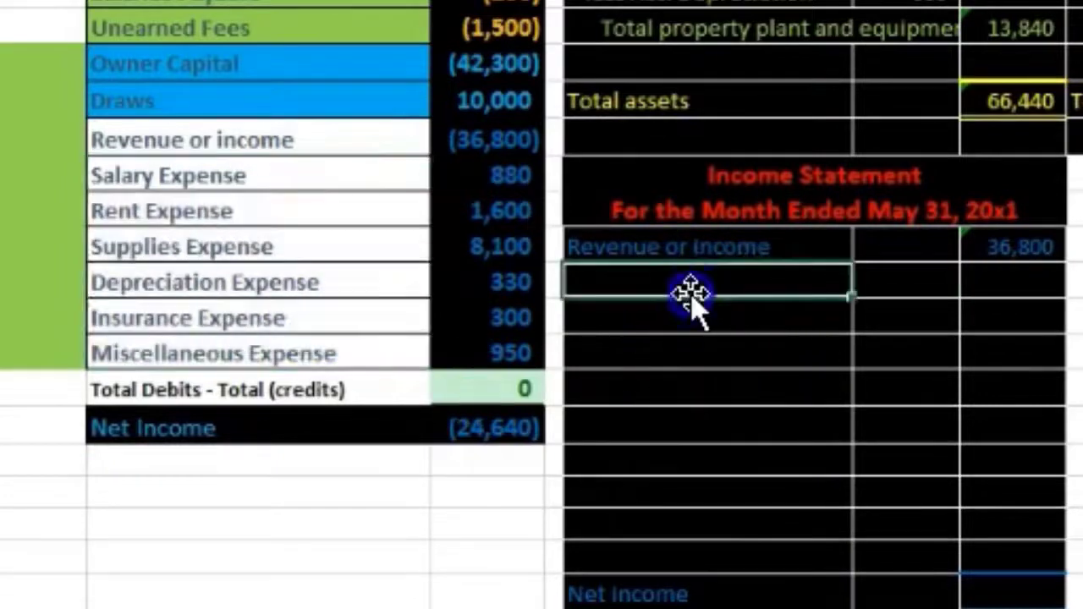
text(E)
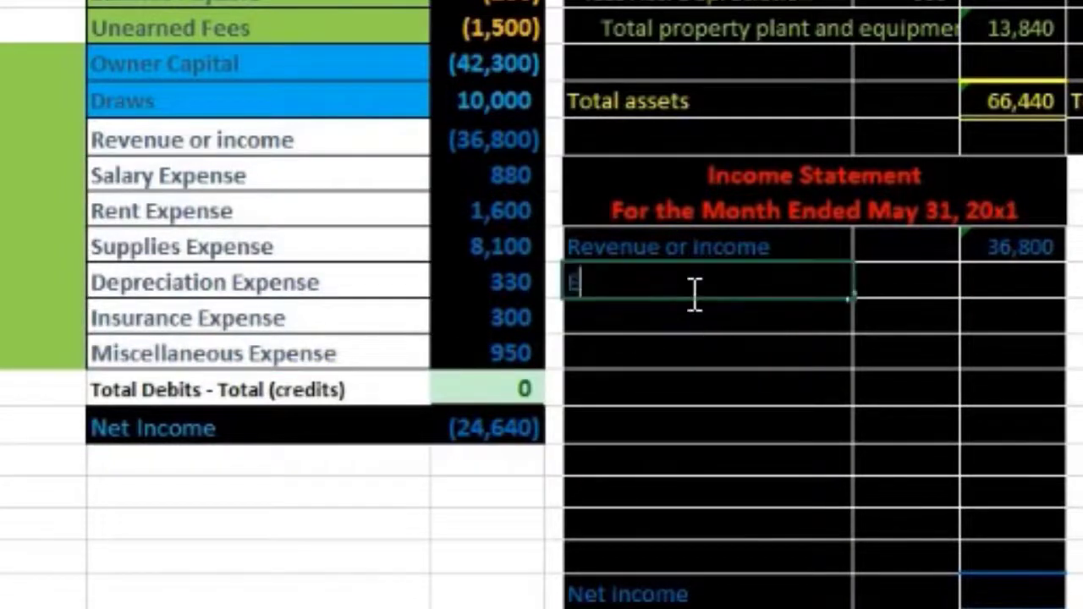
text(xpenses:)
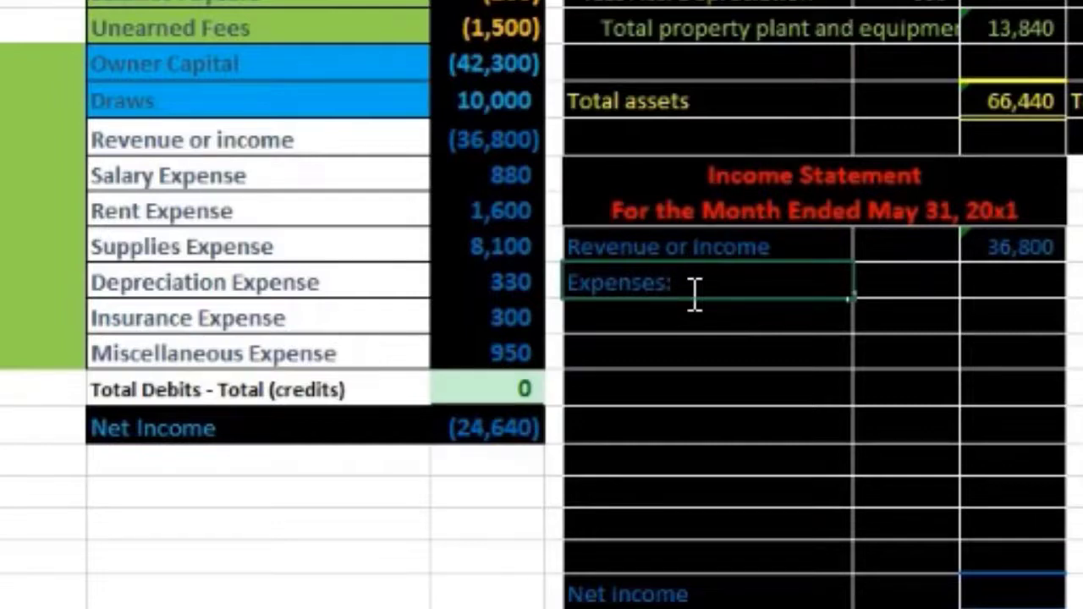
key(Return)
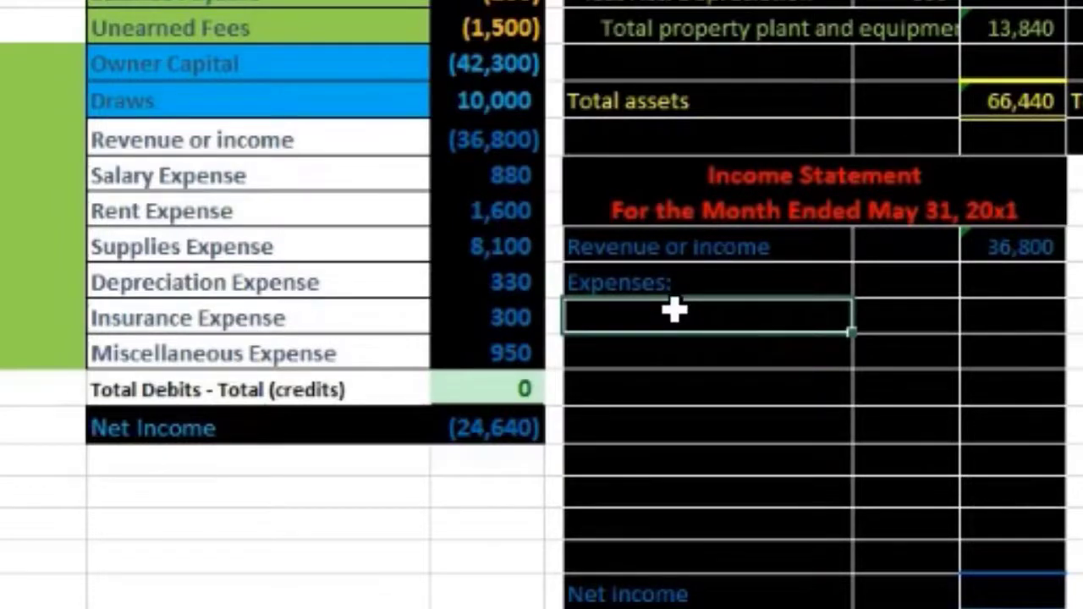
Step: Copy the account names Salary Expense through Miscellaneous Expense from the trial balance below "Expenses:" and indent them
click(296, 186)
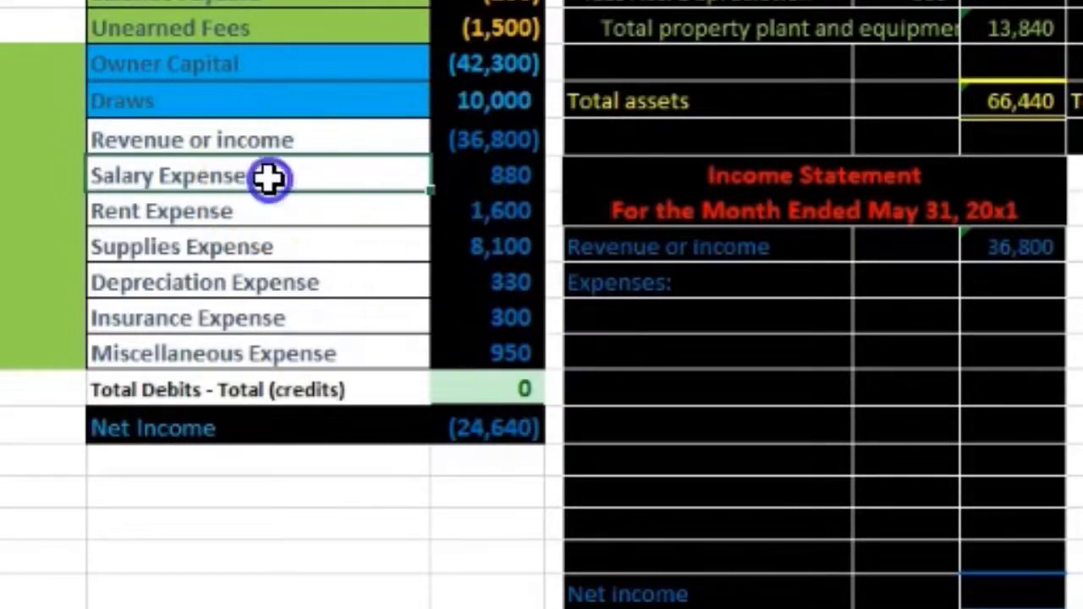
drag(266, 177, 261, 353)
right_click(264, 356)
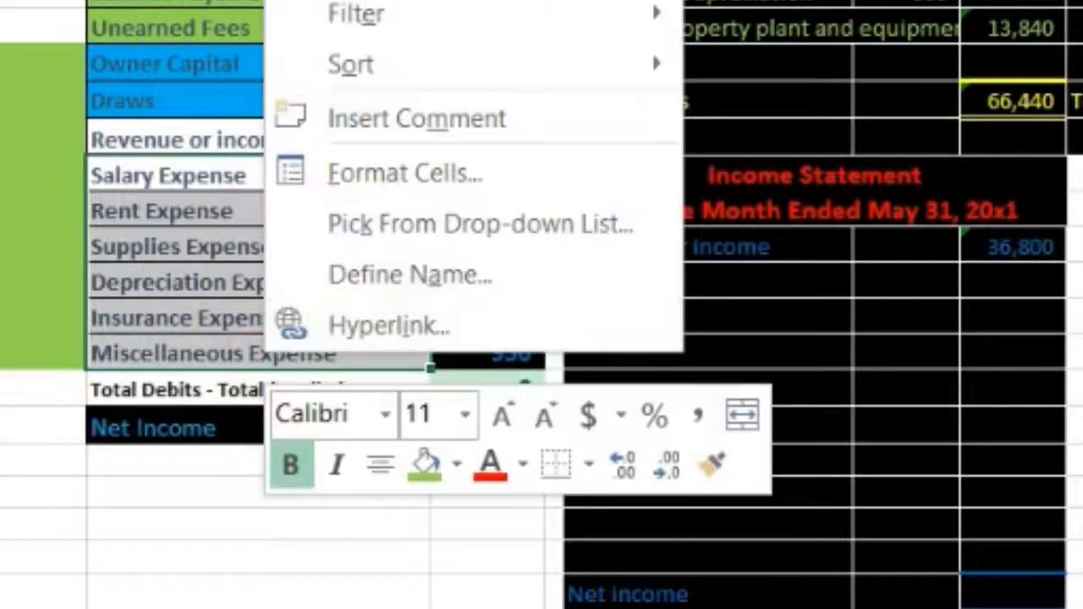
key(ctrl+c)
click(656, 319)
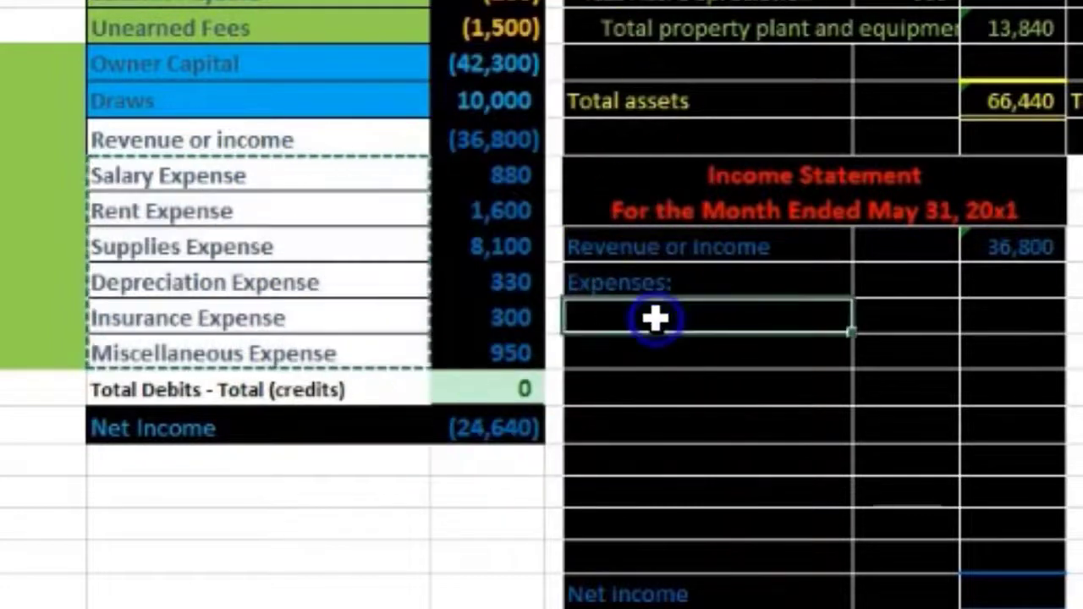
right_click(656, 319)
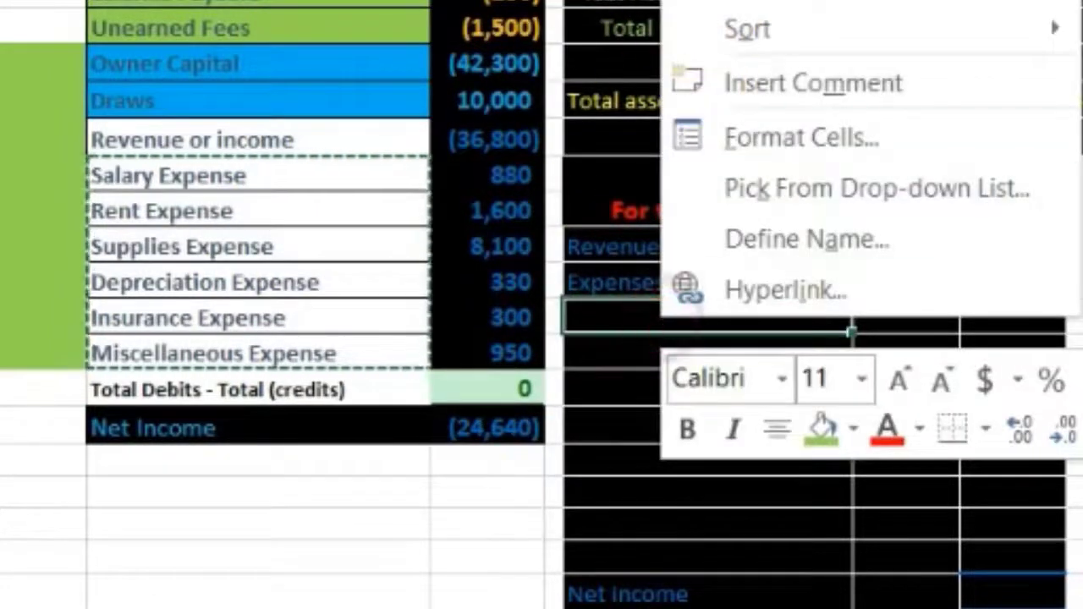
key(ctrl+v)
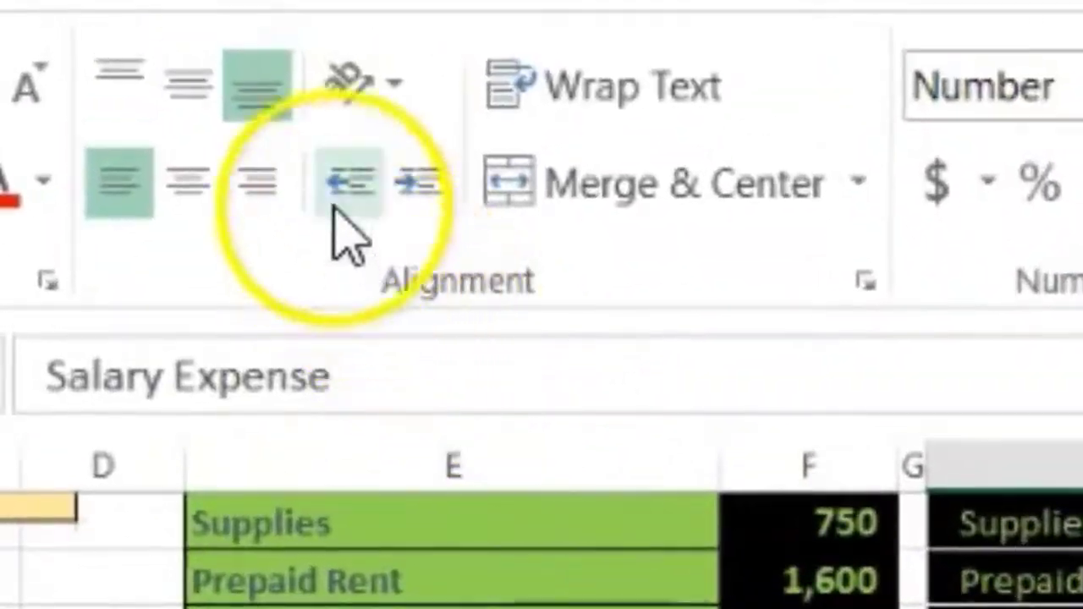
click(335, 173)
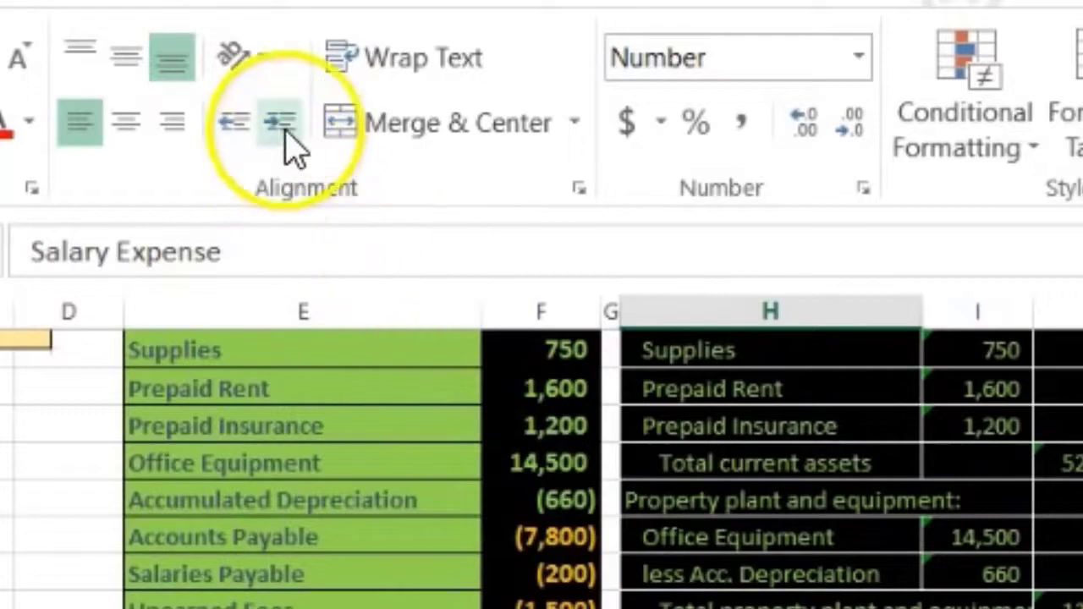
click(284, 127)
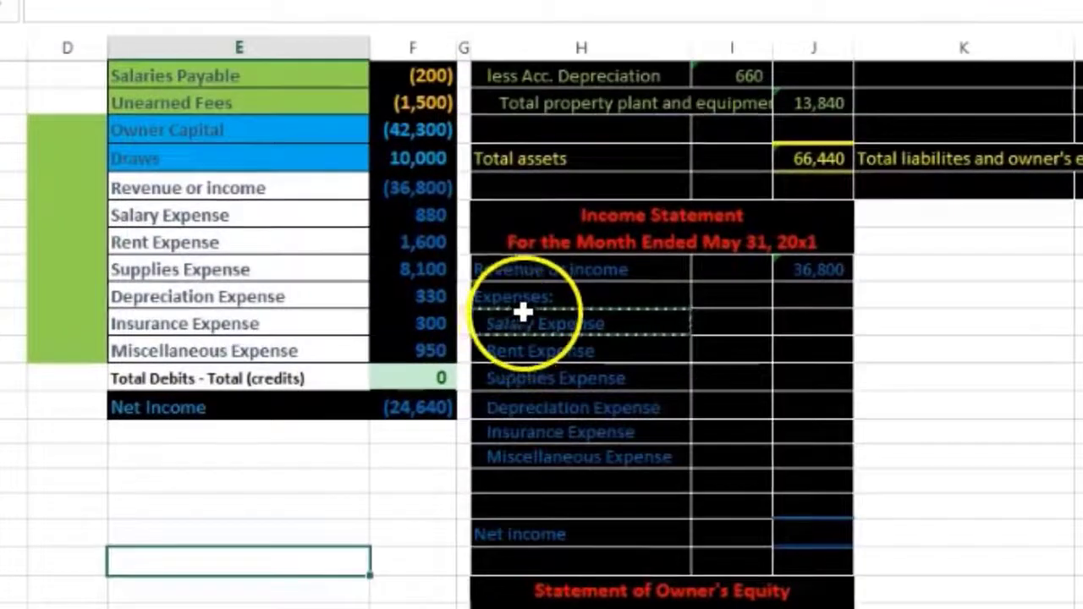
Step: Link the Salary Expense amount in the income statement's inner column to the trial balance with =F18
click(542, 298)
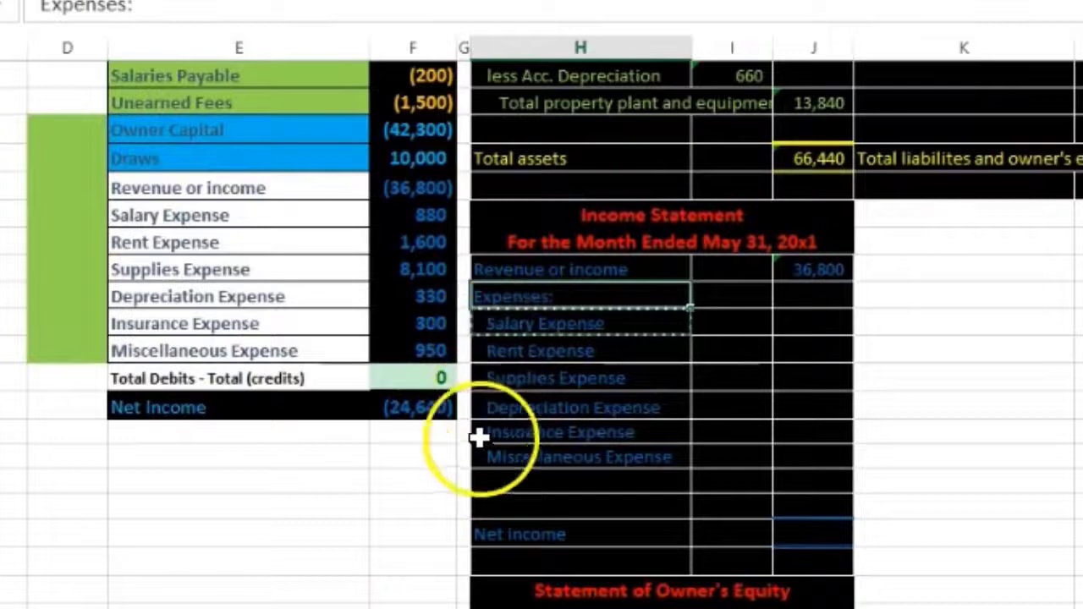
click(739, 327)
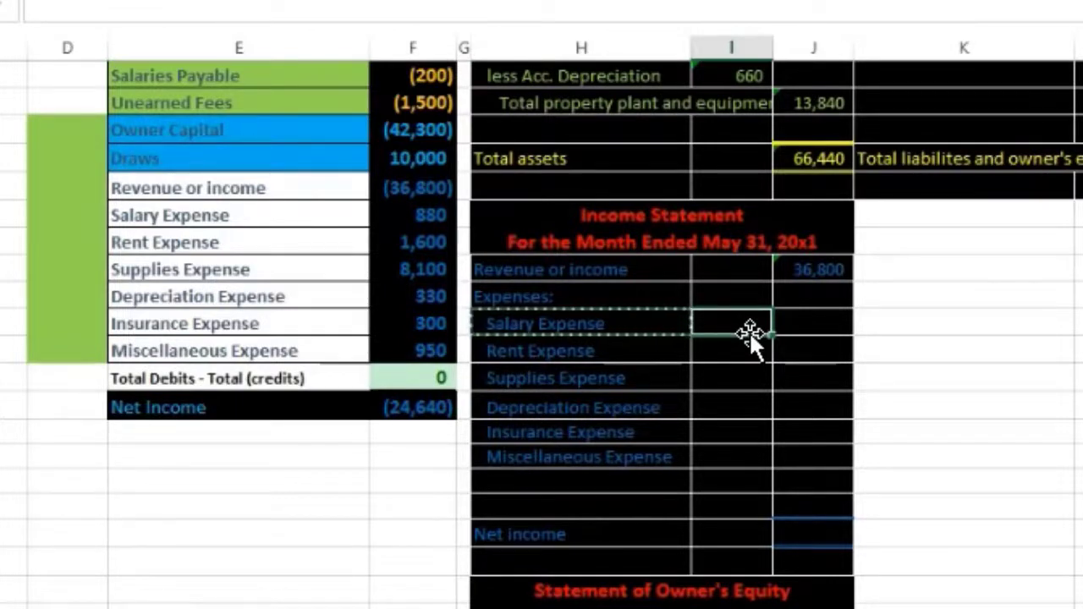
text(=)
click(417, 215)
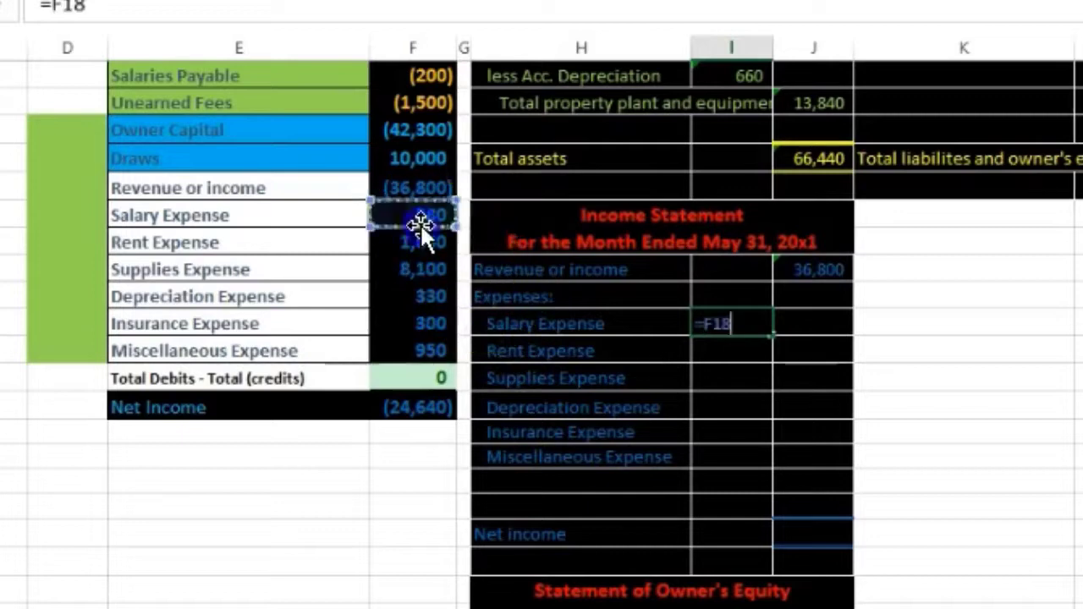
key(Return)
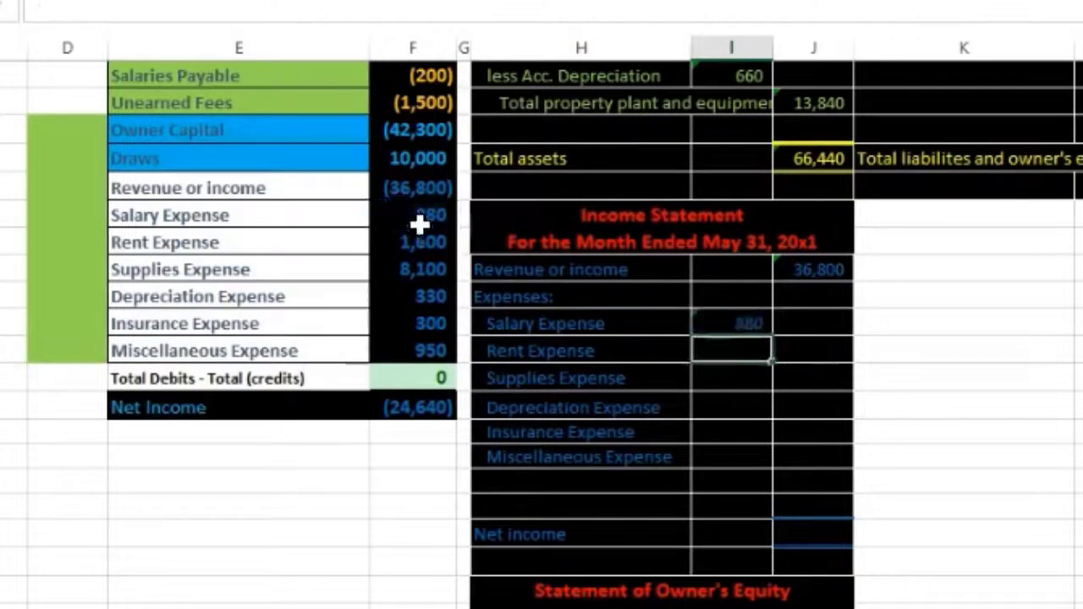
Step: Link the inner-column amounts for Rent Expense through Miscellaneous Expense individually to trial balance cells F19 through F23
text(=)
click(422, 242)
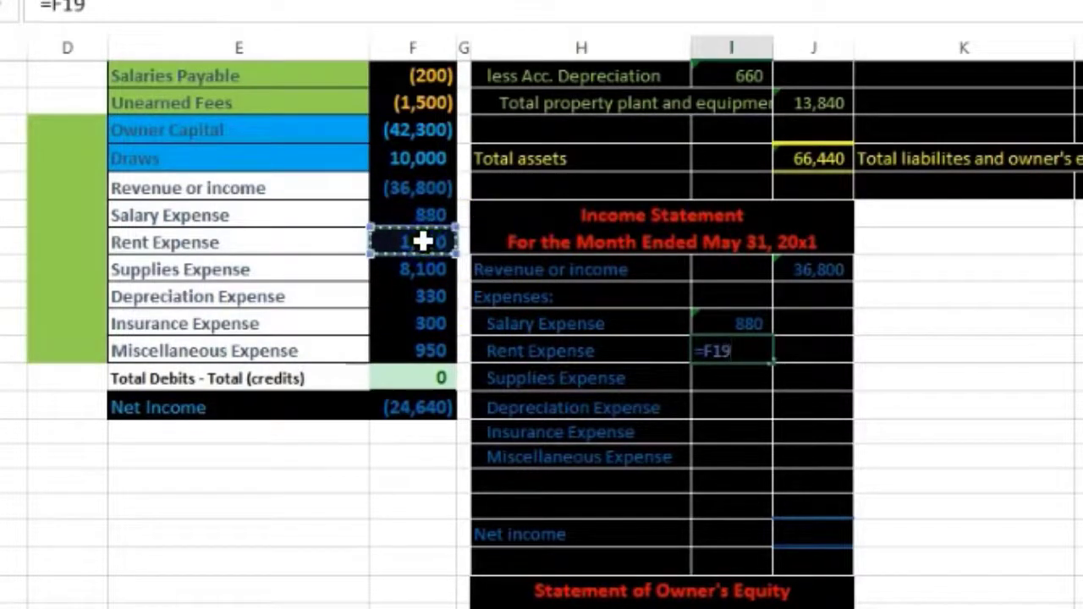
key(Return)
text(=)
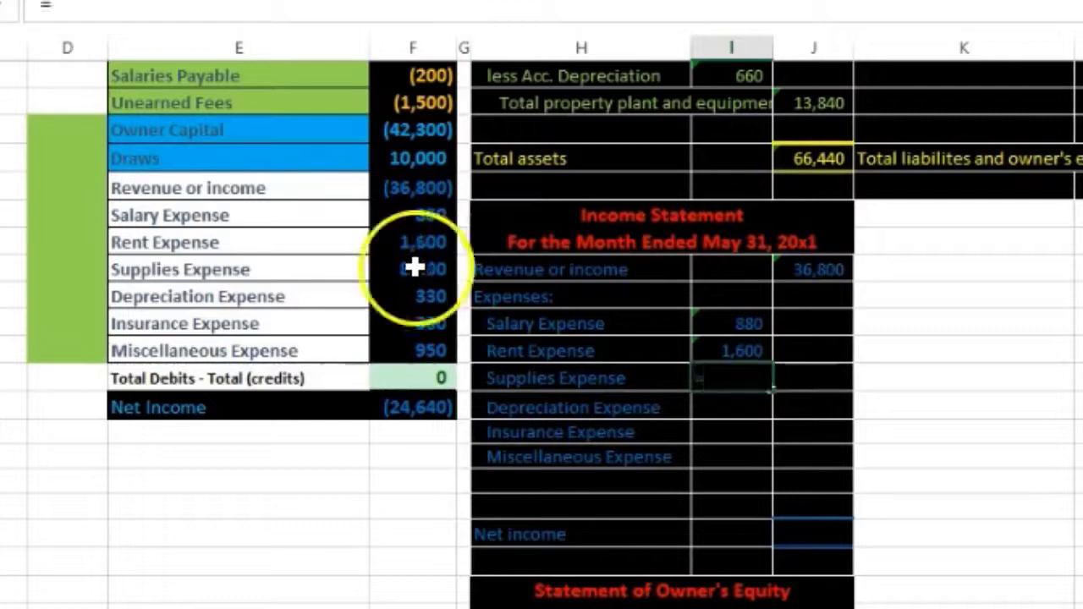
click(409, 269)
key(Return)
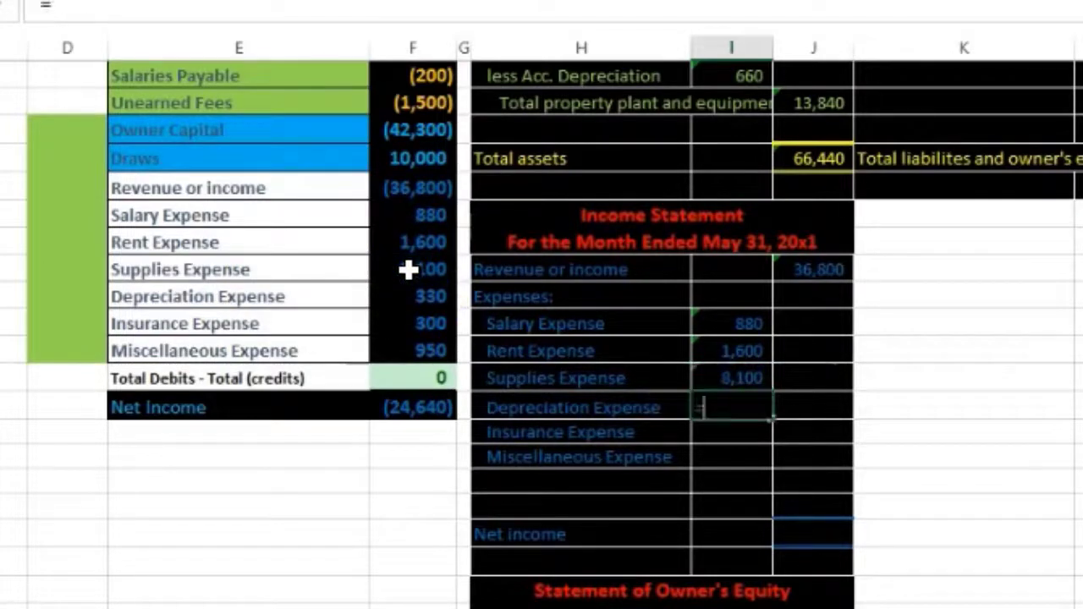
text(=)
click(422, 294)
key(Return)
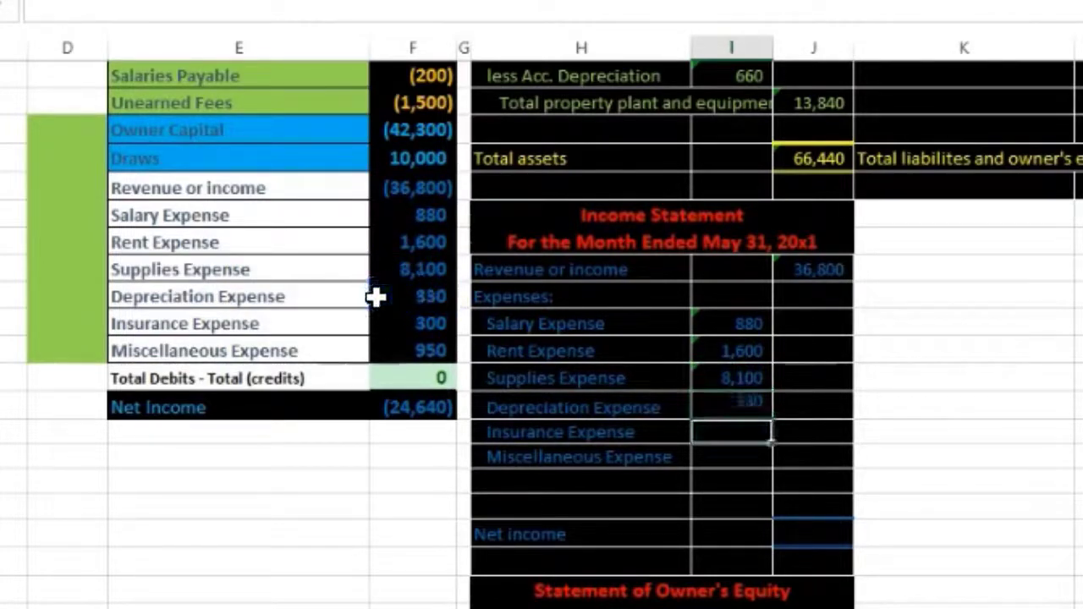
text(=)
click(407, 319)
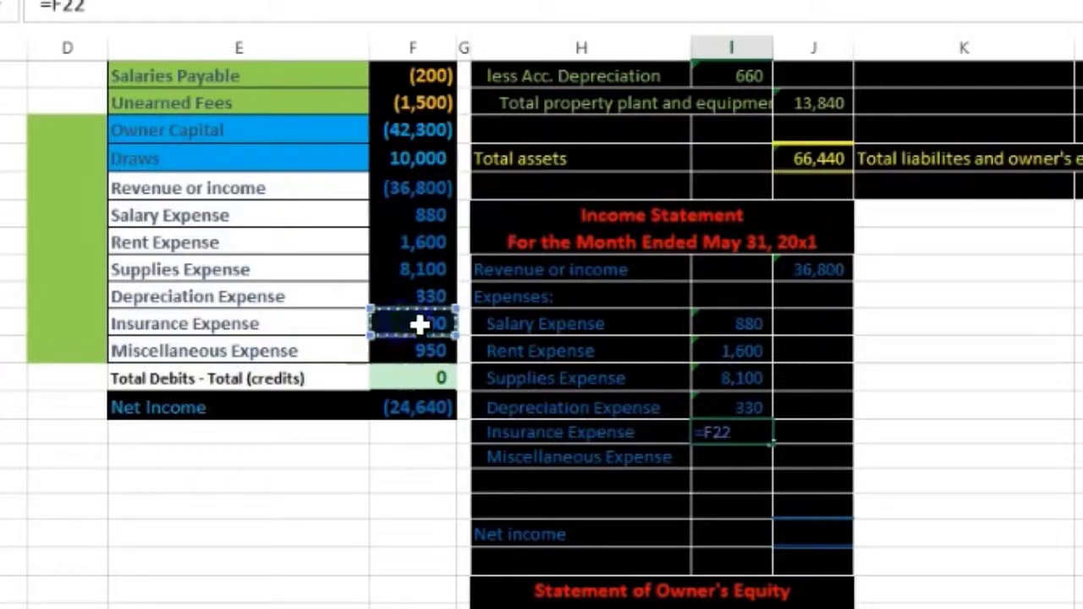
key(Return)
text(=)
click(438, 348)
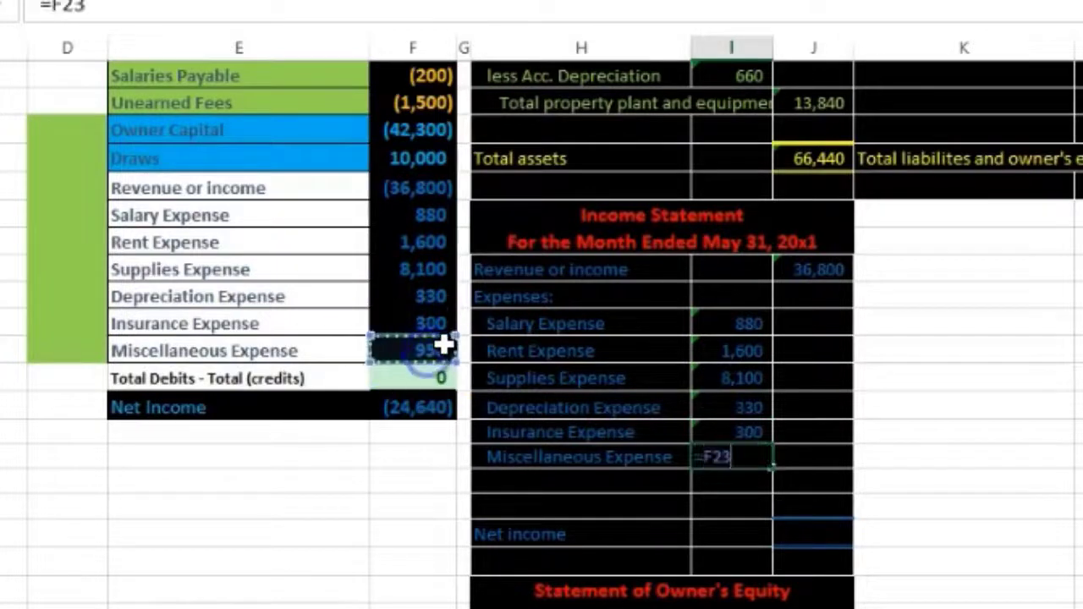
key(Return)
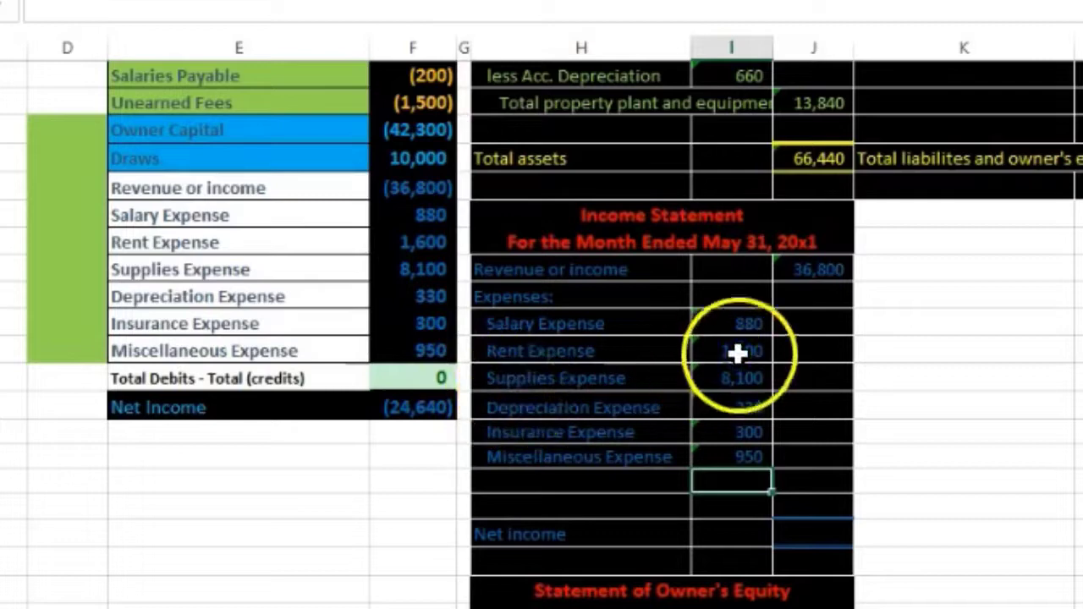
Step: Clear the Rent Expense through Miscellaneous Expense amounts from the income statement's inner column
drag(737, 351, 728, 444)
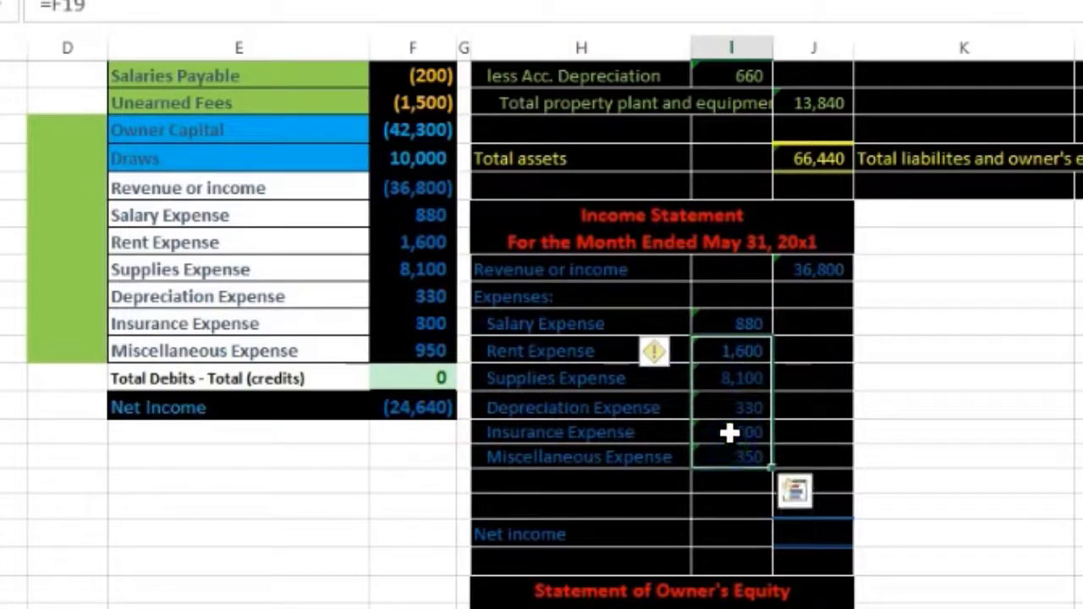
key(Delete)
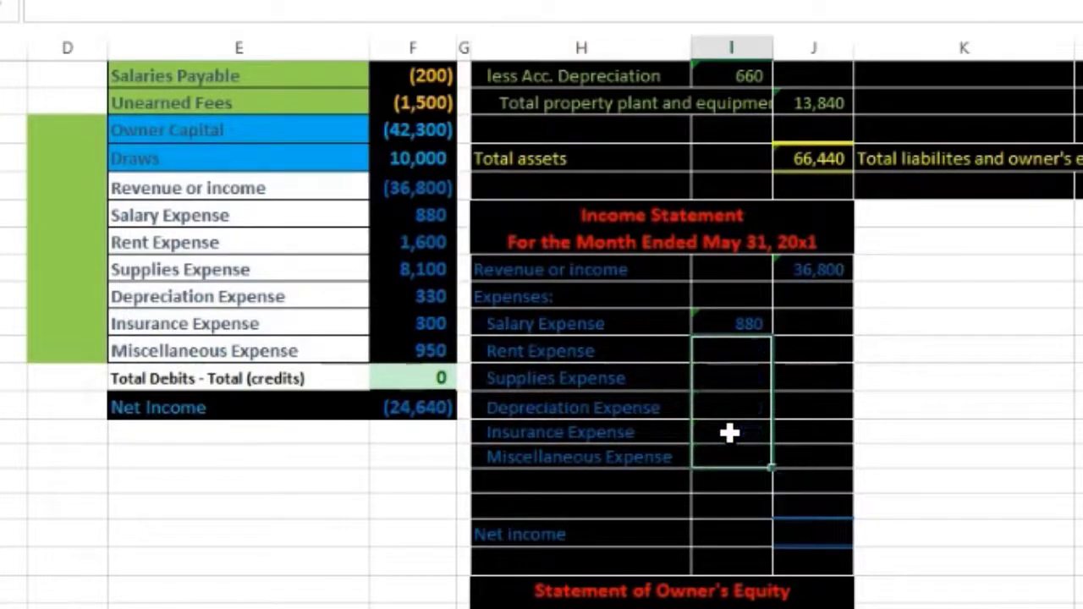
Step: Fill the Salary Expense formula down the income statement's inner column through Miscellaneous Expense
click(742, 314)
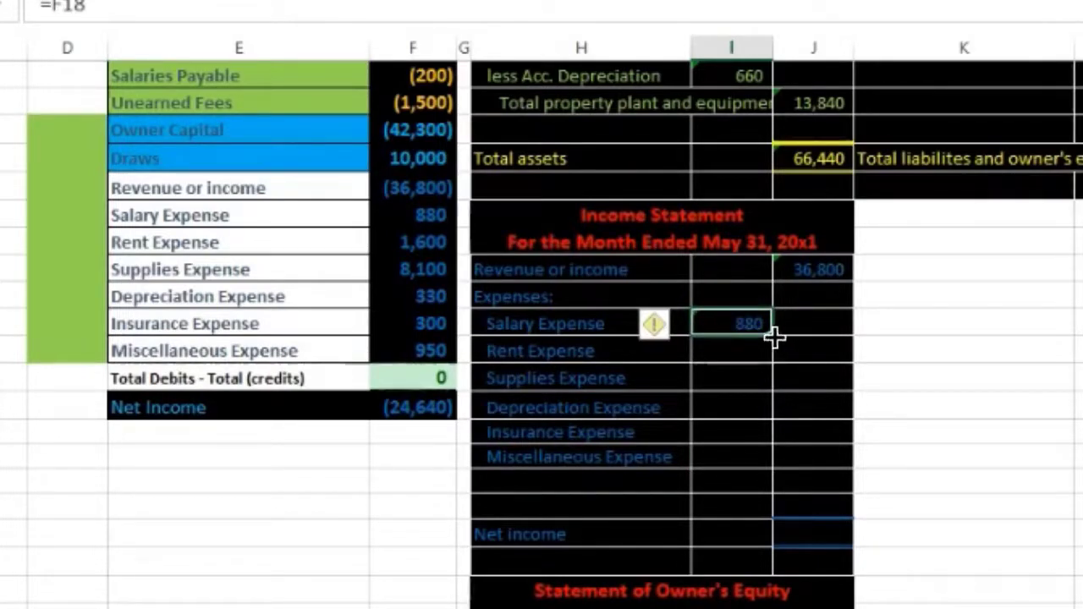
drag(774, 336, 777, 456)
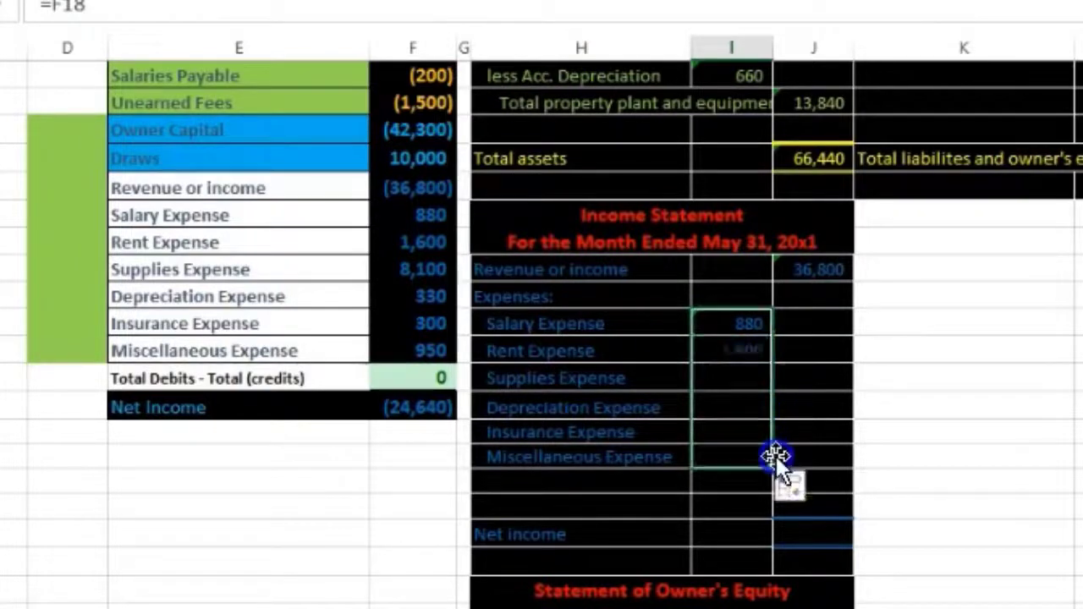
click(746, 502)
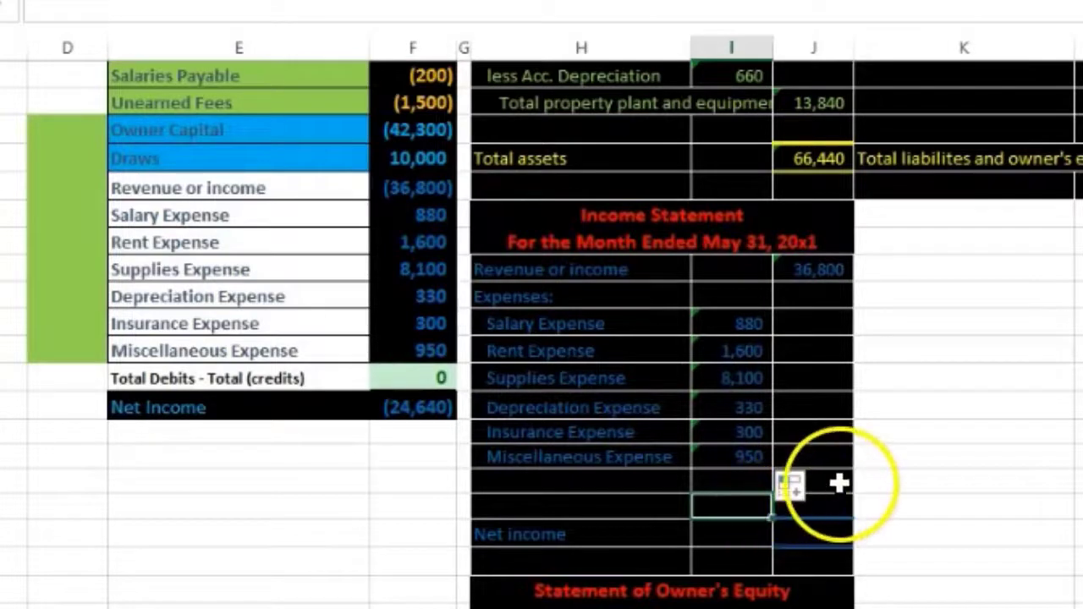
Step: Check which trial balance cells the copied Rent, Supplies and Depreciation Expense formulas refer to
double_click(742, 352)
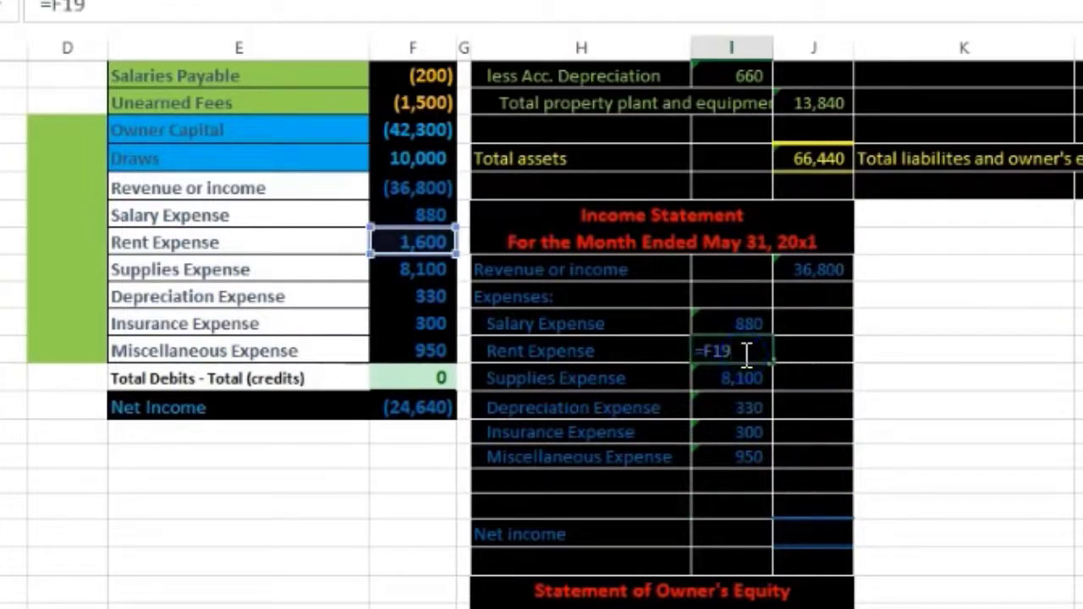
key(Return)
double_click(735, 378)
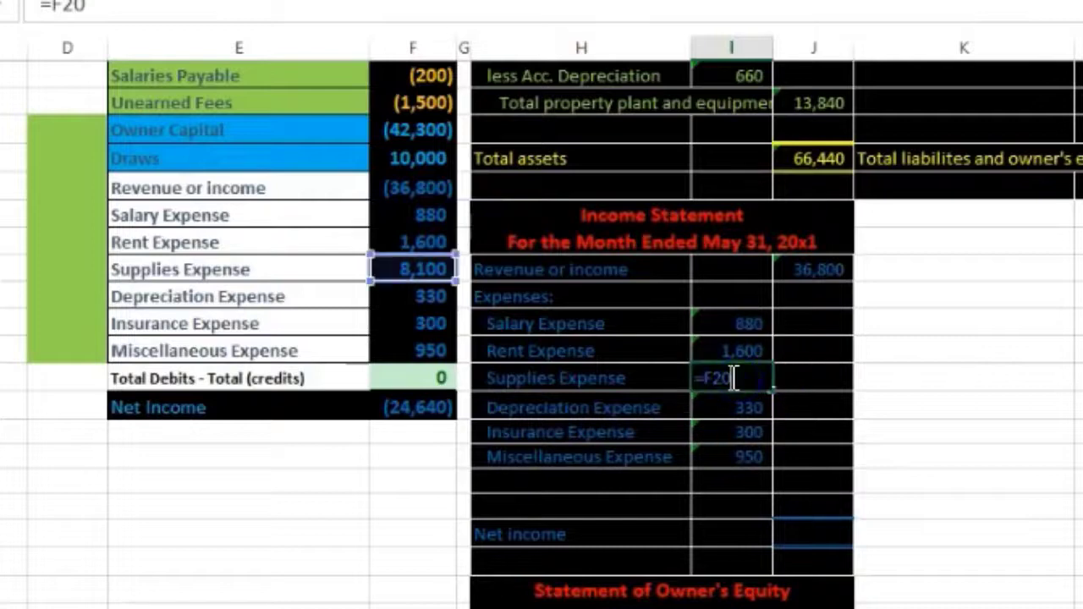
key(Return)
double_click(741, 409)
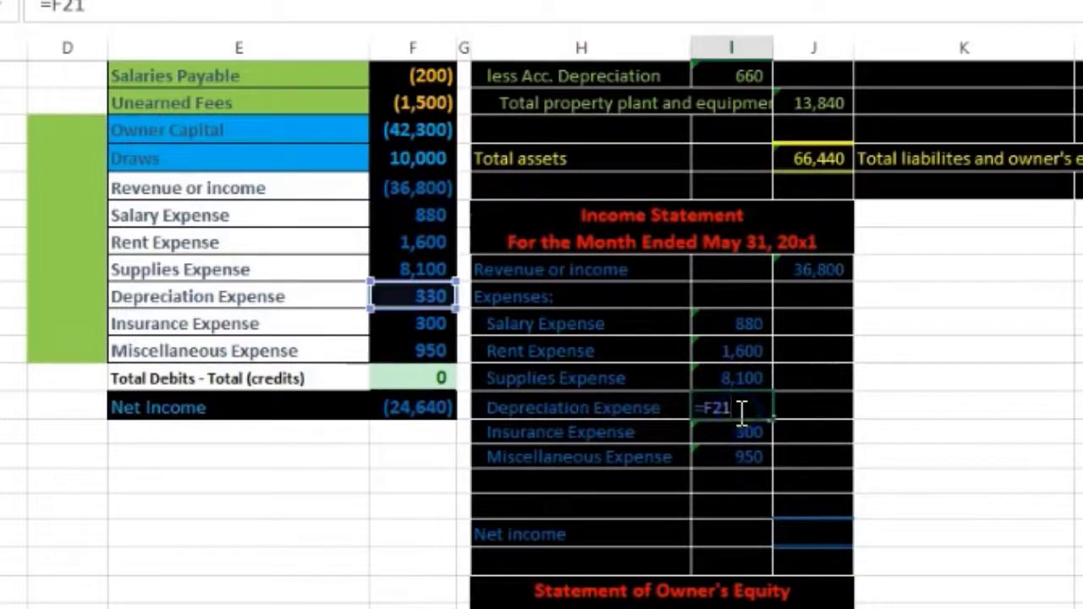
key(Return)
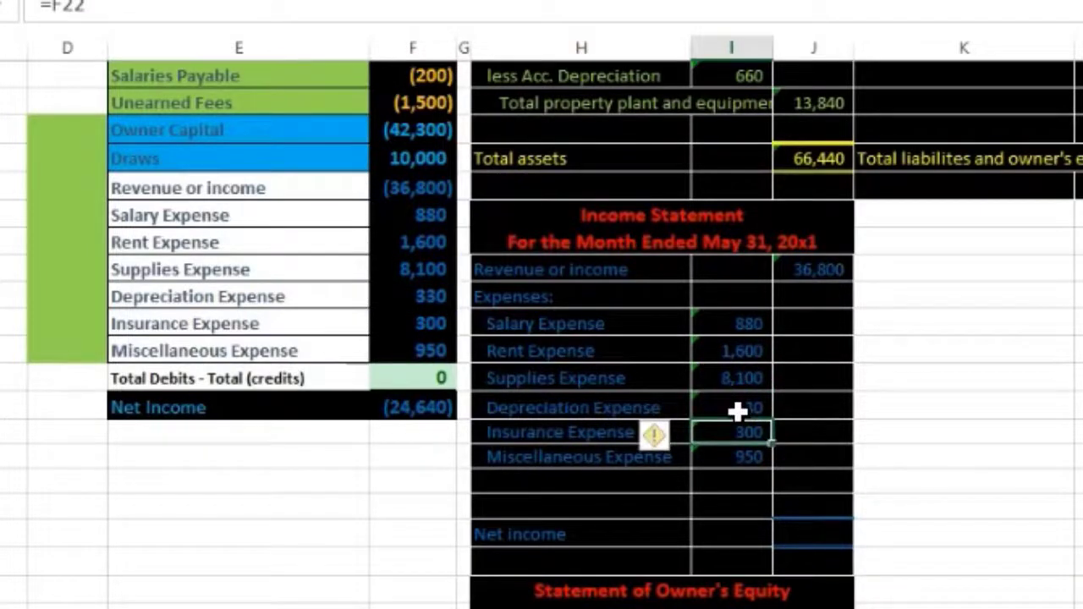
Step: Add a "Total Expenses" label below Miscellaneous Expense and adjust its indent to sit deeper than the expense names
click(595, 485)
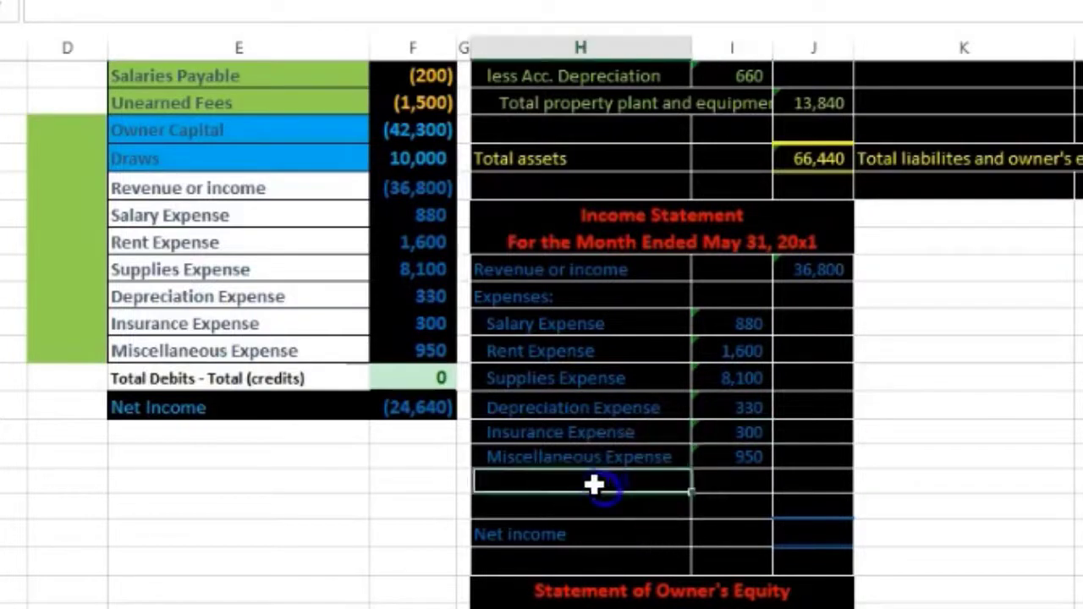
text(Total Expenses)
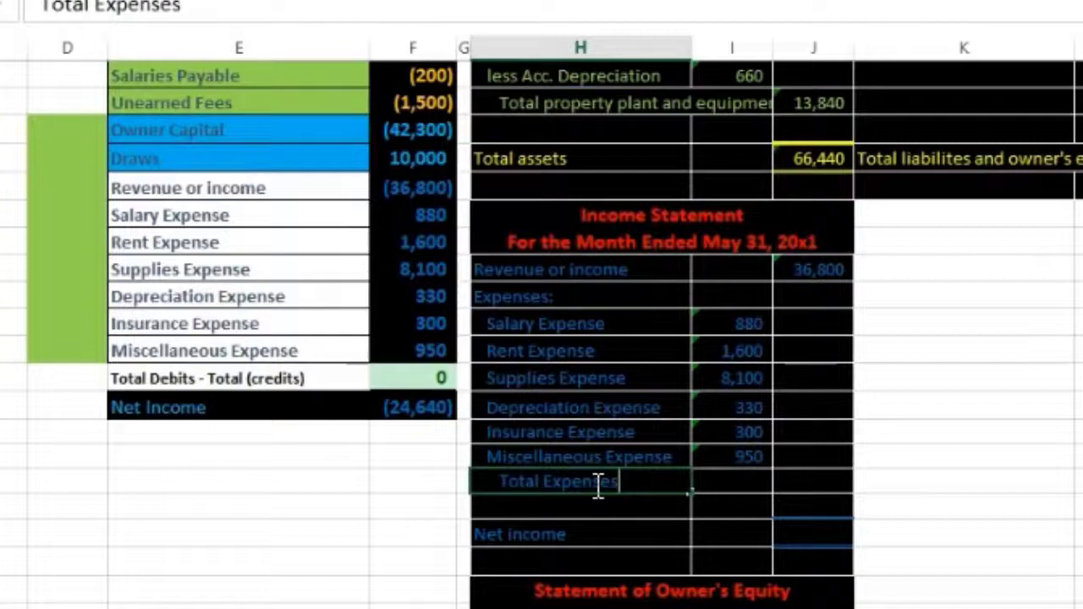
key(Return)
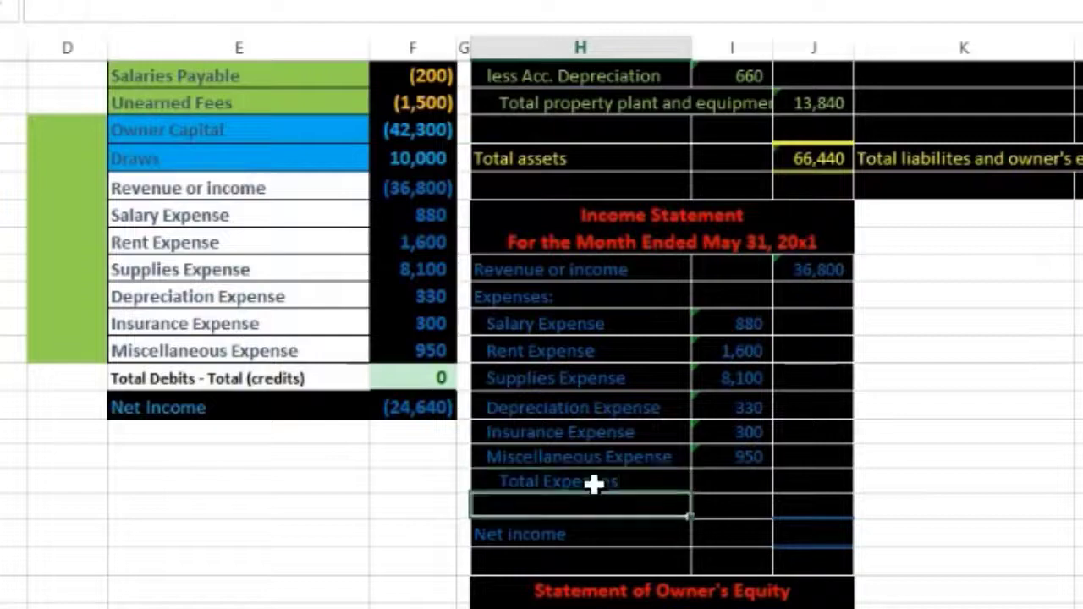
click(595, 484)
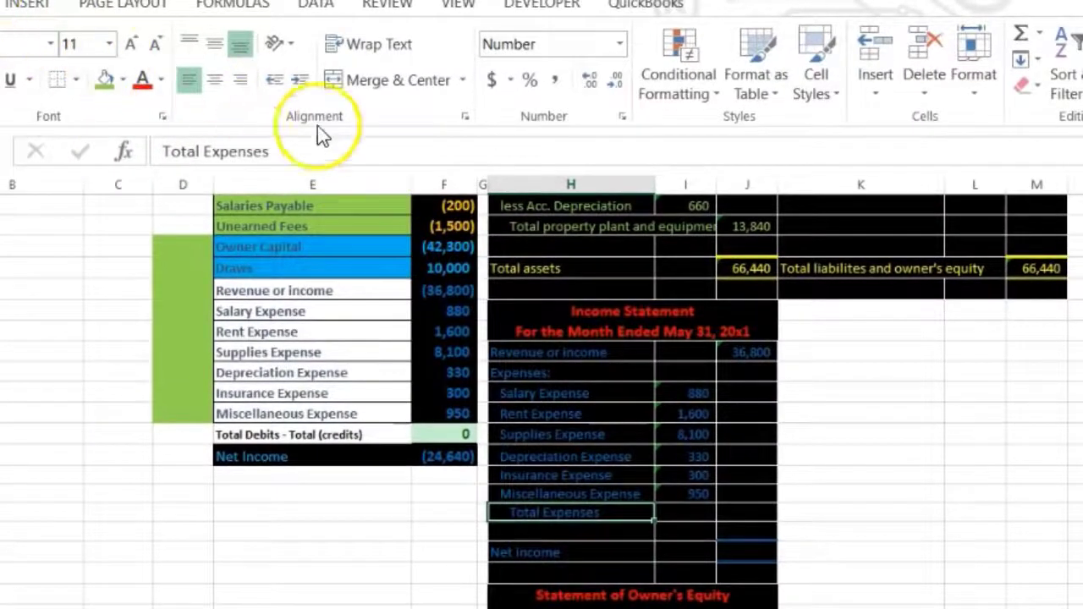
click(274, 81)
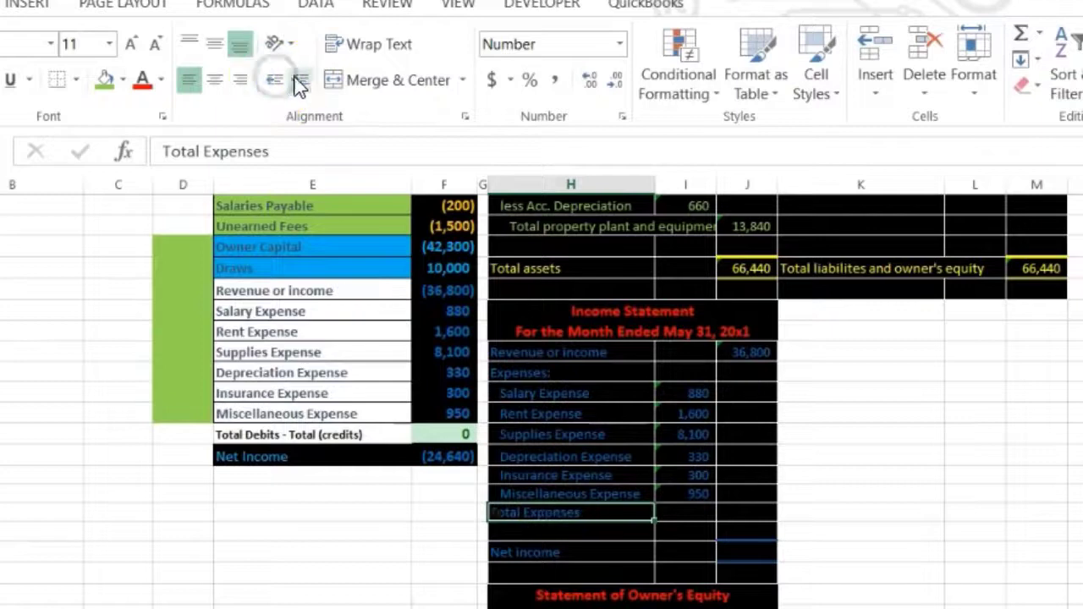
Step: Total the inner-column amounts from Salary Expense through Miscellaneous Expense with a SUM formula in the outer column beside Total Expenses
click(756, 517)
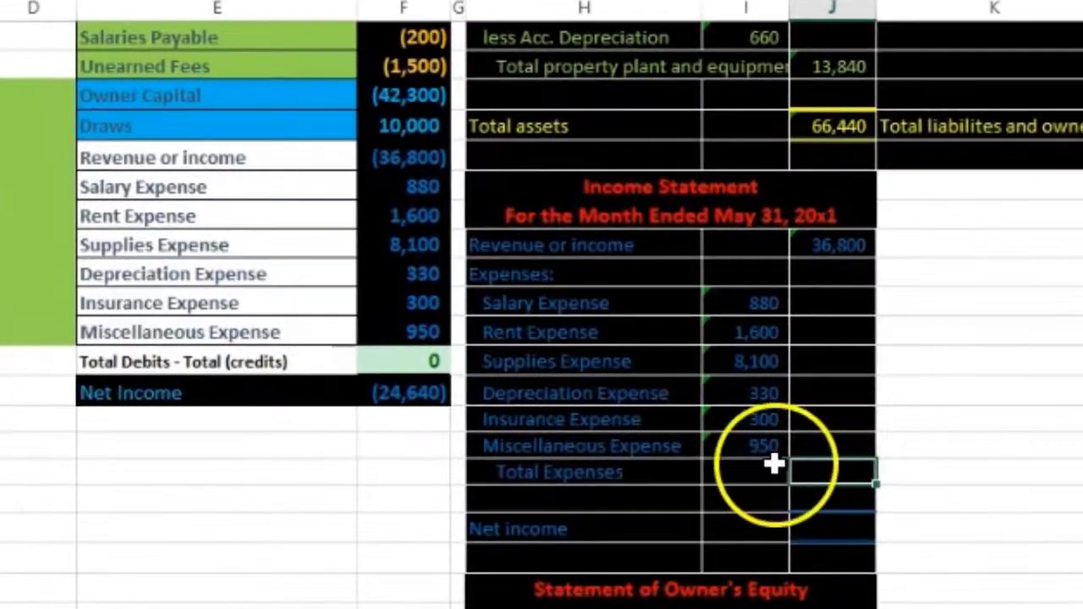
drag(763, 303, 762, 446)
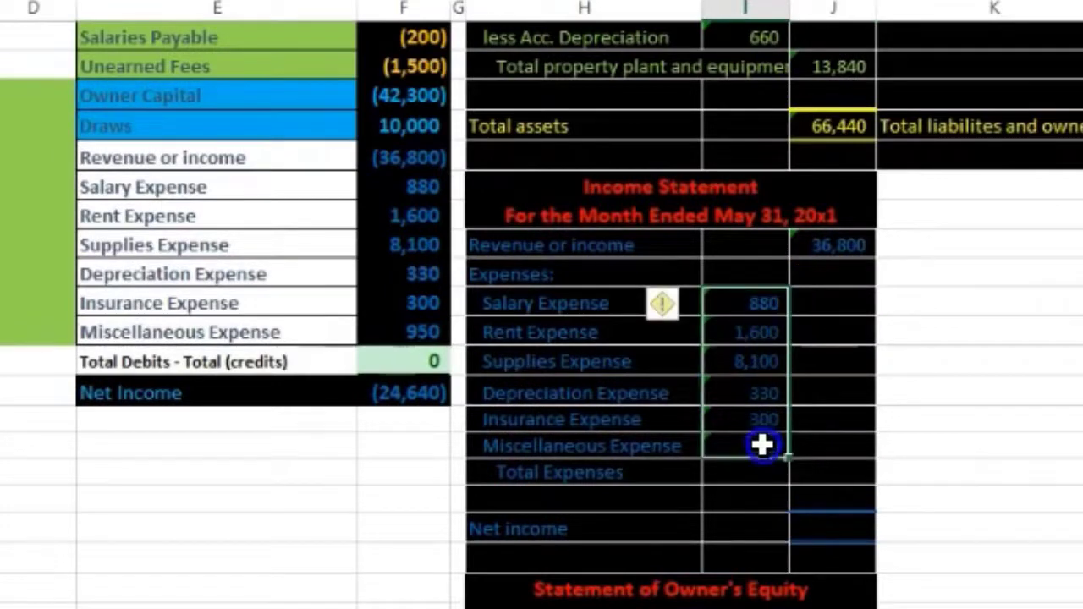
click(851, 469)
text(=)
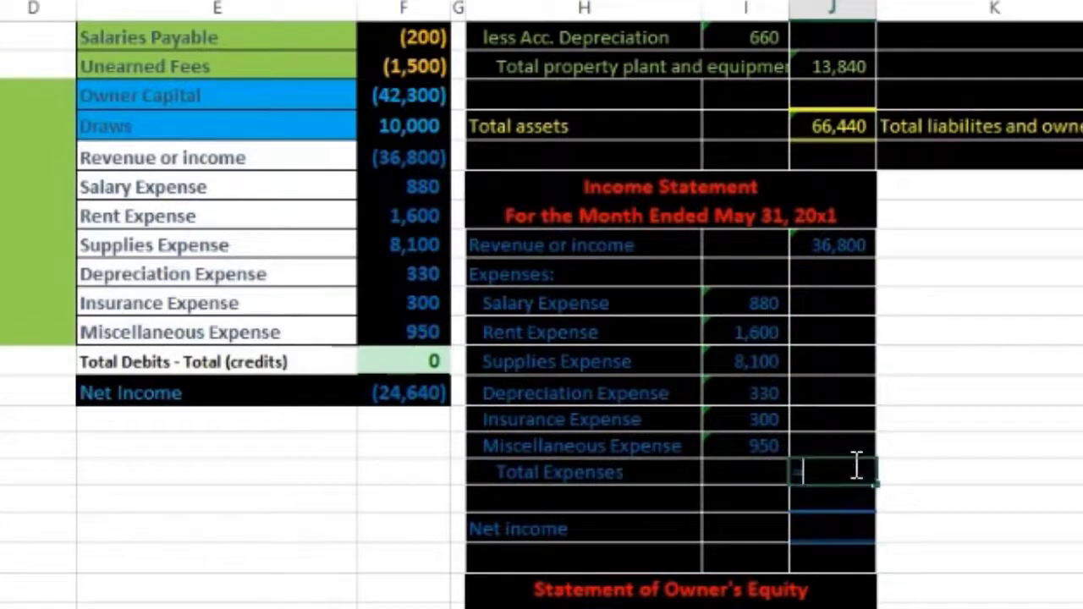
text(sum()
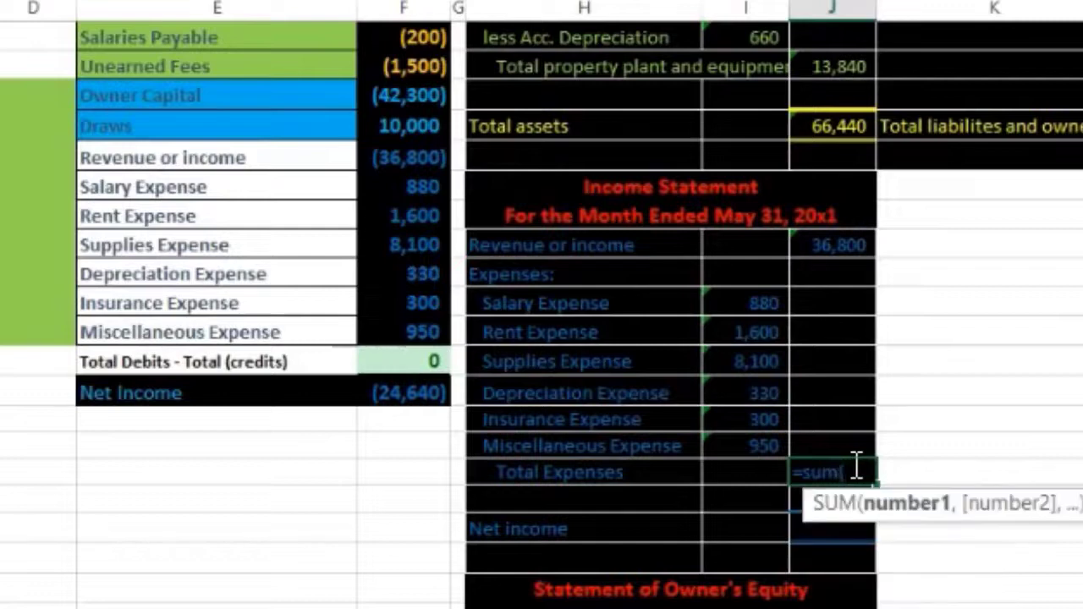
drag(745, 298, 745, 435)
key(Return)
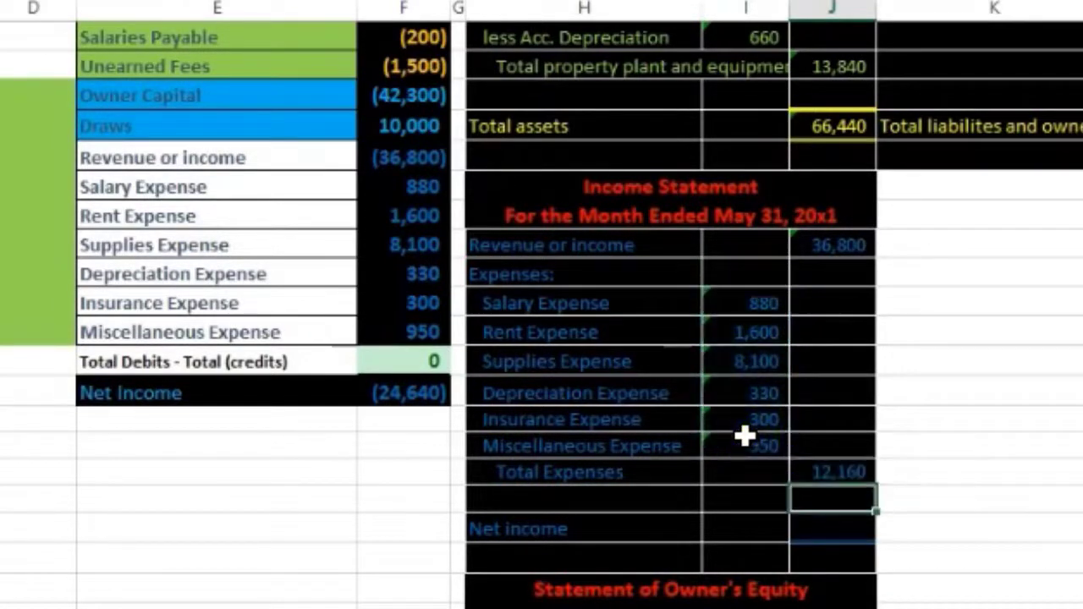
Step: Fill the trial balance account names from Revenue or income through Miscellaneous Expense with green to mark them as used
drag(733, 307, 753, 445)
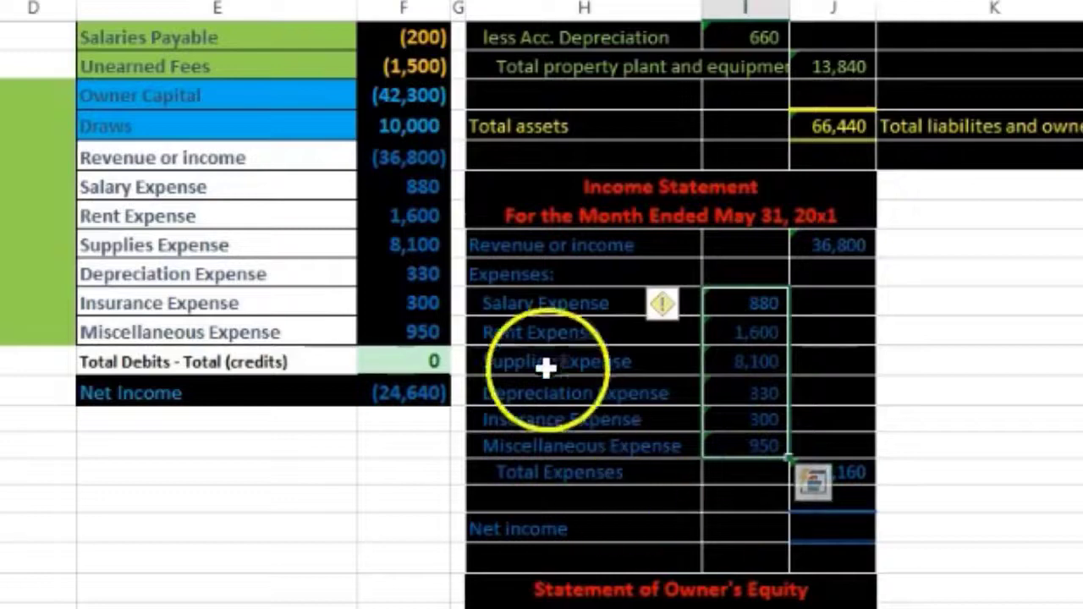
drag(412, 181, 423, 343)
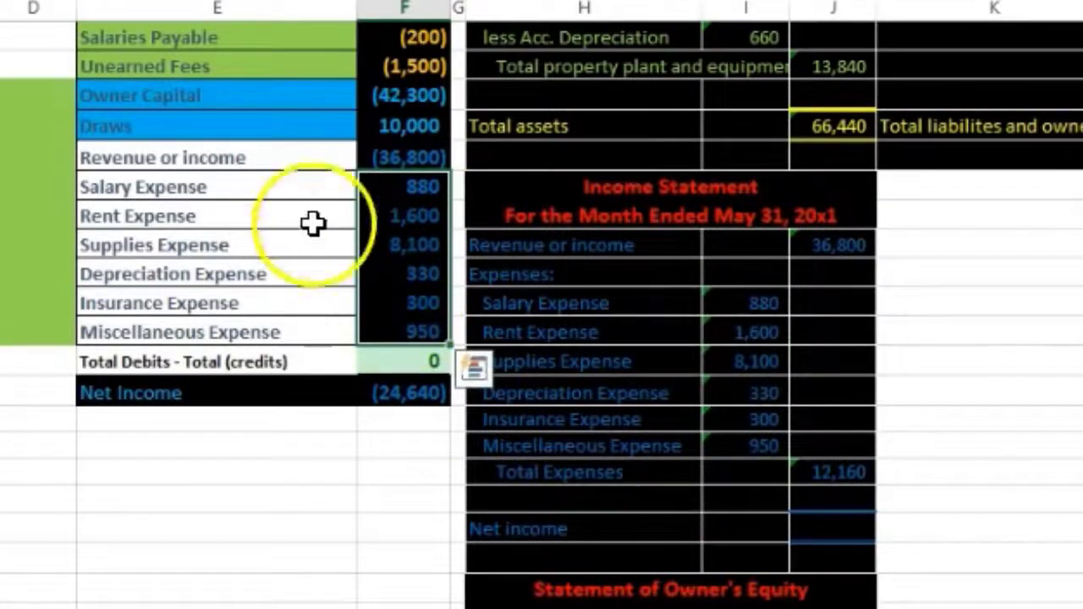
drag(257, 153, 255, 333)
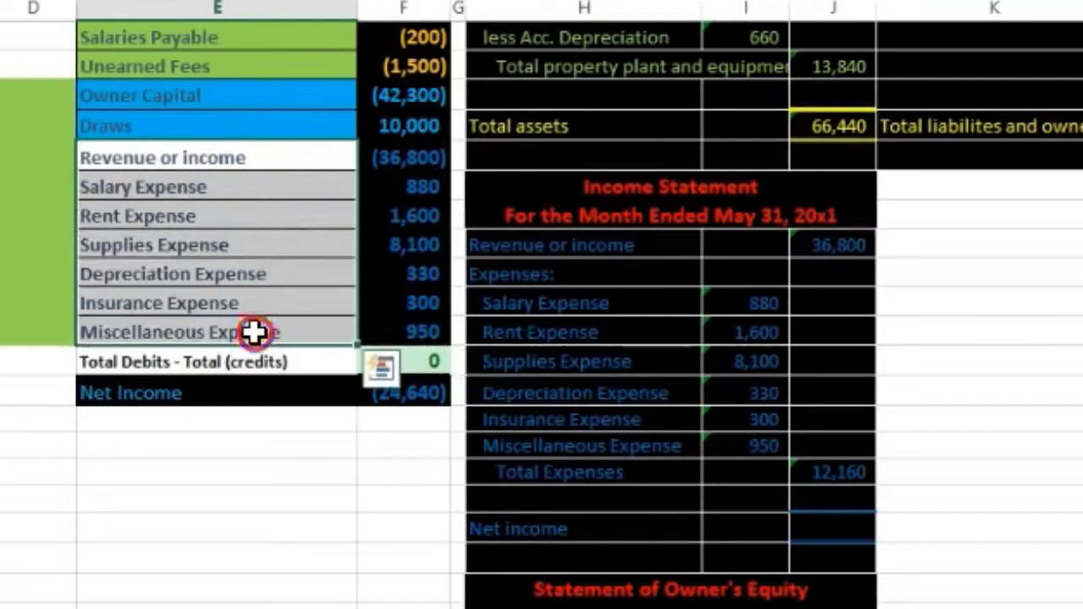
right_click(255, 333)
click(381, 124)
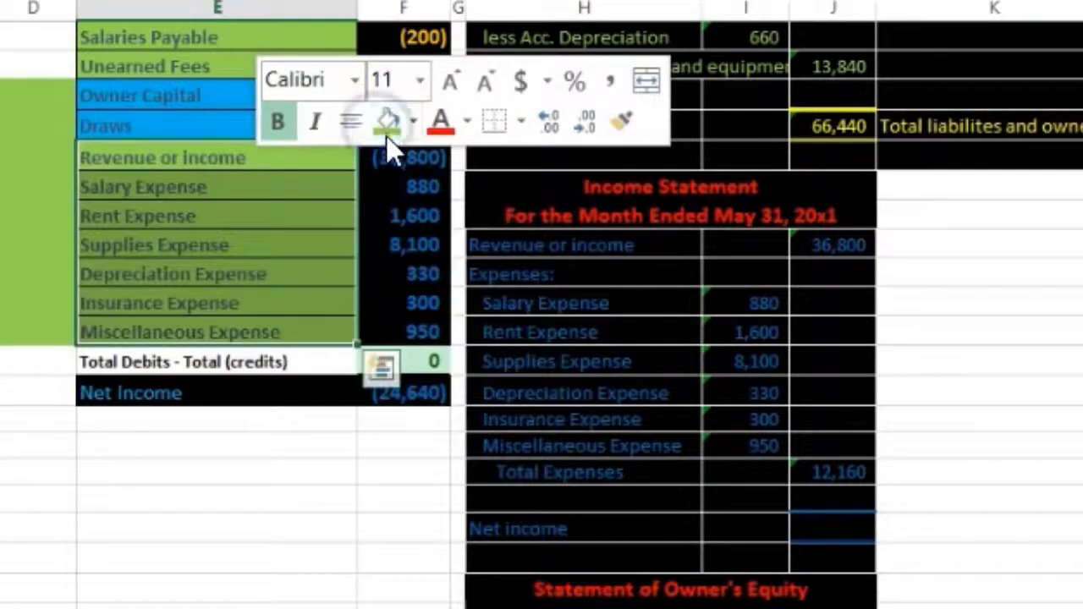
Step: Calculate net income in the income statement's outer column as revenue minus total expenses with =J20-J28
click(825, 529)
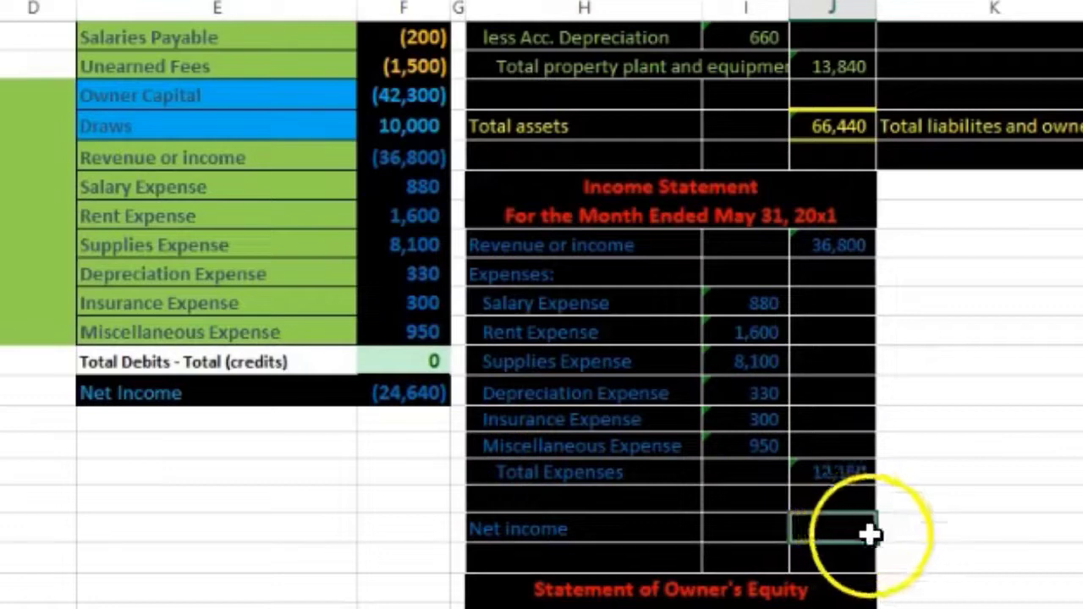
text(=)
click(837, 245)
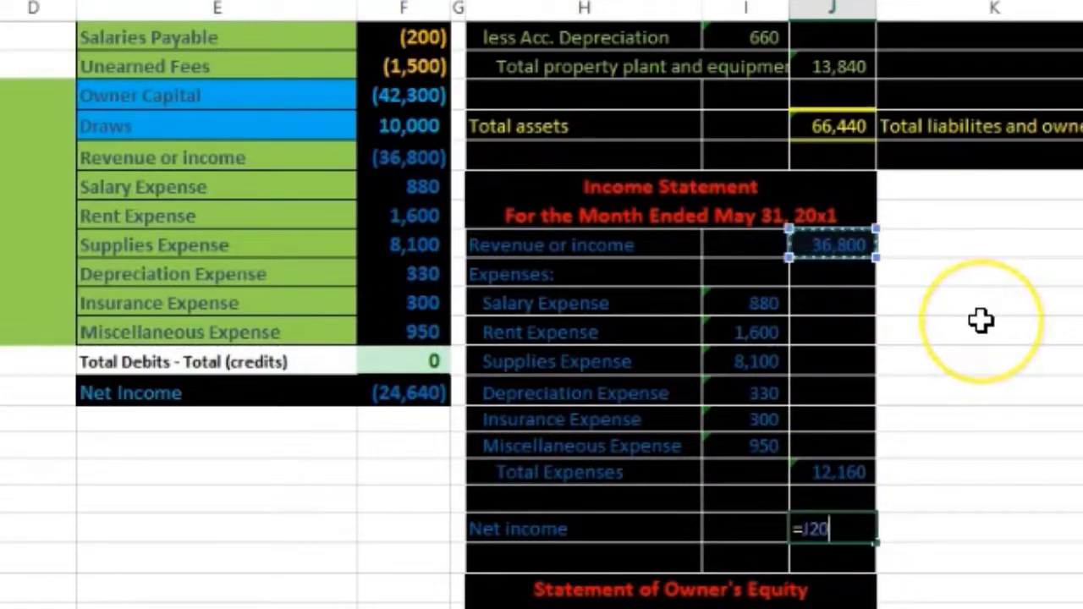
text(-)
click(850, 474)
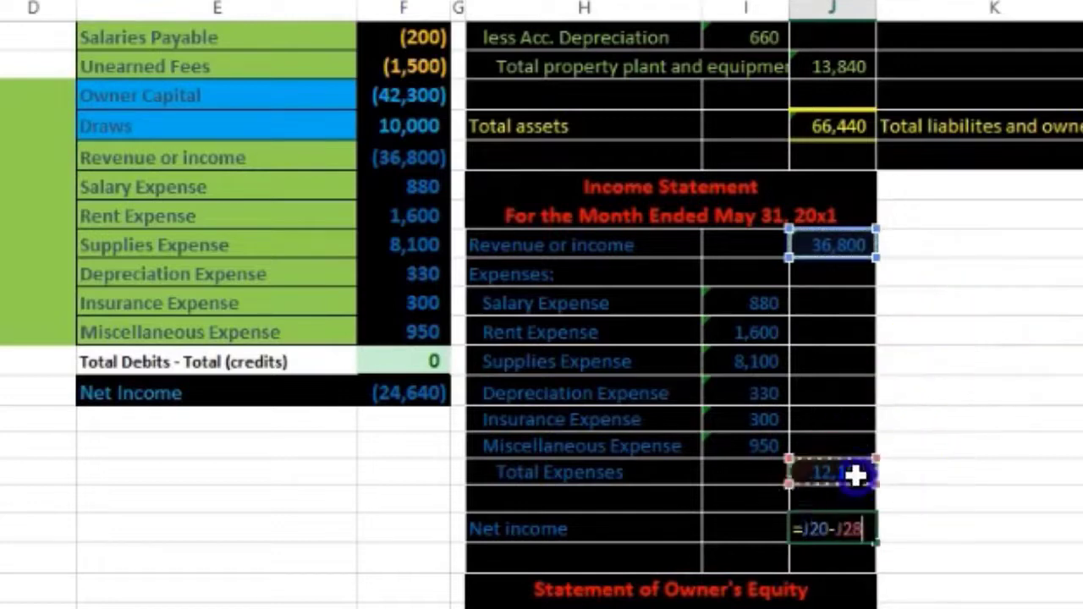
key(Return)
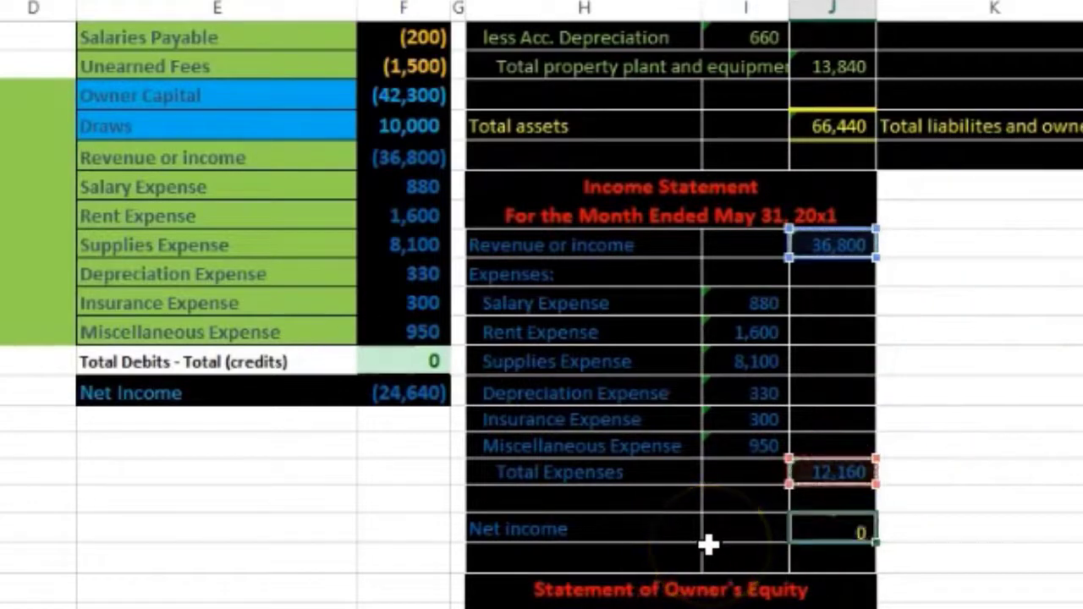
Step: Compare the income statement's net income with the sum of the trial balance's revenue and expense amounts
click(865, 527)
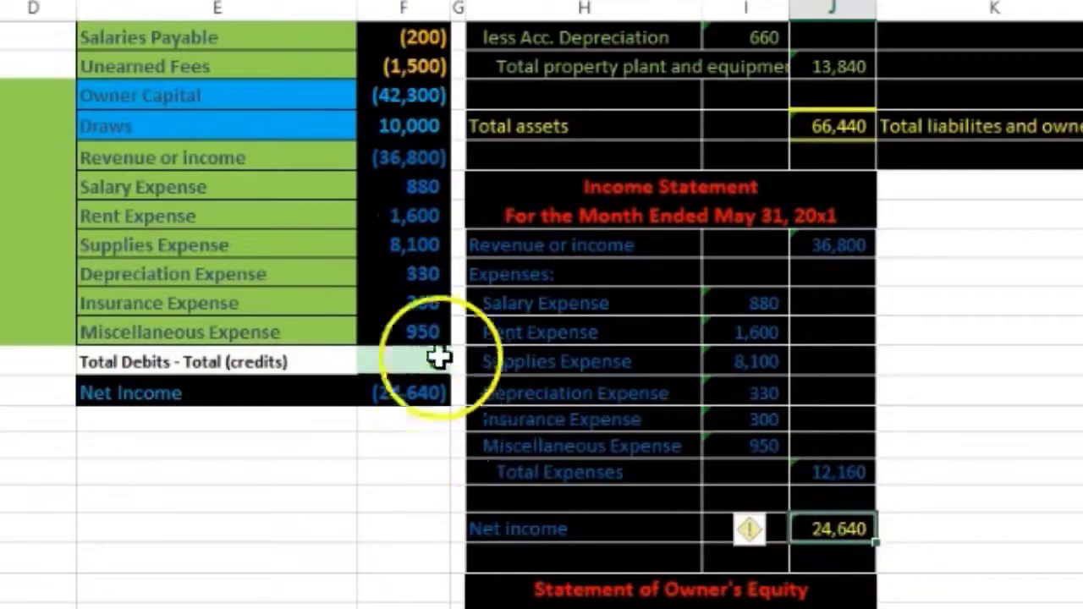
drag(422, 160, 420, 329)
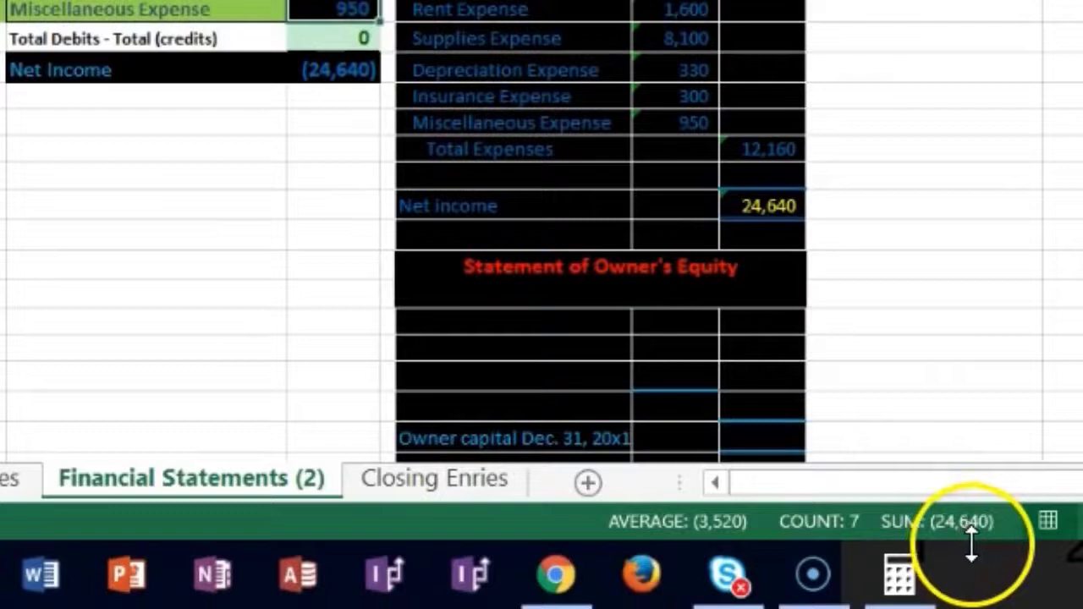
click(822, 210)
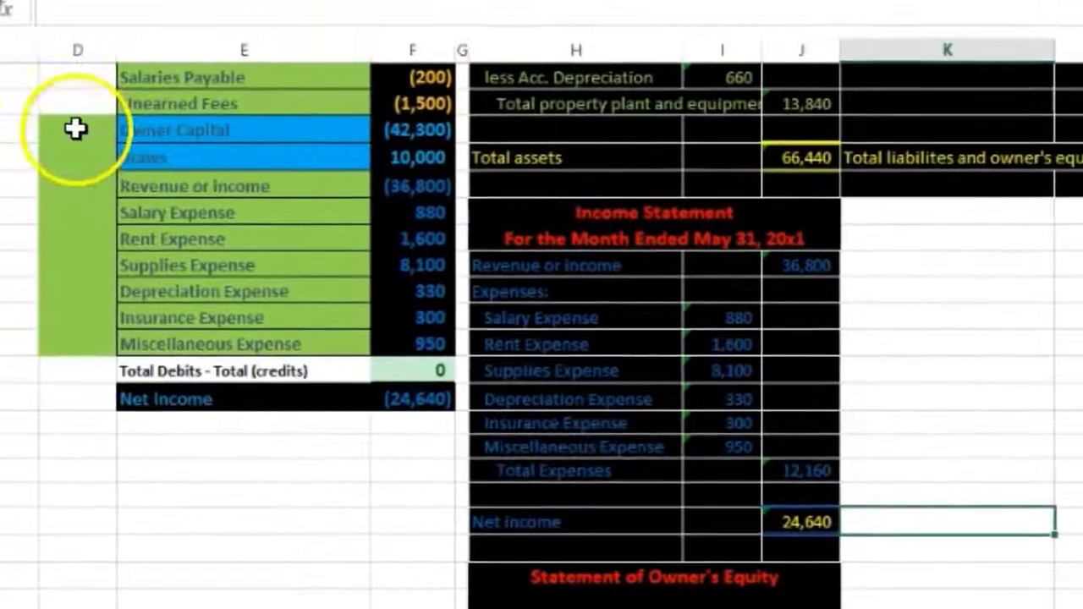
Step: Examine how the balance sheet's Owner Capital formula relates to the trial balance's capital, draws, revenue and expense accounts and to net income
drag(29, 108, 9, 322)
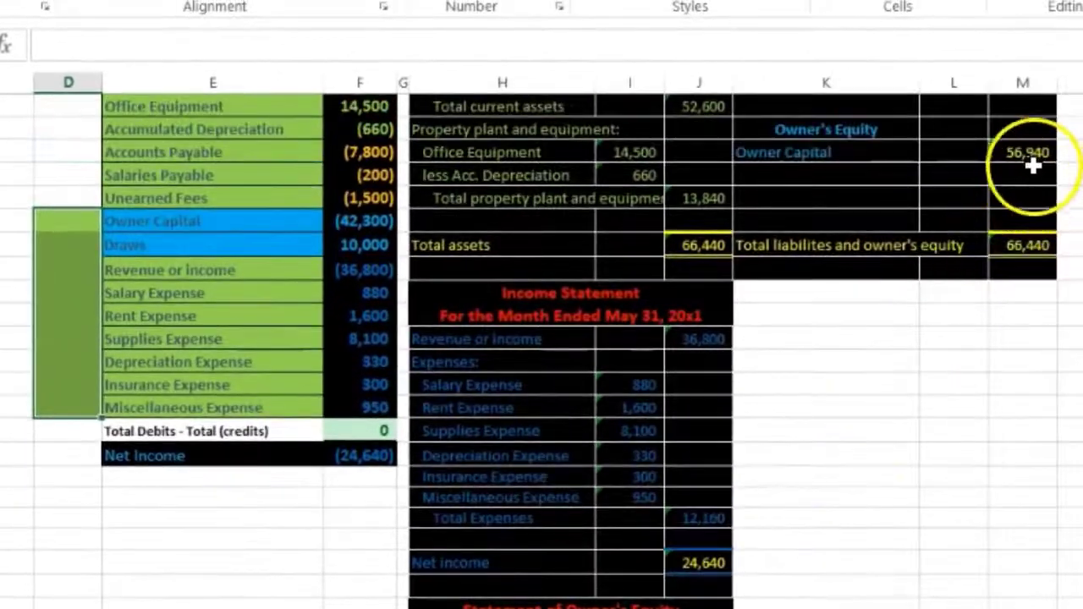
click(1035, 96)
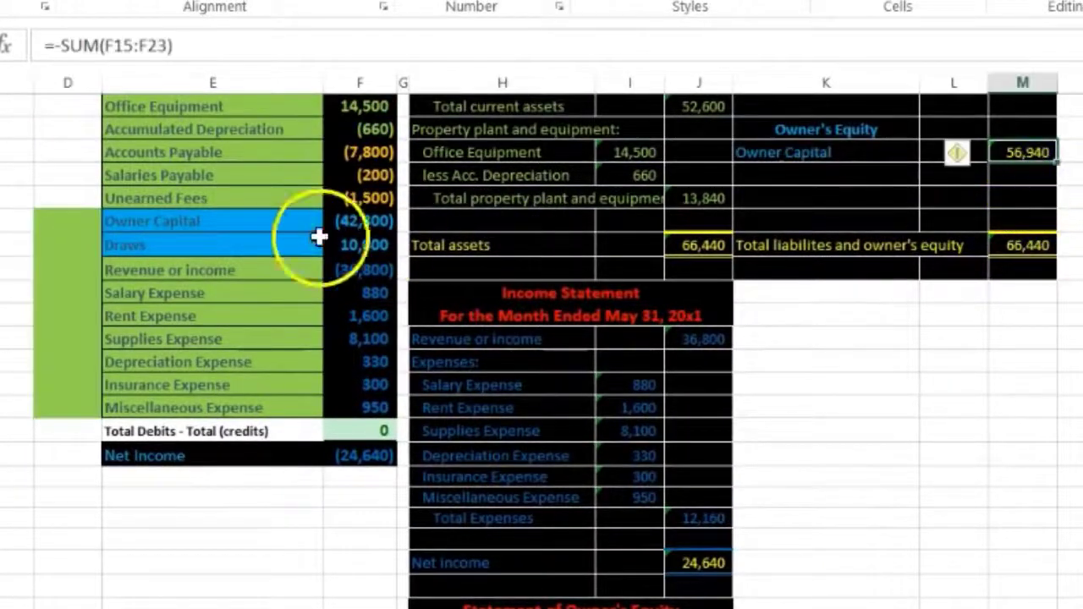
mouse_move(209, 221)
mouse_down()
mouse_move(291, 223)
mouse_move(343, 244)
mouse_up()
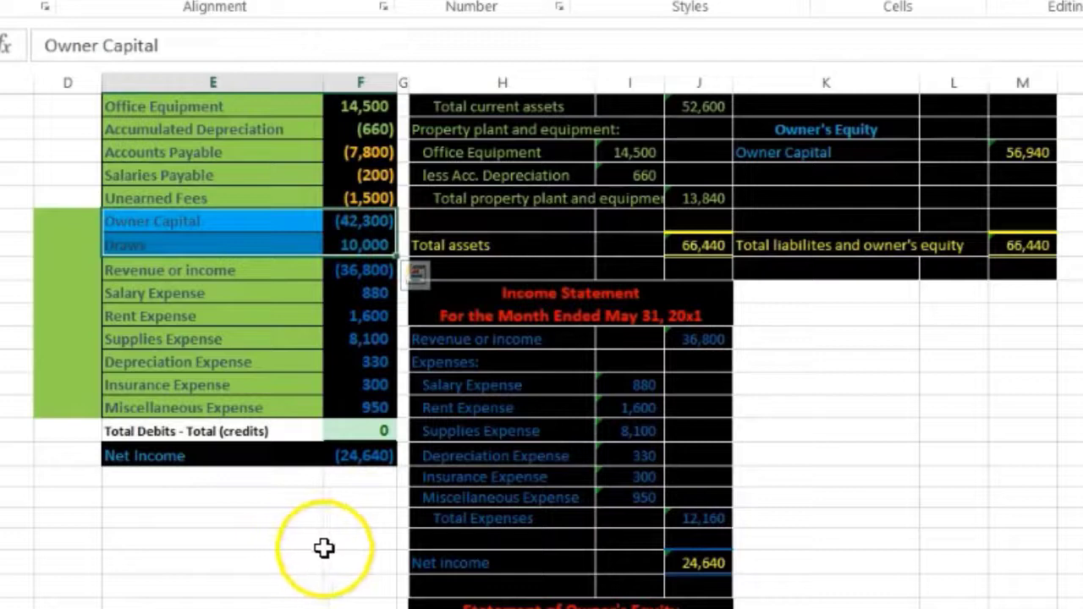
click(711, 565)
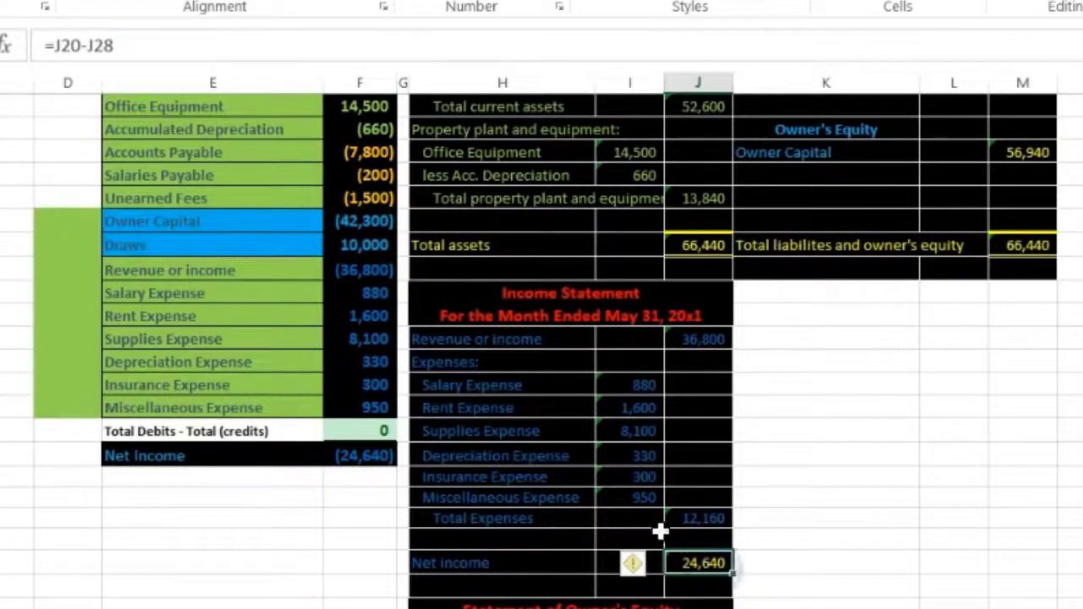
drag(375, 225, 360, 387)
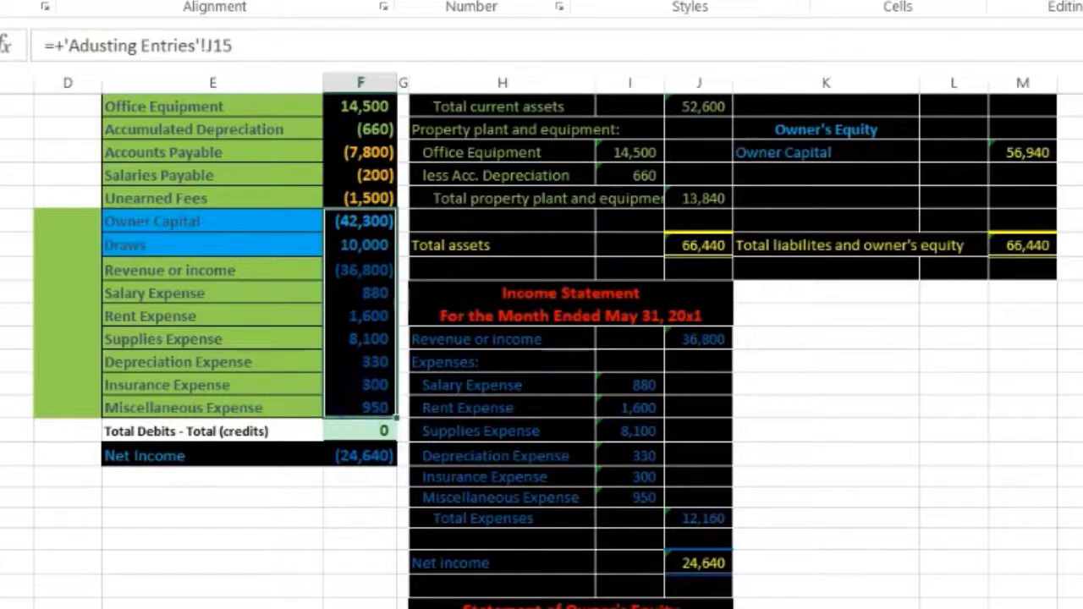
click(1037, 151)
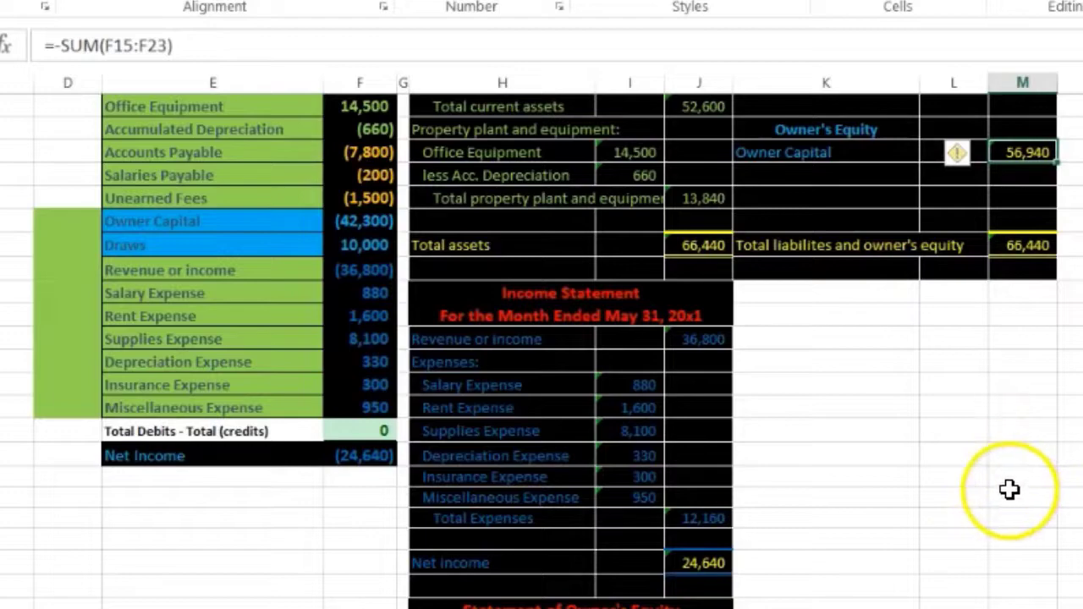
scroll(1010, 491, down, 1)
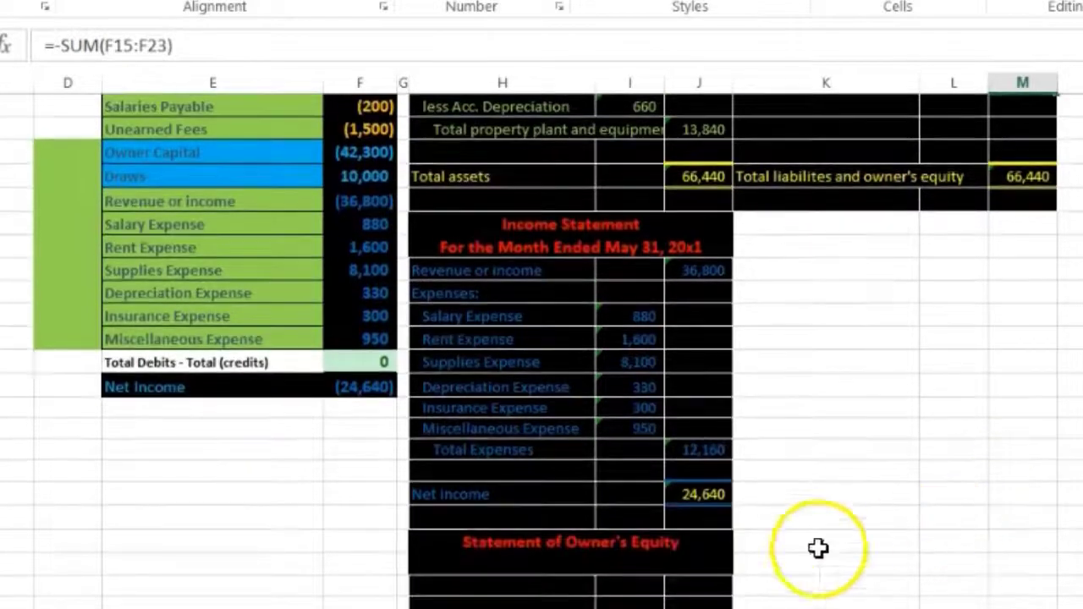
Step: Copy the income statement's date line "For the Month Ended May 31, 20x1" into the row beneath the Statement of Owner's Equity title
click(513, 244)
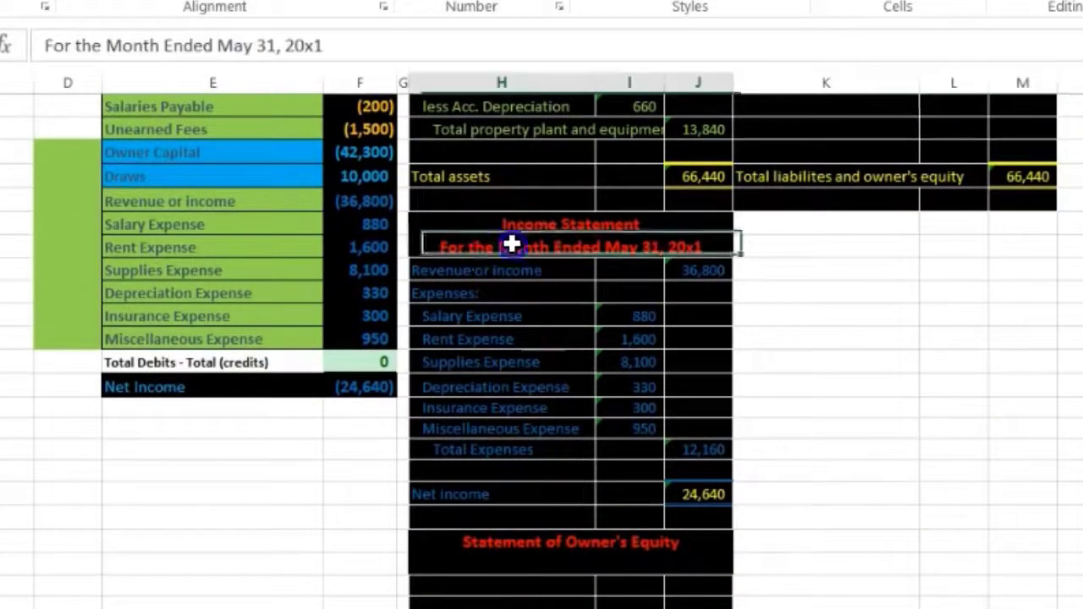
right_click(514, 247)
click(558, 264)
click(510, 569)
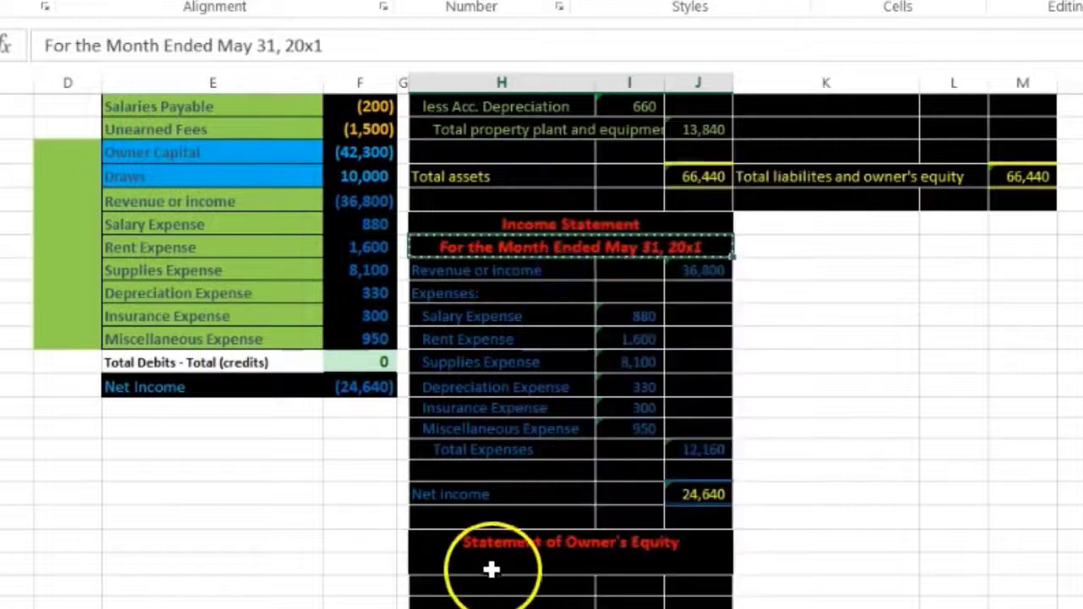
right_click(495, 574)
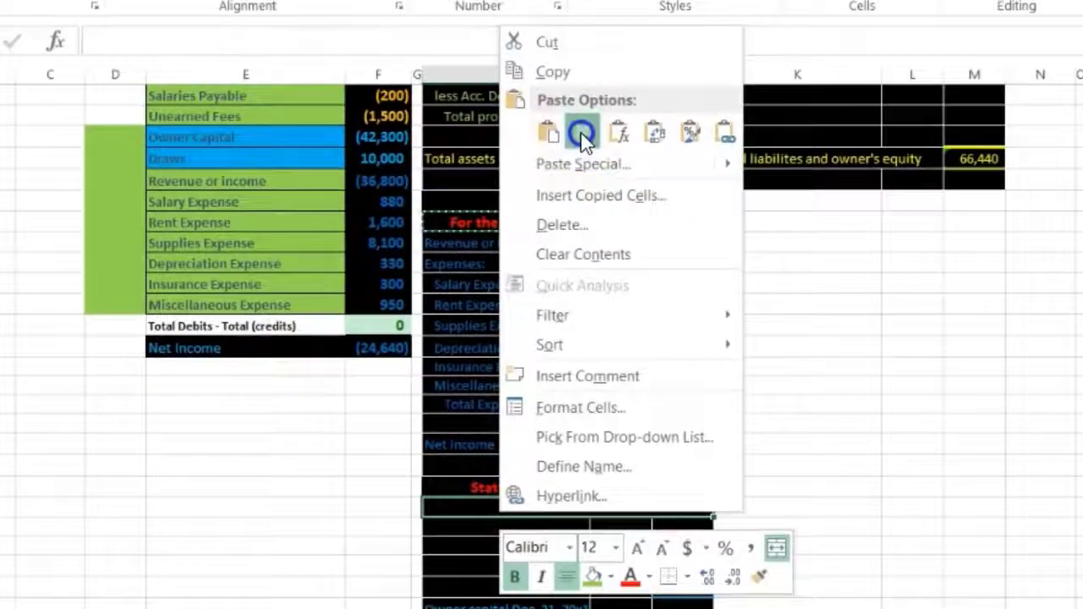
click(549, 147)
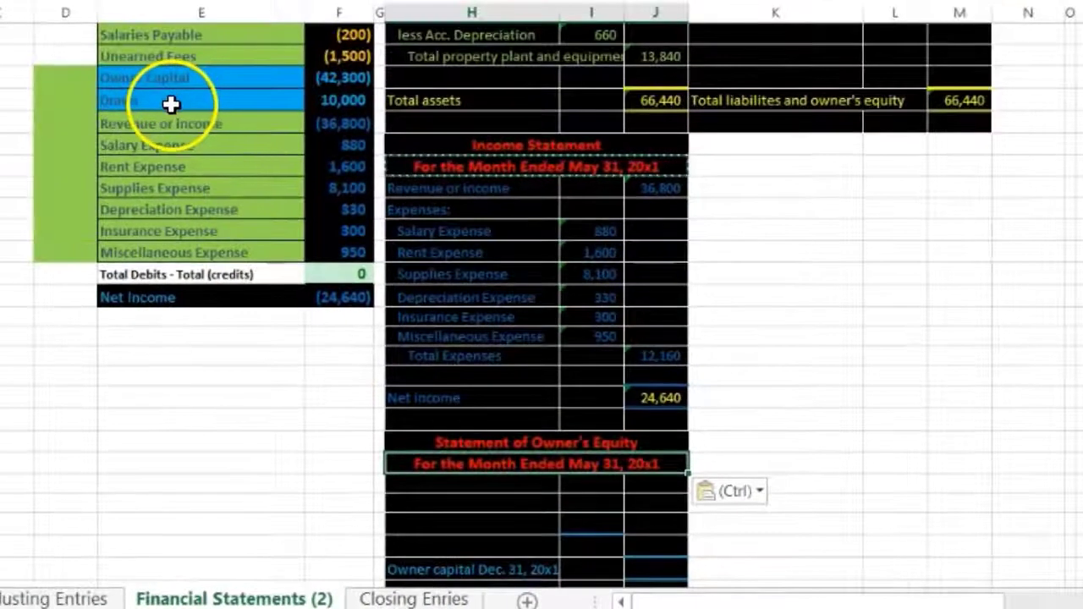
Step: Copy the trial balance's Owner Capital account name as values only into the first line of the statement of owner's equity
click(164, 79)
right_click(163, 79)
click(194, 126)
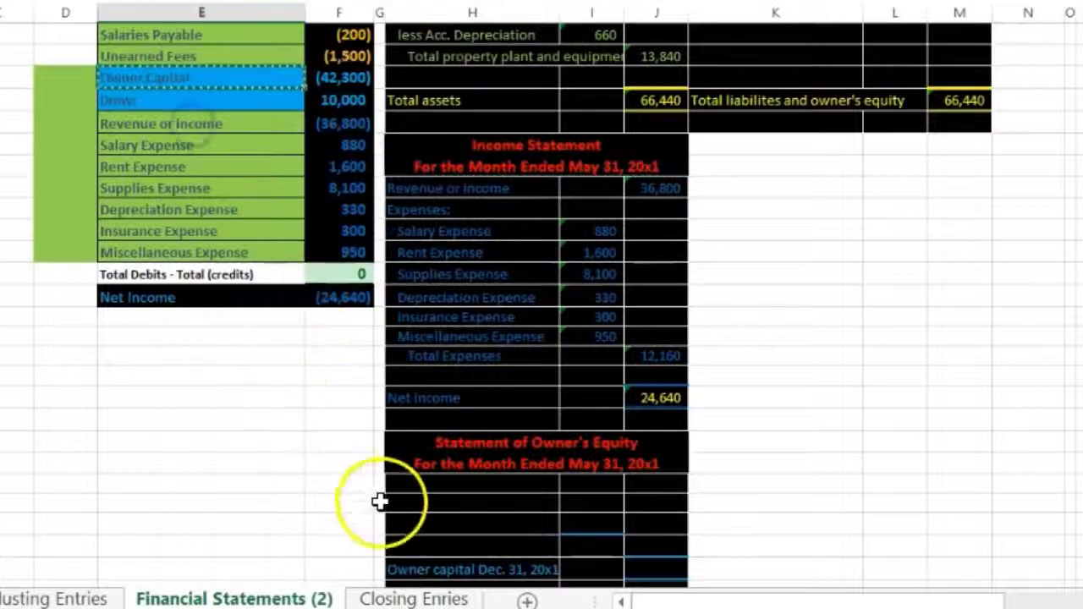
right_click(404, 485)
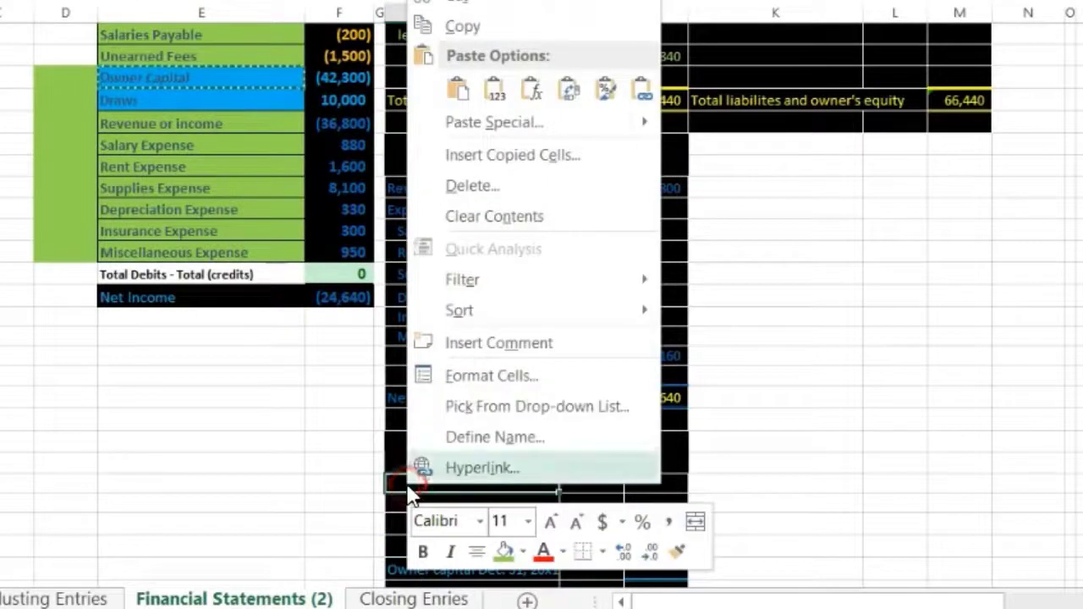
click(498, 90)
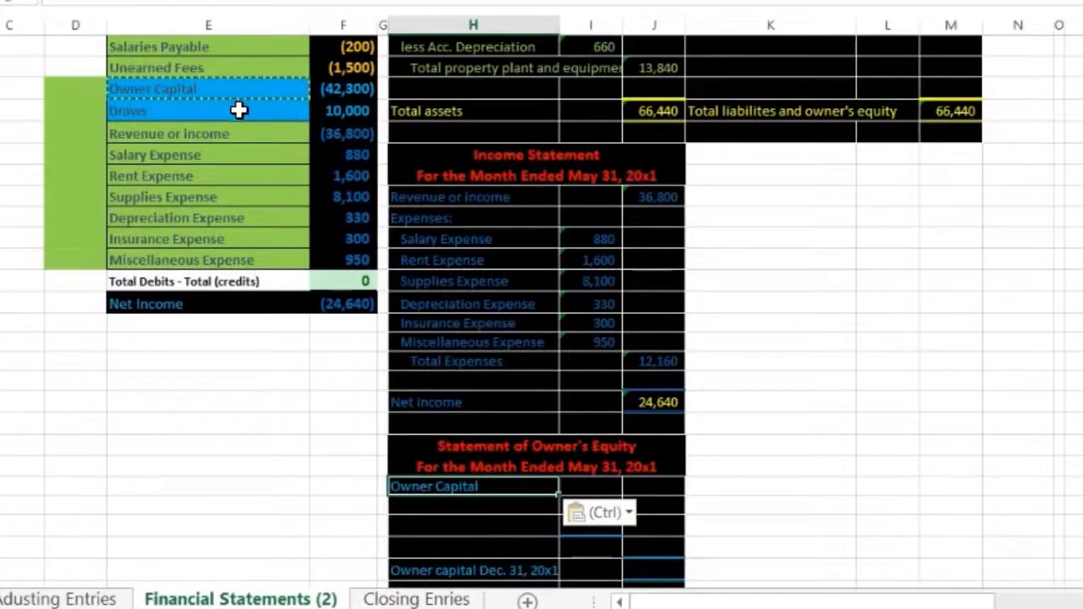
Step: Extend the Owner Capital label in the statement of owner's equity to read "Owner Capital May 1, 20x1"
click(339, 96)
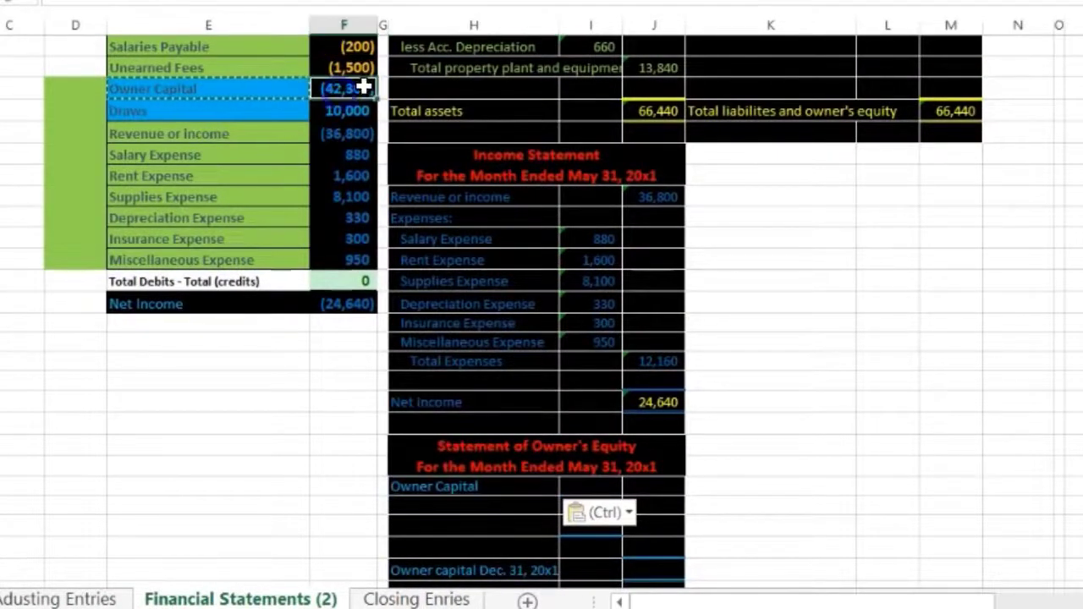
drag(358, 111, 353, 260)
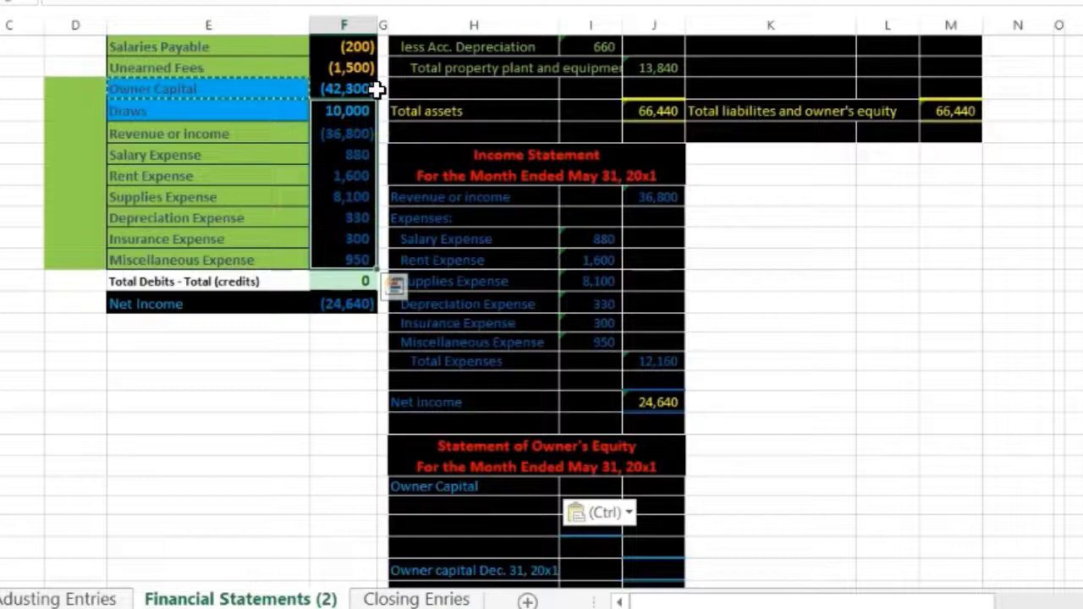
click(664, 491)
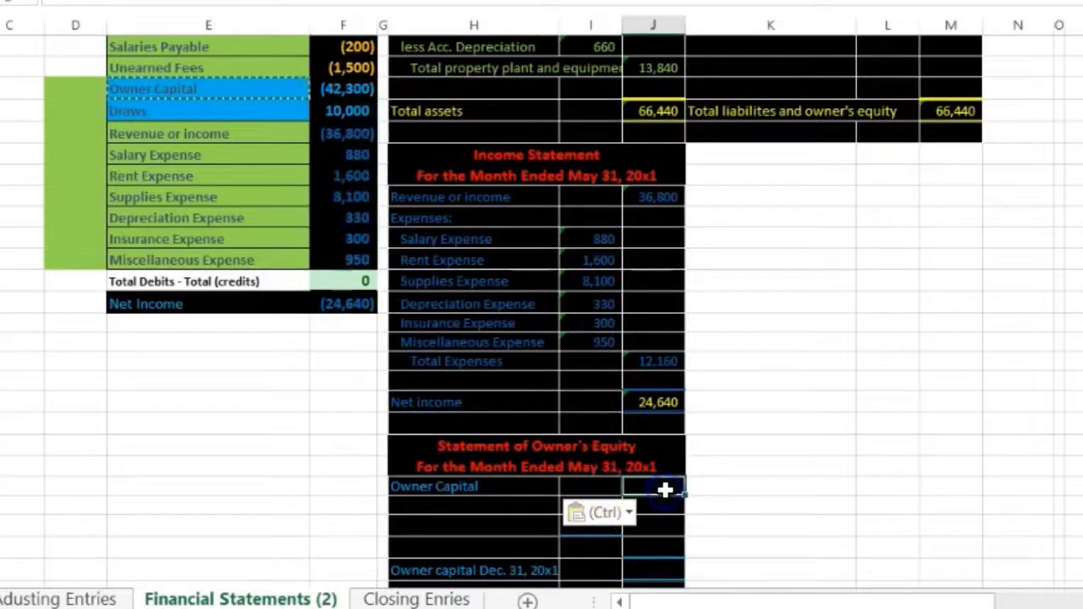
double_click(505, 490)
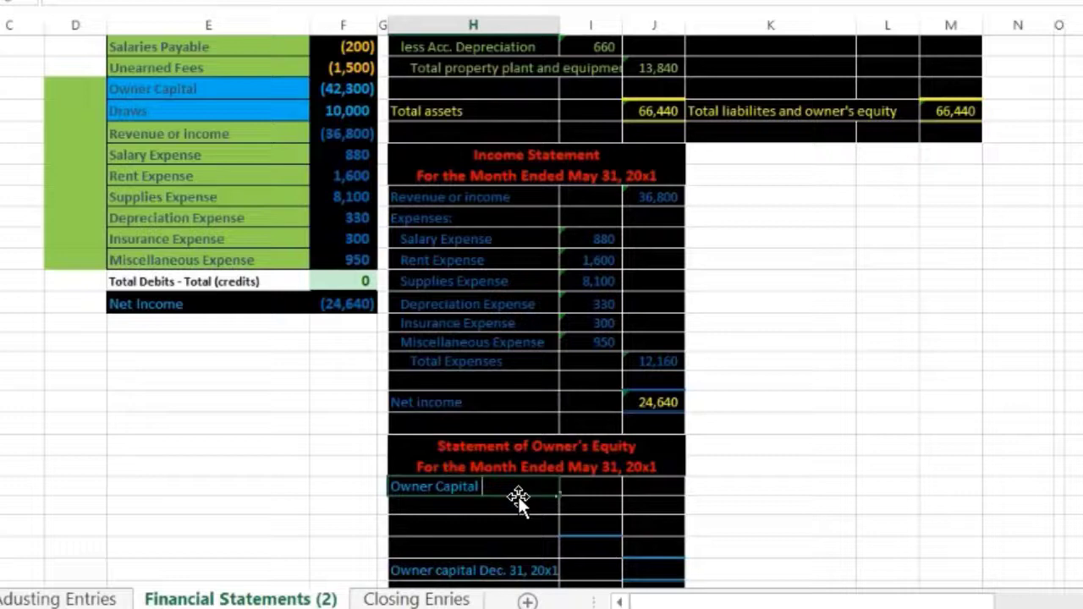
text(May 1, 20)
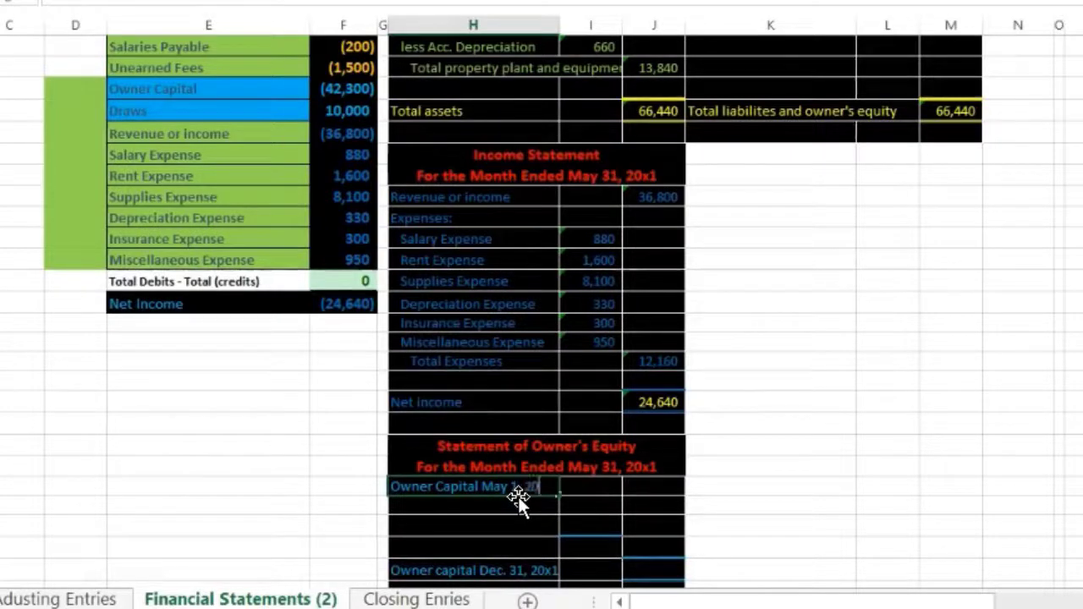
text(x1)
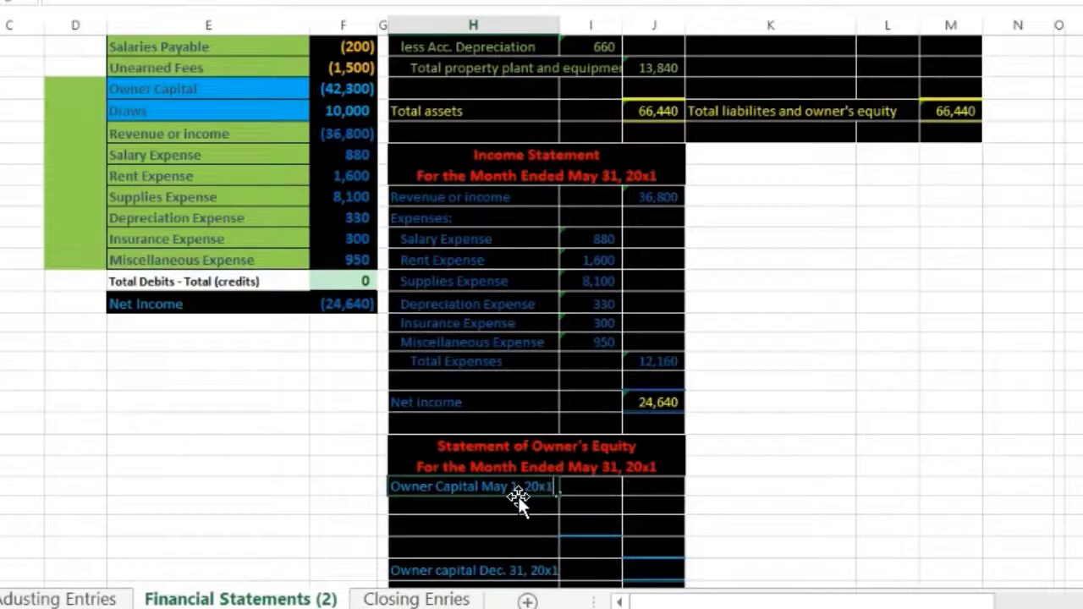
key(Tab)
Step: Enter the beginning capital in the outer column as -F15, the trial balance's Owner Capital with its sign flipped
key(Tab)
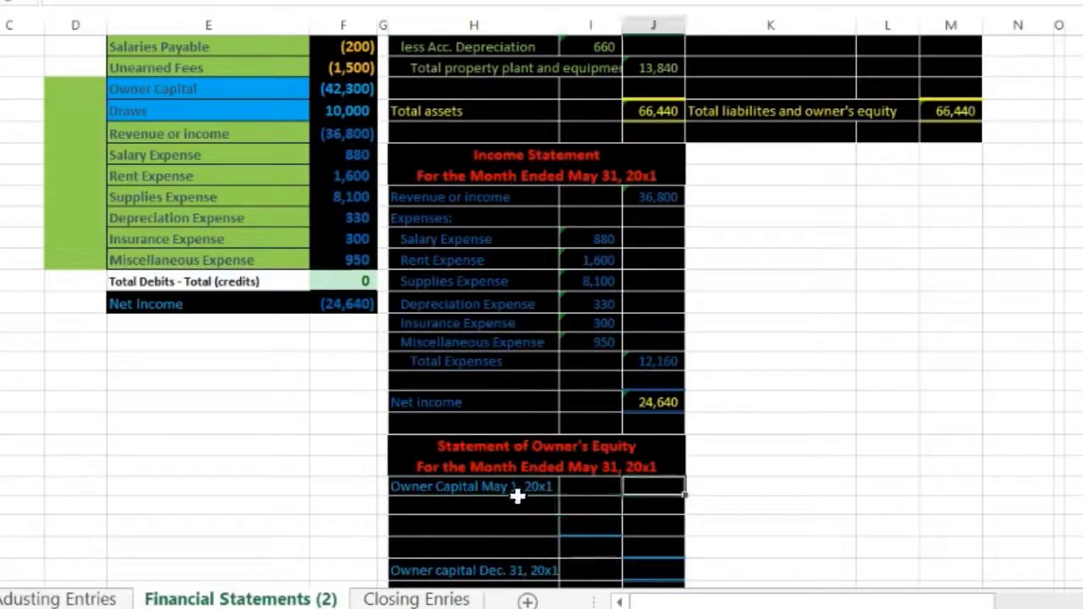
text(-)
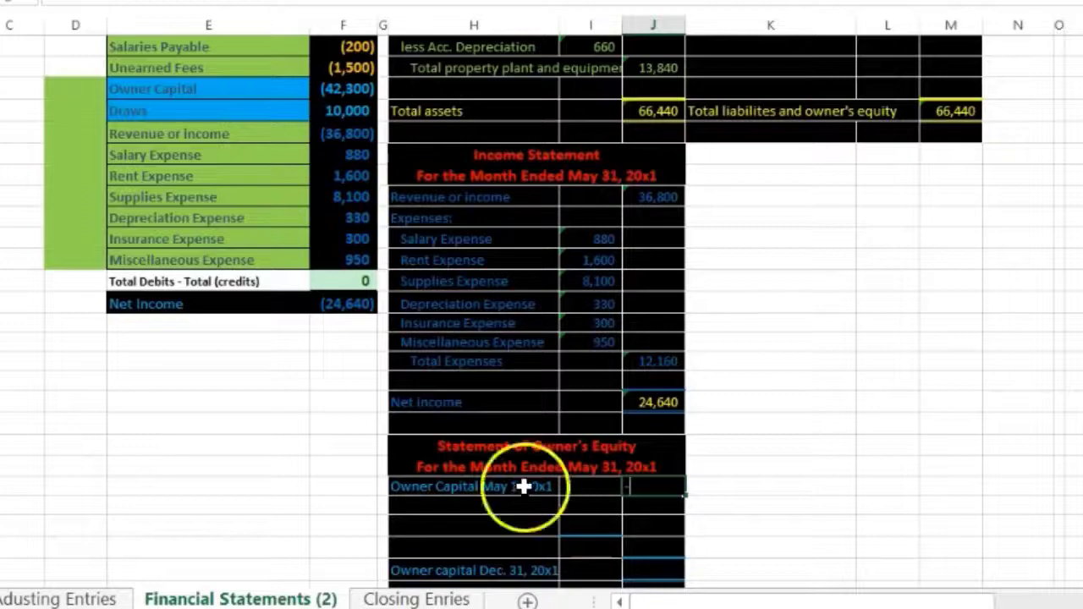
click(342, 89)
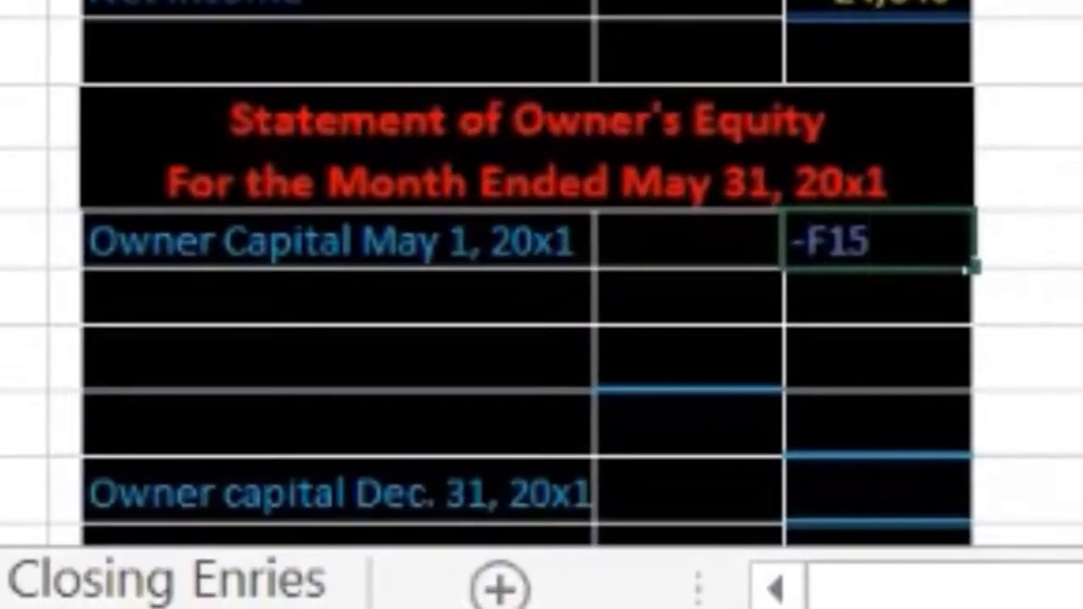
key(Return)
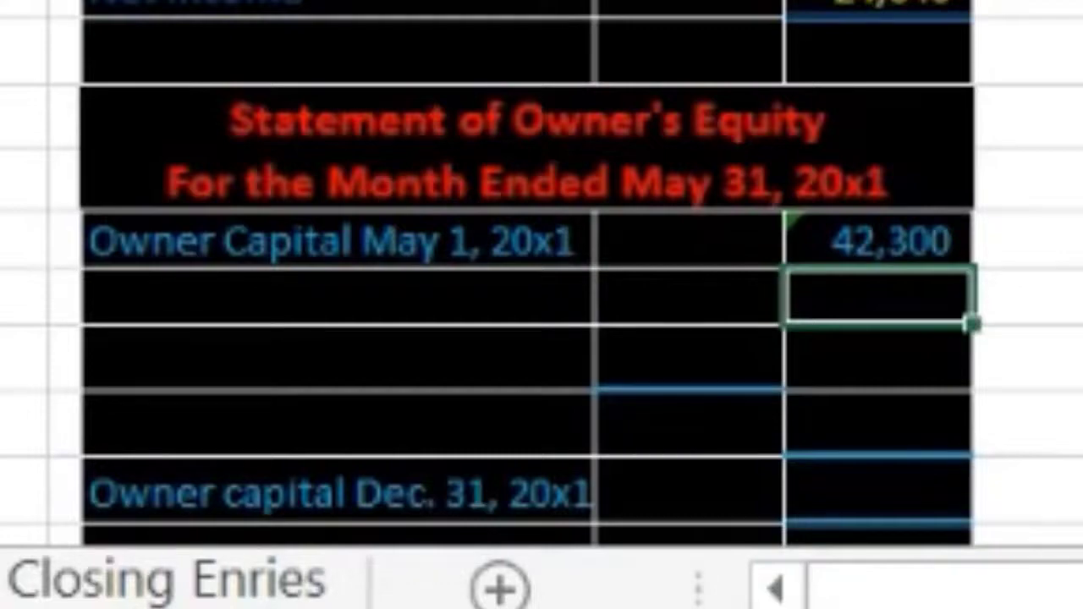
Step: Add a "Net income" line under the beginning capital, linking its inner-column amount to the income statement's net income with =J30
drag(123, 148, 362, 287)
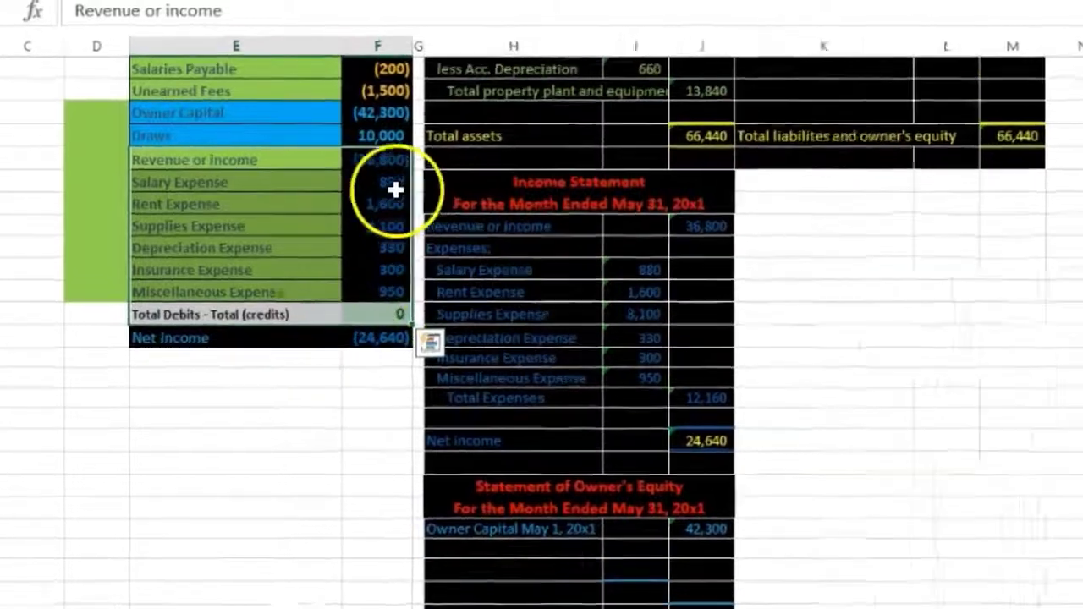
drag(351, 148, 366, 266)
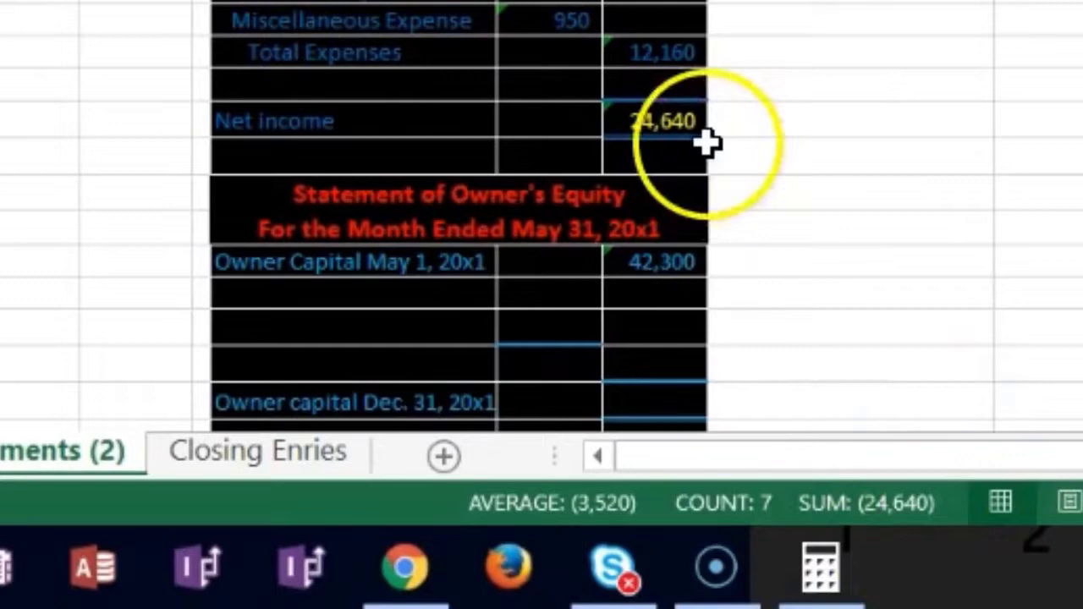
click(677, 122)
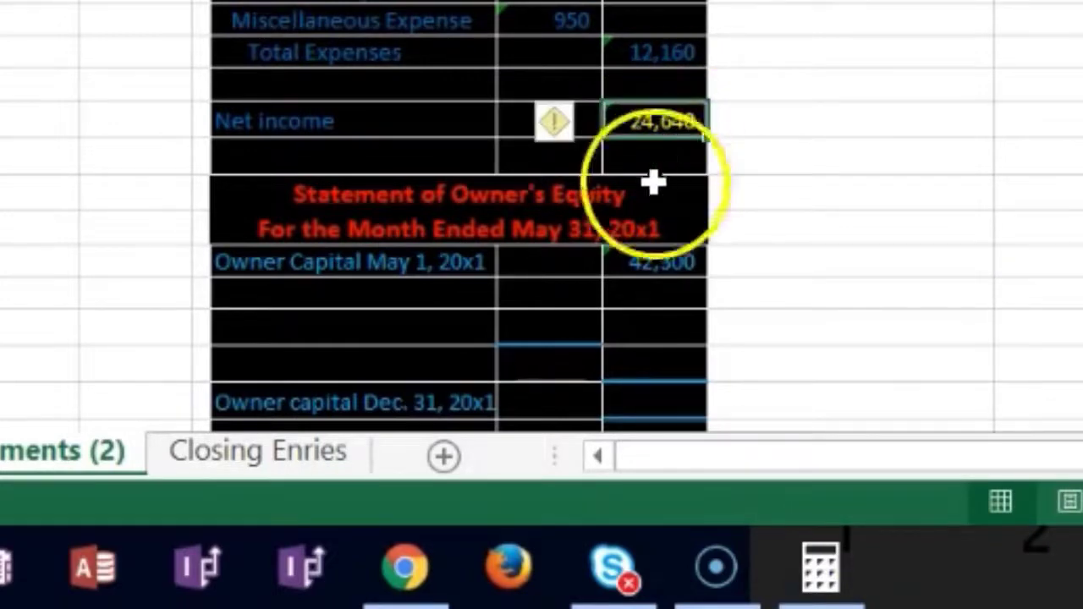
click(288, 307)
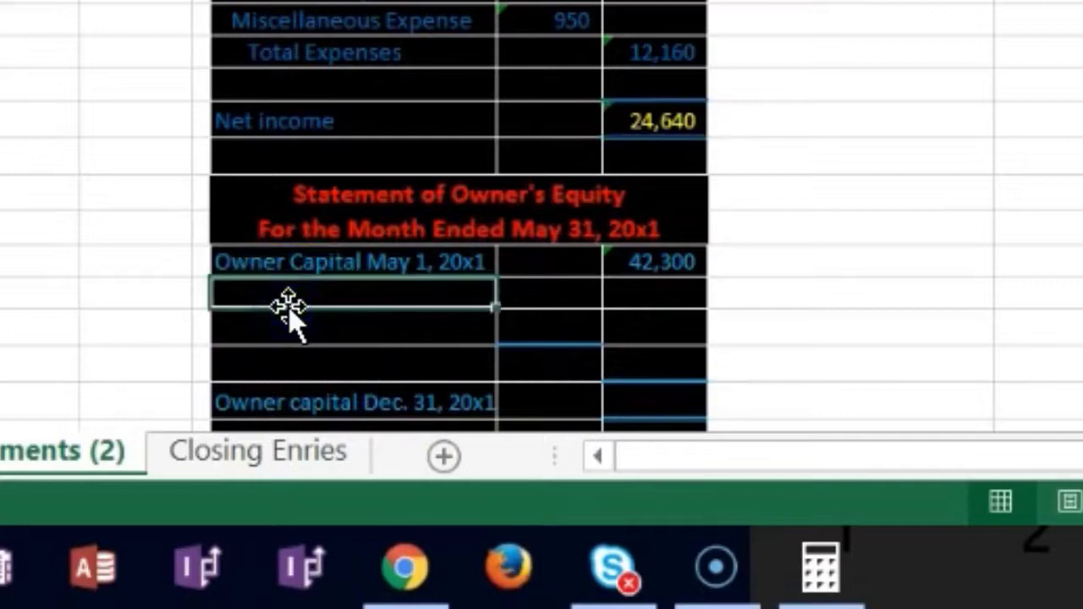
text(Net income)
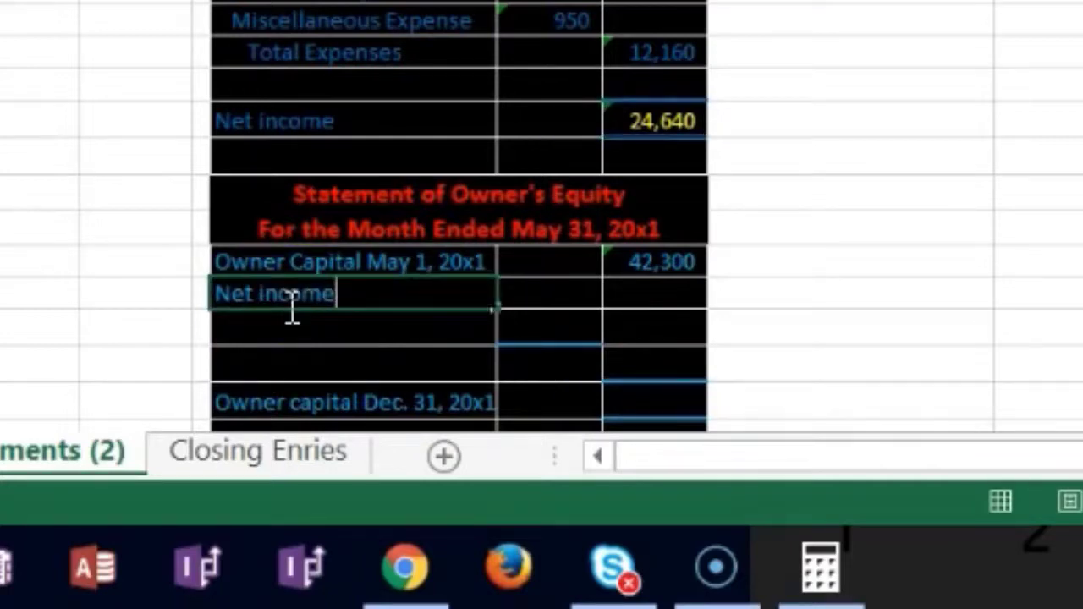
key(Tab)
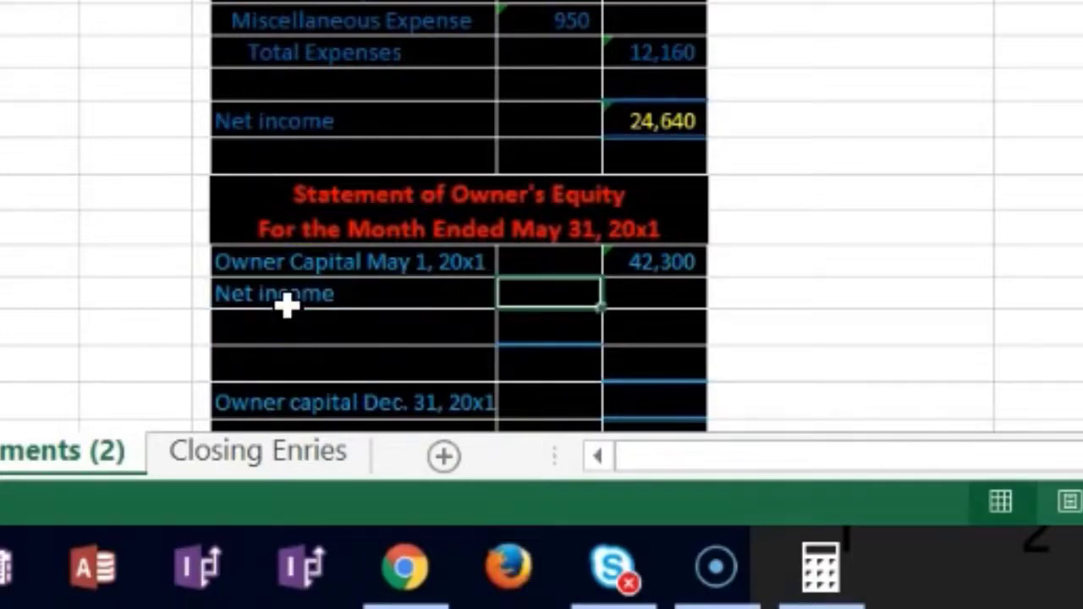
text(=)
click(643, 117)
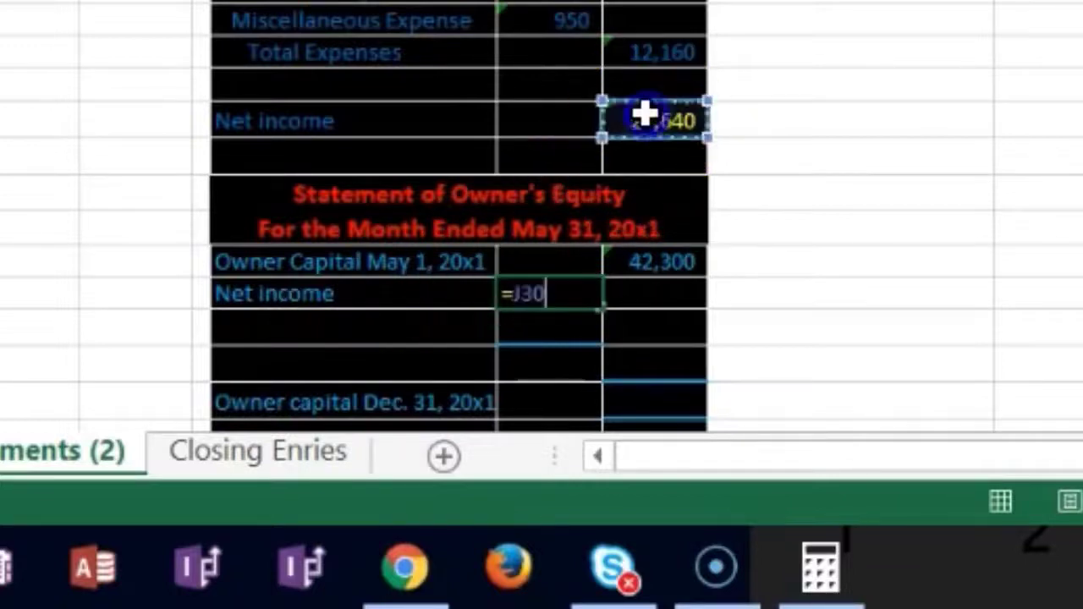
key(Return)
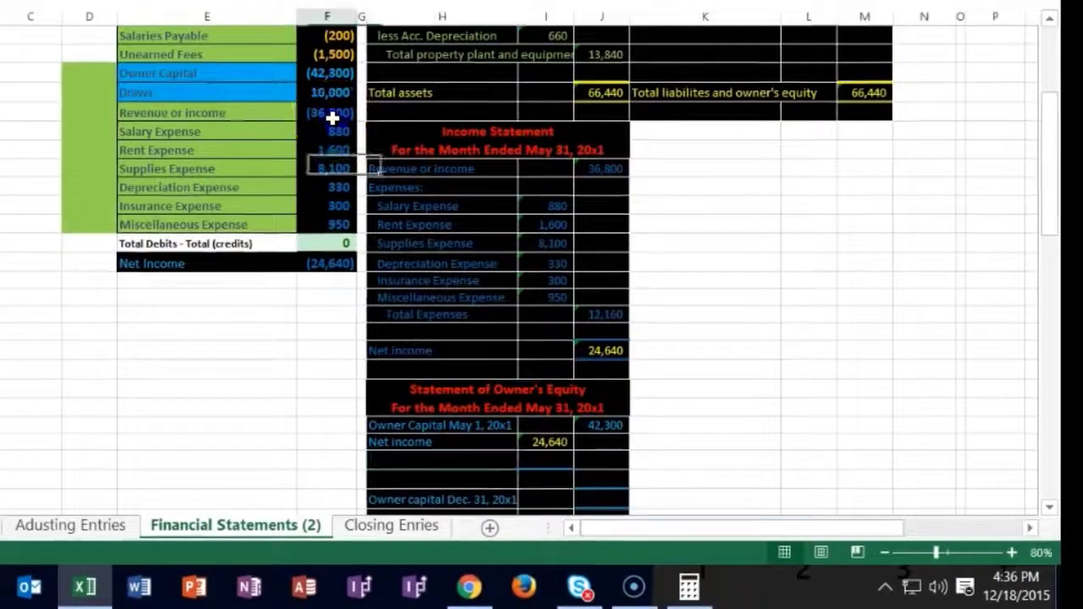
Step: Fill the trial balance's Owner Capital account name with green to mark it as used
drag(332, 119, 329, 222)
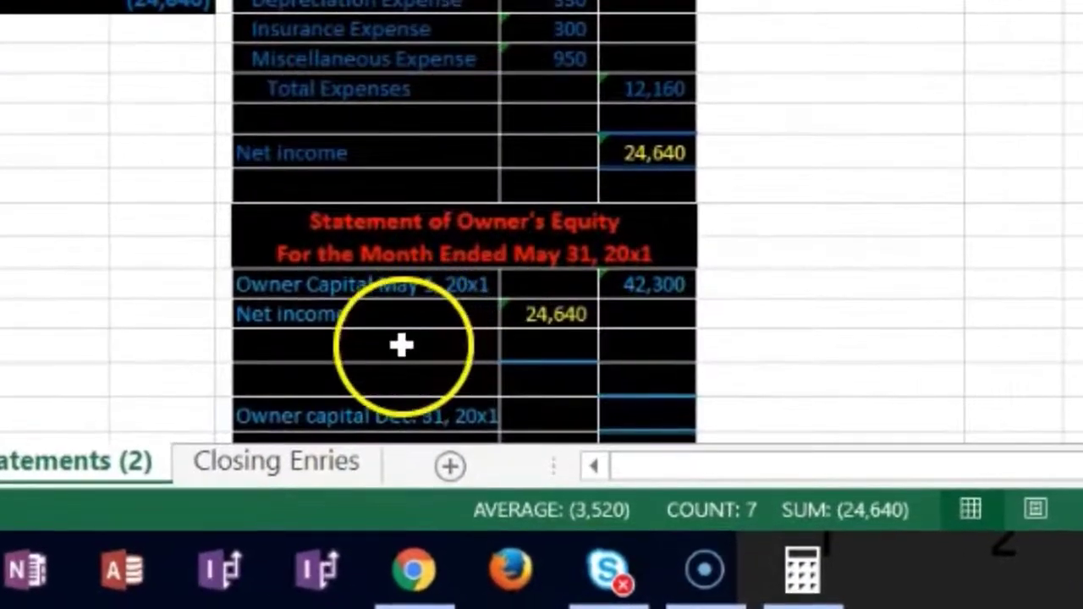
click(453, 441)
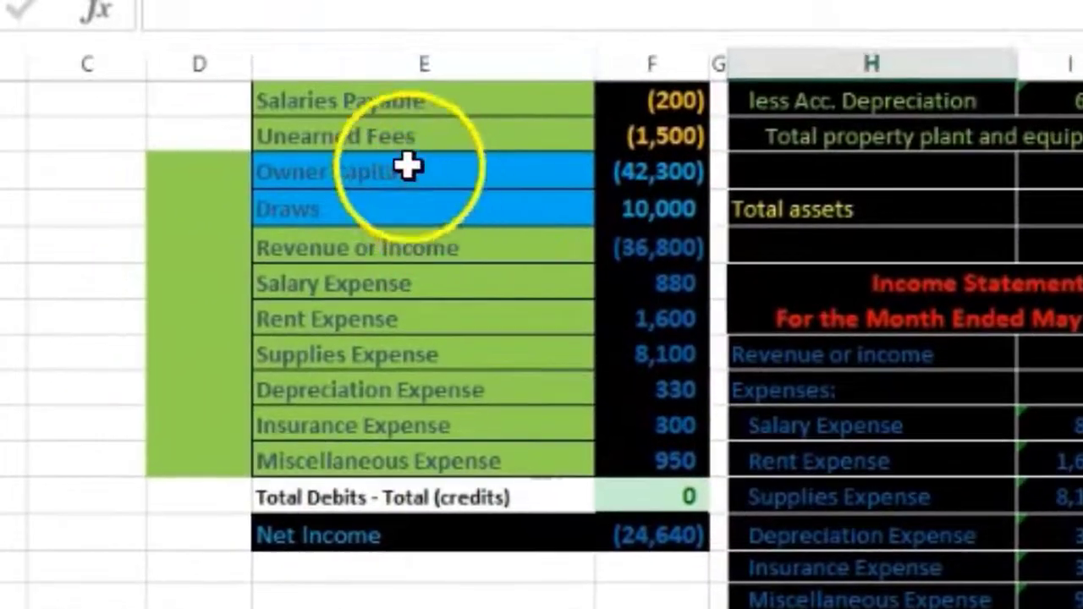
right_click(415, 165)
click(573, 102)
click(460, 208)
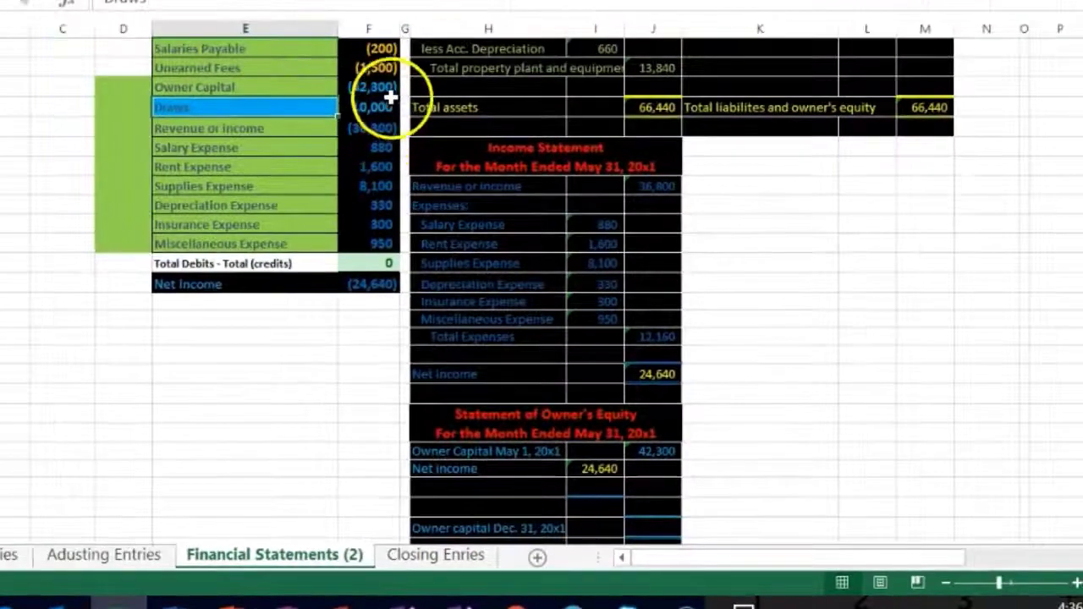
Step: Add the label "Less draws" under Net income in the statement of owner's equity
drag(381, 88, 369, 241)
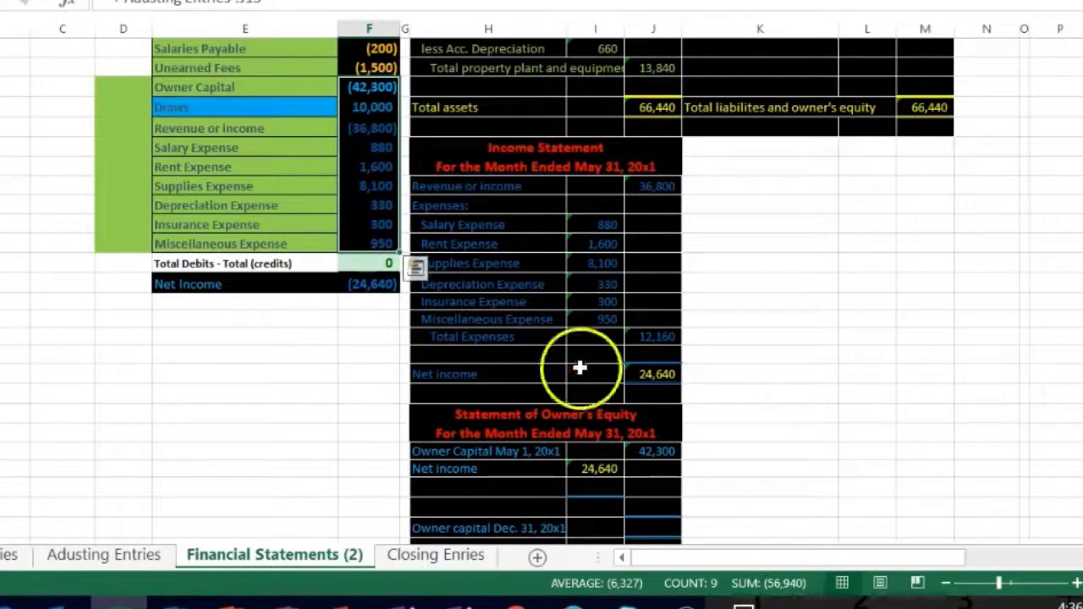
click(407, 110)
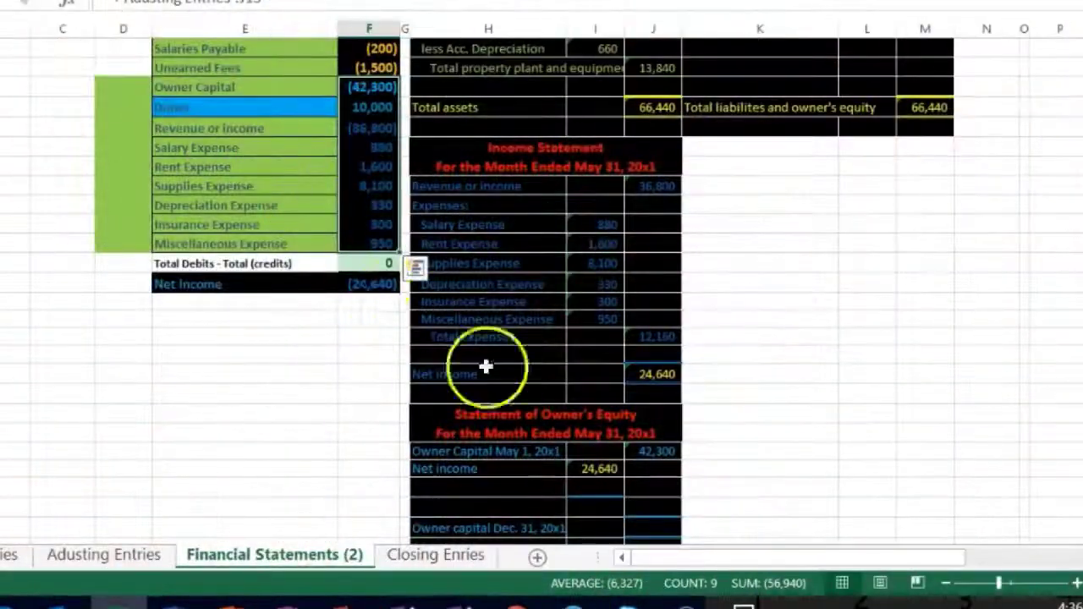
click(640, 442)
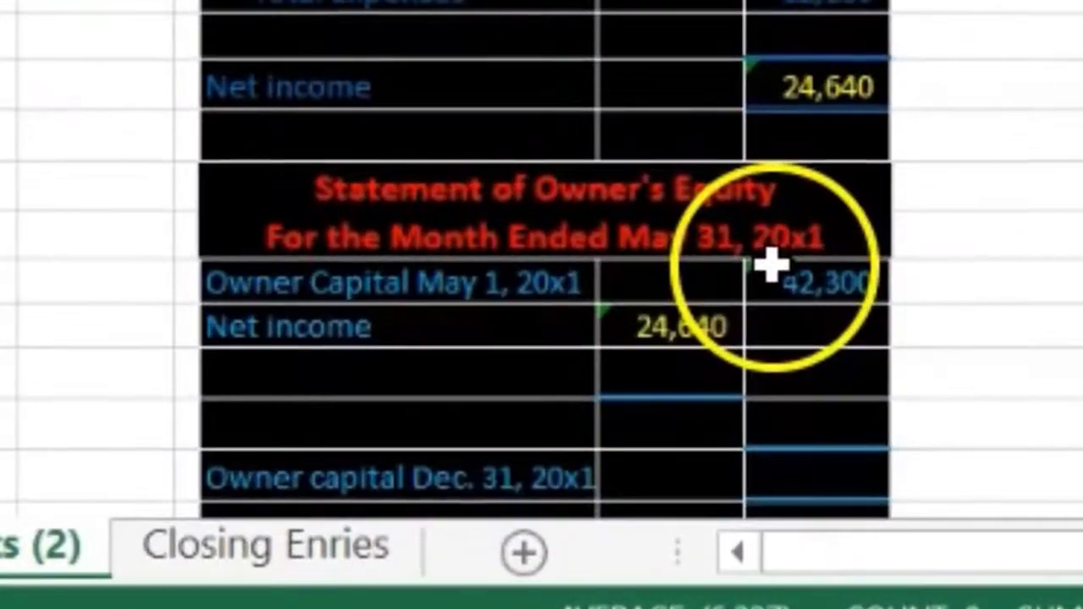
click(473, 430)
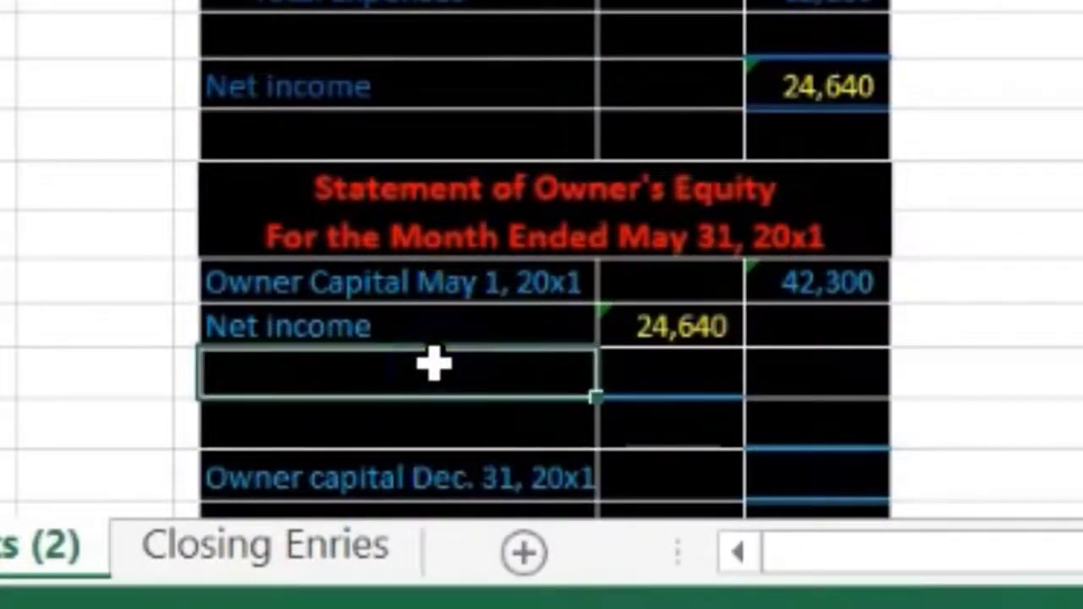
text(le)
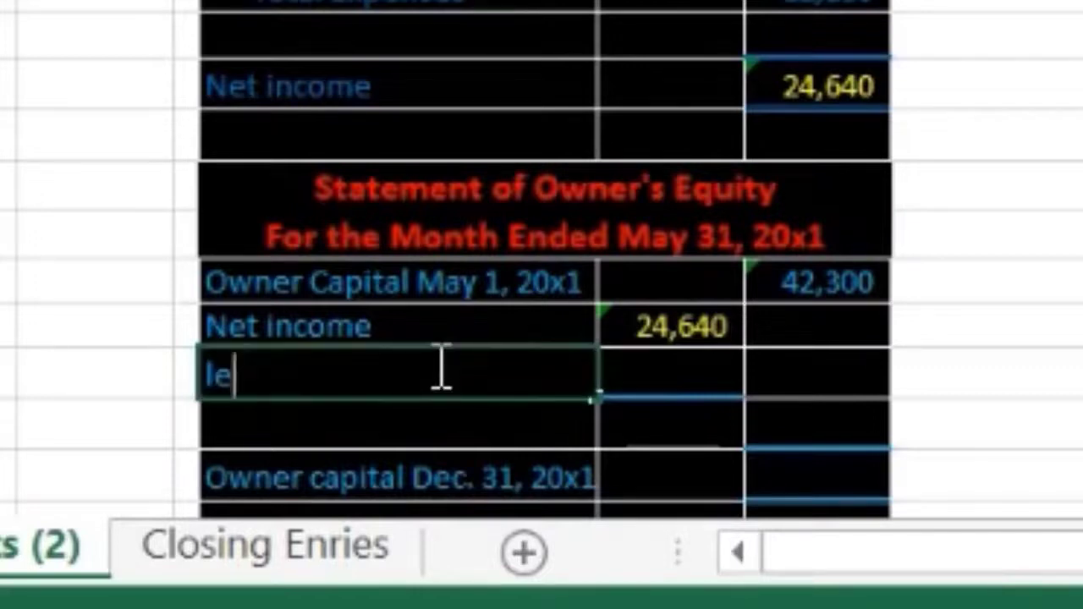
text(Less dra)
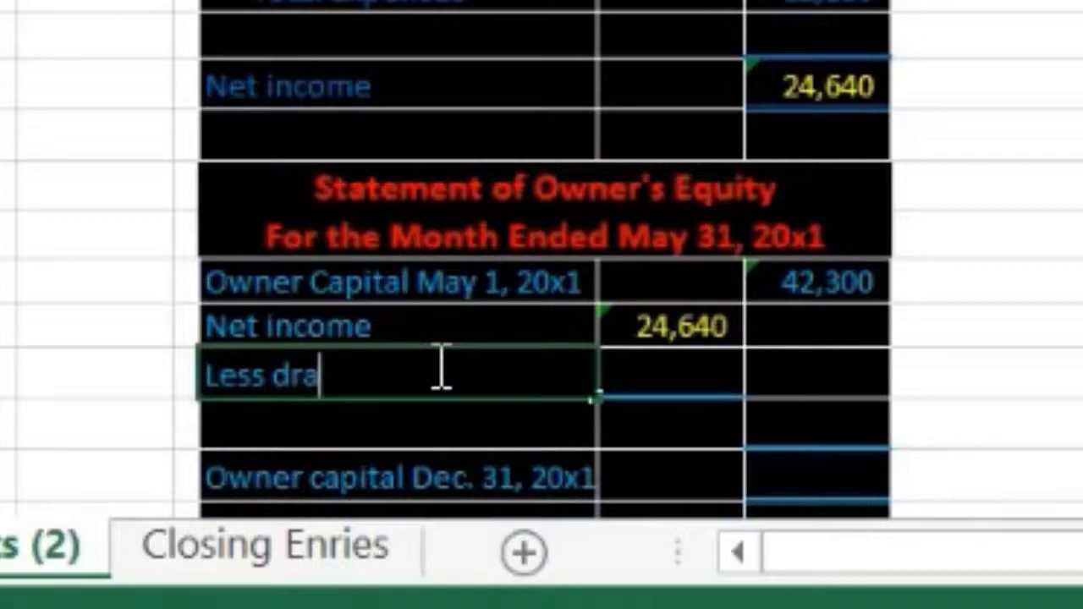
text(ws)
key(Tab)
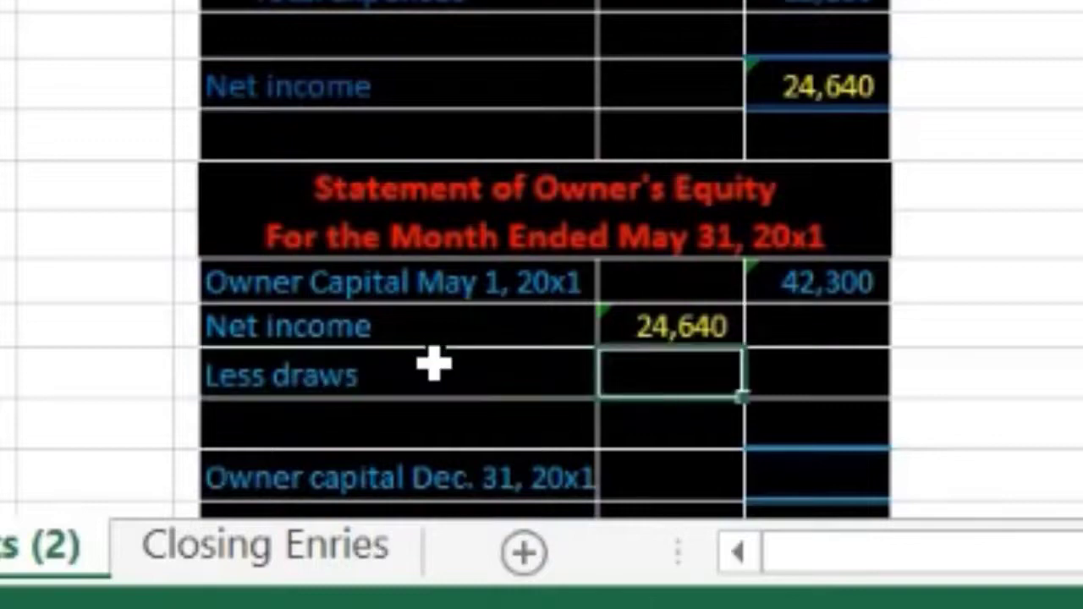
Step: Link the "Less draws" inner-column amount to the Draws balance in the trial balance
text(=)
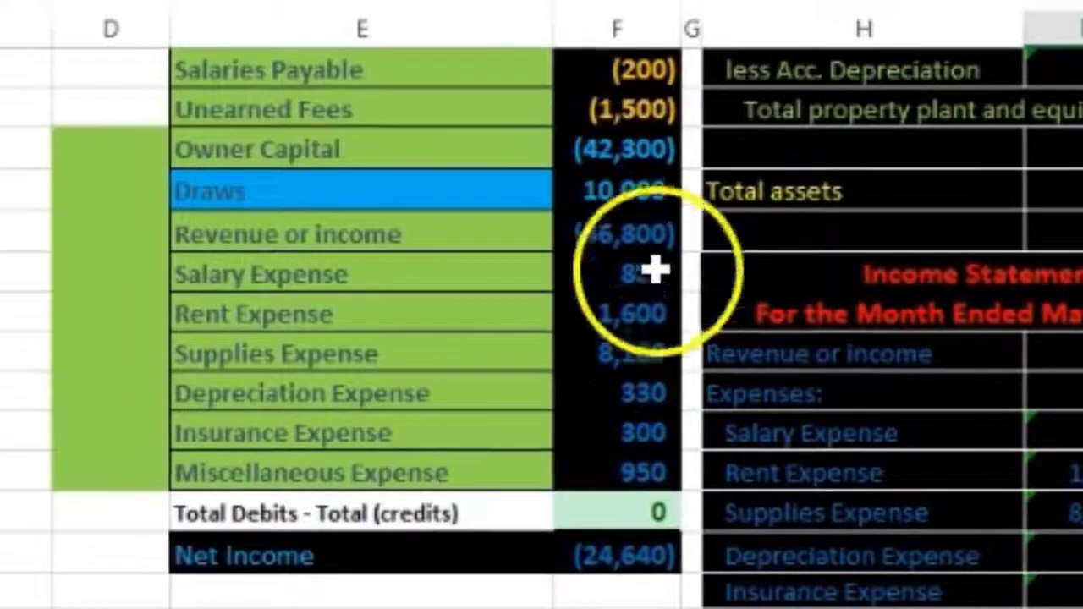
click(610, 195)
key(Return)
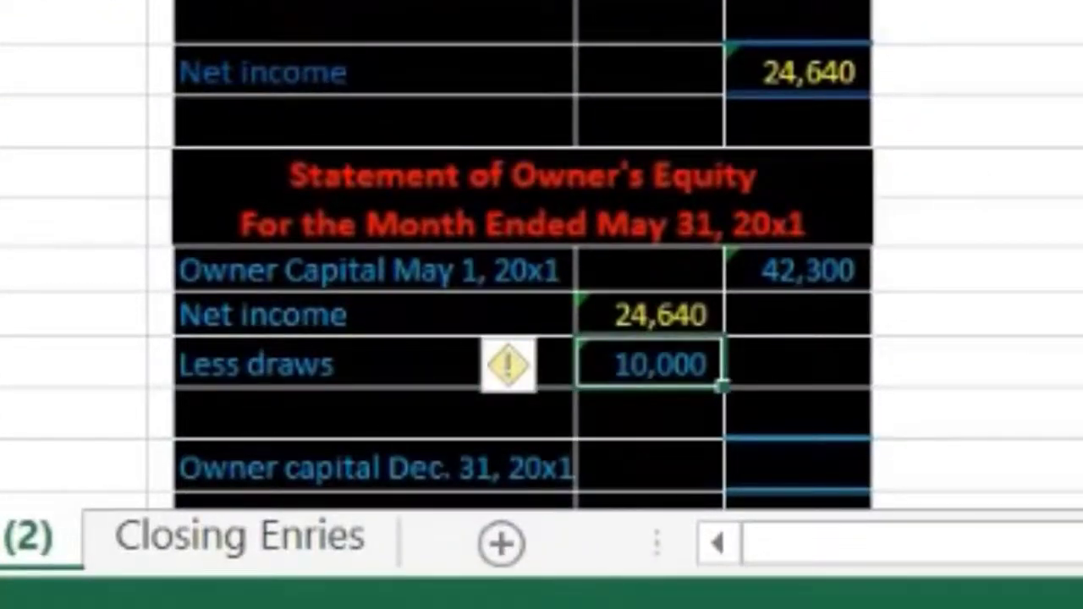
Step: Add the label "Increase in Owner's Equity" under Less draws in the statement of owner's equity
click(372, 364)
click(372, 413)
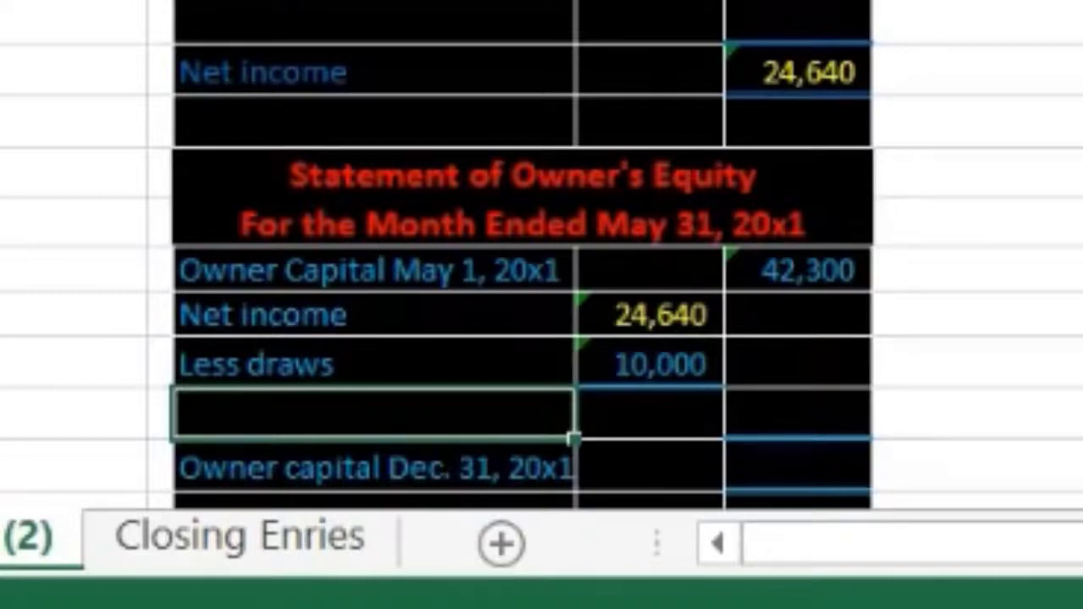
key(F2)
text(Inc)
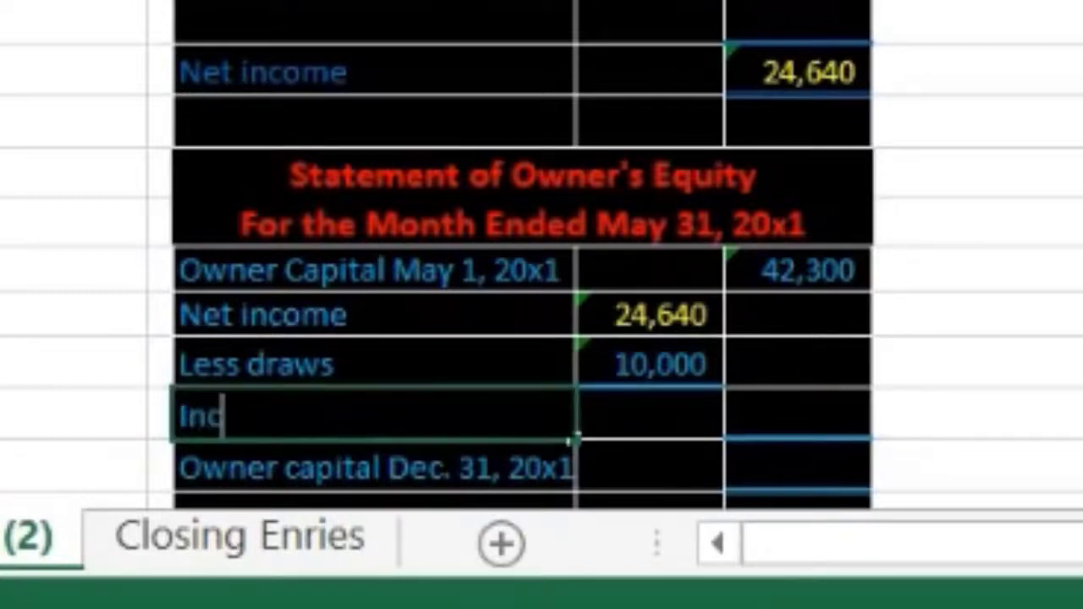
text(rease in Owner's Equity)
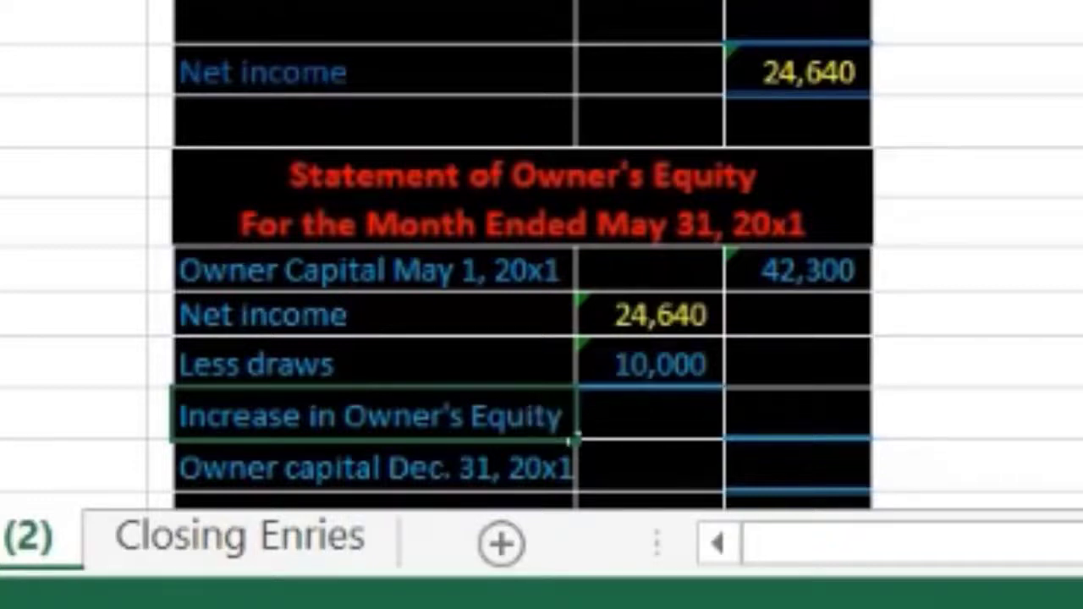
click(649, 414)
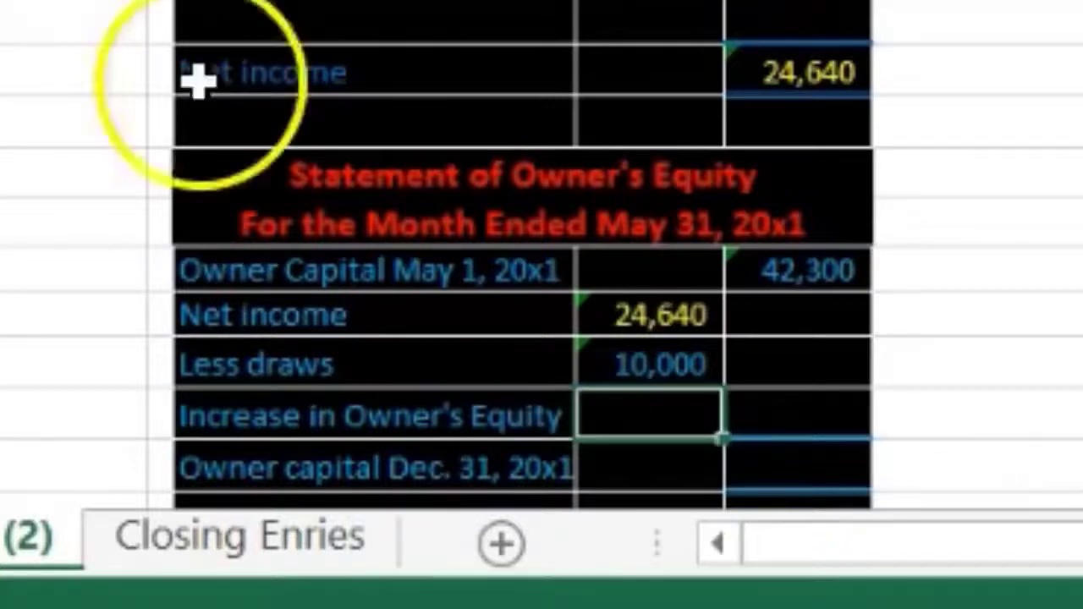
click(296, 416)
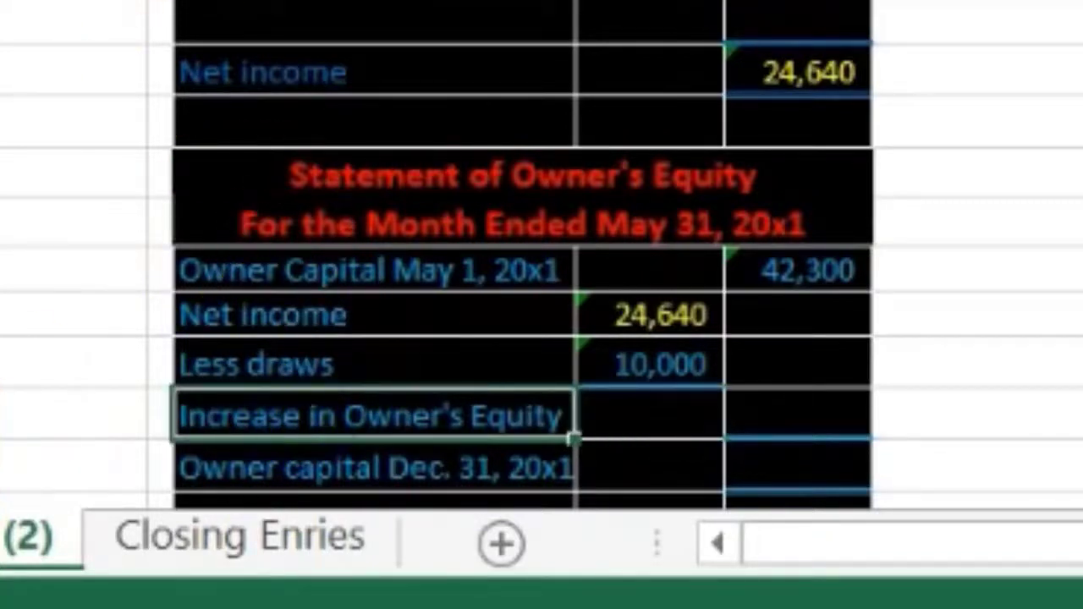
Step: Calculate the increase in owner's equity in the outer column as net income minus draws with =I35-I36
click(649, 413)
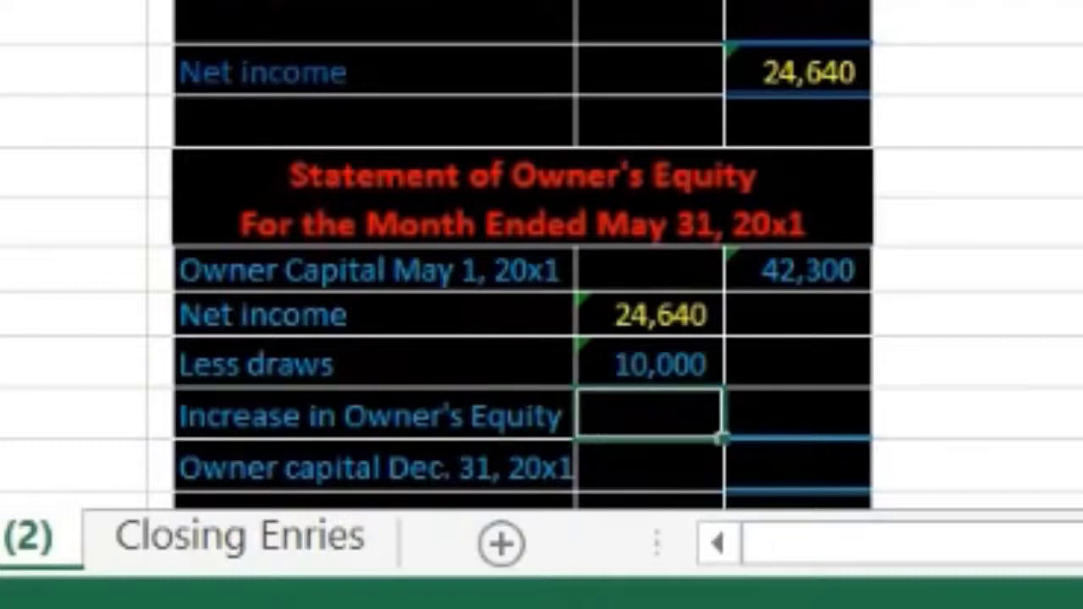
click(798, 414)
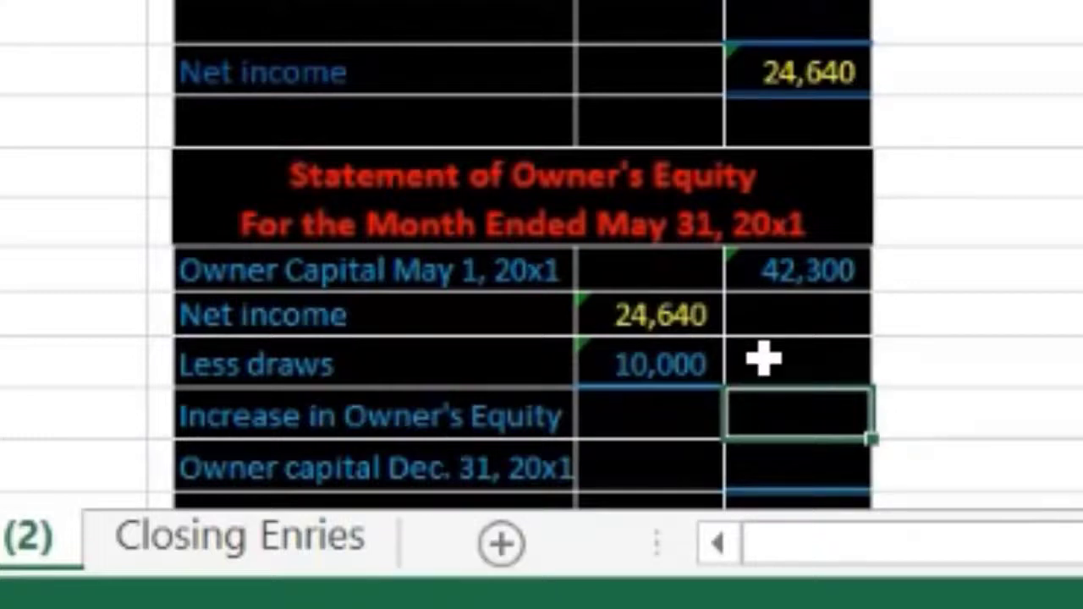
text(=)
click(679, 314)
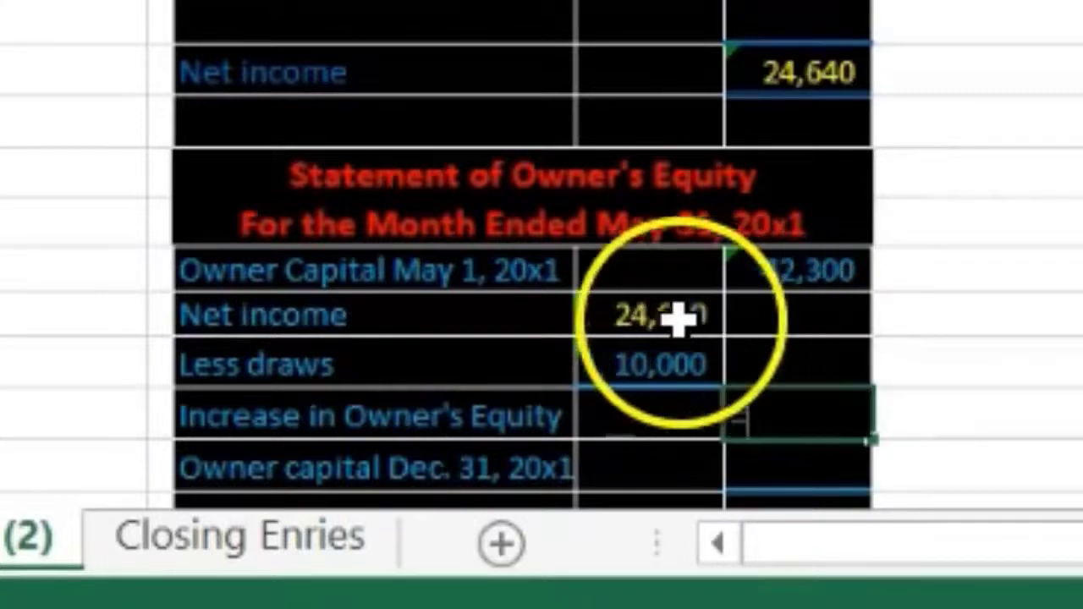
text(-)
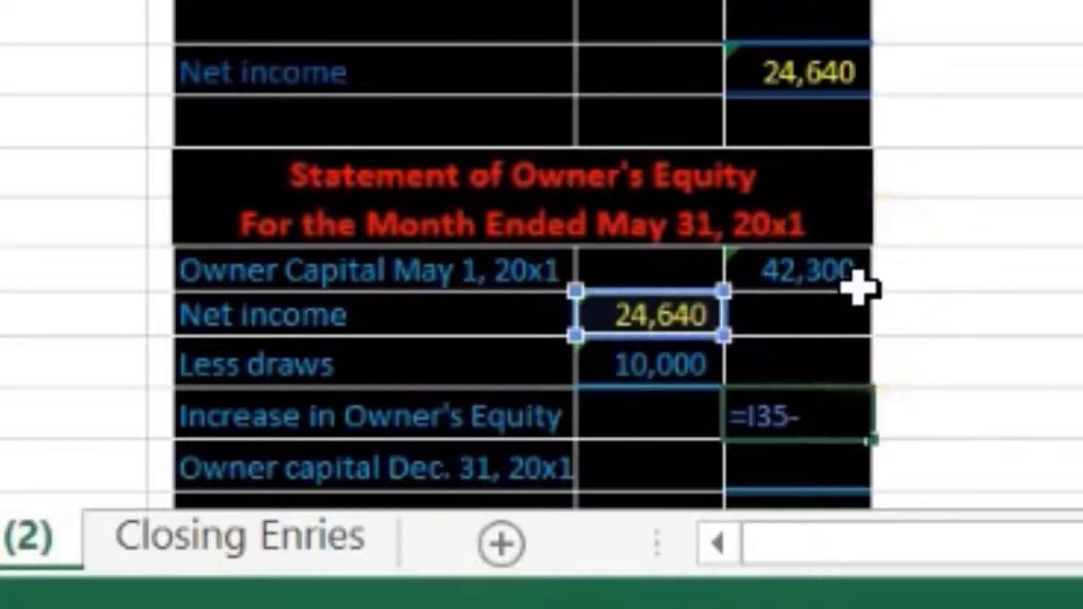
click(707, 360)
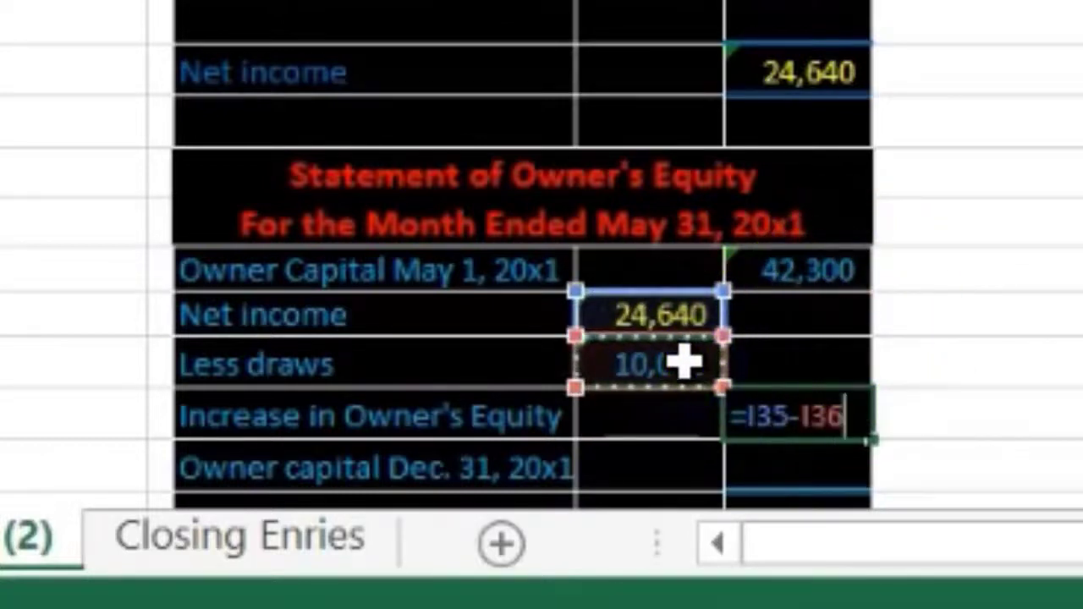
key(Return)
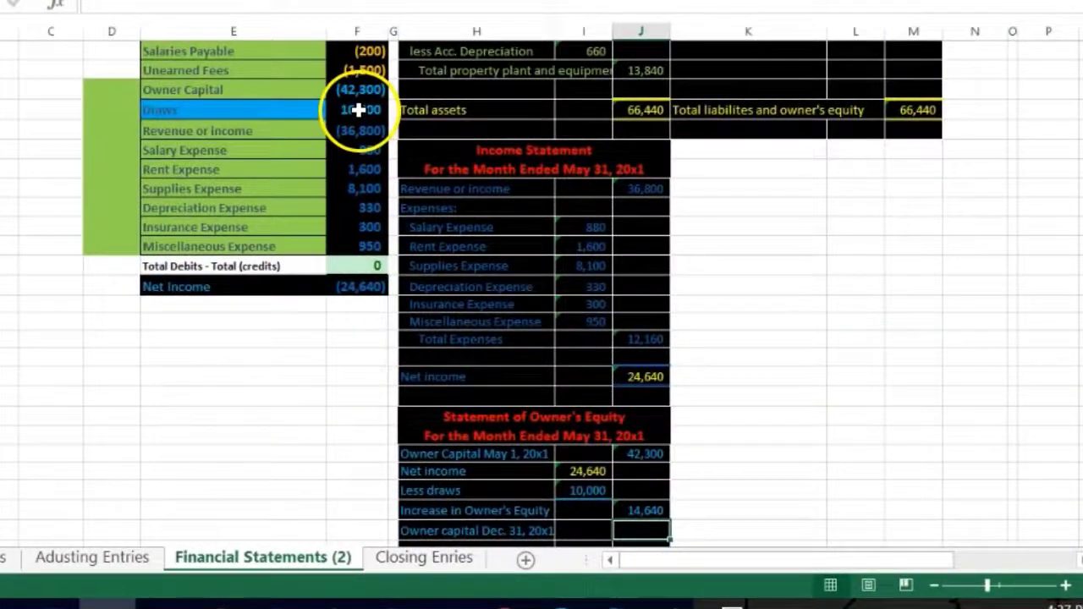
Step: Check the increase in owner's equity against the sum of the trial balance's Draws through Miscellaneous Expense amounts
drag(359, 110, 358, 245)
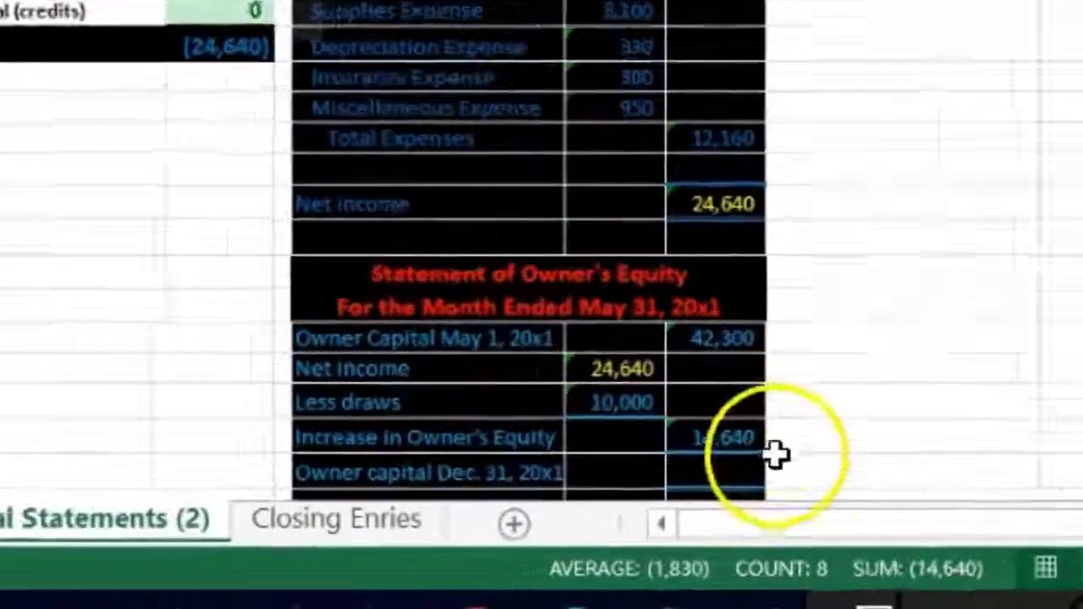
click(647, 511)
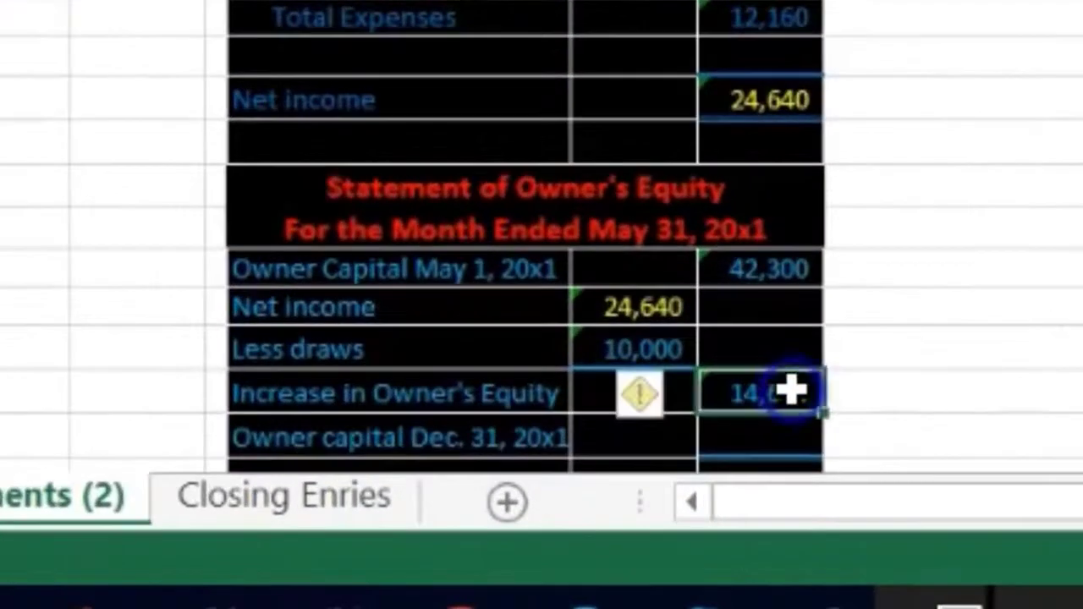
click(787, 434)
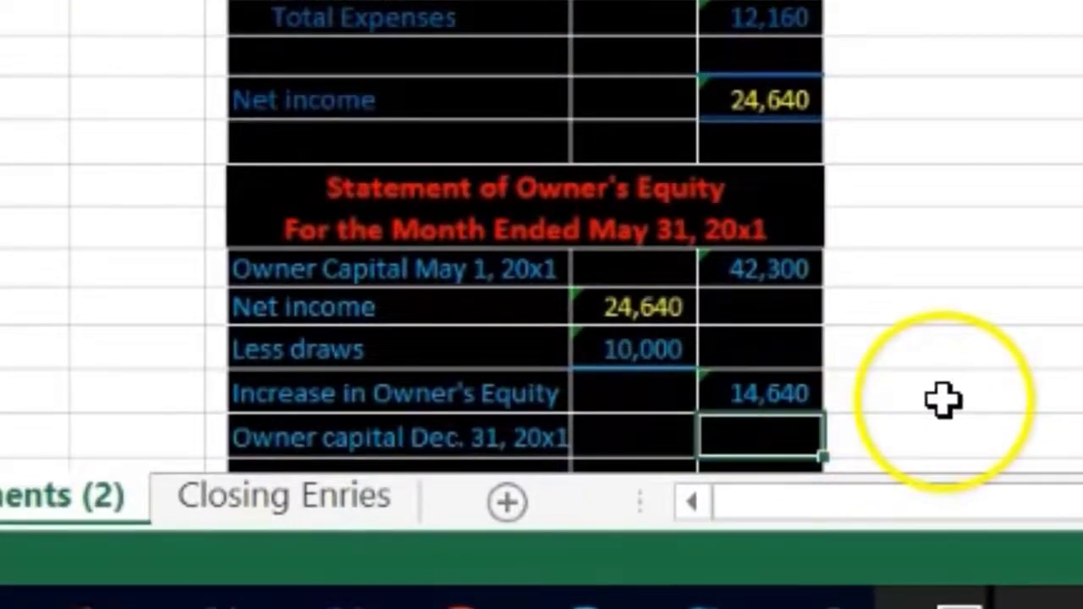
Step: Replace the ending capital label with the trial balance's Owner Capital name pasted as values, completed to "Owner Capital May 31, 20x1"
double_click(536, 440)
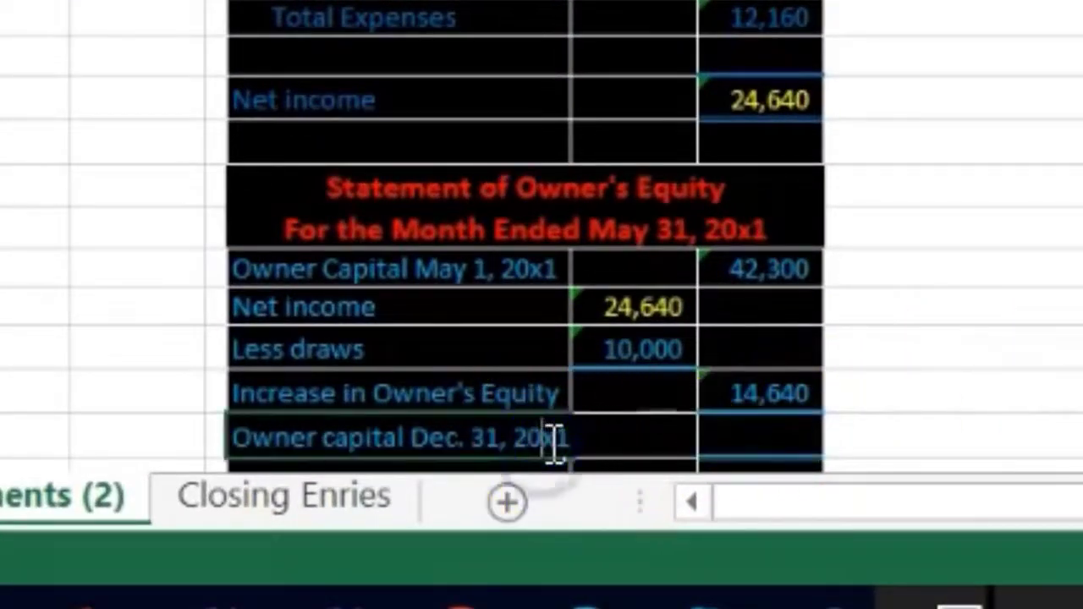
click(623, 412)
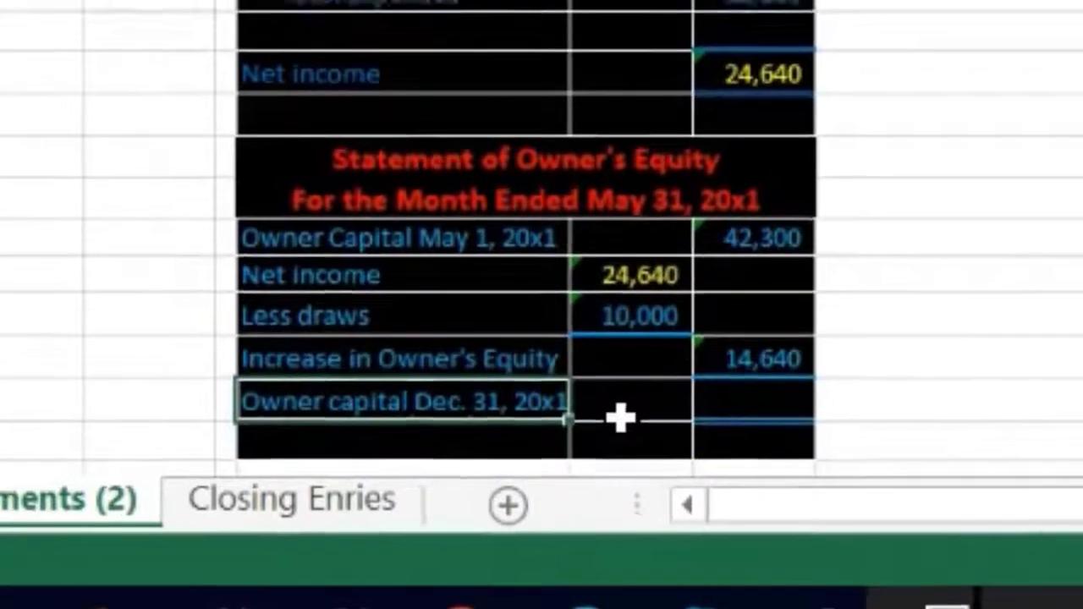
right_click(191, 55)
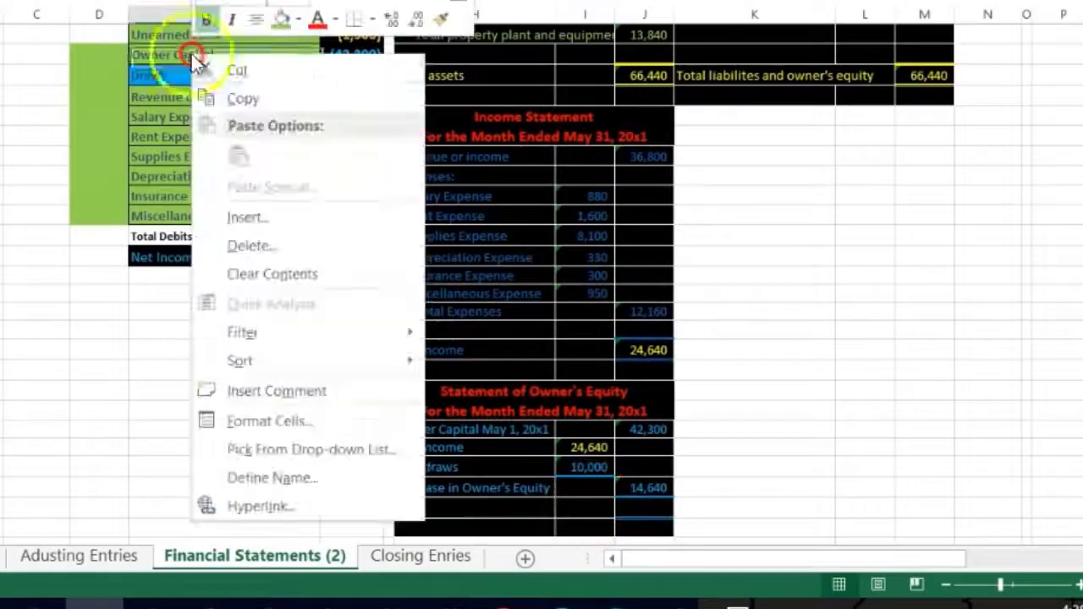
click(242, 98)
right_click(416, 507)
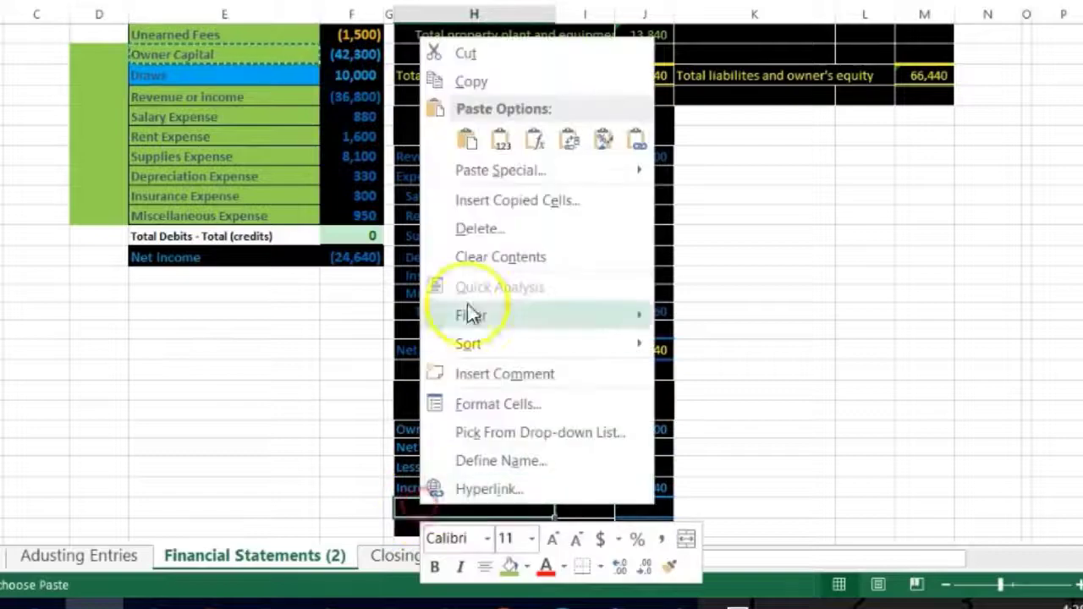
click(501, 140)
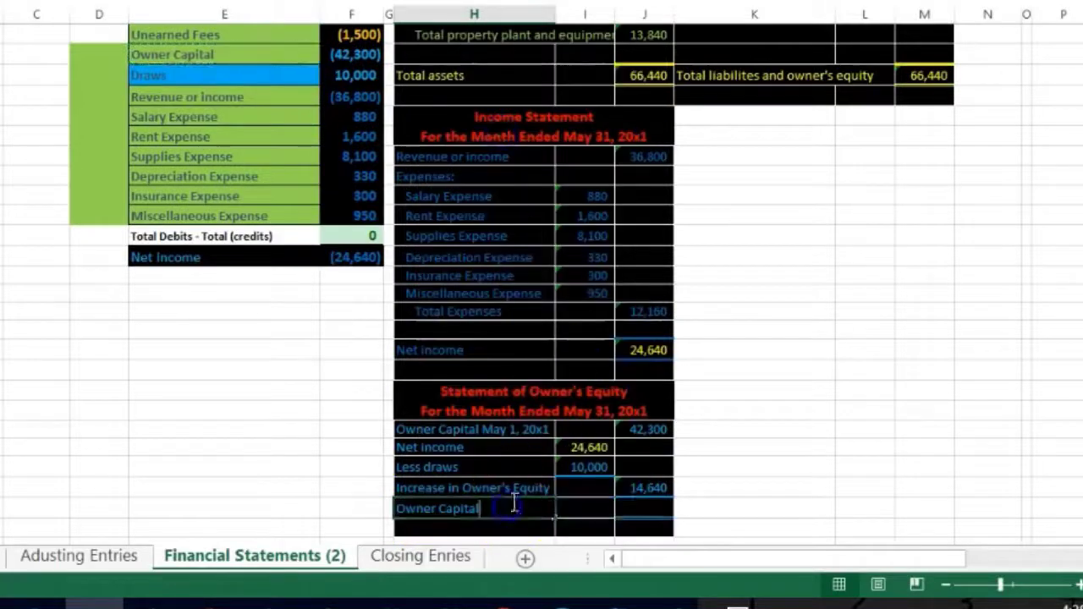
key(Return)
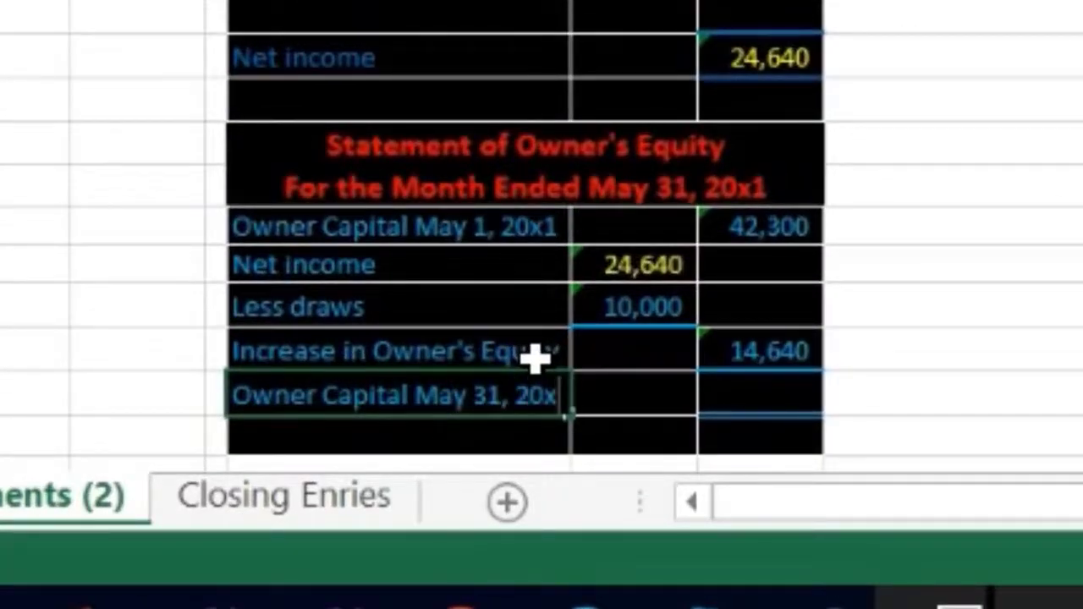
key(Return)
Step: Calculate the May 31 owner capital with a SUM of the outer column from beginning capital through the increase in owner's equity
key(Right)
key(Up)
key(Right)
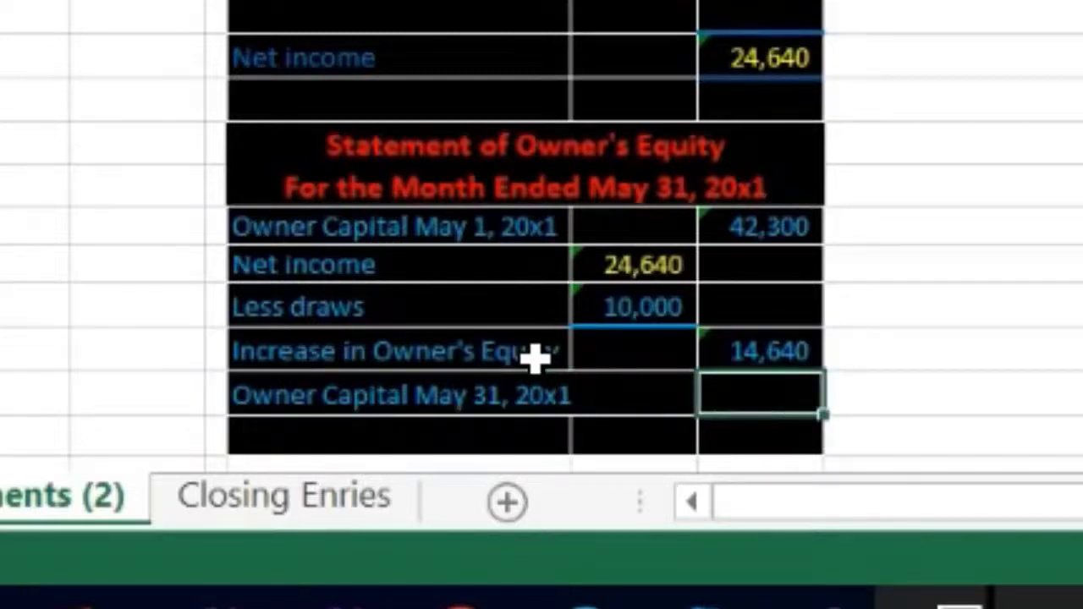
text(=sum()
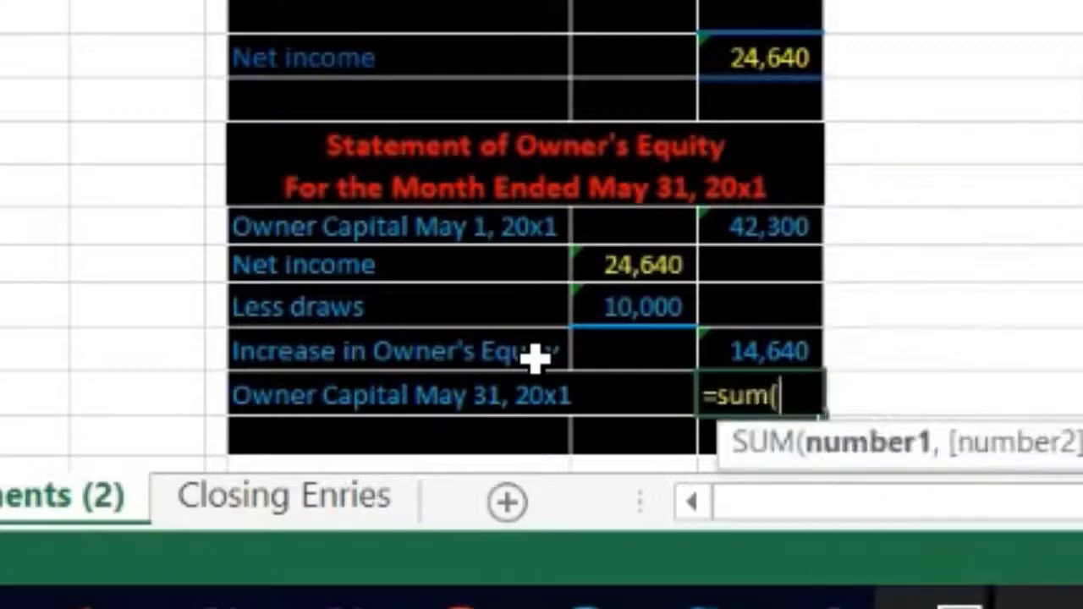
drag(749, 225, 773, 346)
key(Return)
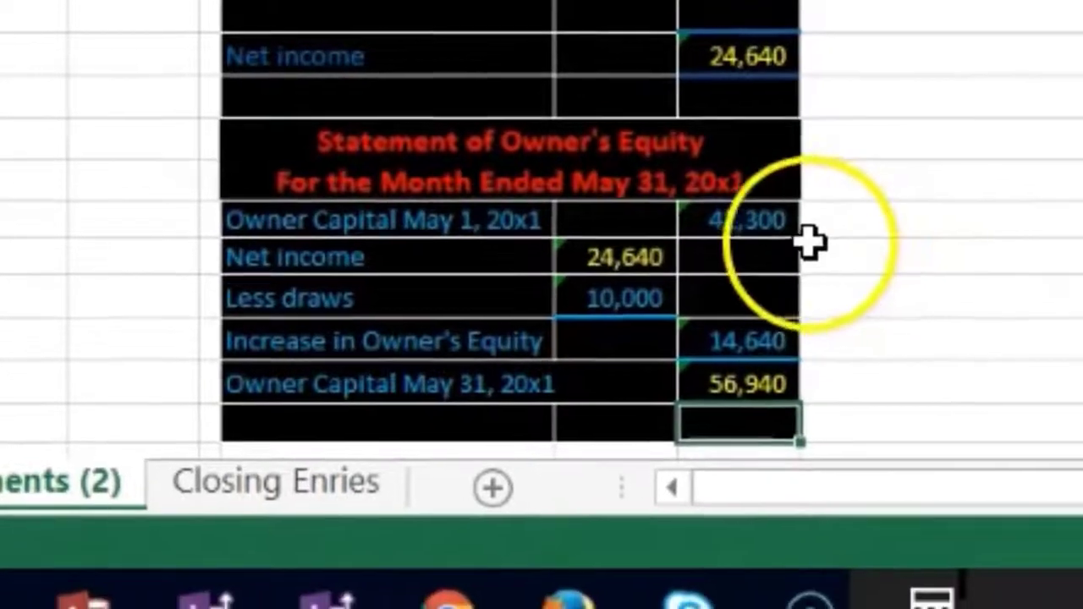
Step: Check the ending capital against the sum of the trial balance's Owner Capital through Miscellaneous Expense and the balance sheet's Owner Capital
drag(791, 230, 794, 357)
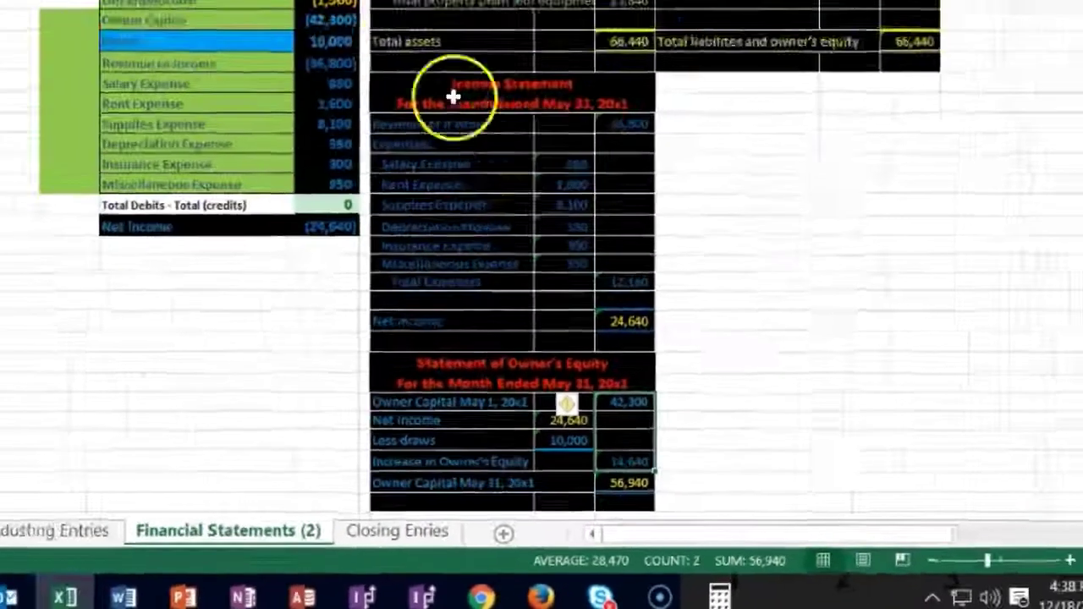
drag(338, 16, 329, 177)
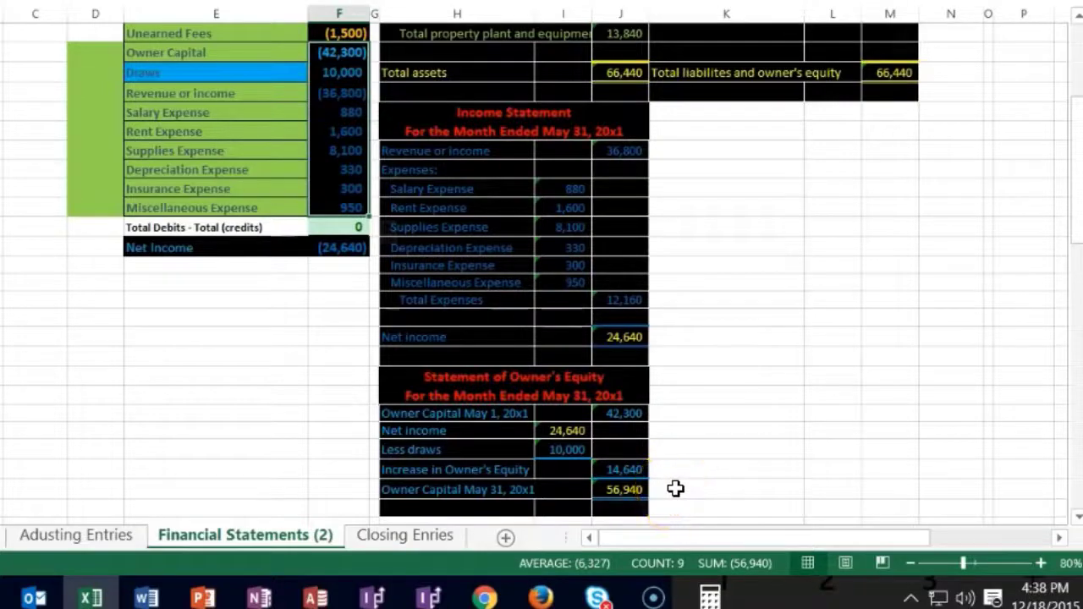
click(626, 488)
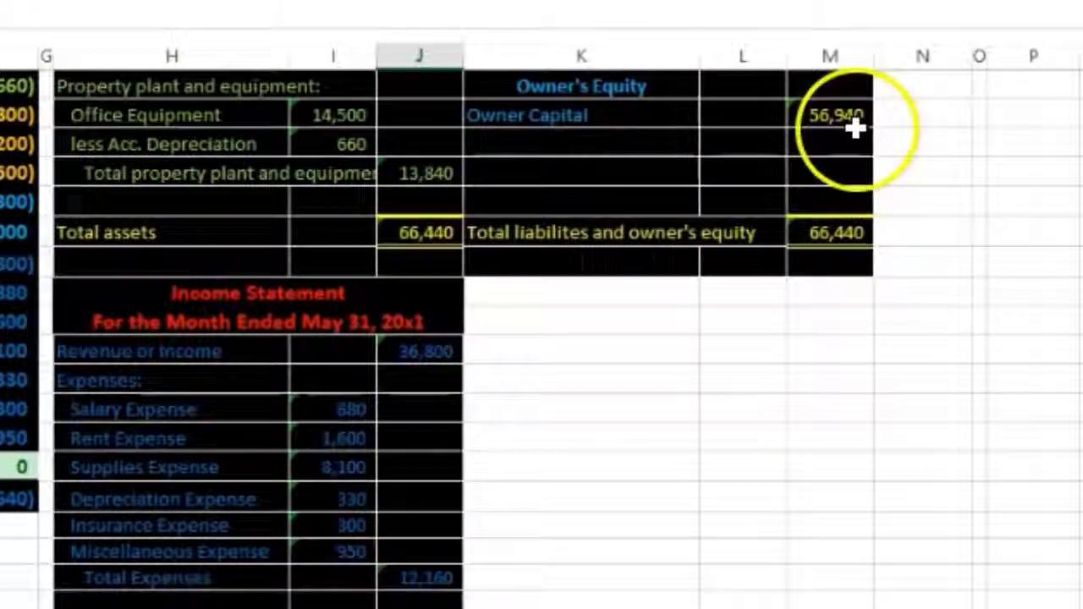
click(854, 127)
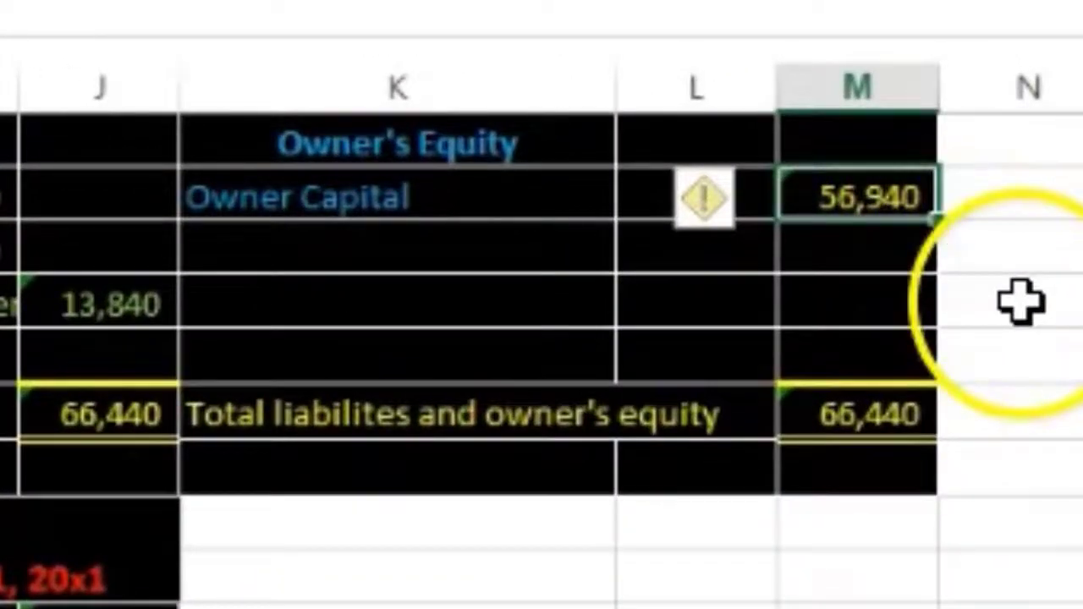
Step: Clear the balance sheet's Owner Capital amount and undo the deletion
scroll(1022, 300, down, 1)
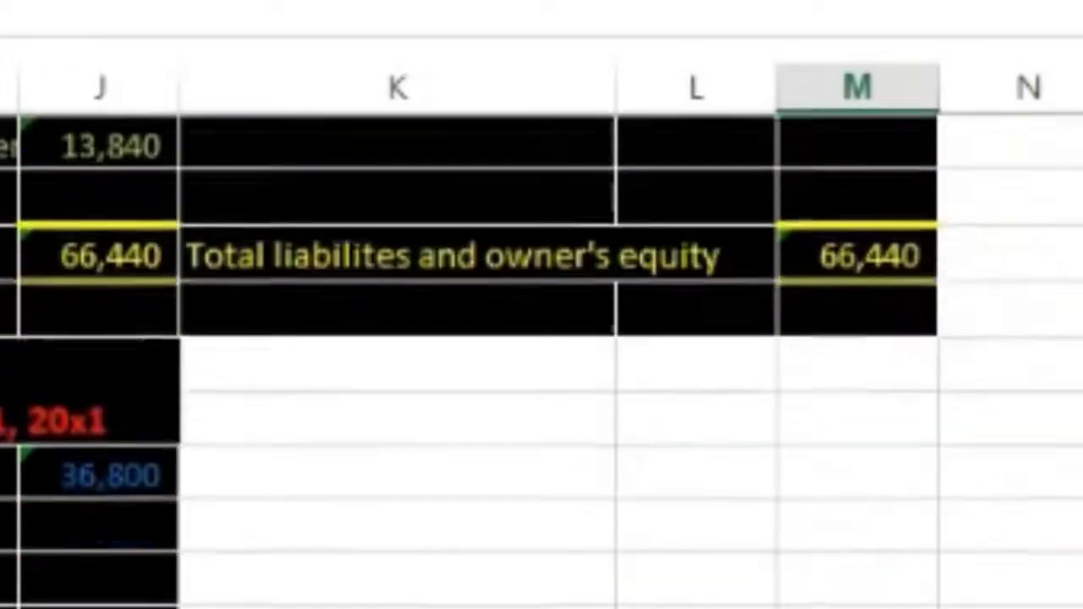
scroll(1021, 301, up, 1)
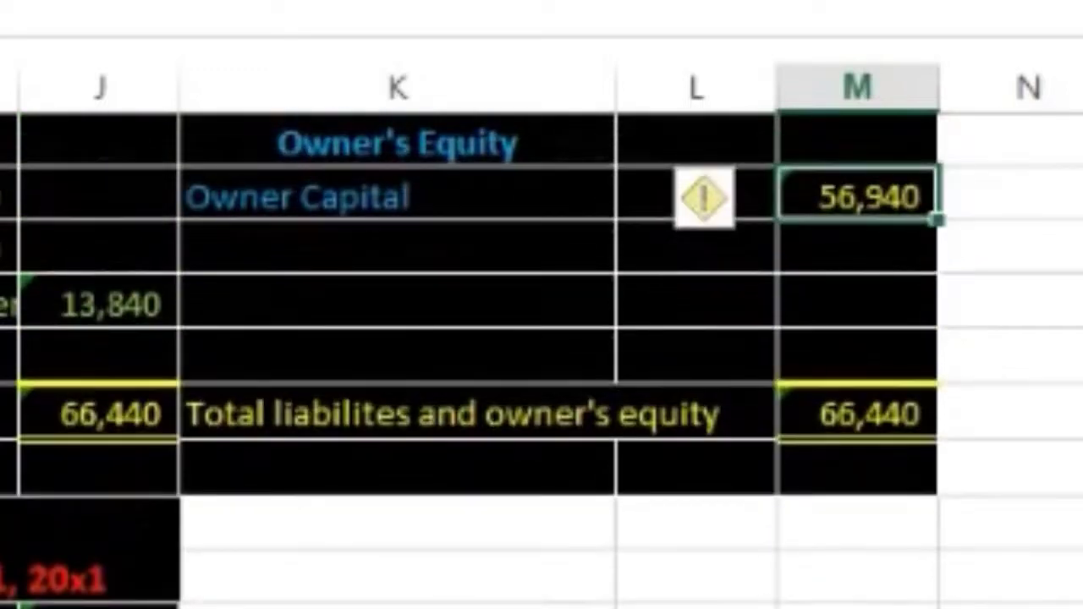
key(Delete)
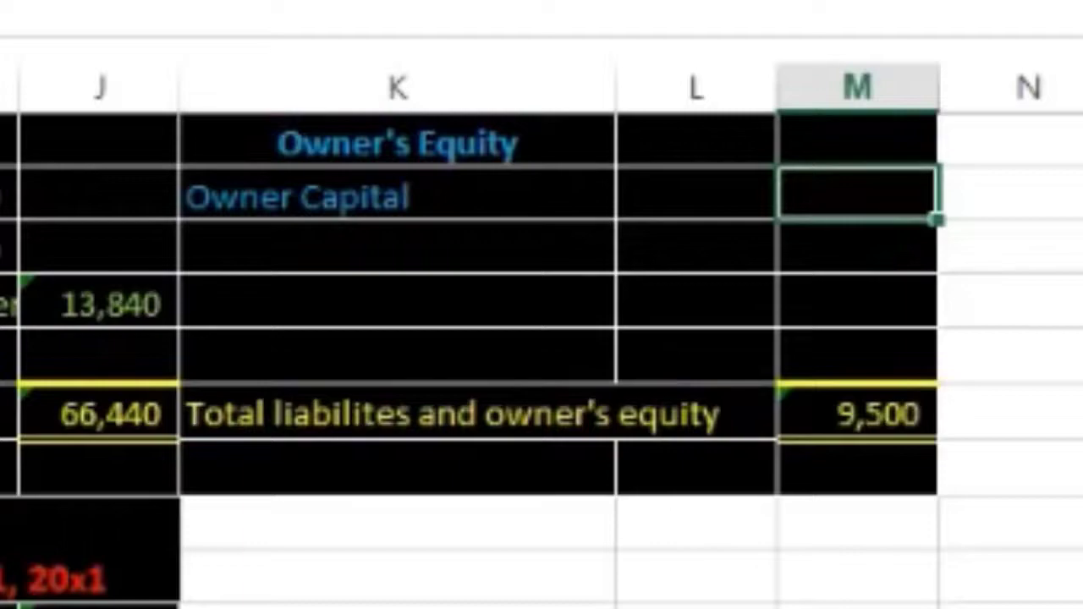
key(ctrl+z)
Step: Examine the formula behind the balance sheet's Owner Capital amount and trace its precedents
double_click(875, 194)
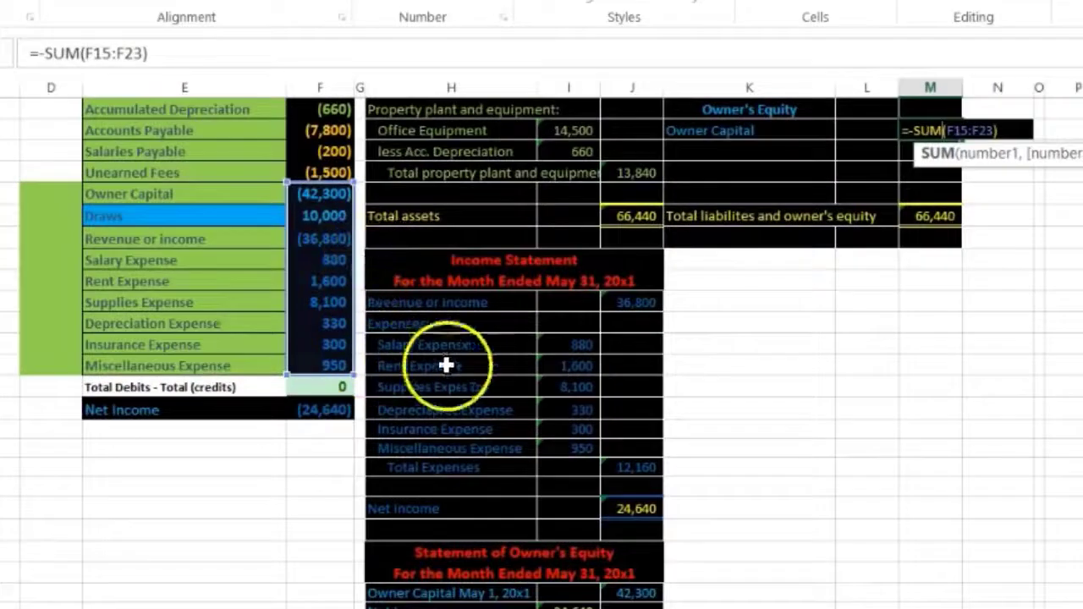
key(Return)
key(Up)
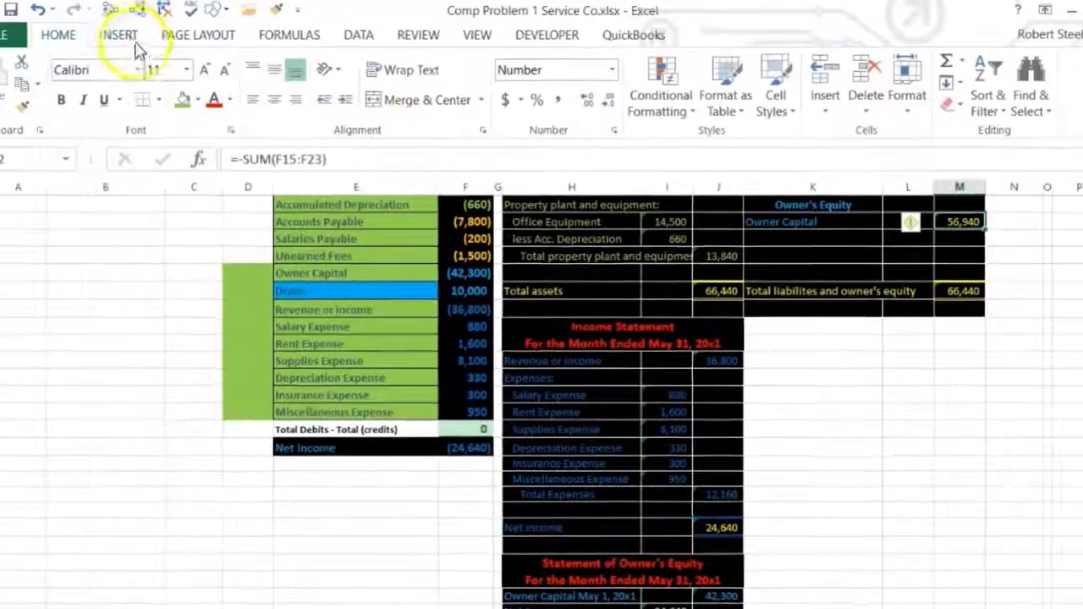
click(110, 11)
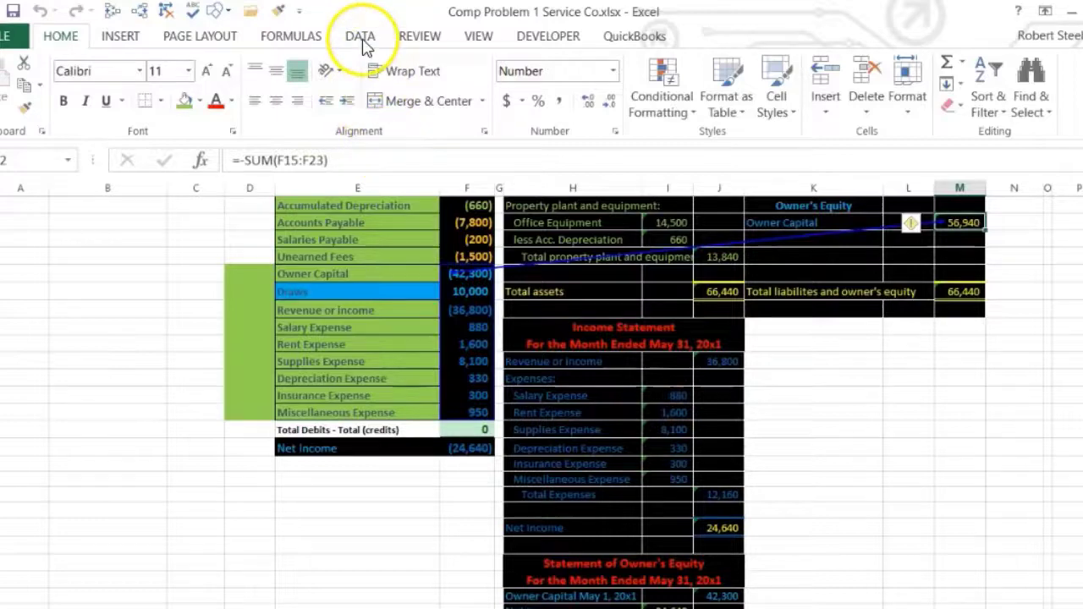
Step: Remove the precedent arrows and replace the balance sheet's Owner Capital amount with a link to the May 31 capital on the statement of owner's equity
click(290, 35)
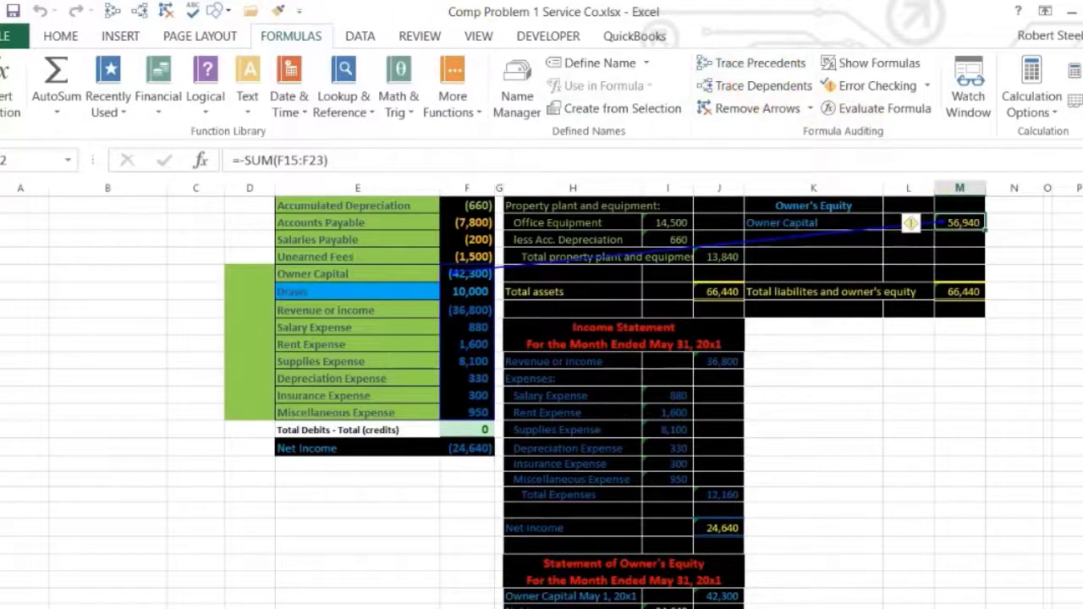
click(165, 10)
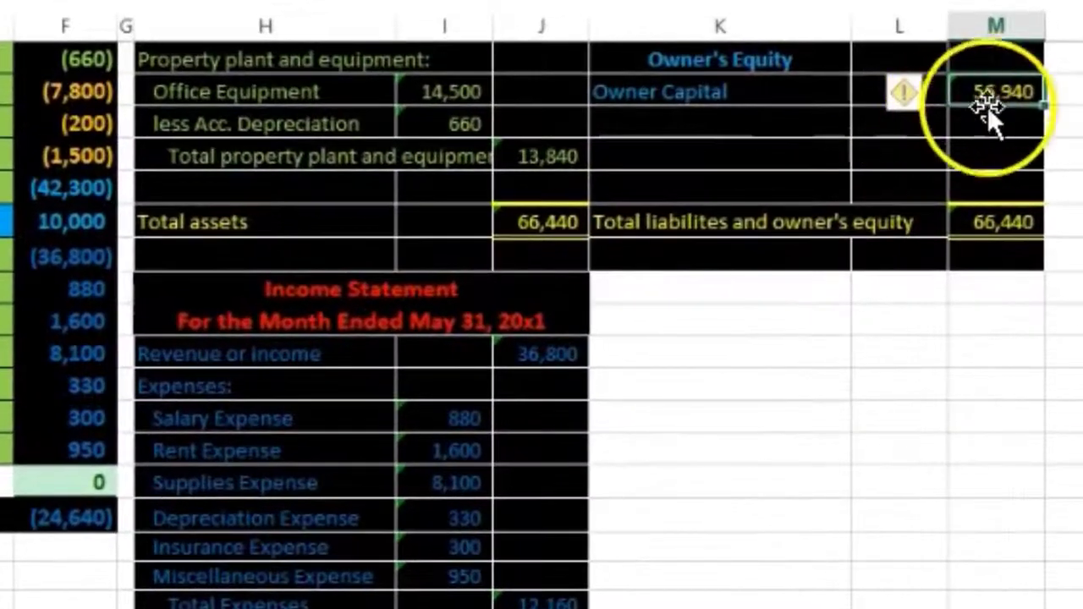
click(958, 225)
key(Delete)
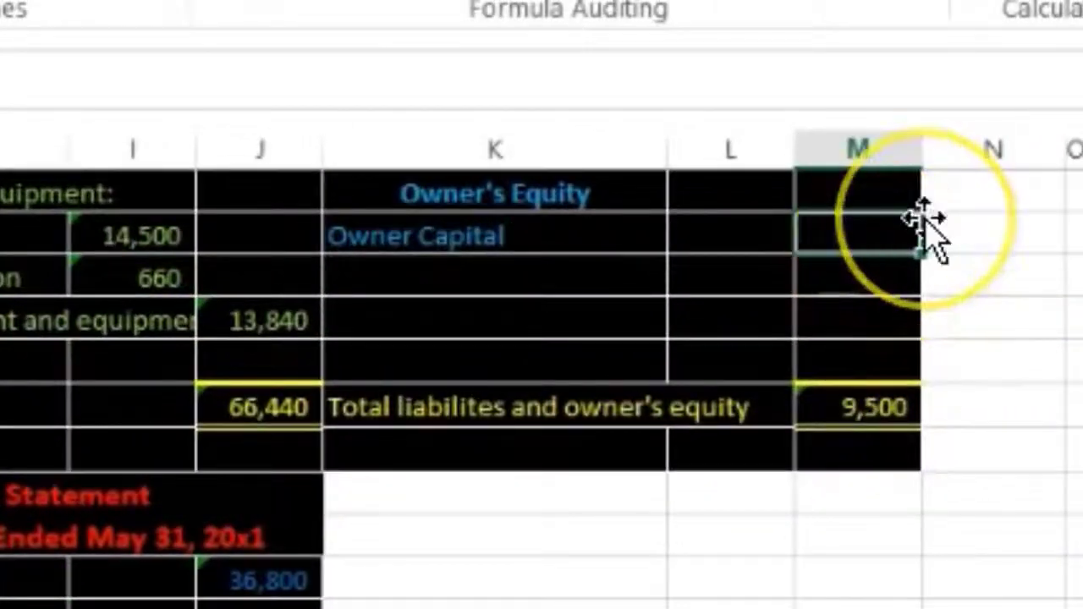
text(=)
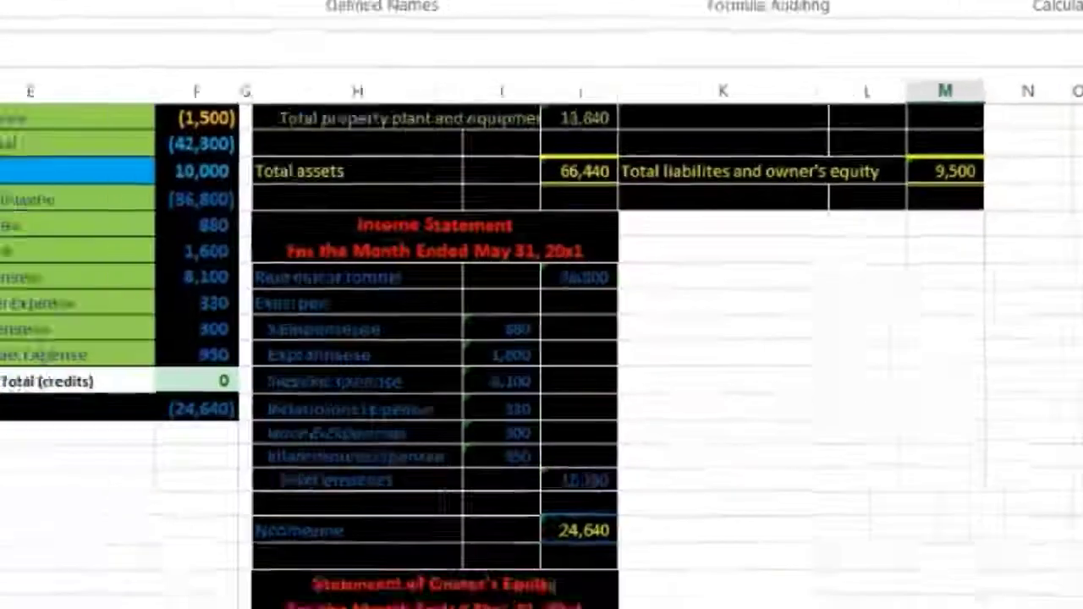
click(701, 564)
key(Return)
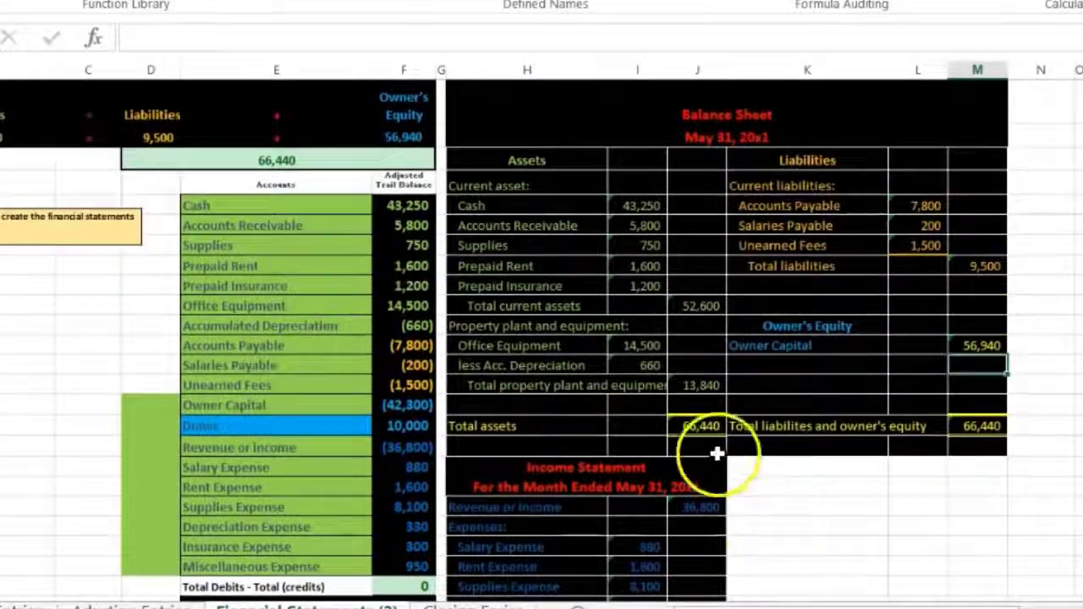
Step: Compare the balance sheet's total assets with its total liabilities and owner's equity
click(700, 426)
click(981, 425)
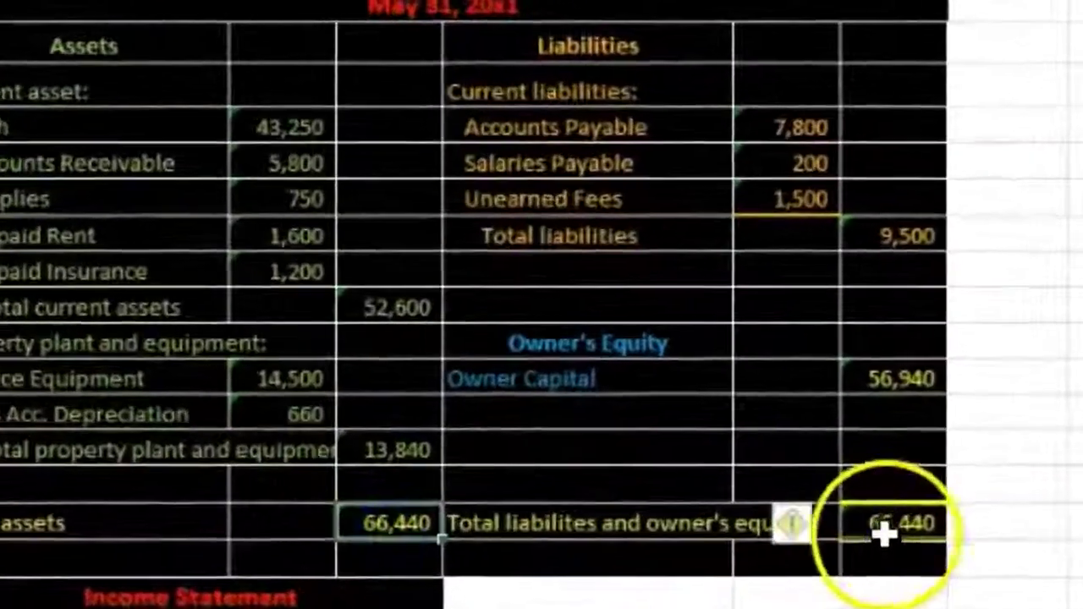